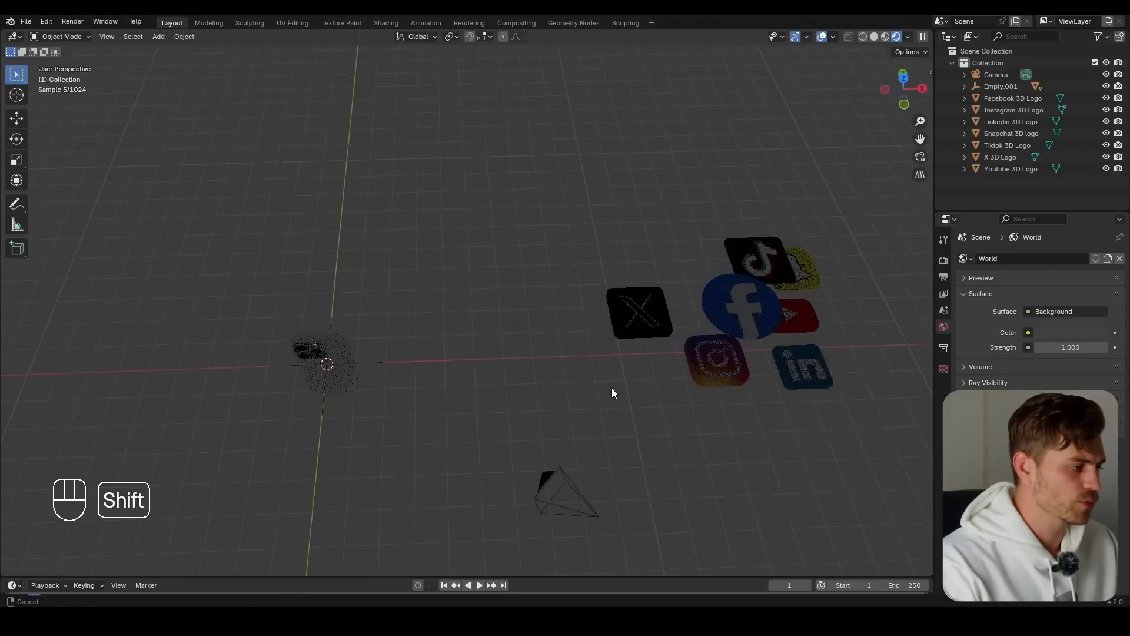
Step: Switch the viewport to solid shading and bring the phone and the social media logos into view
mouse_move(500, 202)
left_mouse_down()
mouse_move(760, 406)
mouse_move(765, 428)
left_mouse_up()
middle_click_drag(763, 461, 597, 377)
left_click(608, 333)
middle_click_drag(511, 291, 495, 343)
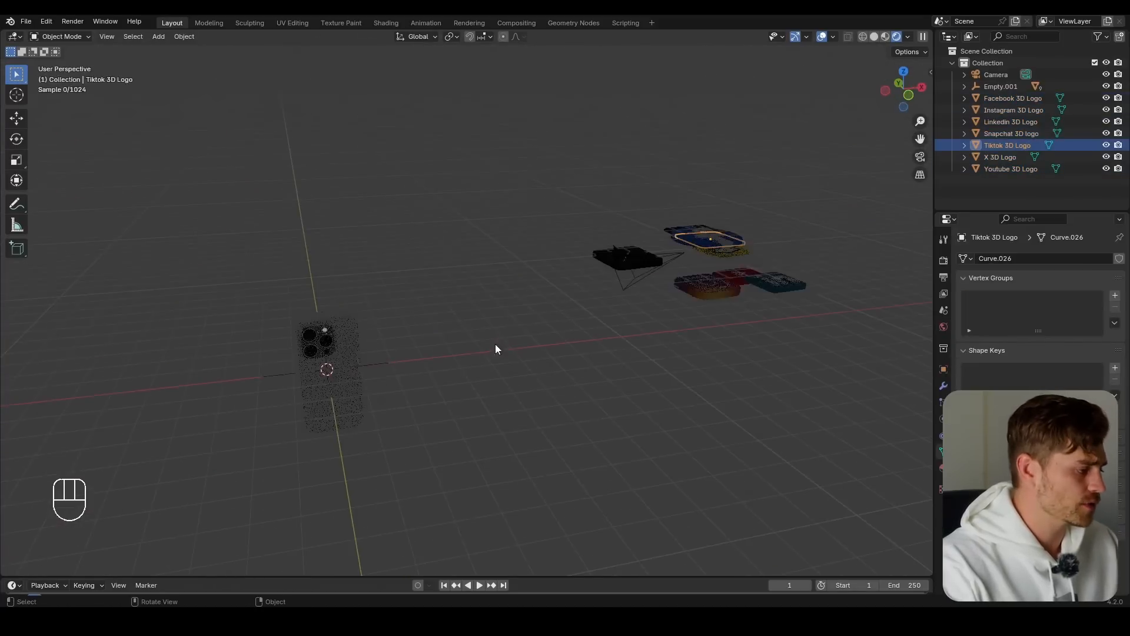
left_click(875, 37)
middle_click_drag(382, 278, 468, 281)
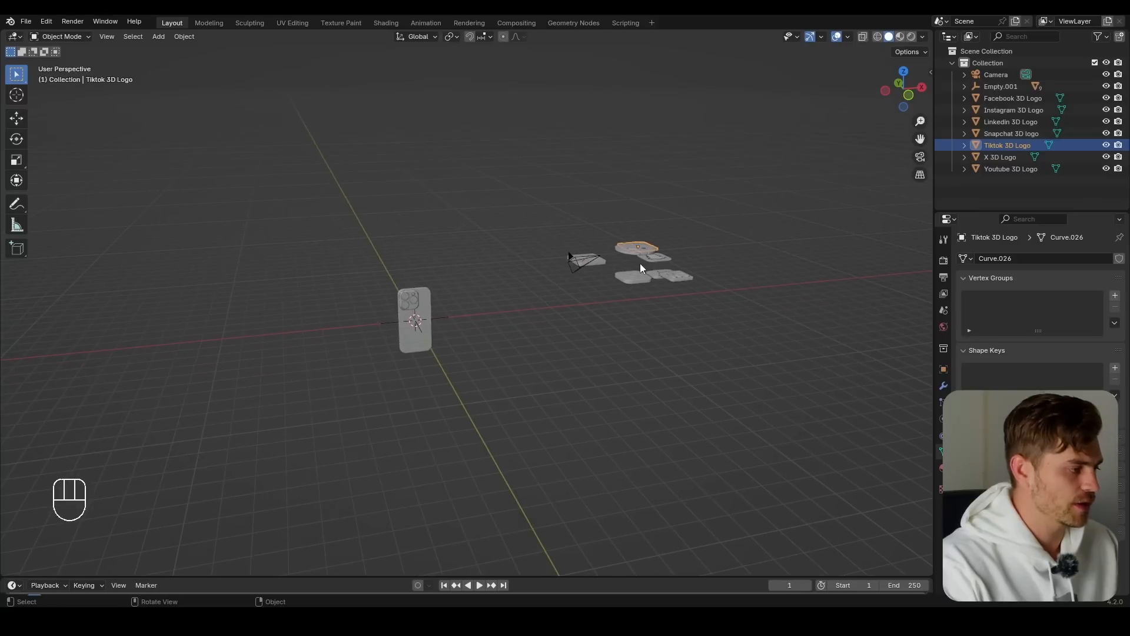
Step: Move all seven social media logos into a new collection named "Social Media"
middle_click_drag(676, 256, 630, 318)
left_click_drag(766, 246, 566, 369)
key("m")
left_click(566, 368)
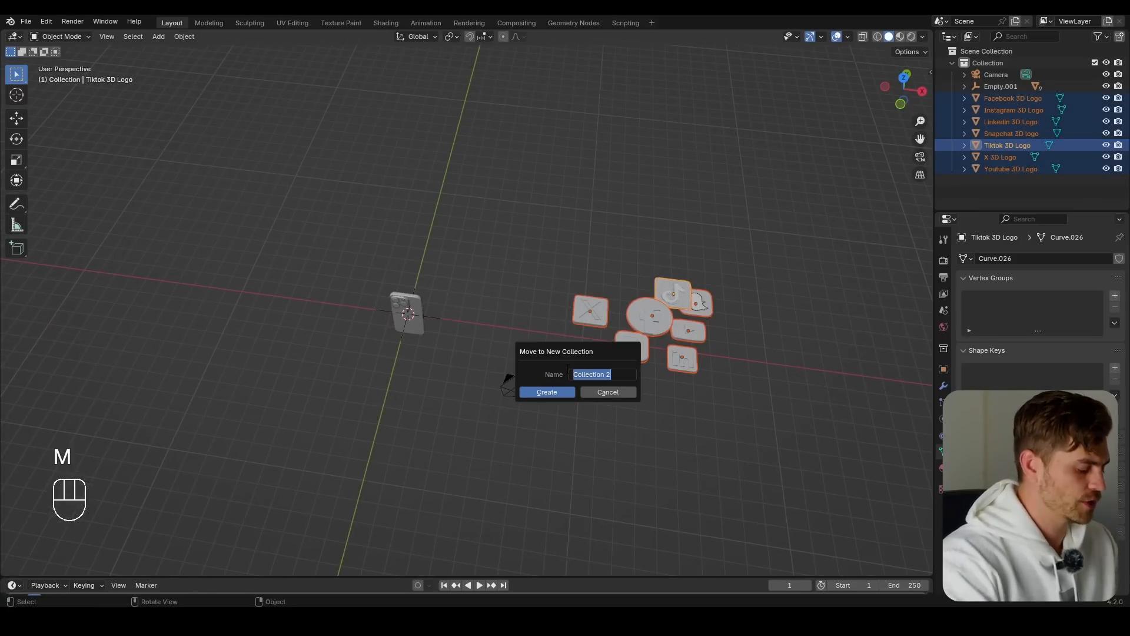
type("Social Media")
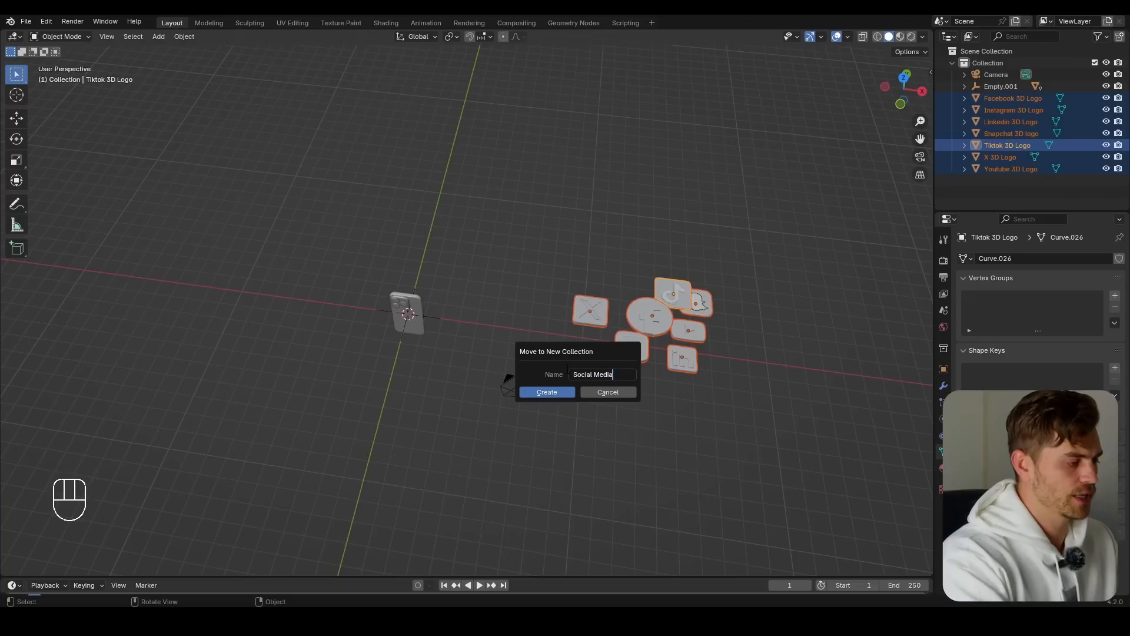
key("Return")
Step: Add a cube and create a new geometry node tree on it in the Geometry Nodes workspace
key("shift+a")
mouse_move(414, 151)
left_click(492, 161)
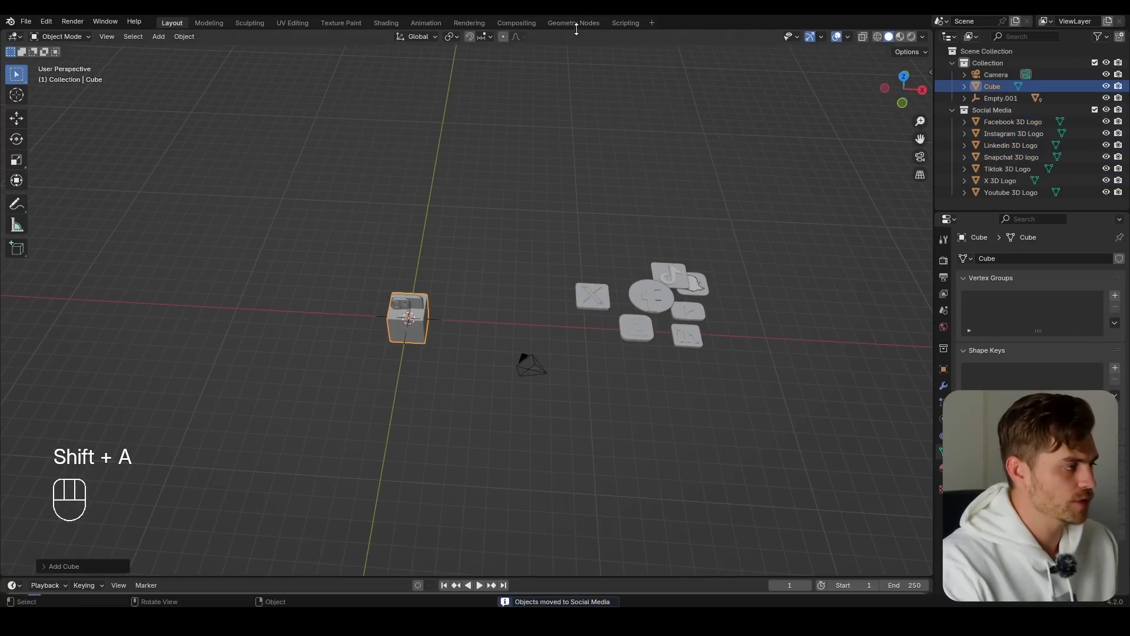
left_click(580, 23)
left_click(467, 298)
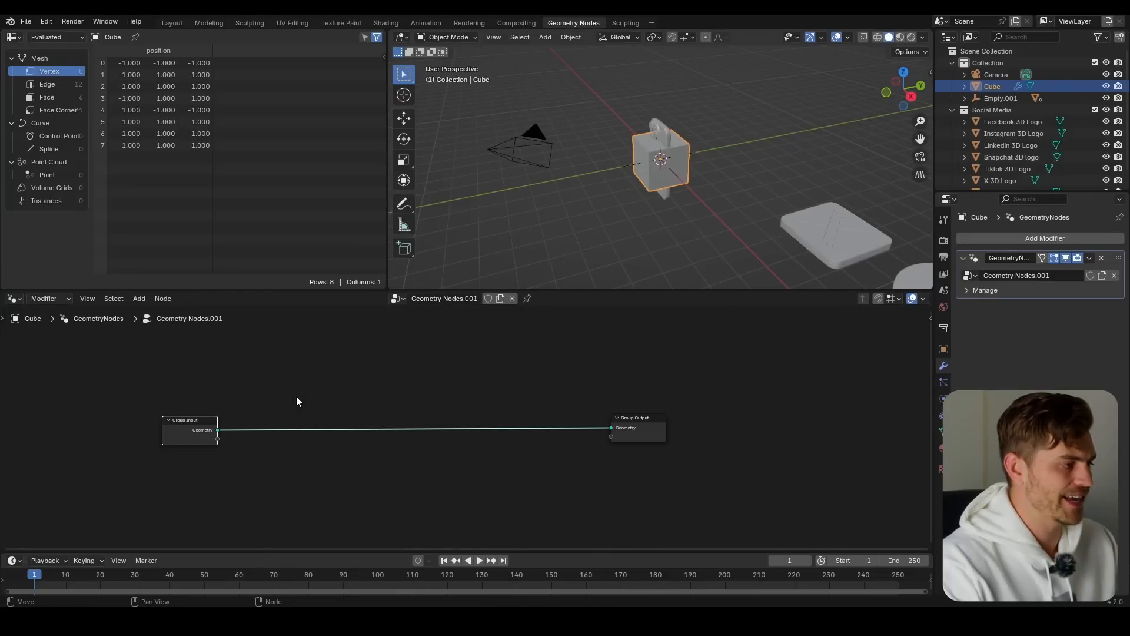
Step: Insert a Transform Geometry node after the Group Input and set its X, Y and Z scale to 47.1
key("shift+a")
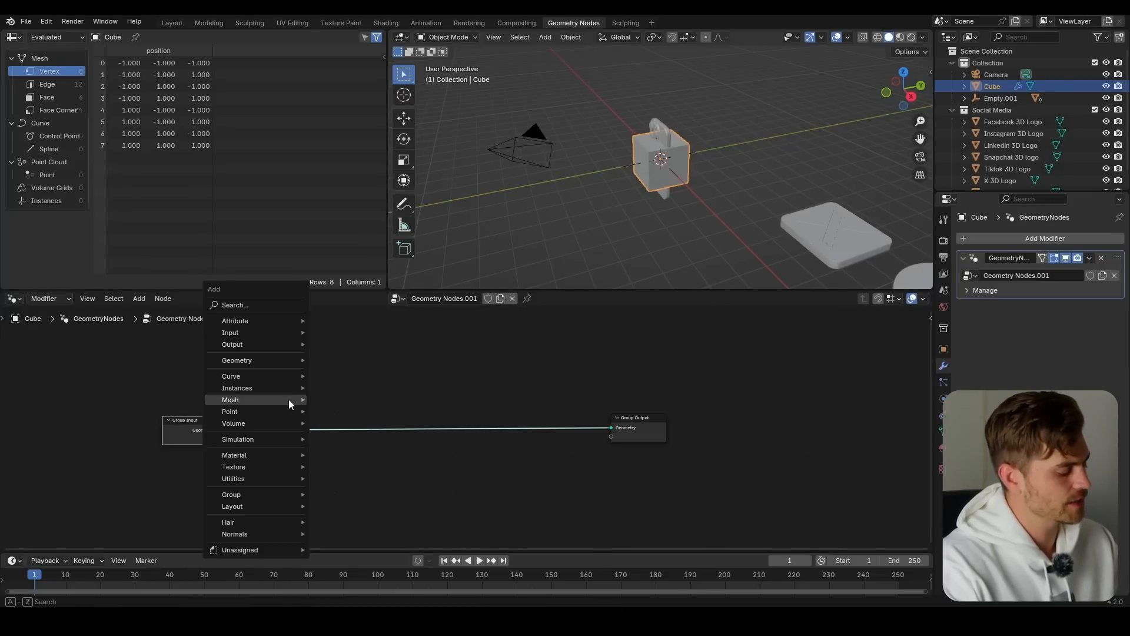
type("transfo")
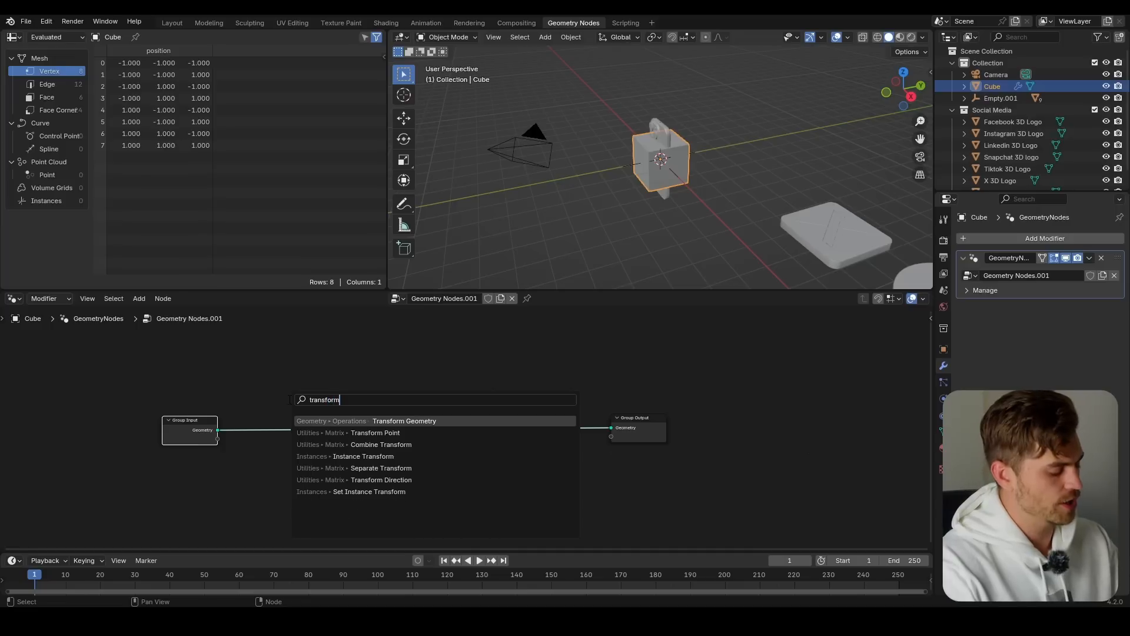
type("rm")
key("Return")
left_click(276, 509)
left_click_drag(277, 511, 365, 527)
scroll(628, 212, "down", 6)
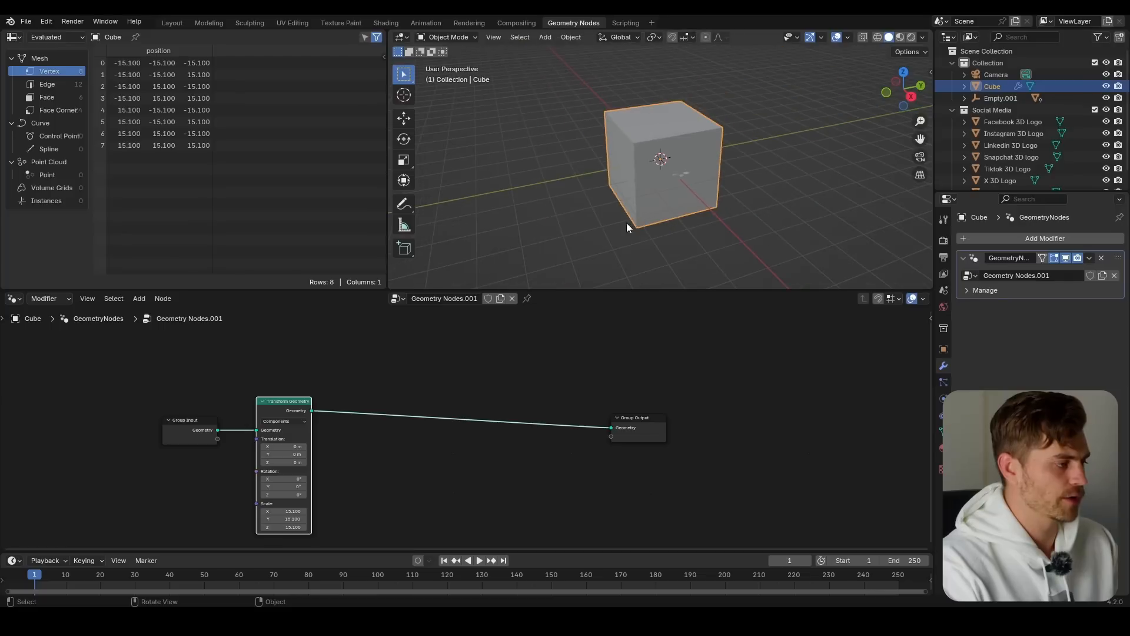
left_click_drag(273, 511, 375, 444)
Step: Insert a Distribute Points in Volume node between Transform Geometry and the Group Output
key("shift+a")
type("disc")
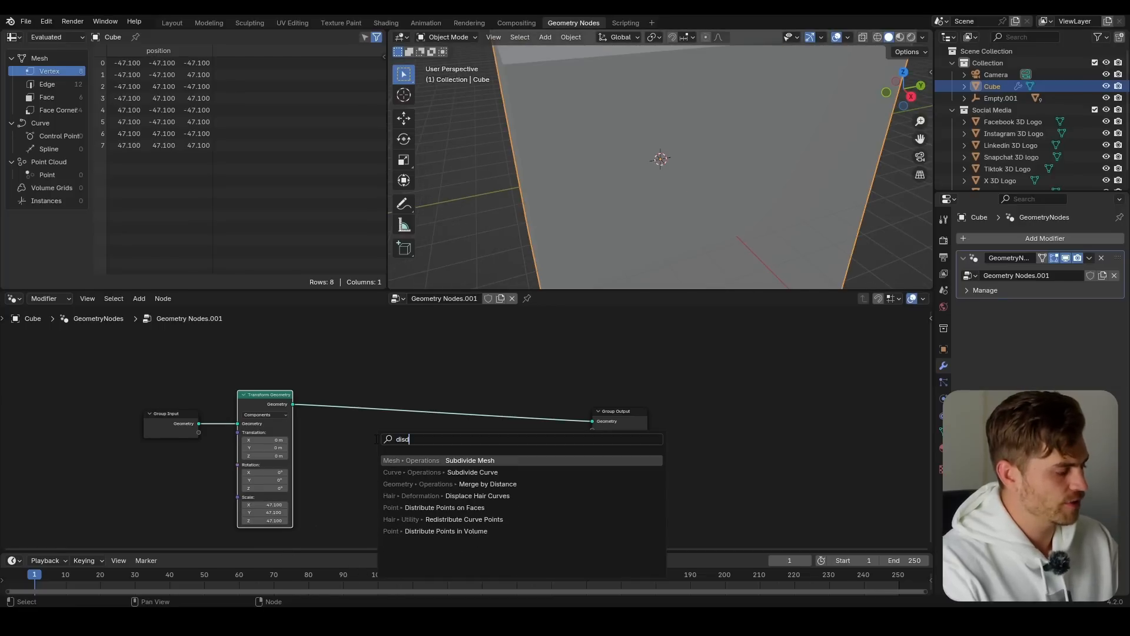
key("BackSpace")
type("tribute p")
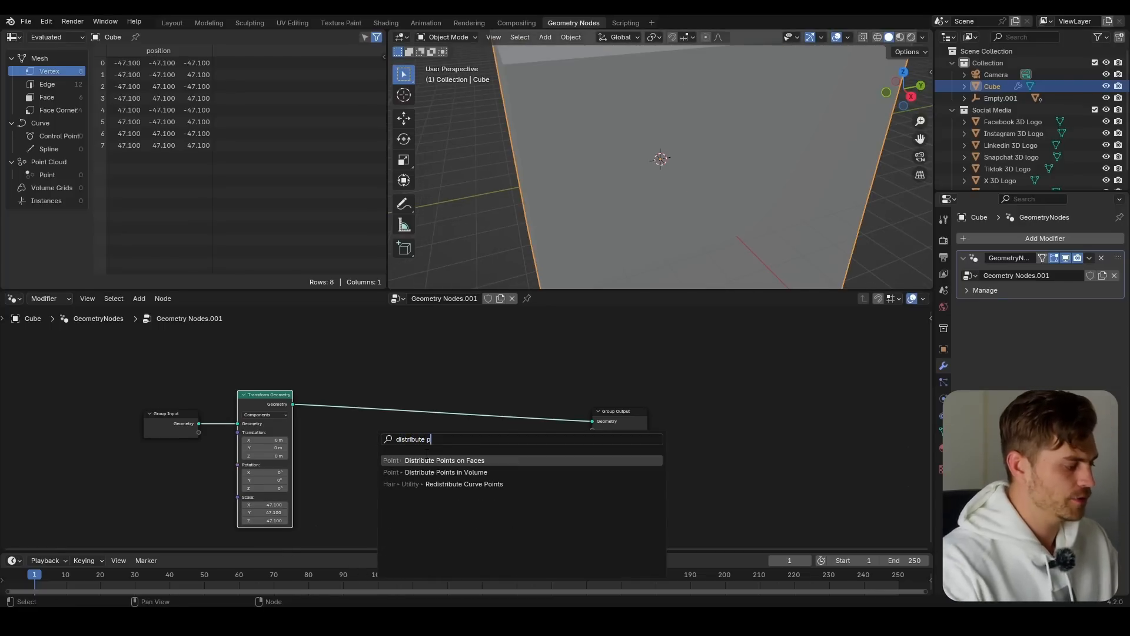
left_click(446, 472)
scroll(353, 400, "up", 6)
middle_click_drag(355, 398, 532, 394)
scroll(408, 389, "down", 4)
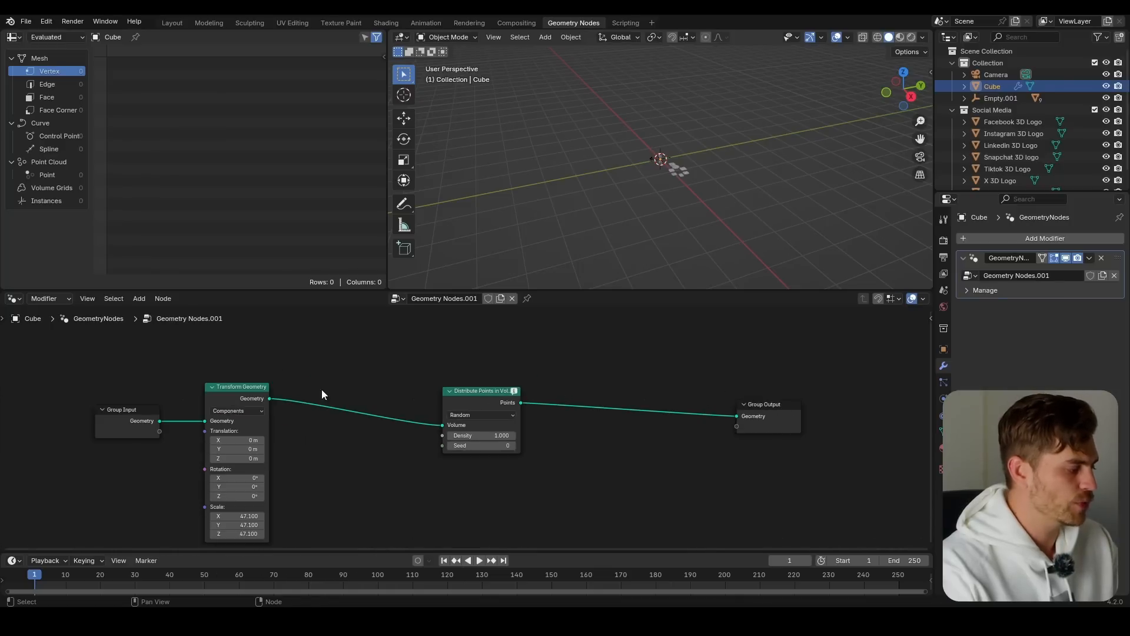
Step: Insert a Mesh to Volume node between Transform Geometry and Distribute Points in Volume
scroll(321, 394, "up", 1)
middle_click_drag(316, 387, 334, 390)
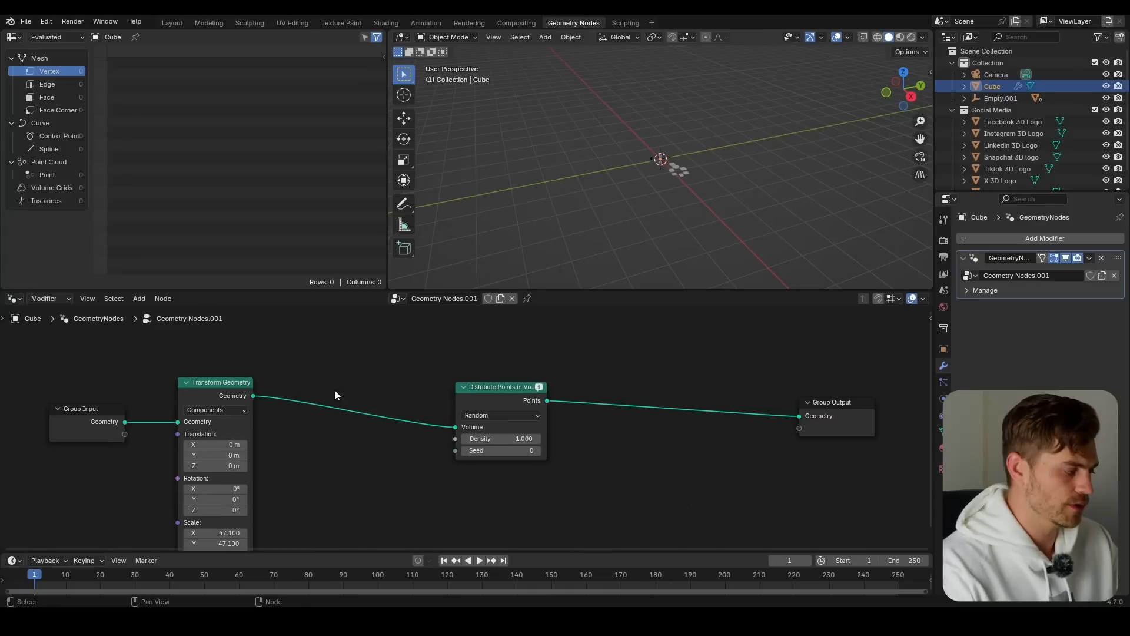
key("shift+a")
type("mesh to vo")
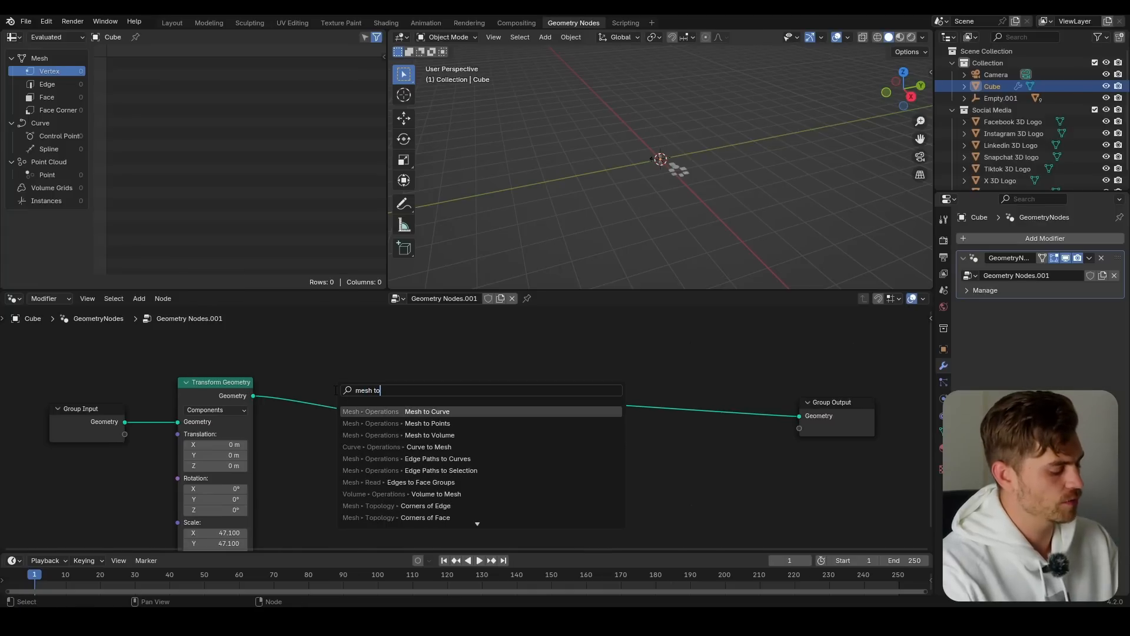
key("Return")
left_click(317, 387)
Step: Reduce the Distribute Points in Volume density through 0.1 and 0.01 to 0.001
middle_click_drag(641, 155, 694, 174)
scroll(508, 418, "up", 1)
scroll(508, 418, "up", 2)
double_click(550, 437)
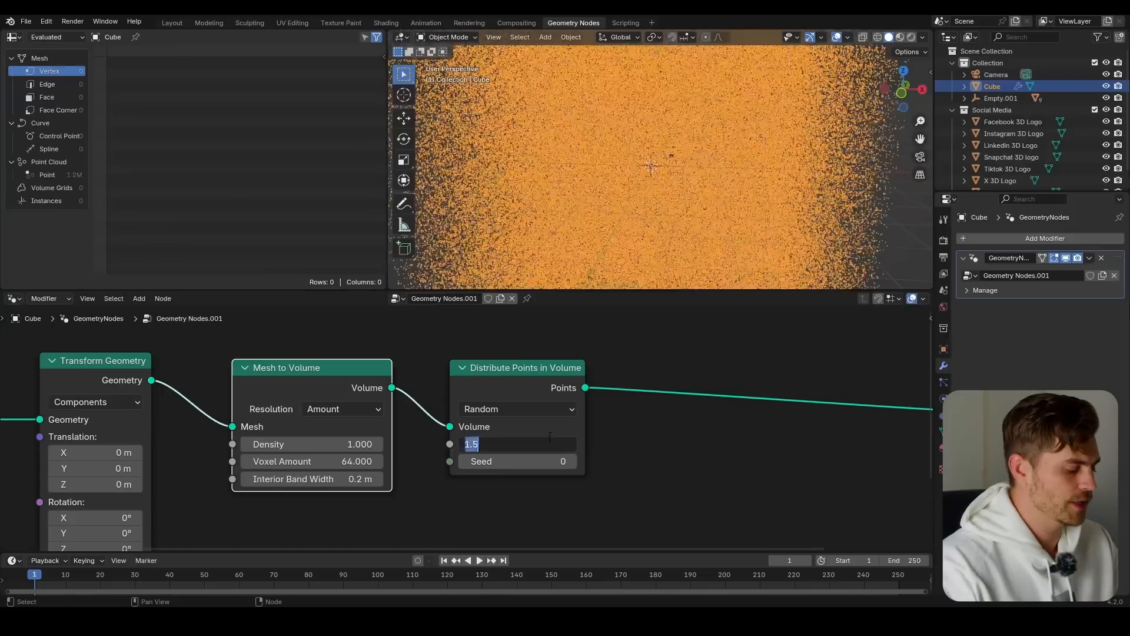
type(".1")
key("Return")
double_click(549, 442)
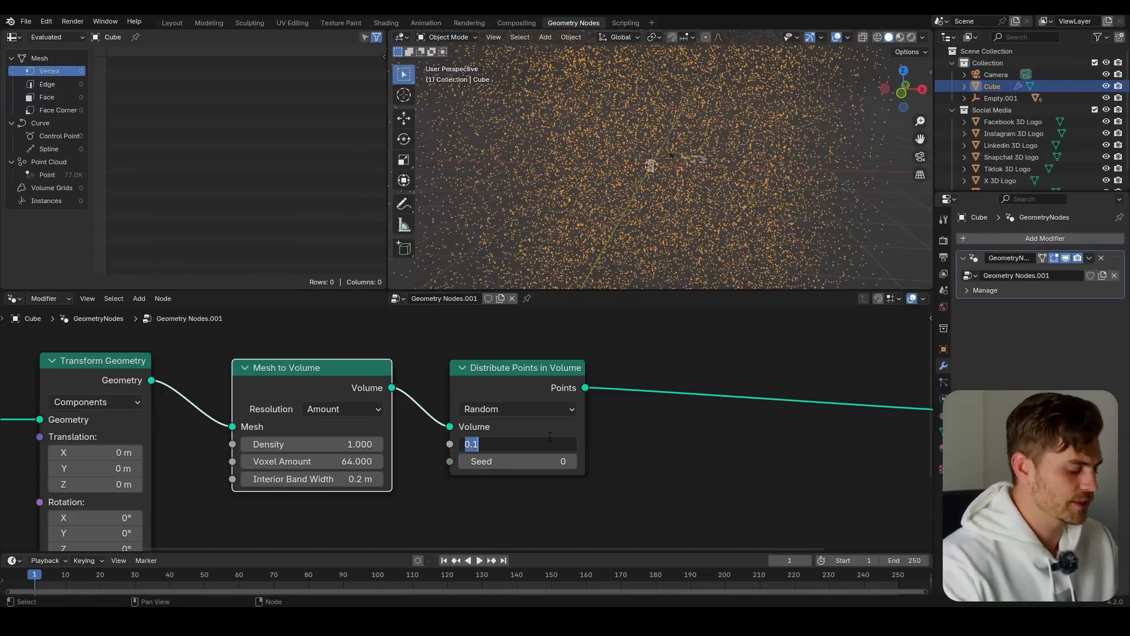
type(".01")
key("Return")
middle_click_drag(589, 277, 600, 183)
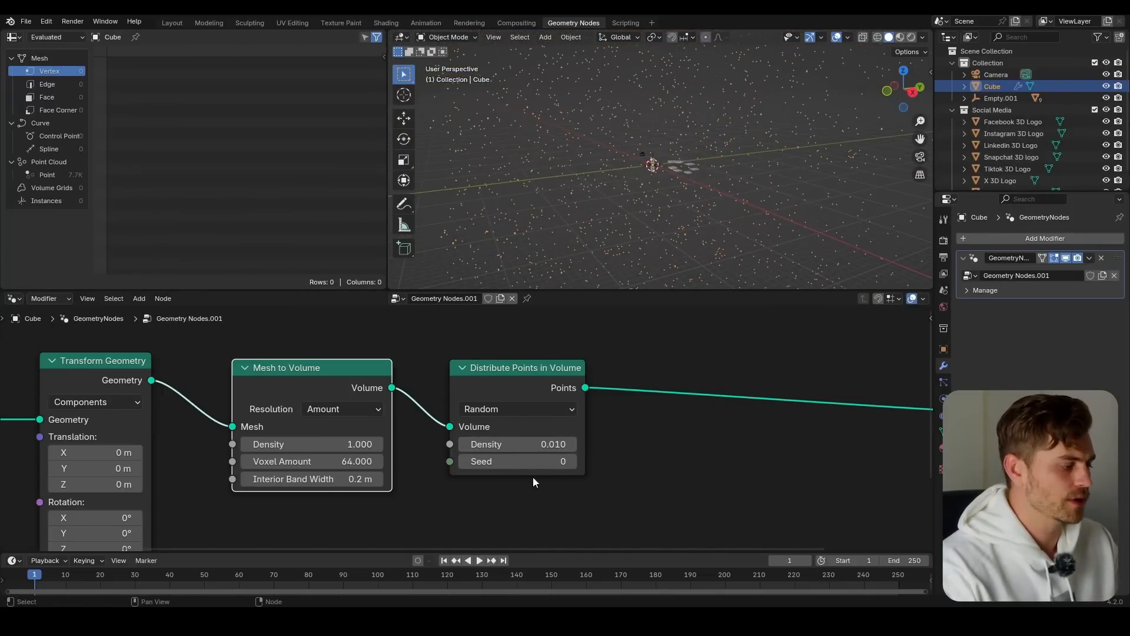
key("Return")
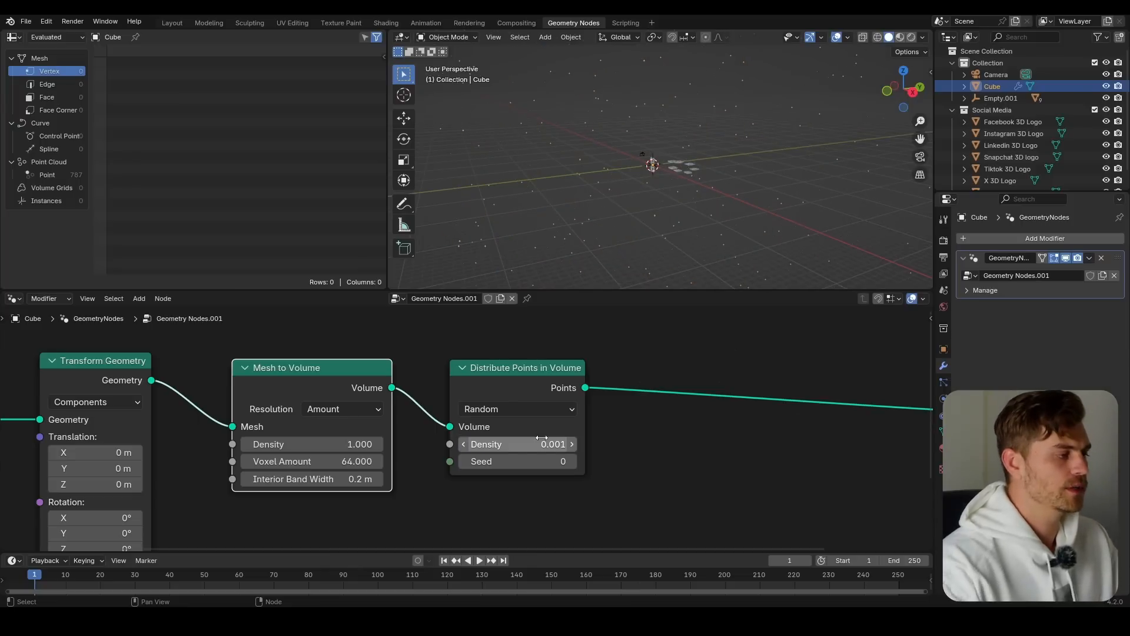
middle_click_drag(585, 233, 643, 224)
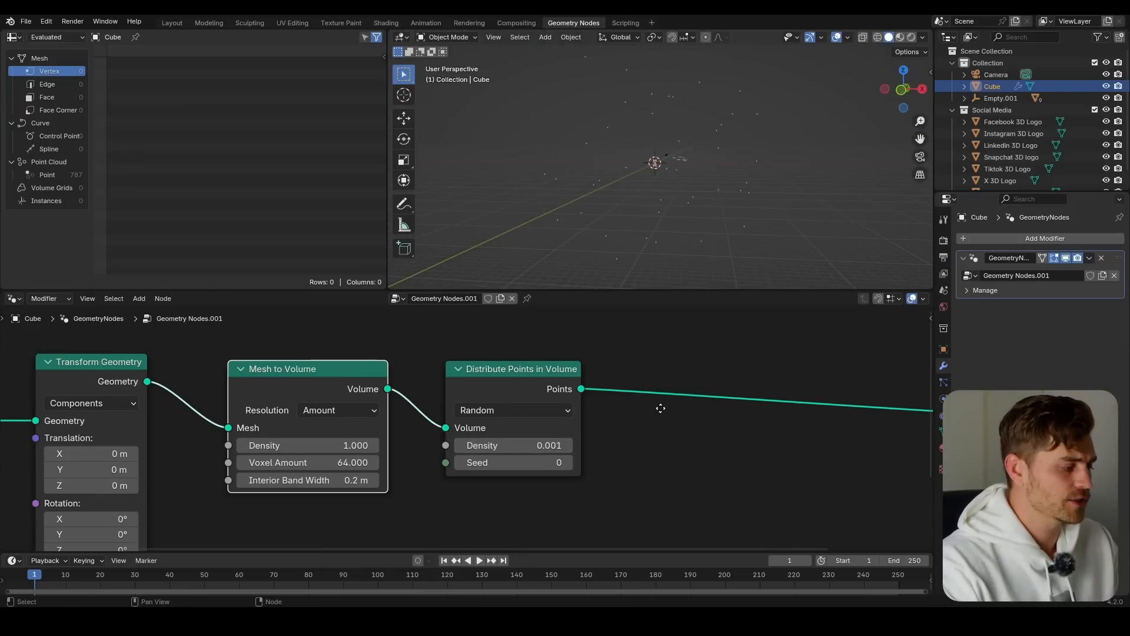
Step: Insert an Instance on Points node after Distribute Points in Volume and move the Group Output farther away from it
middle_click_drag(660, 406, 365, 403)
scroll(382, 406, "down", 2)
key("shift+a")
mouse_move(411, 422)
type("instance")
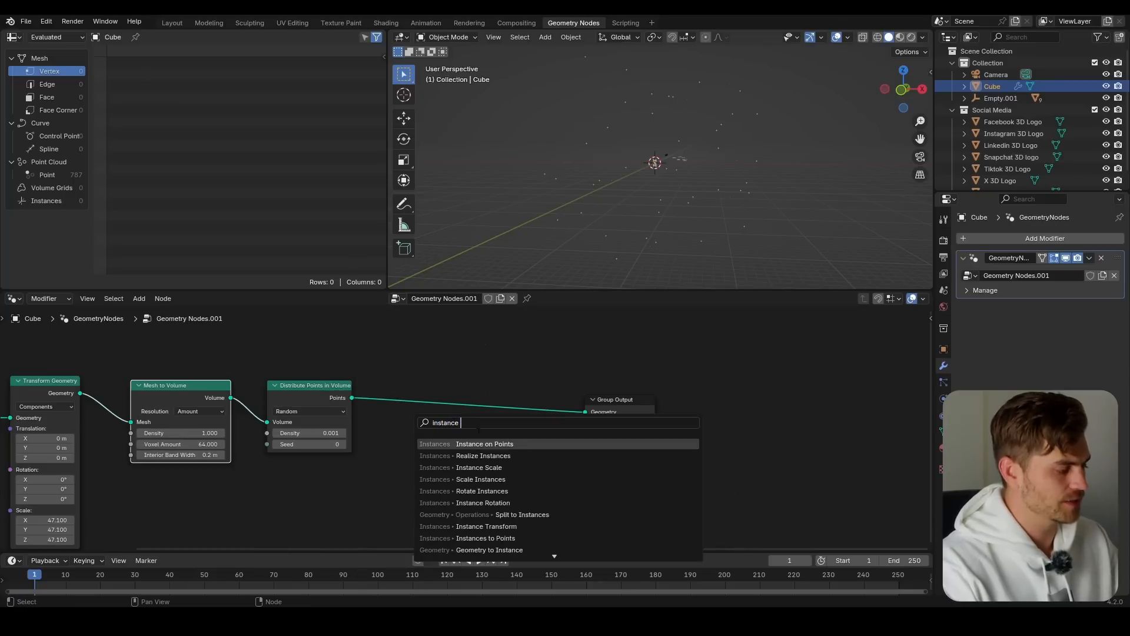
key("Return")
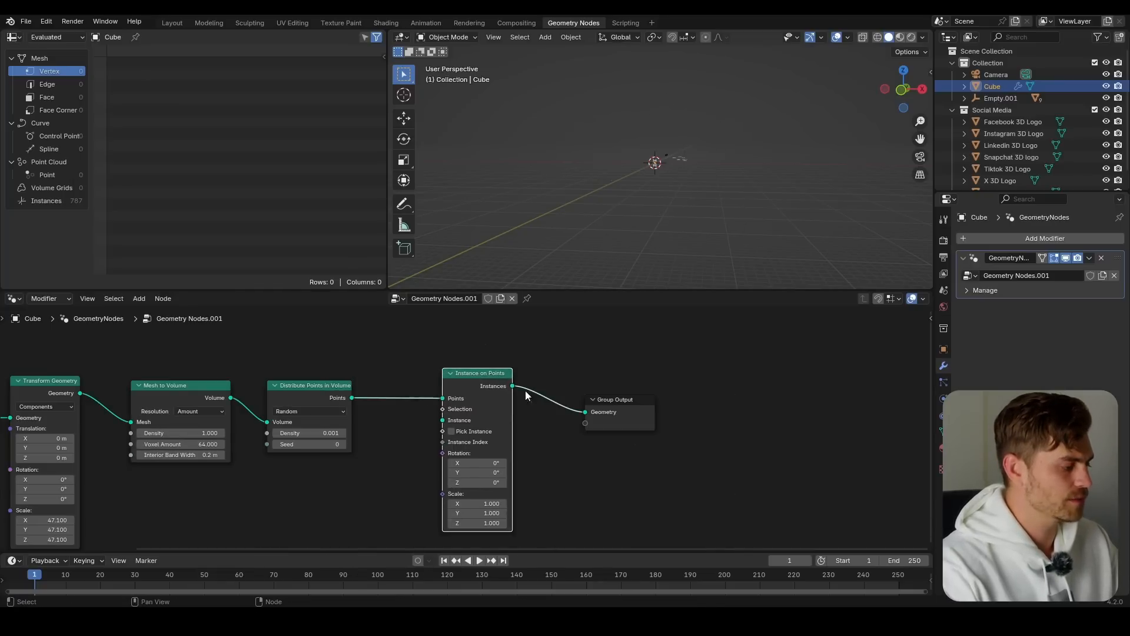
left_click(525, 391)
Step: Add the Social Media collection as a Collection Info node set to Relative, with Separate Children and Reset Children enabled
left_click_drag(1013, 109, 400, 419)
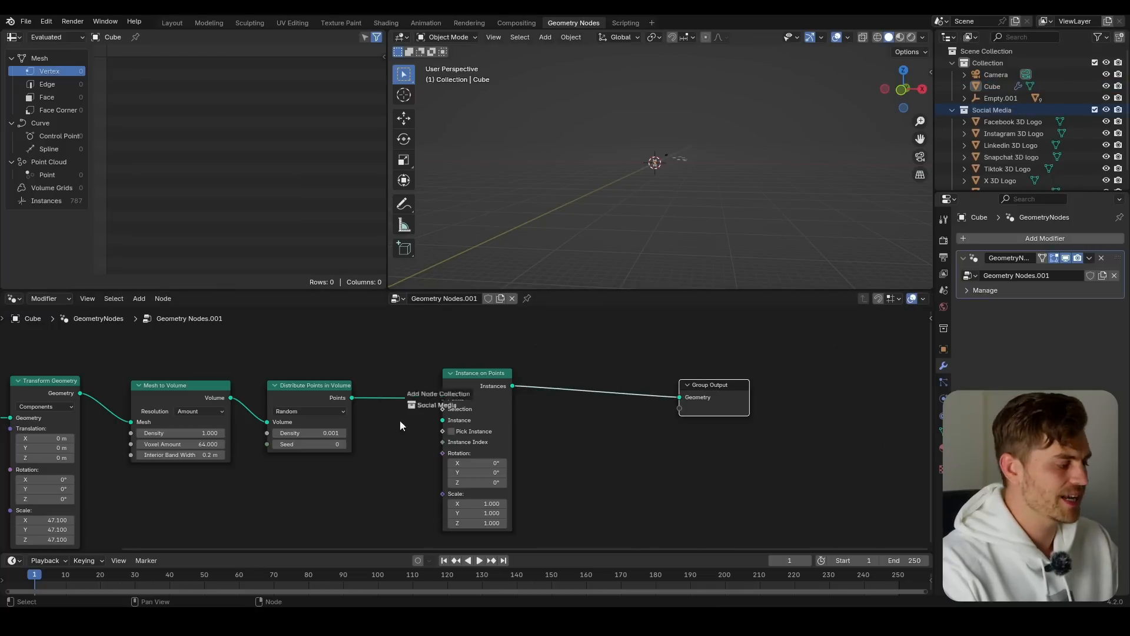
left_click_drag(281, 496, 327, 484)
left_click(323, 492)
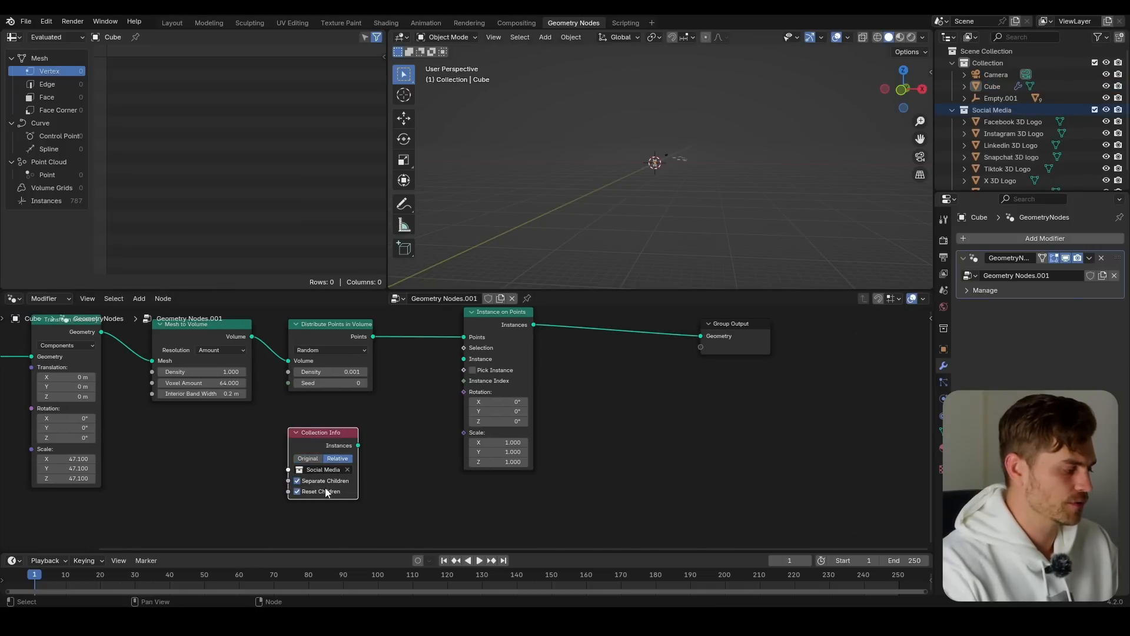
Step: Connect the Collection Info instances to the Instance input of Instance on Points and enable Pick Instance
left_click_drag(358, 445, 463, 359)
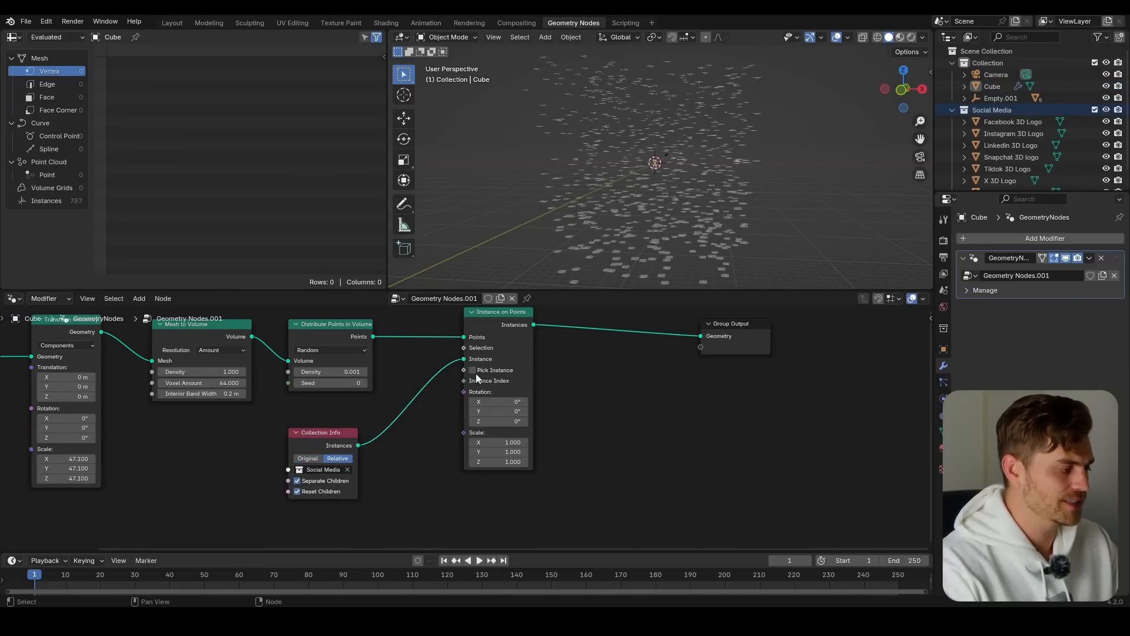
left_click(473, 370)
scroll(647, 270, "up", 10)
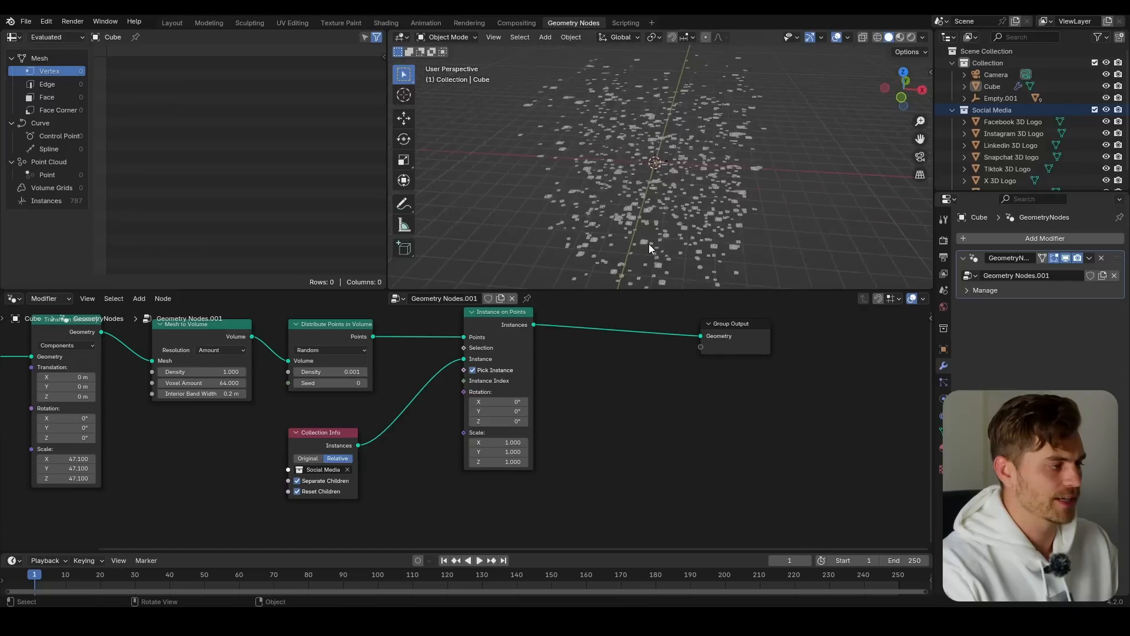
middle_click_drag(677, 214, 634, 161)
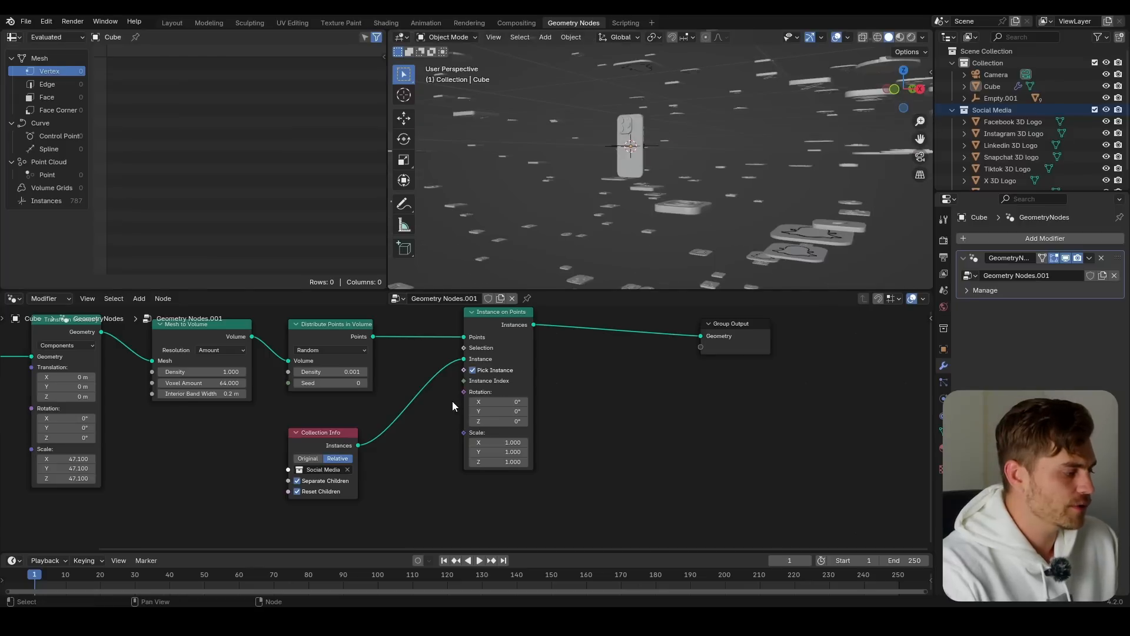
left_click_drag(311, 447, 296, 439)
key("shift+a")
type("a")
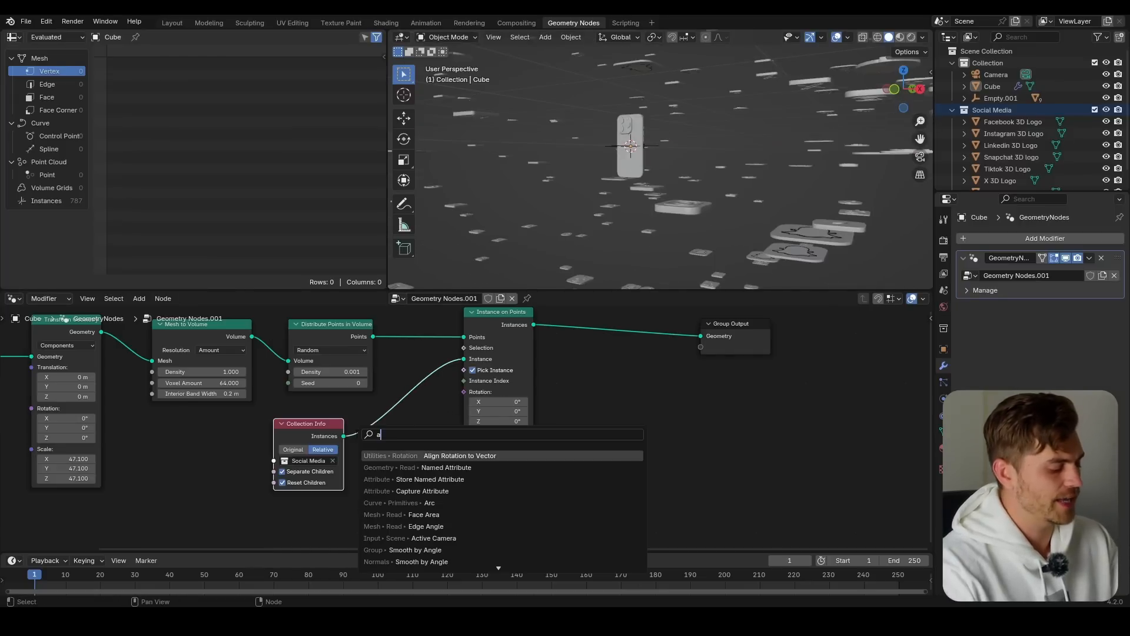
type("lign eule")
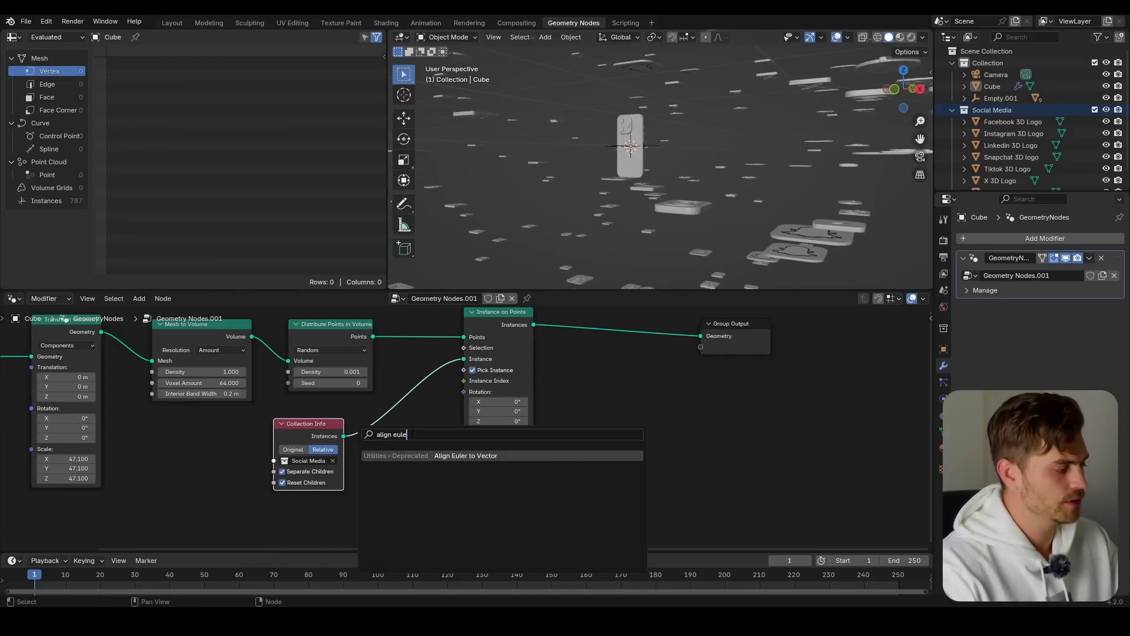
type("r")
key("Return")
key("Escape")
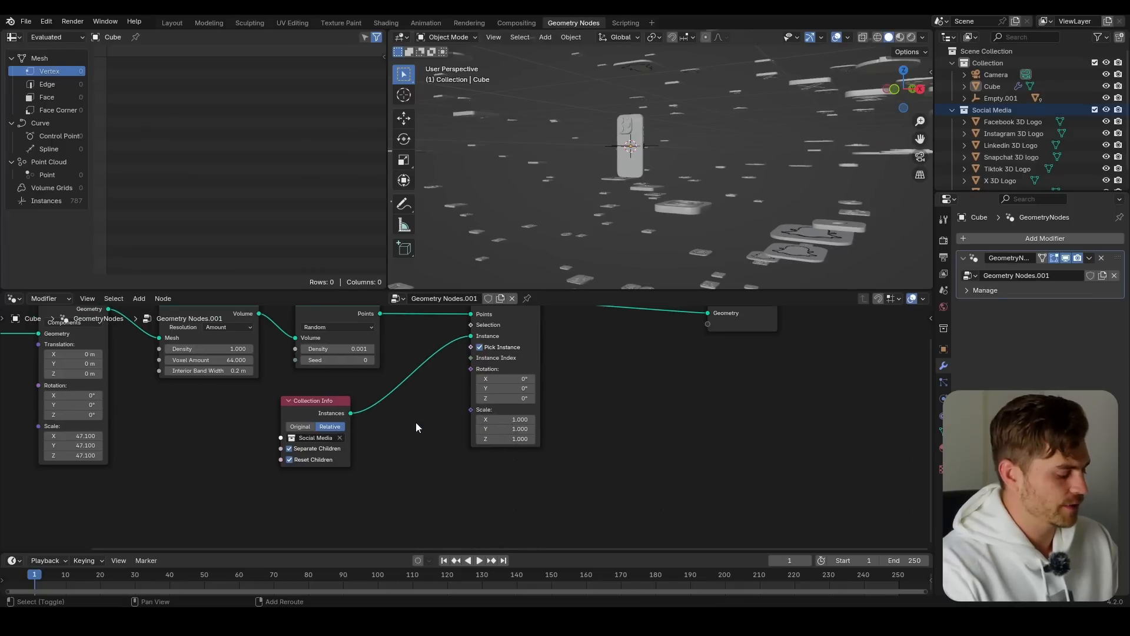
Step: Add an Align Rotation to Vector node and connect its rotation to the Rotation input of Instance on Points
key("shift+a")
type("align")
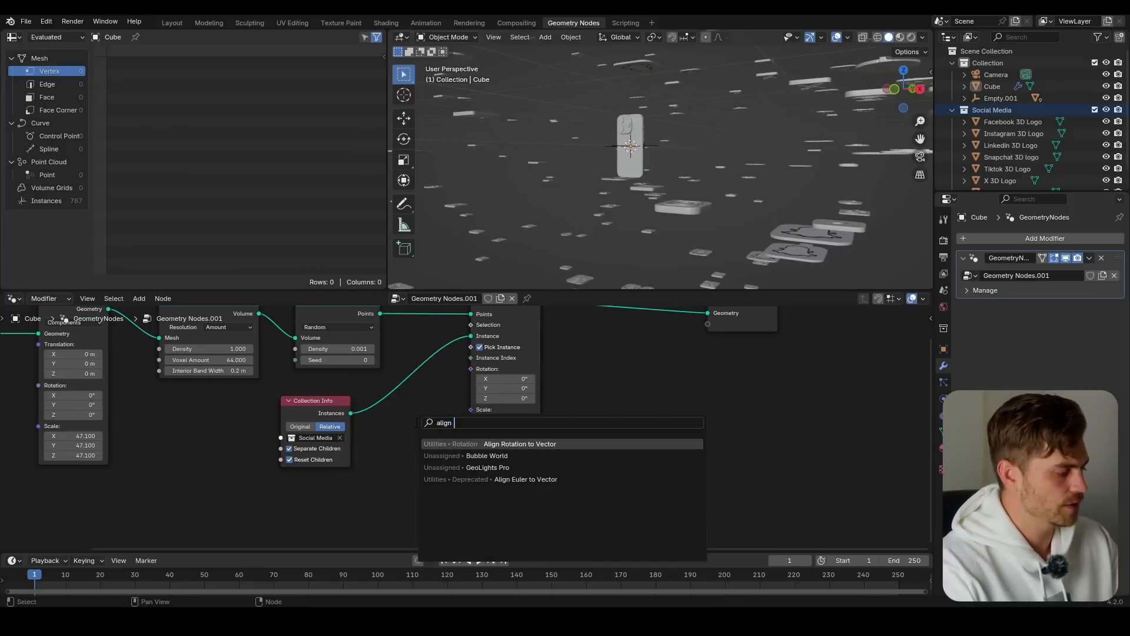
type(" r")
key("Return")
left_click(382, 426)
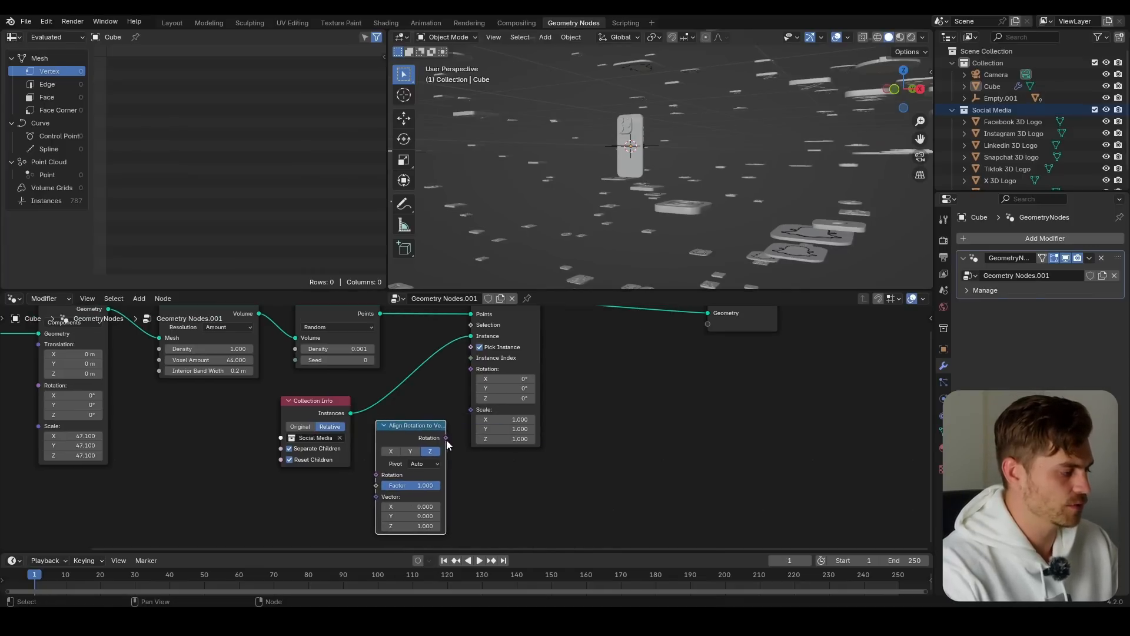
left_click_drag(446, 437, 465, 380)
Step: Set the Align Rotation to Vector node's vector Y to -29.4 and place the node beneath Collection Info
scroll(477, 490, "down", 2, "shift")
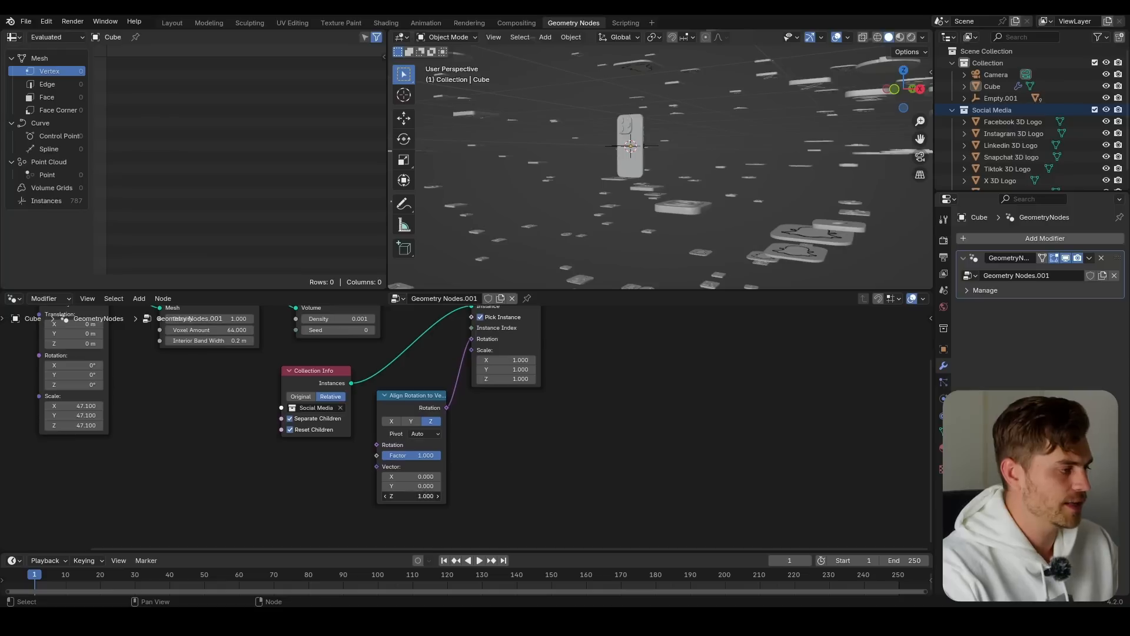
left_click_drag(412, 485, 451, 469)
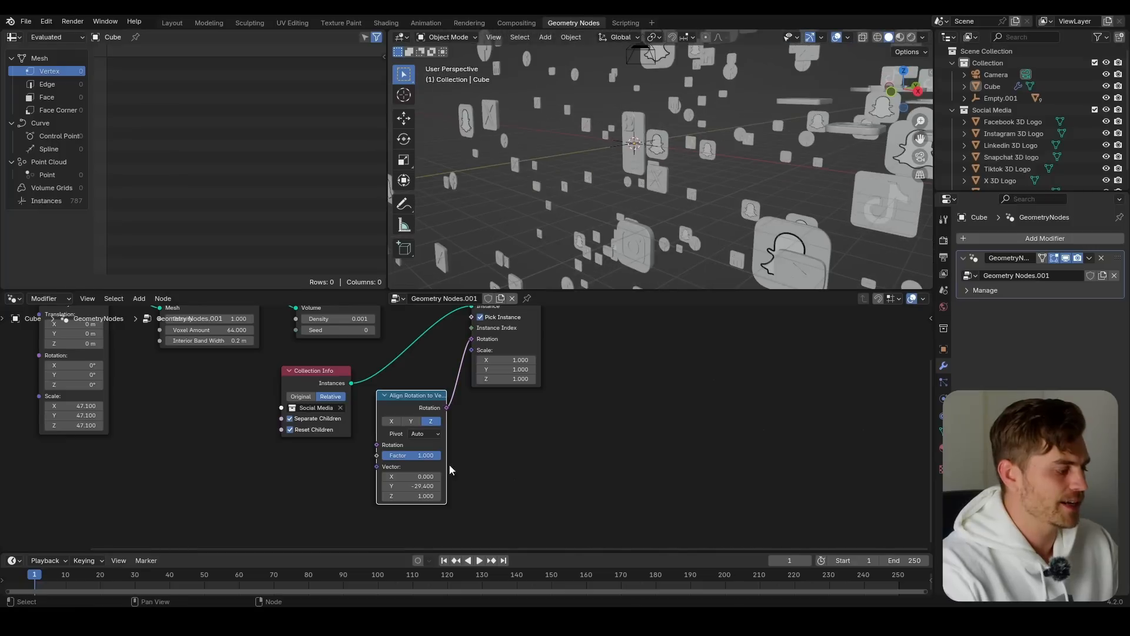
middle_click_drag(482, 393, 505, 416)
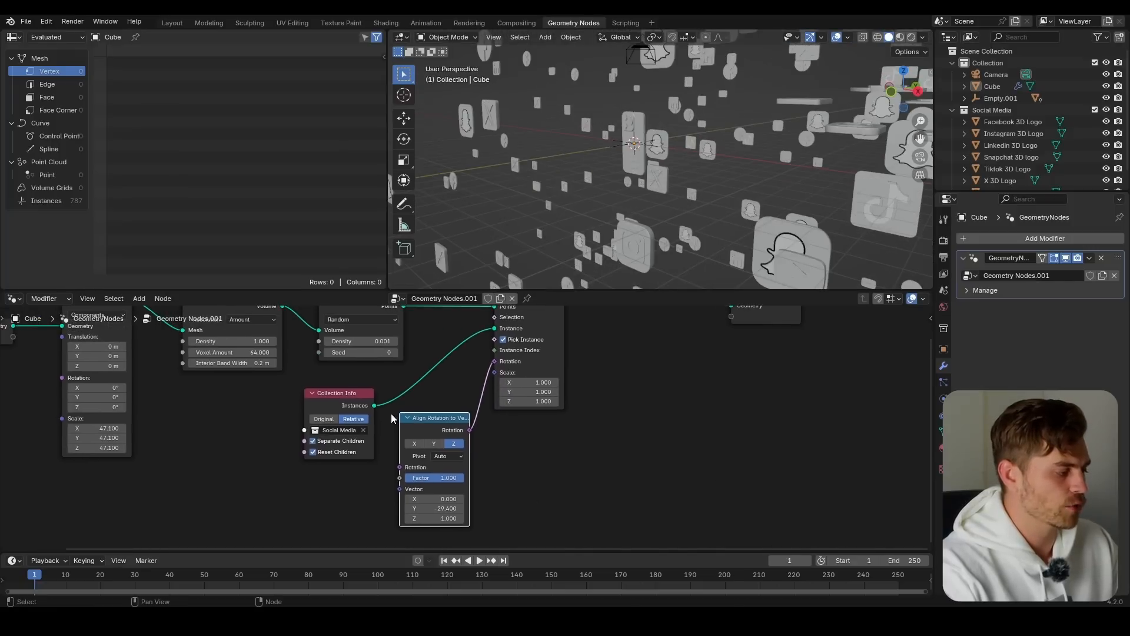
left_click_drag(337, 402, 317, 390)
left_click_drag(422, 429, 324, 473)
left_click(324, 472)
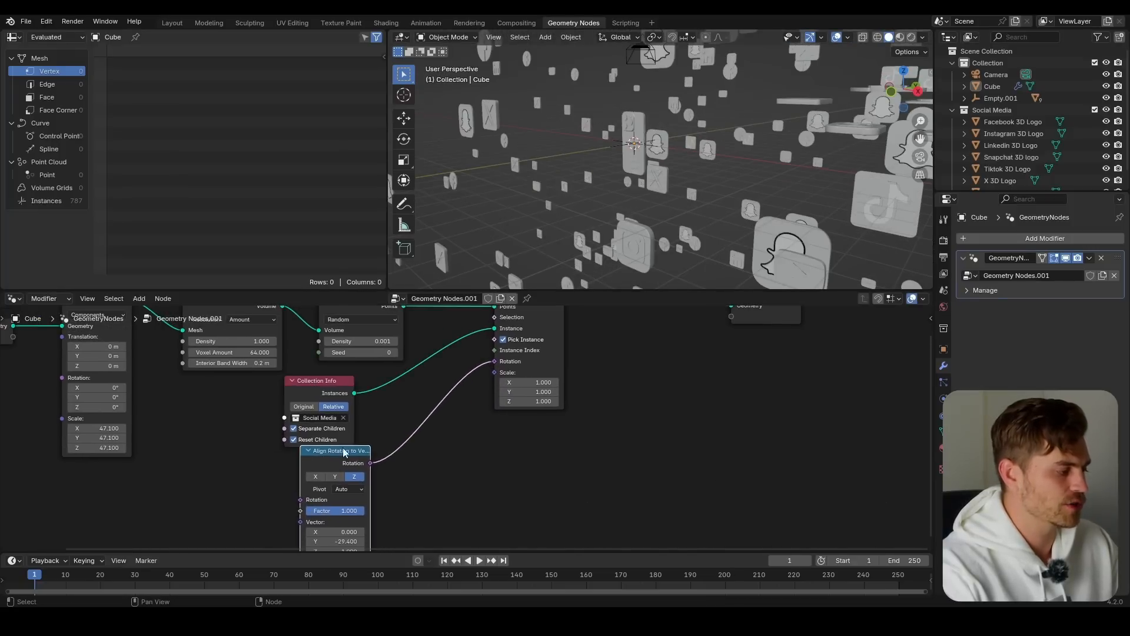
Step: Insert a Rotate Instances node between Instance on Points and Group Output, then try a Y rotation and undo it
middle_click_drag(567, 375, 430, 422)
key("shift+a")
type("rot")
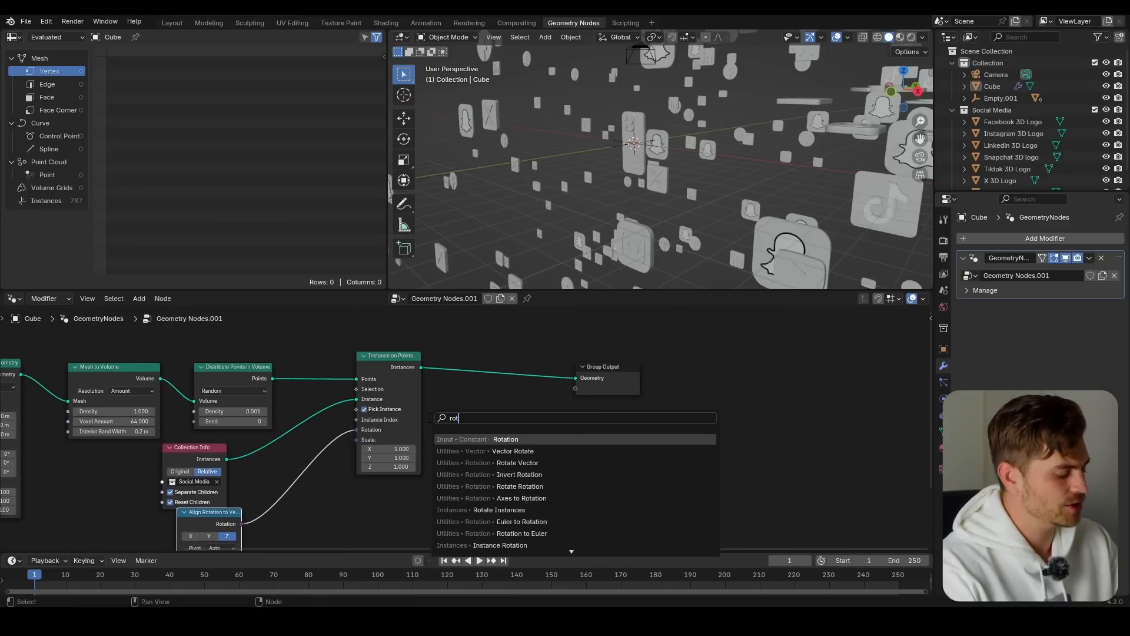
type("ate")
left_click(499, 510)
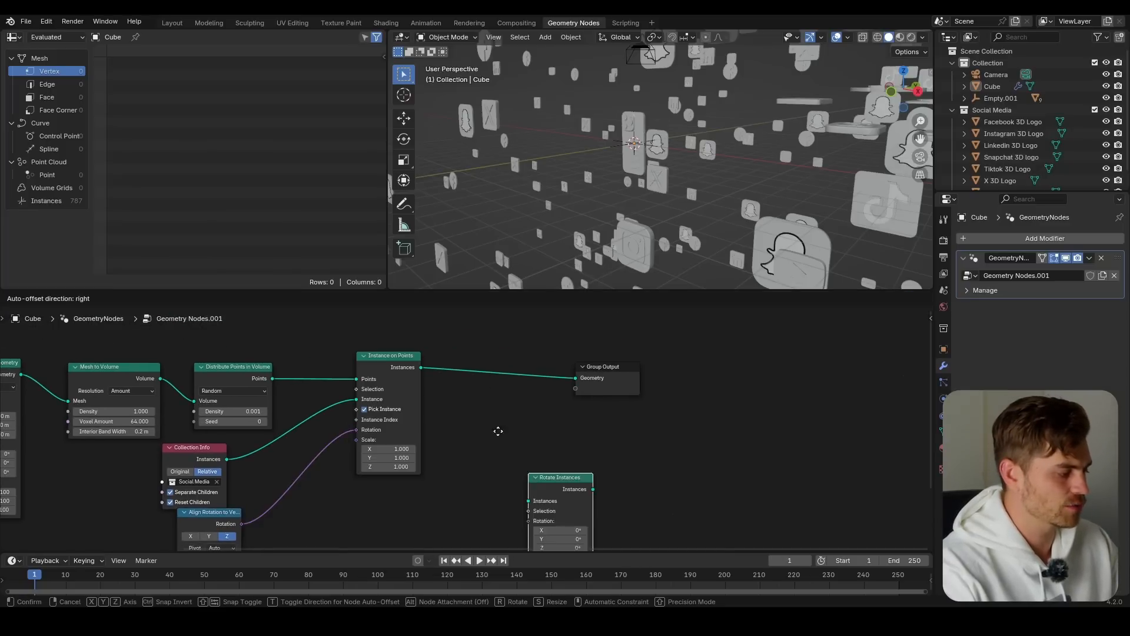
left_click(483, 363)
left_click_drag(512, 424, 382, 424)
key("ctrl+z")
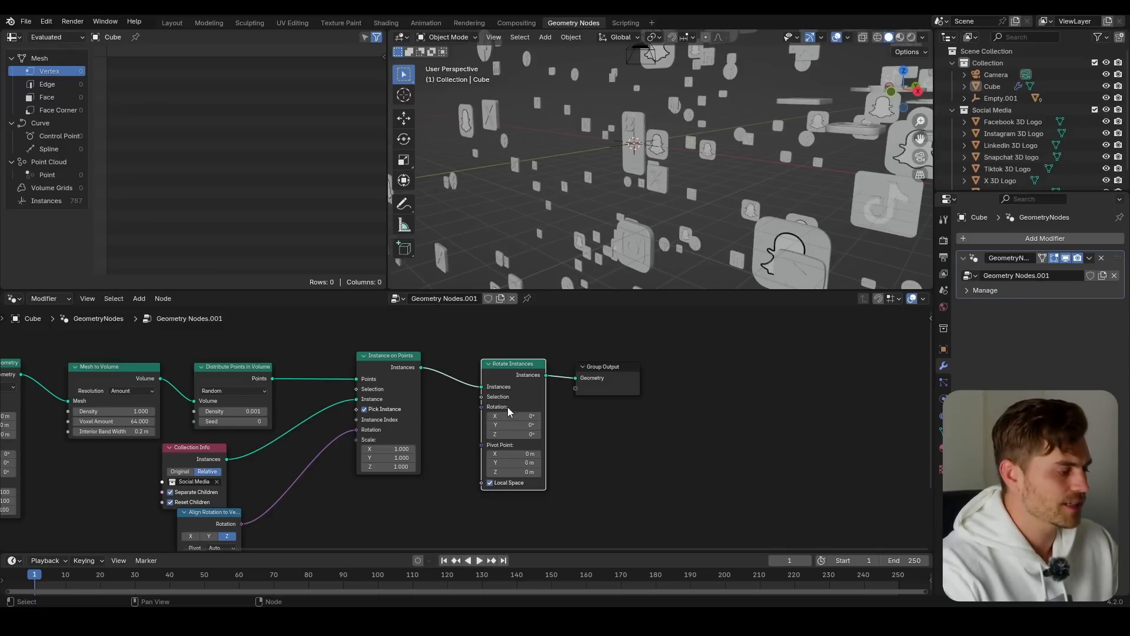
Step: Space out the Group Output and Rotate Instances nodes to leave a wide gap after Instance on Points
middle_click_drag(613, 392, 470, 393)
left_click_drag(456, 374, 660, 378)
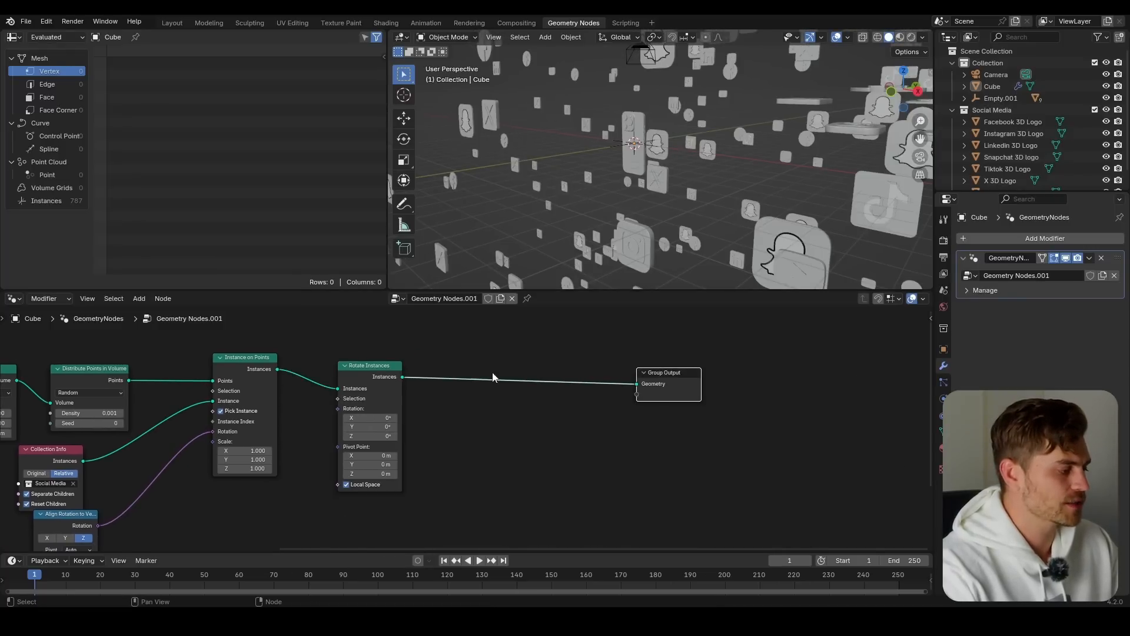
left_click_drag(354, 379, 434, 376)
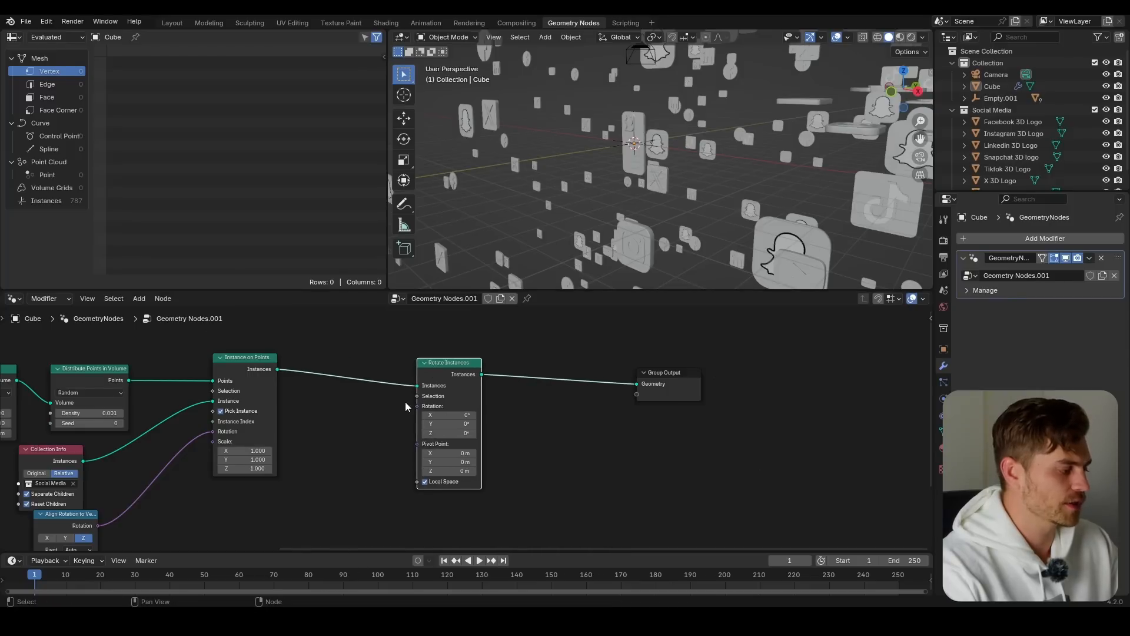
middle_click_drag(404, 407, 417, 401)
left_click_drag(764, 409, 471, 352)
left_click_drag(462, 353, 525, 351)
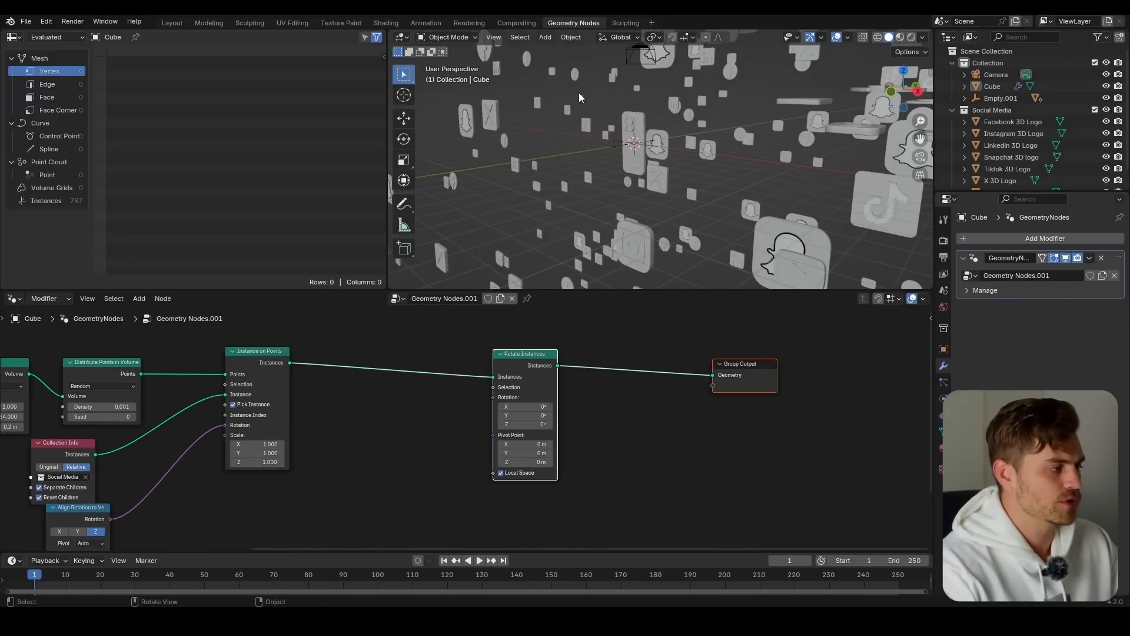
Step: Try a 34.5° Y rotation on Rotate Instances, then add a Vector-type Random Value node and connect it to the Rotation input
left_click_drag(524, 415, 574, 415)
key("shift+a")
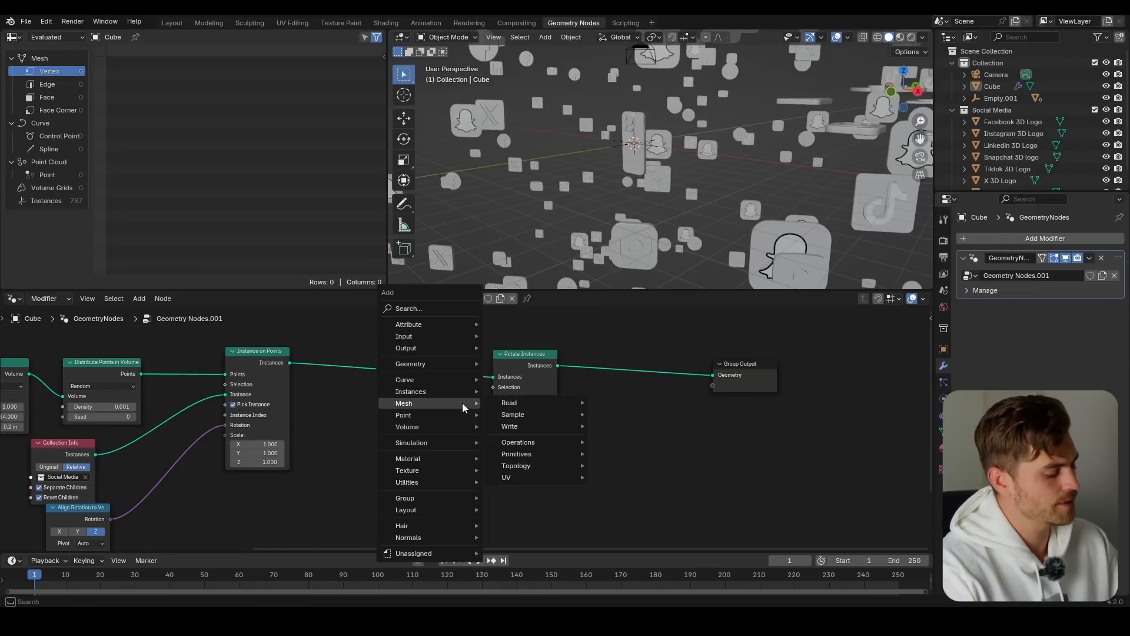
type("random")
key("Return")
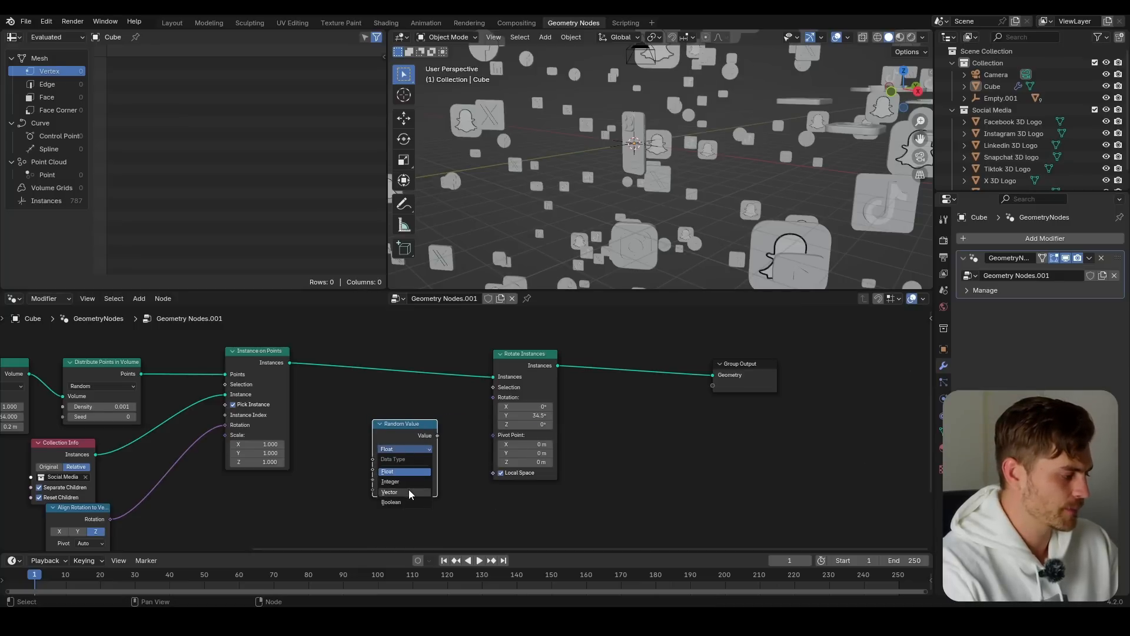
left_click(408, 490)
left_click_drag(438, 436, 493, 397)
Step: Place the Random Value node beside Instance on Points and shift Rotate Instances and Group Output farther away
mouse_move(477, 424)
middle_mouse_down()
mouse_move(497, 408)
mouse_move(462, 421)
middle_mouse_up()
left_click_drag(417, 422, 361, 427)
left_click_drag(773, 421, 635, 377)
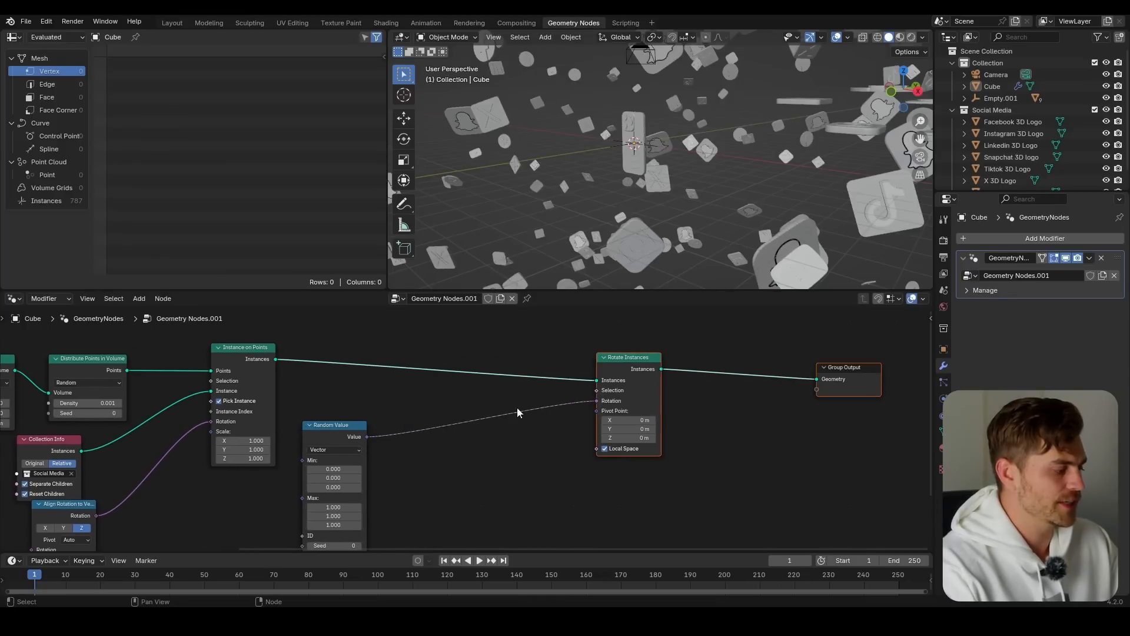
Step: Set the Random Value maximum to 0, 7.9, 0 and move the node closer to Rotate Instances
scroll(357, 445, "up", 2)
middle_click_drag(355, 497, 403, 457)
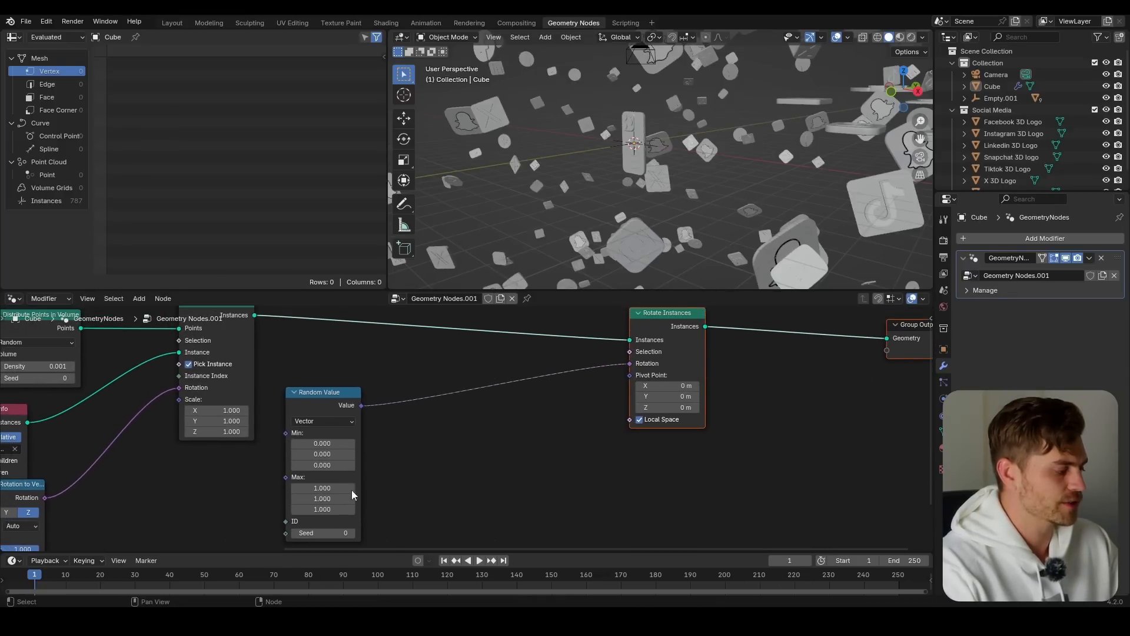
key("Return")
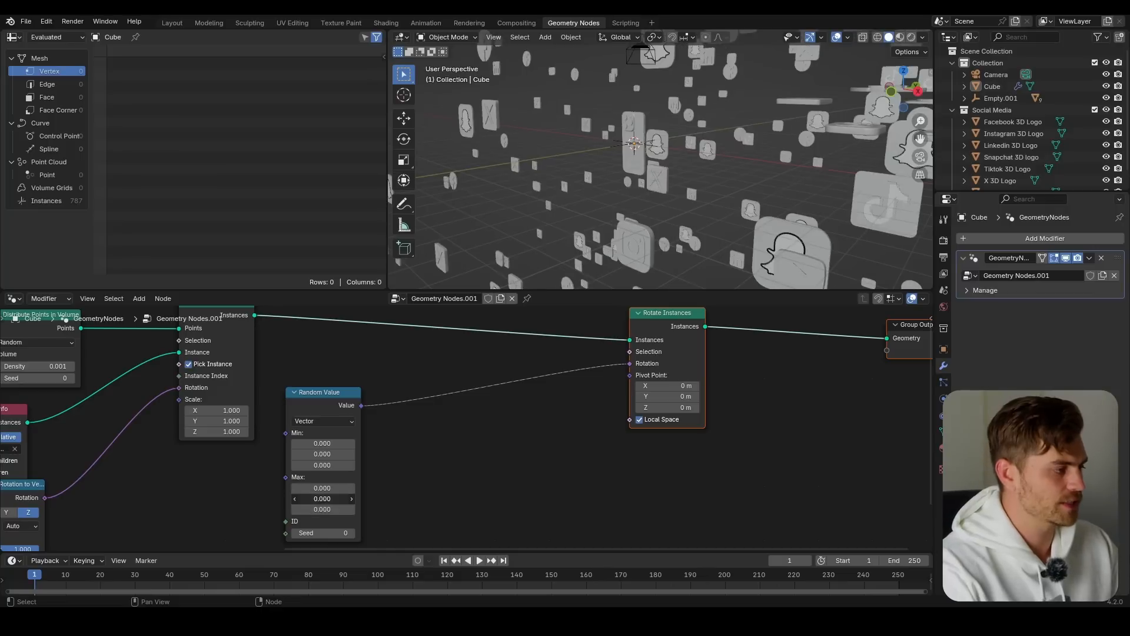
left_click_drag(322, 498, 403, 499)
key("space")
left_click_drag(321, 392, 482, 361)
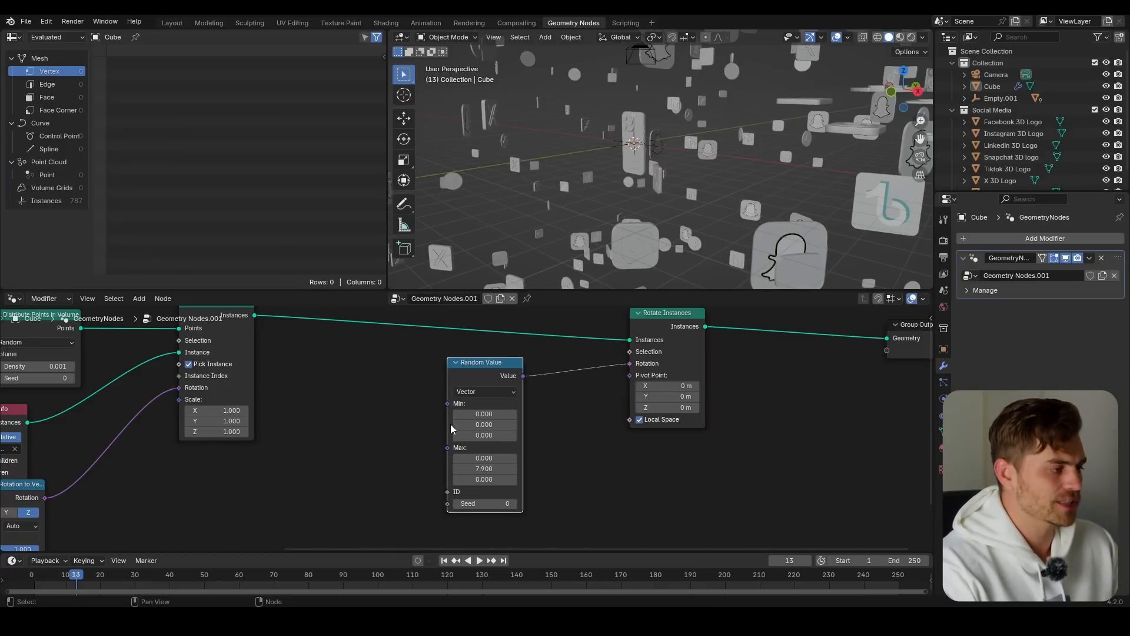
Step: Add a Separate XYZ node in the gap between Instance on Points and Random Value
scroll(653, 214, "down", 2)
middle_click_drag(497, 441, 532, 407)
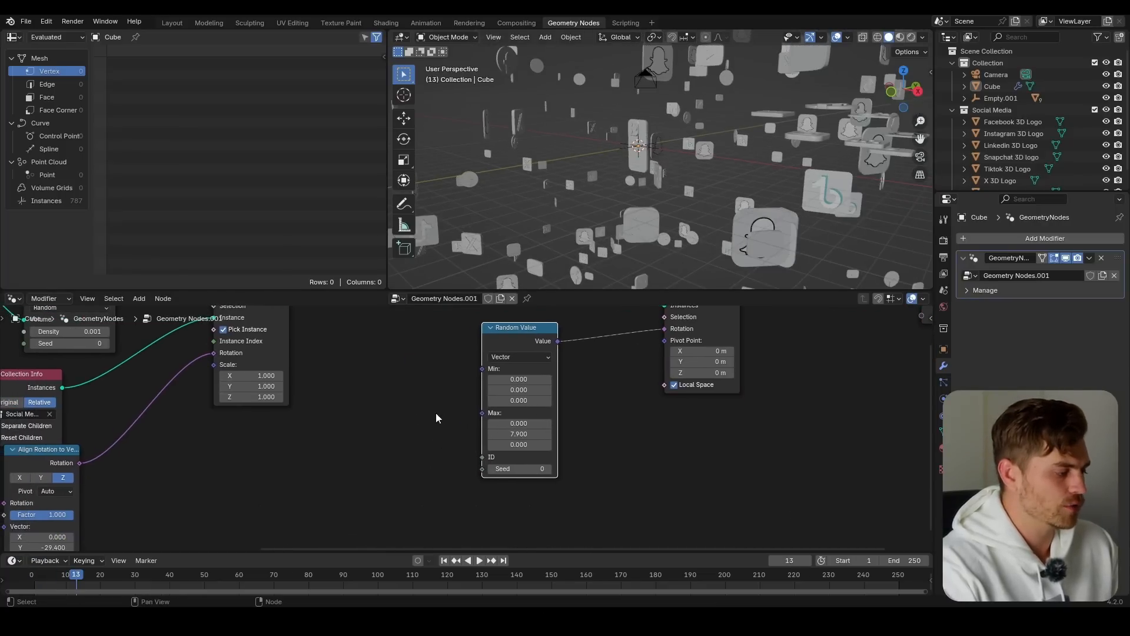
key("shift+a")
type("sep")
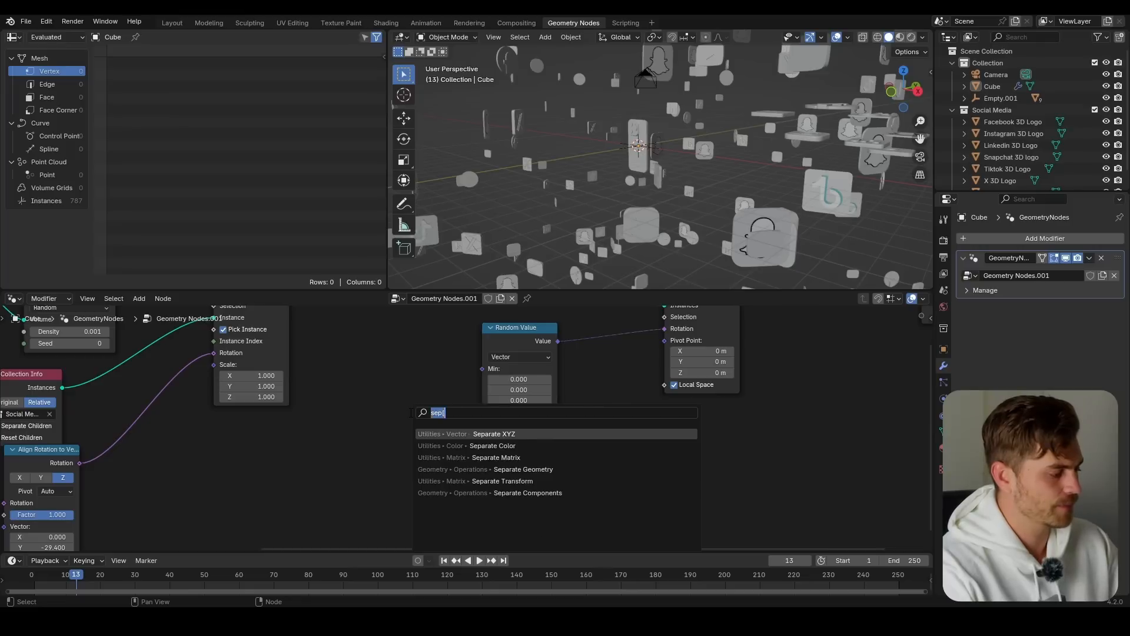
type("erate")
key("Return")
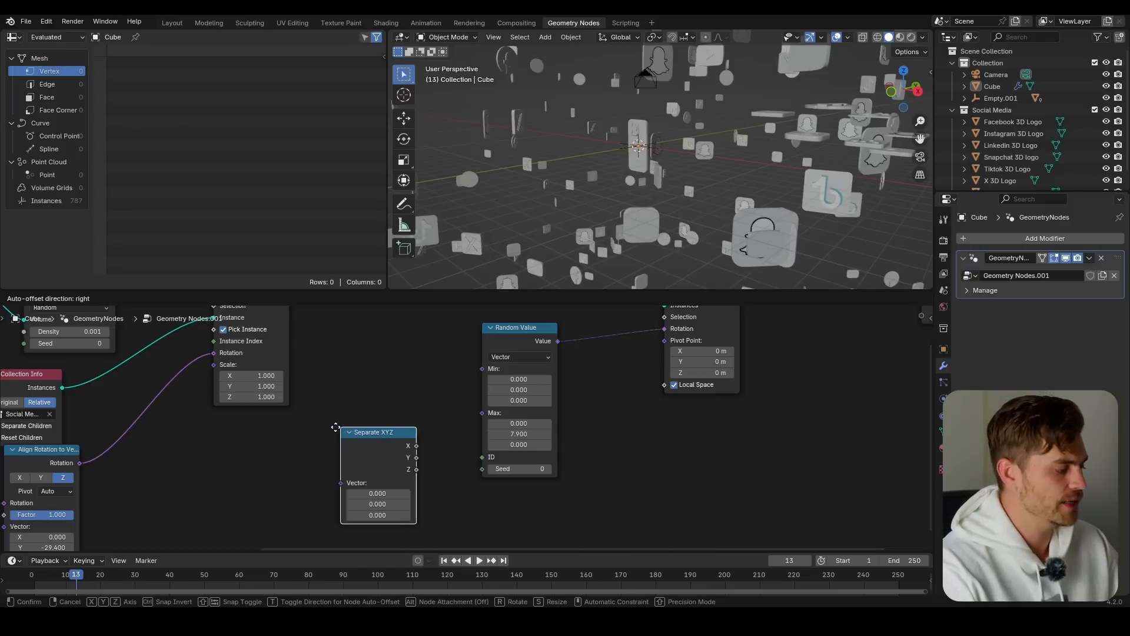
left_click(339, 440)
Step: Add a Combine XYZ node beside Separate XYZ and link the Y output of Separate XYZ to its Y input
key("shift+a")
type("combi")
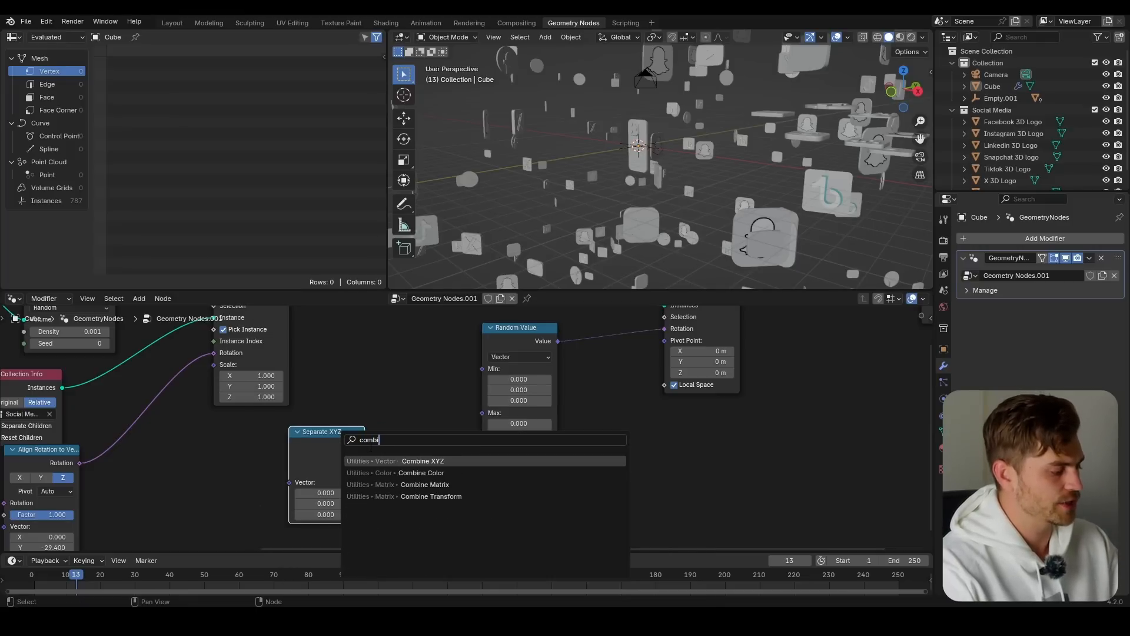
key("Return")
left_click(430, 438)
left_click_drag(365, 457, 381, 473)
scroll(306, 398, "down", 3)
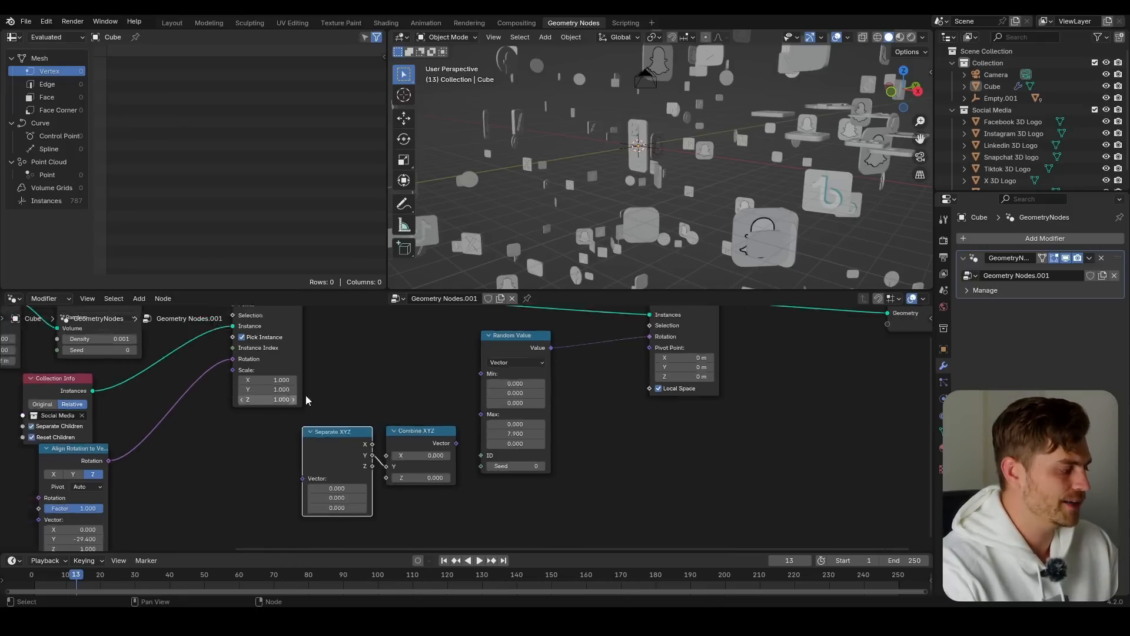
Step: Space out the Separate XYZ and Combine XYZ nodes and connect the combined vector to the Max input of Random Value
middle_click_drag(315, 393, 355, 386)
middle_click_drag(405, 414, 465, 373)
scroll(284, 442, "up", 5)
middle_click_drag(283, 441, 385, 419)
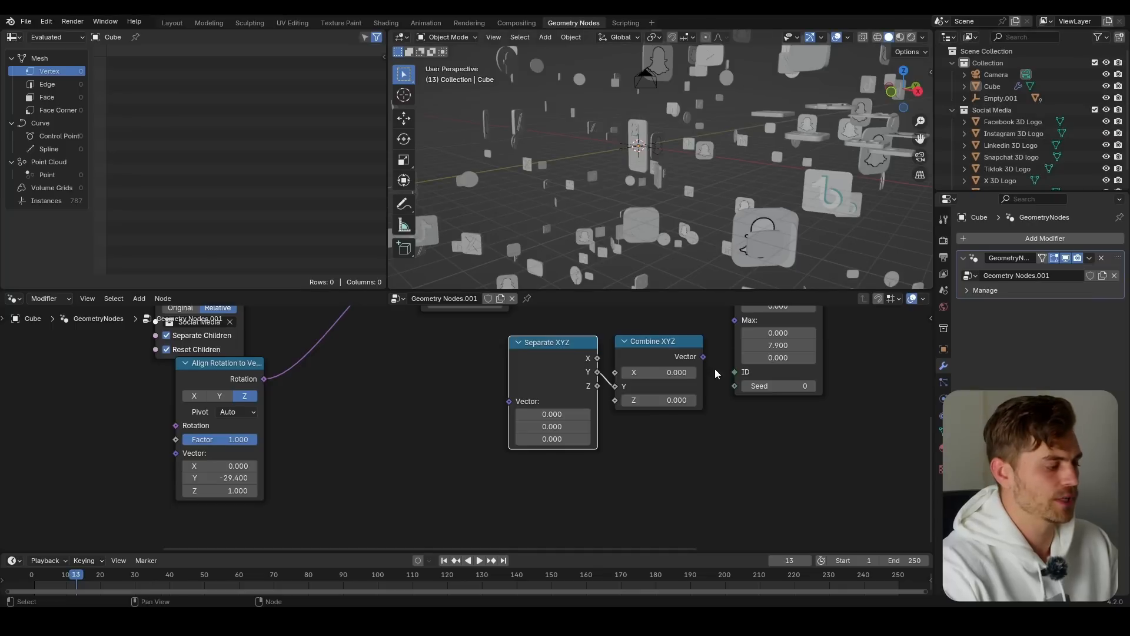
middle_click_drag(700, 367, 565, 408)
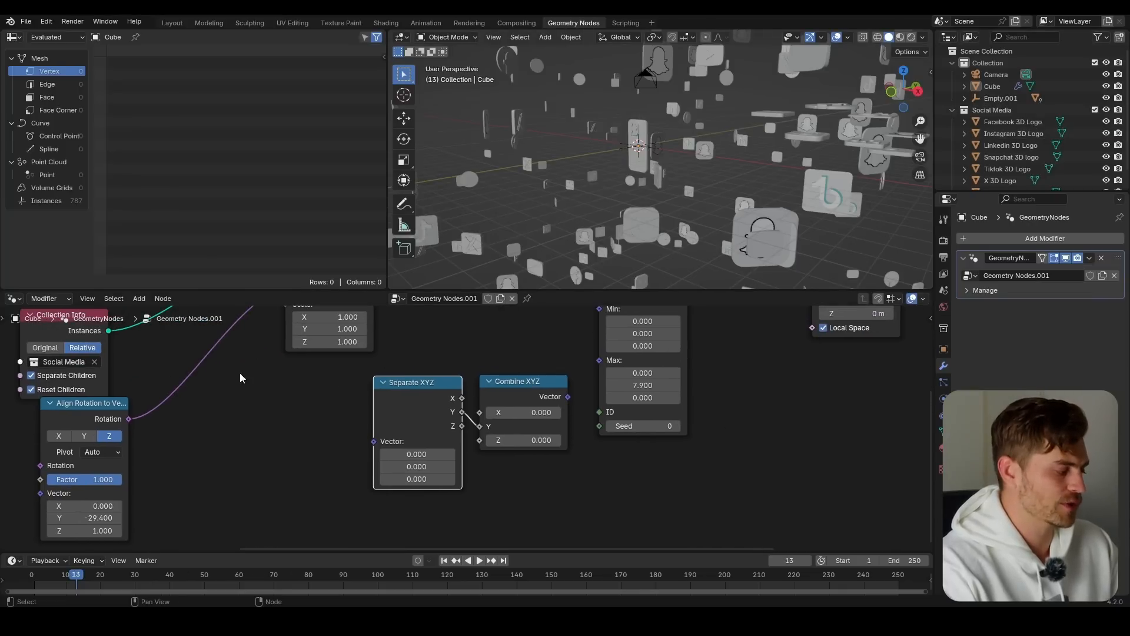
middle_click_drag(241, 377, 246, 386)
middle_click_drag(447, 392, 352, 406)
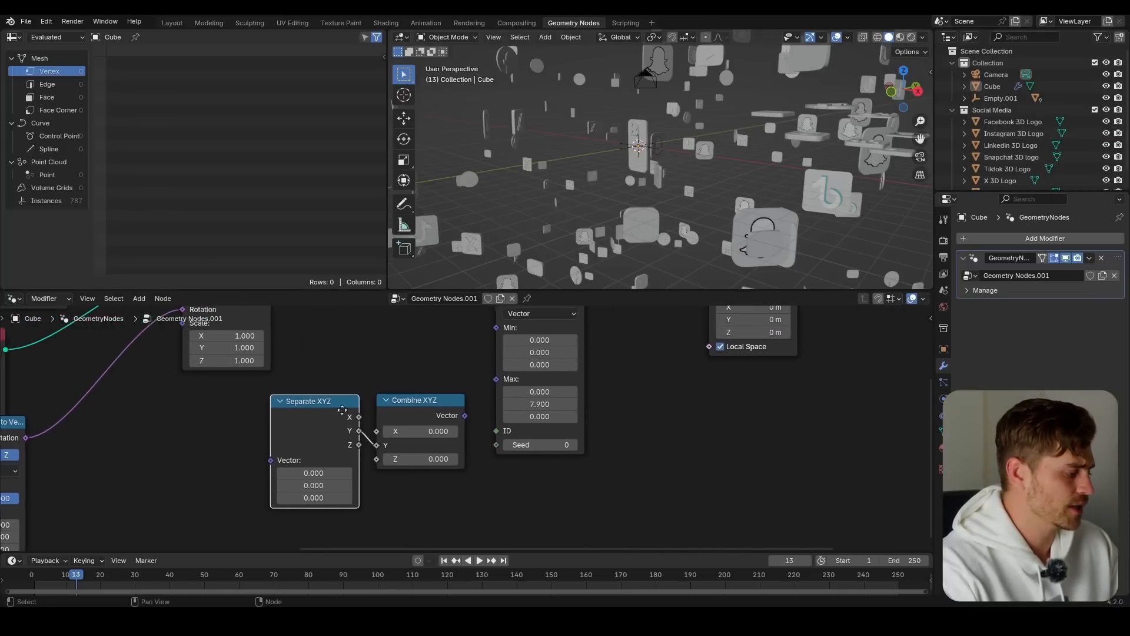
left_click_drag(353, 406, 323, 417)
middle_click_drag(402, 413, 417, 406)
left_click_drag(478, 408, 505, 386)
Step: Add a Value node, connect it to the Vector input of Separate XYZ, and adjust its value
scroll(505, 386, "up", 1)
middle_click_drag(356, 419, 503, 387)
middle_click_drag(417, 420, 441, 413)
key("shift+a")
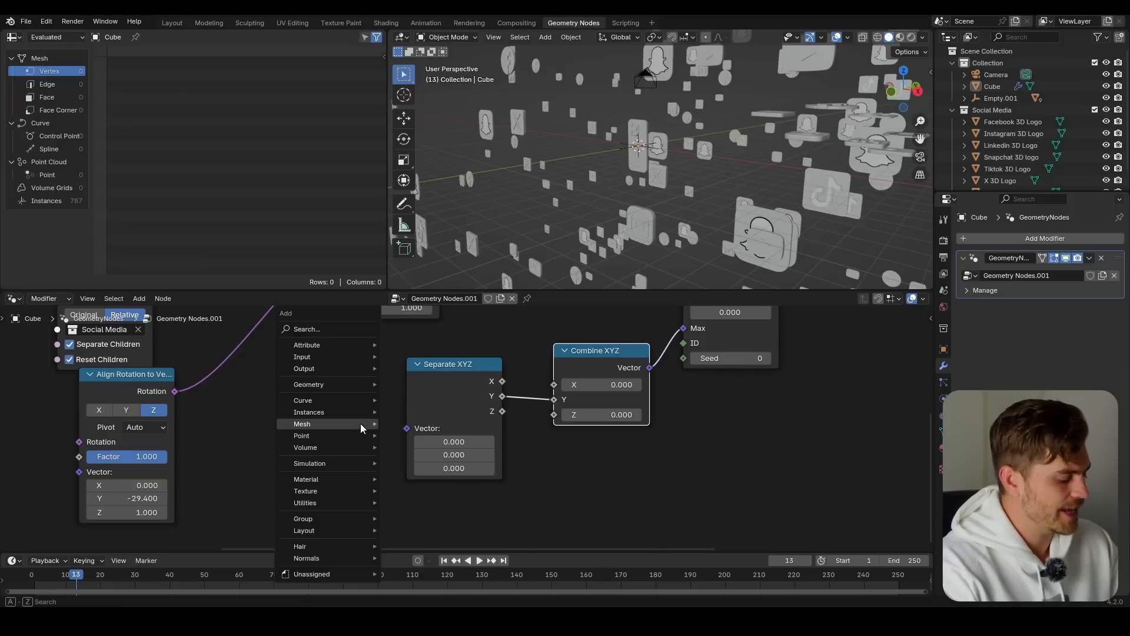
type("value")
key("Return")
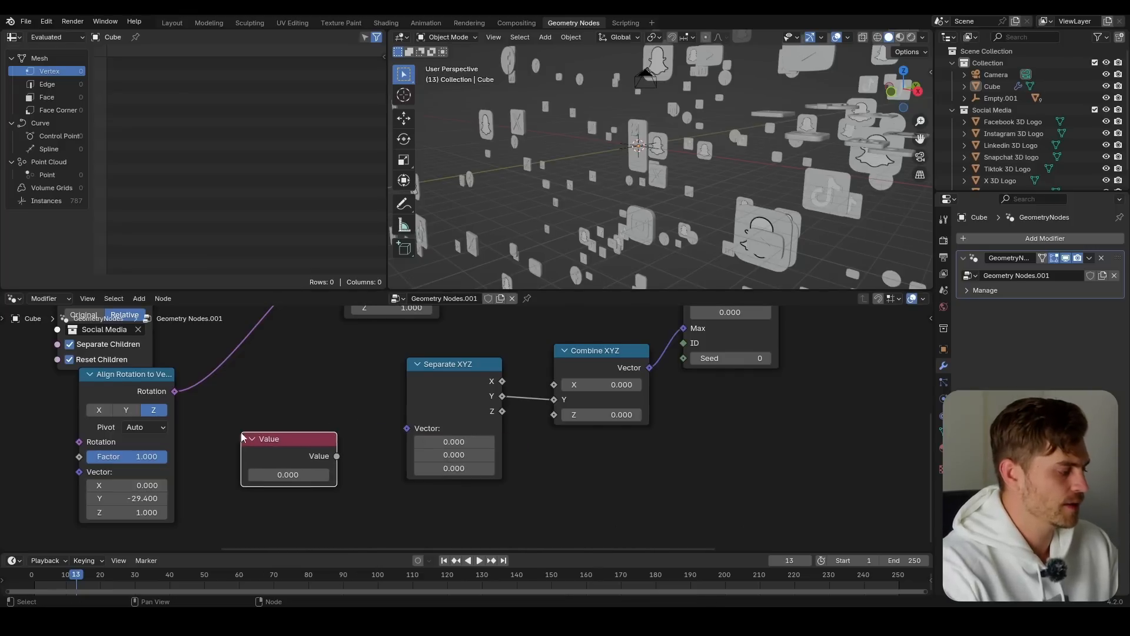
left_click_drag(400, 437, 402, 432)
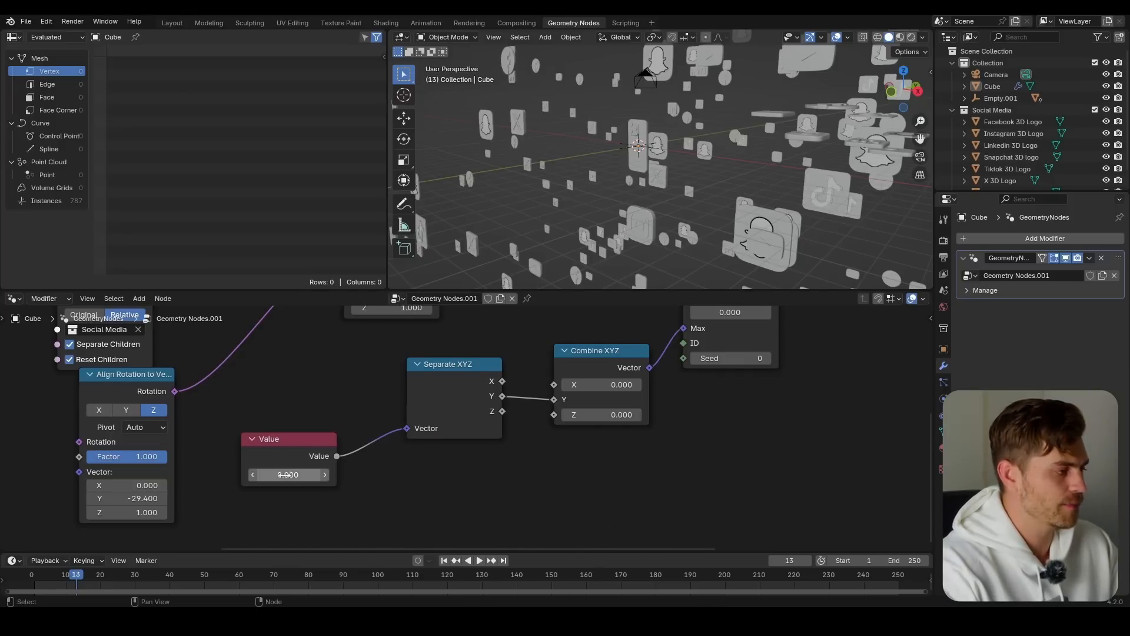
mouse_move(288, 475)
left_mouse_down()
mouse_move(383, 474)
mouse_move(273, 479)
mouse_move(332, 476)
mouse_move(289, 475)
left_mouse_up()
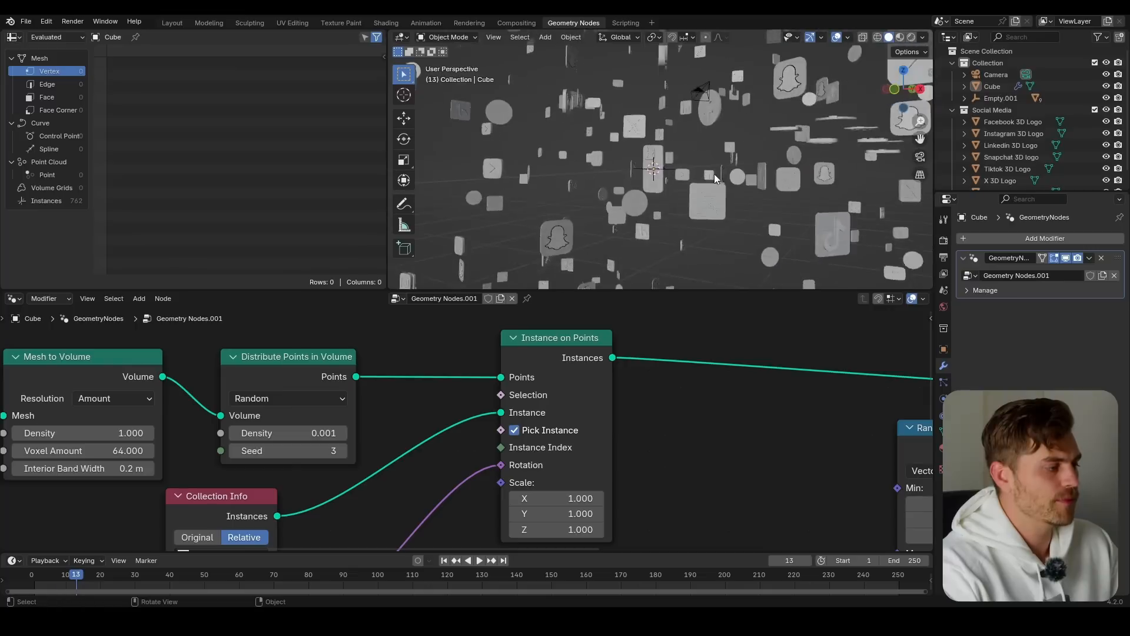
Step: Save the file, then add a Bézier circle and scale it up into a wide ring around the phone
middle_click_drag(715, 174, 716, 213)
key("ctrl+s")
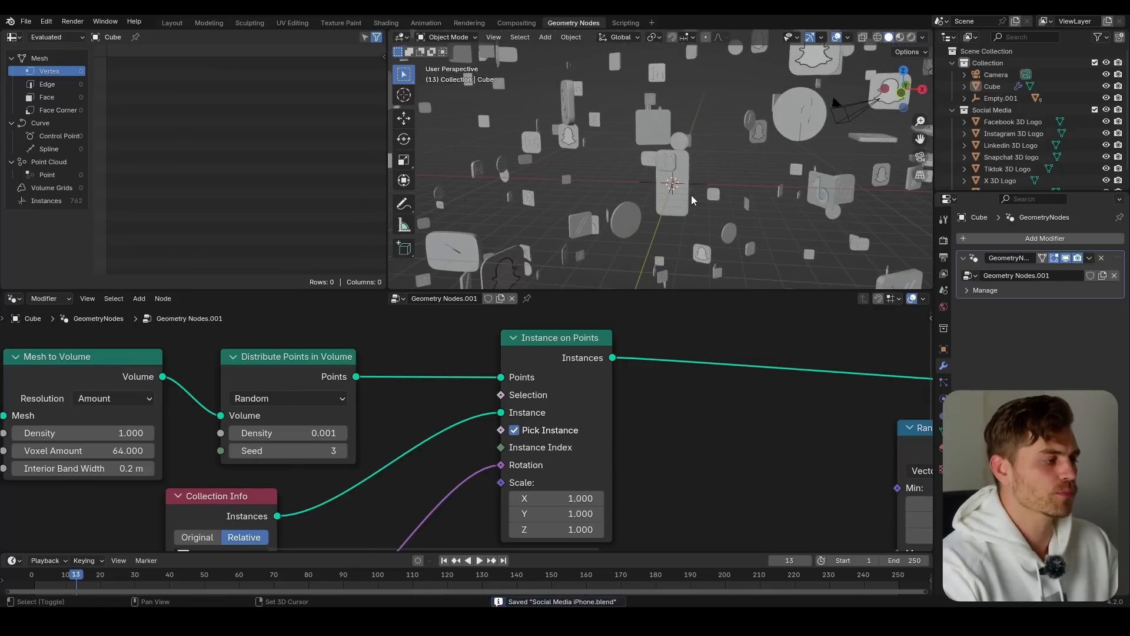
key("shift+a")
mouse_move(682, 214)
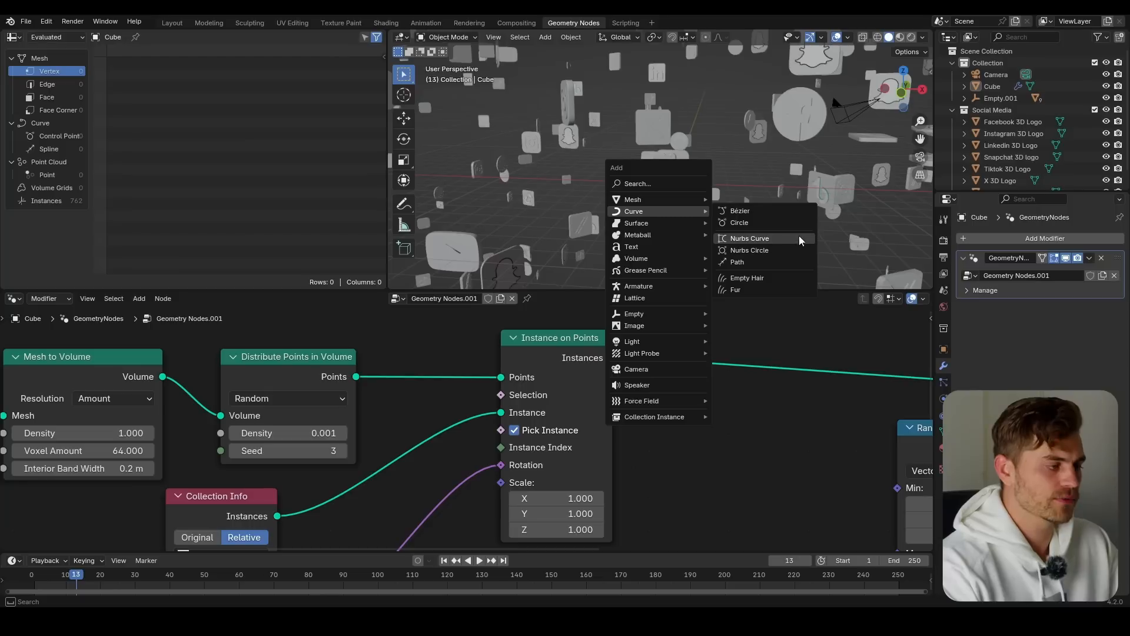
left_click(783, 223)
key("s")
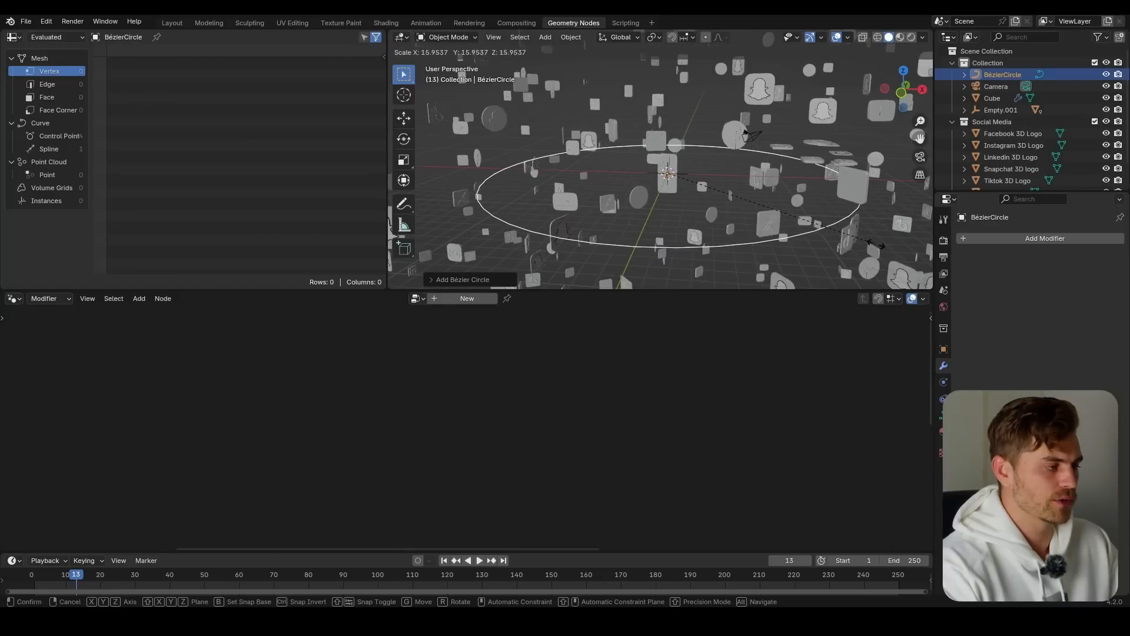
left_click(438, 244)
scroll(599, 189, "down", 4)
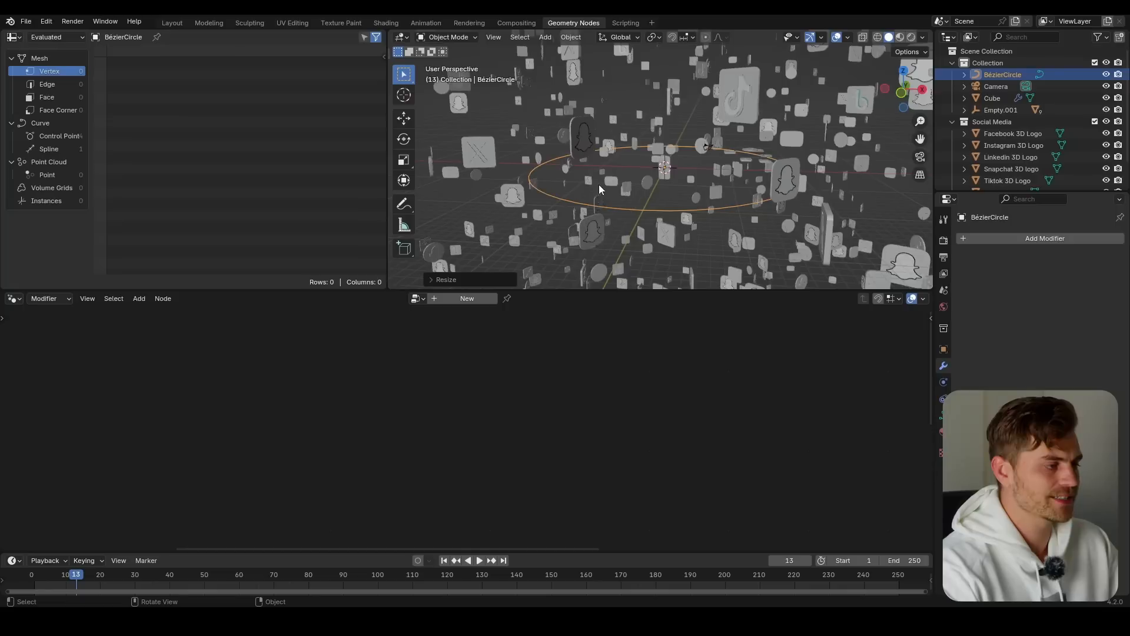
Step: Add a Follow Path constraint to the camera with BézierCircle as its target
left_click(996, 86)
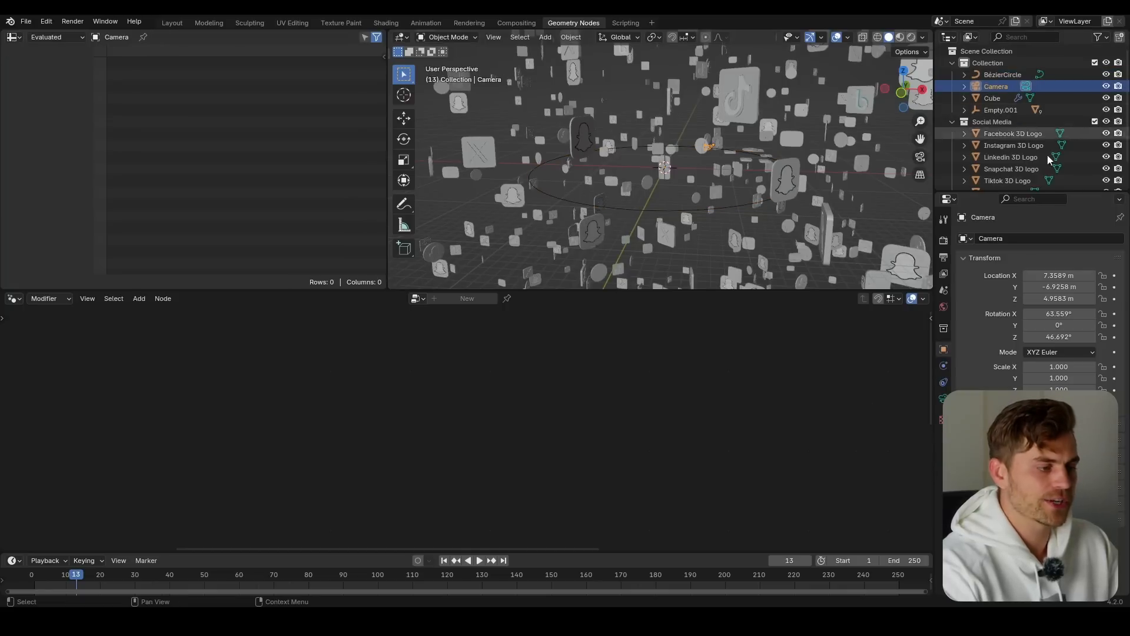
left_click(941, 381)
left_click(1019, 240)
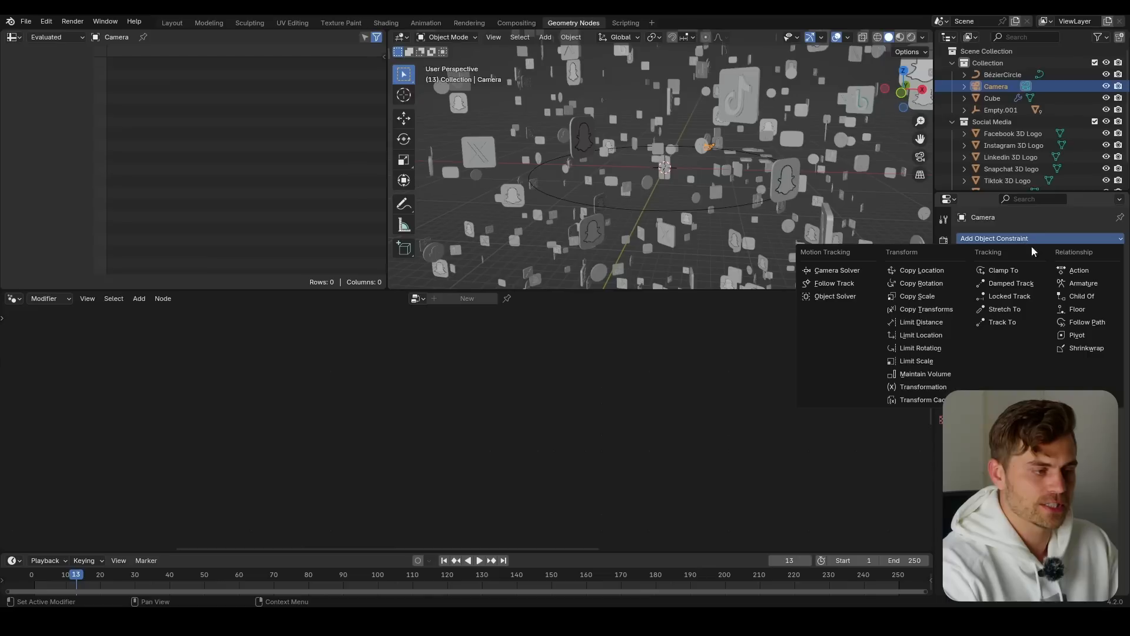
left_click(1087, 322)
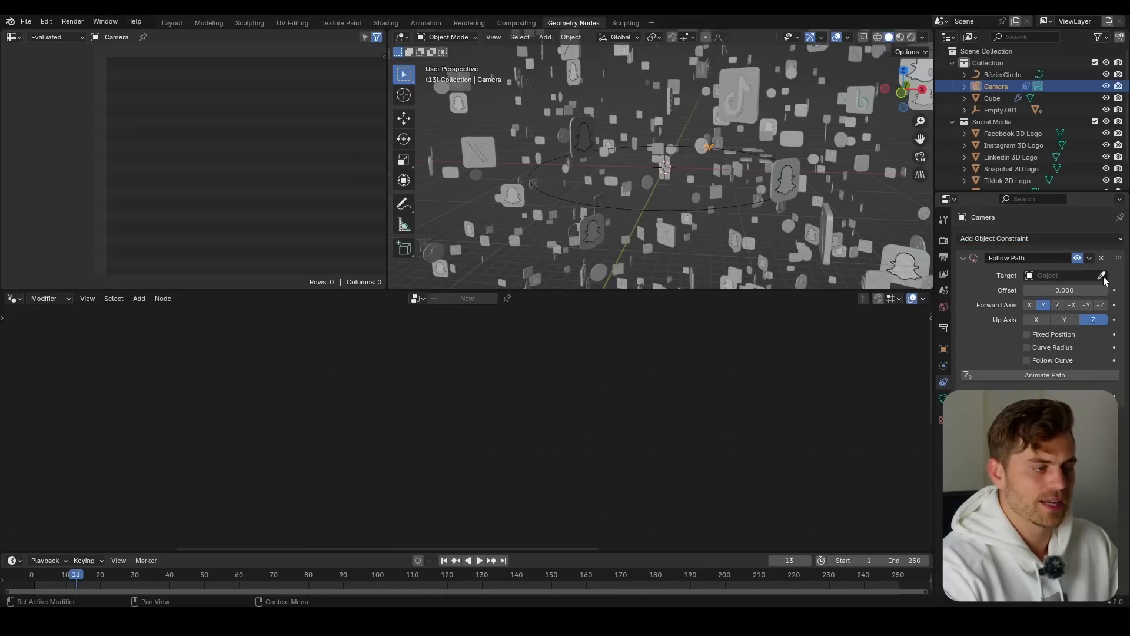
left_click(1101, 275)
left_click(734, 201)
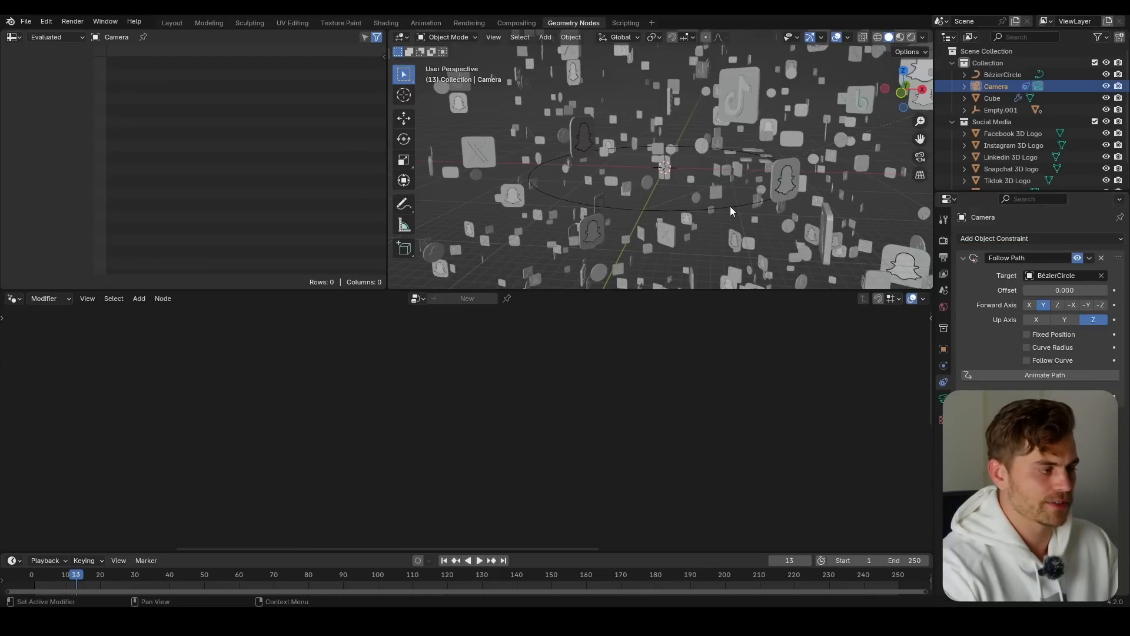
Step: Set the camera's X, Y and Z location to 0 m so that it sits on the circle
key("n")
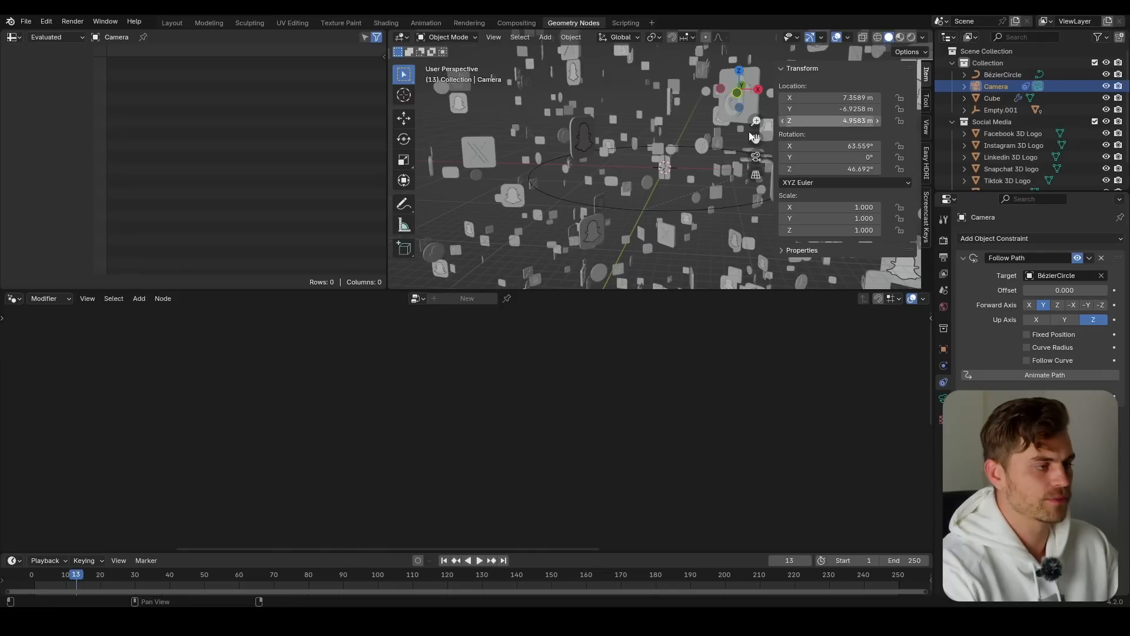
left_click_drag(853, 101, 853, 120)
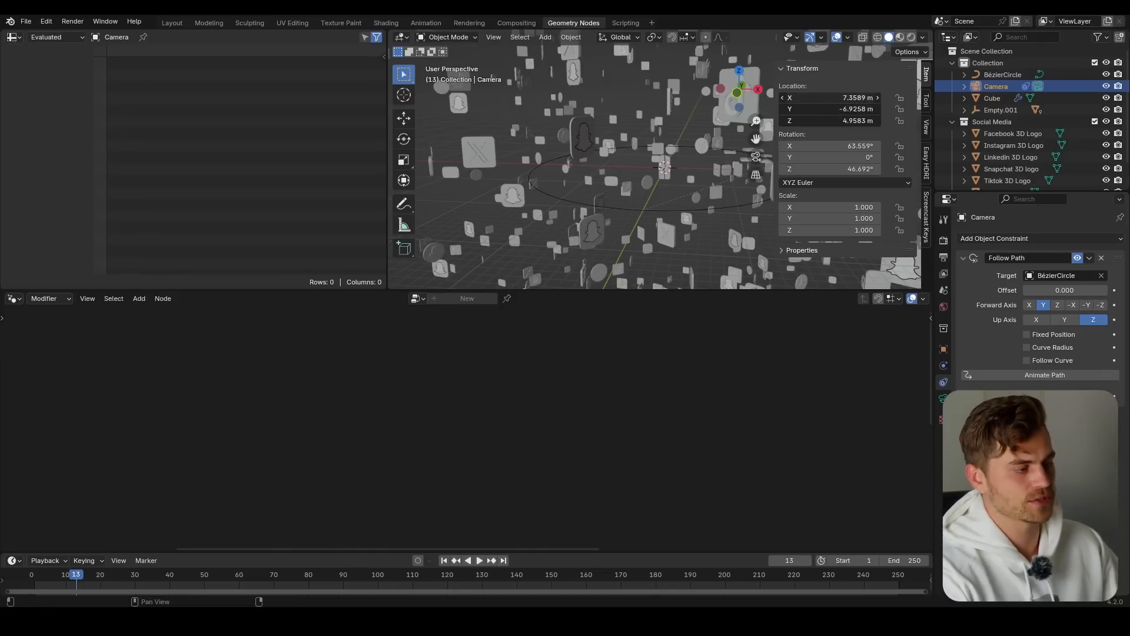
type("0")
key("Return")
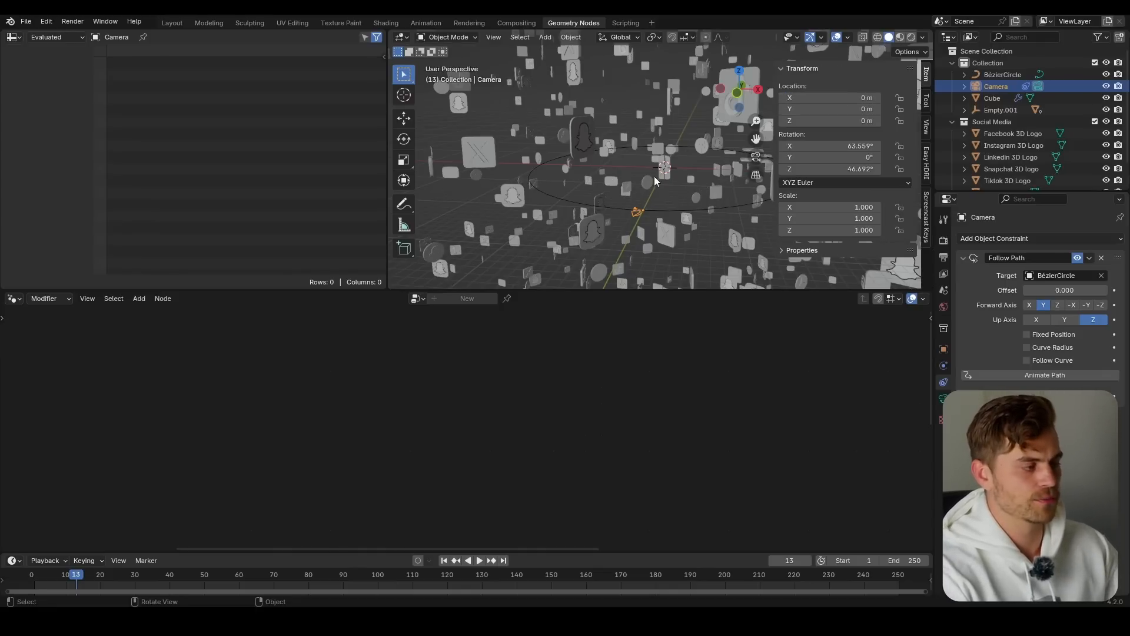
Step: Add a tracking constraint to the camera and target the phone so the camera aims at it
scroll(665, 178, "up", 8)
middle_click_drag(696, 198, 634, 225, "shift")
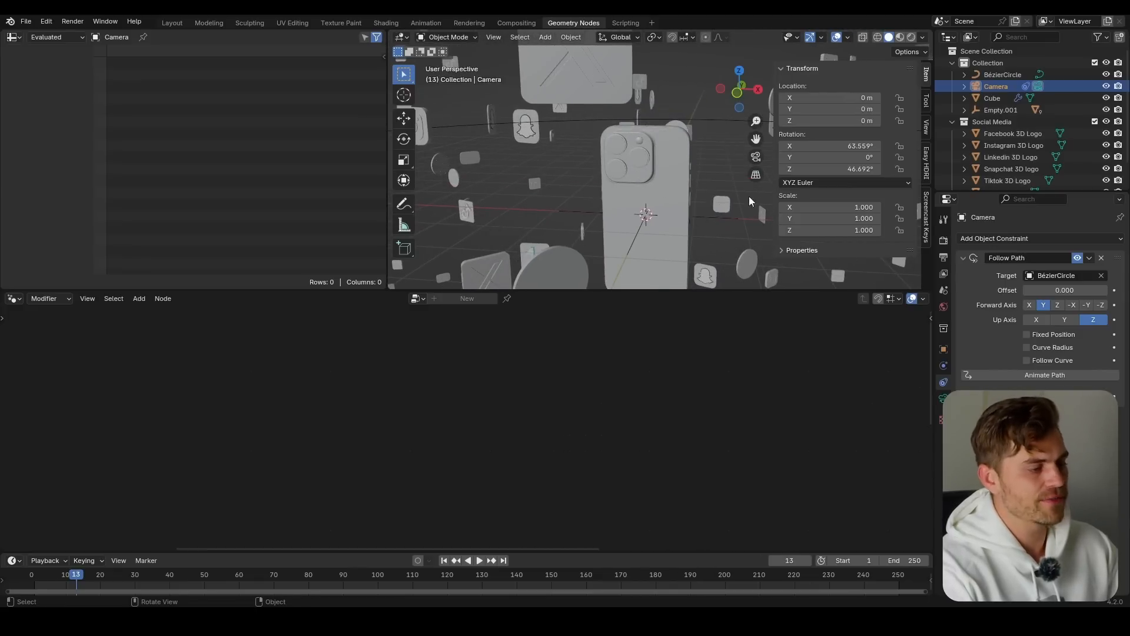
left_click(1011, 244)
left_click(1084, 322)
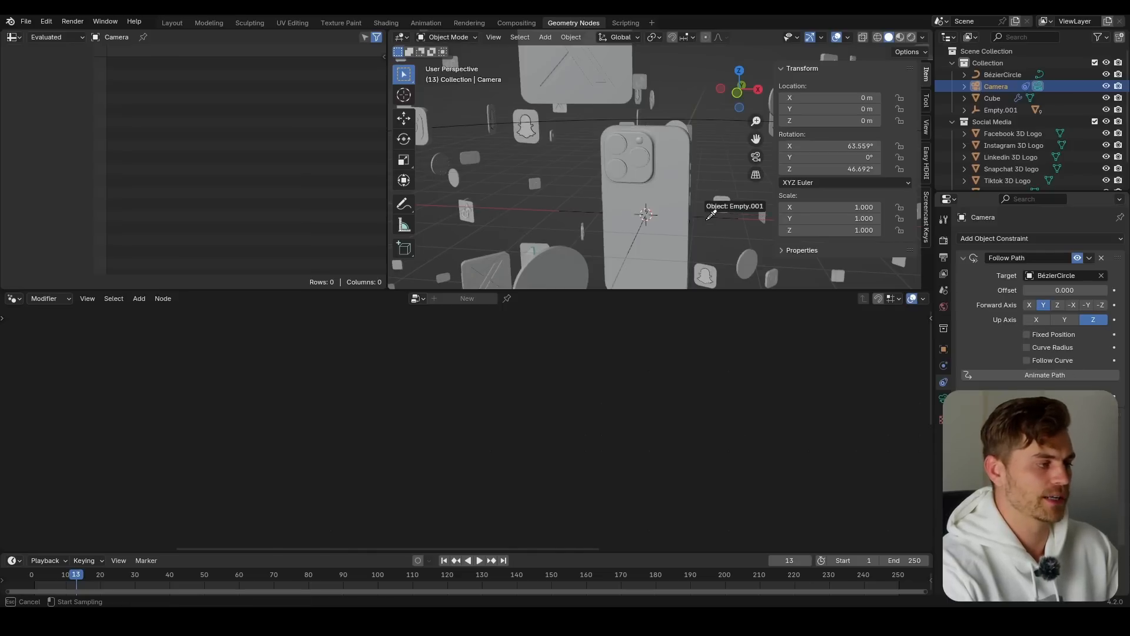
scroll(651, 180, "down", 3)
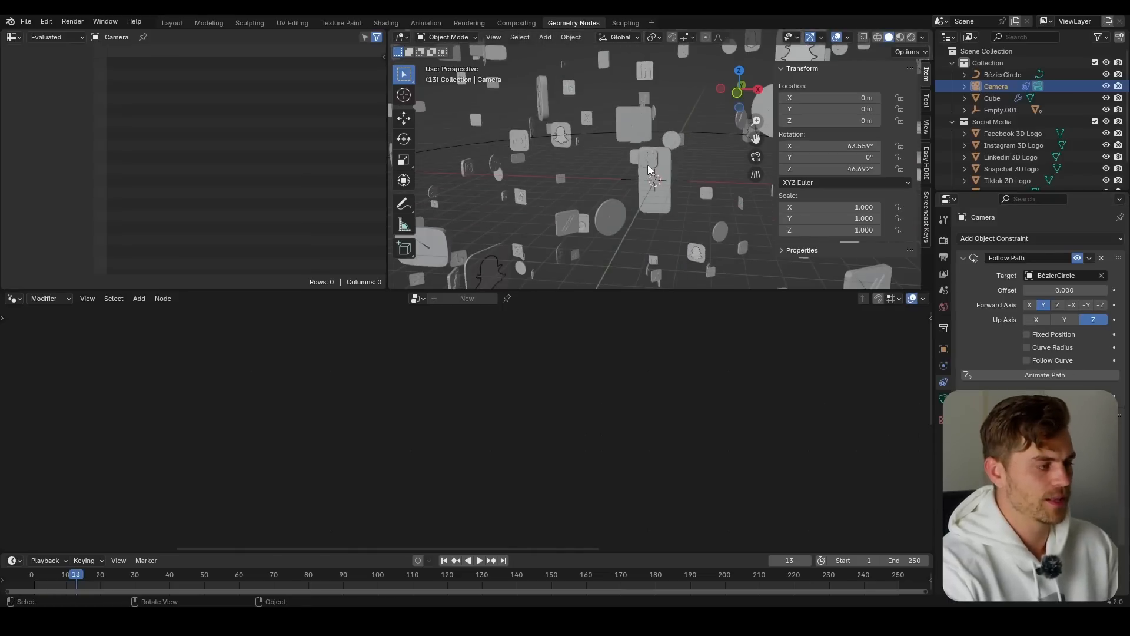
Step: Look through the camera and set its Follow Path offset to -106.1 in rendered view
key("KP_0")
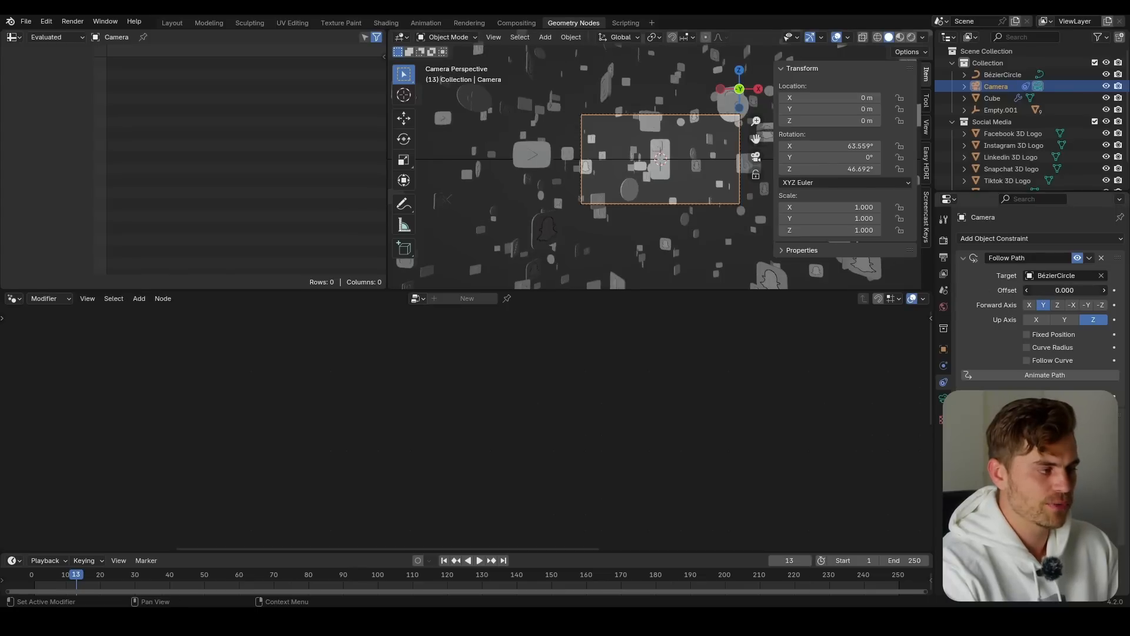
left_click_drag(1065, 290, 932, 290)
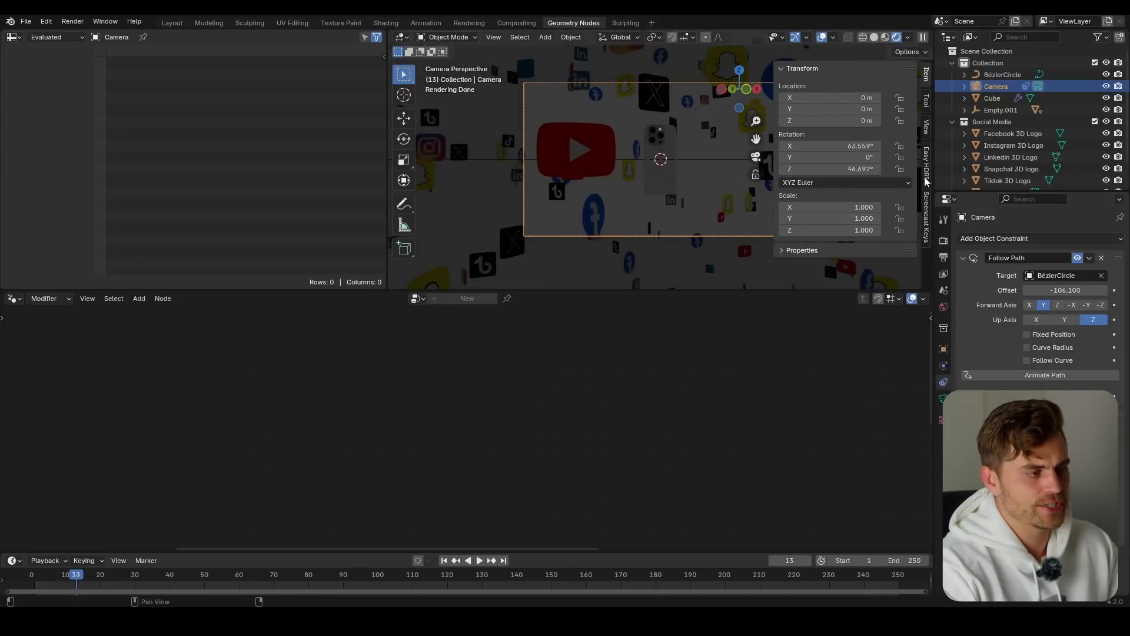
left_click(926, 163)
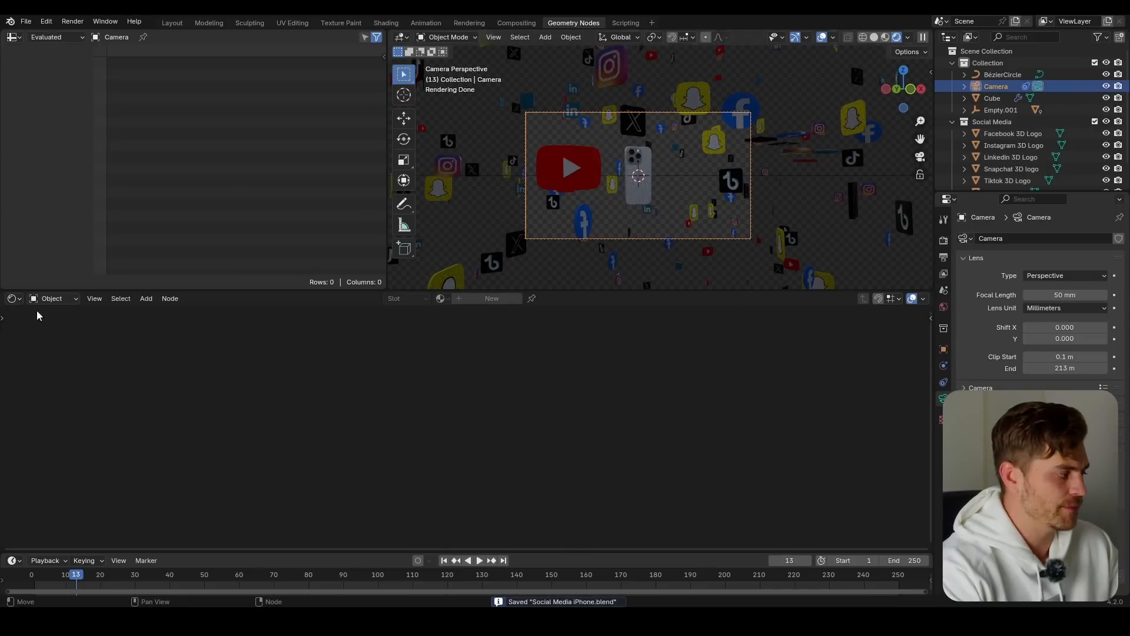
Step: Enlarge the timeline, go to frame 1 and set the camera's focal length to 36 mm
left_click_drag(272, 553, 259, 424)
left_click_drag(48, 449, 34, 448)
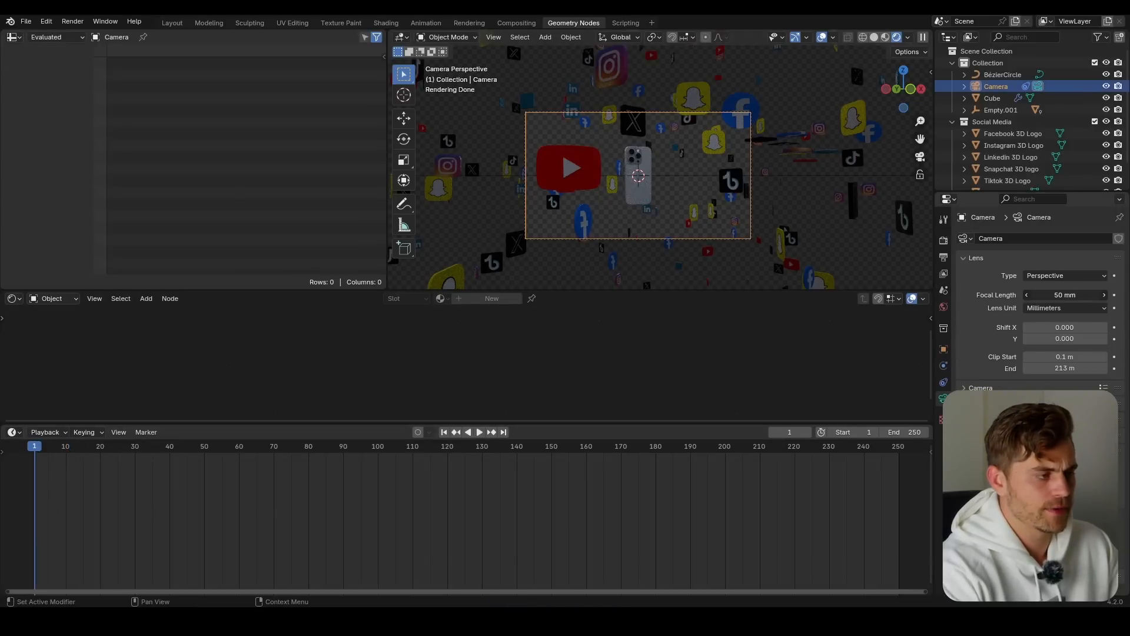
left_click_drag(1065, 295, 1043, 295)
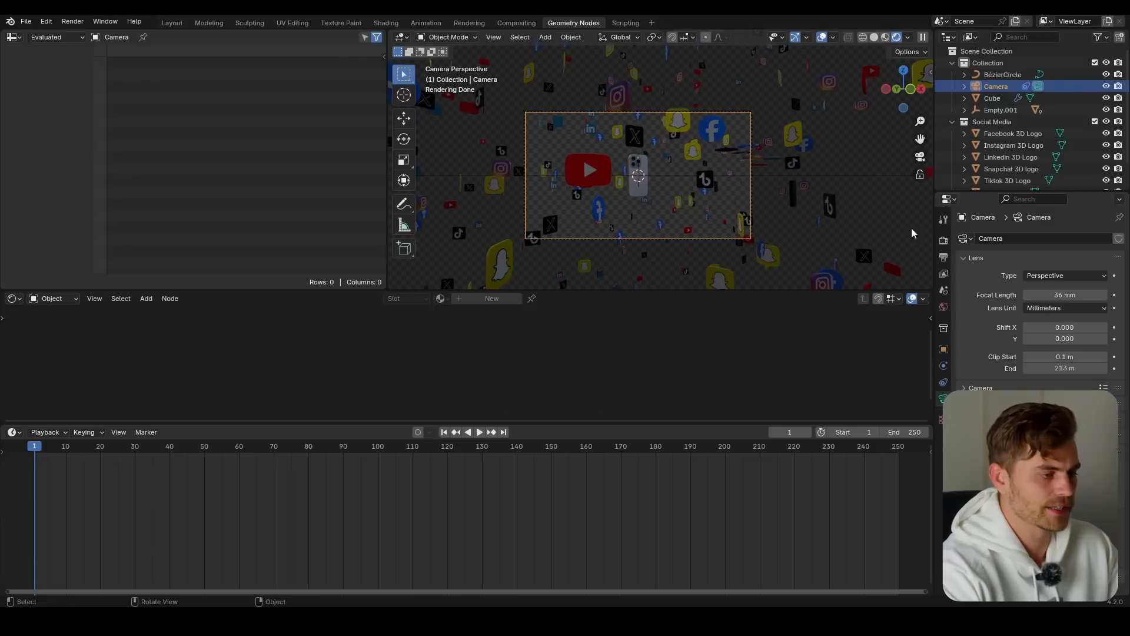
Step: Set the Follow Path offset to -111.9 with a Forward Axis keyframe at frame 1, and keyframe the offset at -88.5 on frame 96
left_click(943, 383)
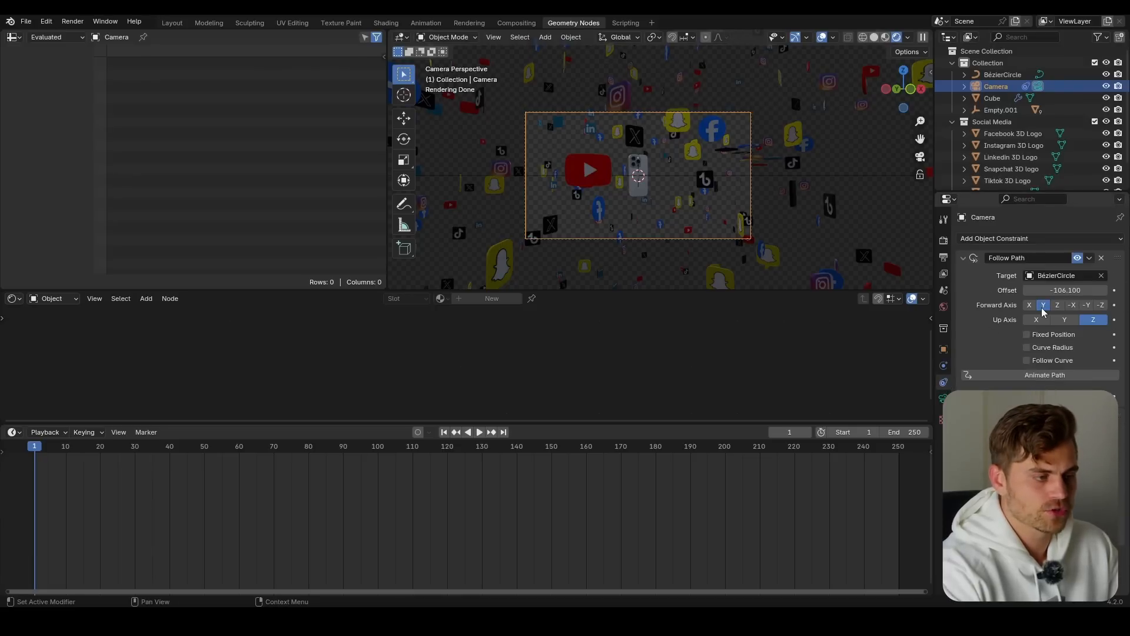
left_click_drag(1062, 290, 1029, 290)
left_click(1114, 305)
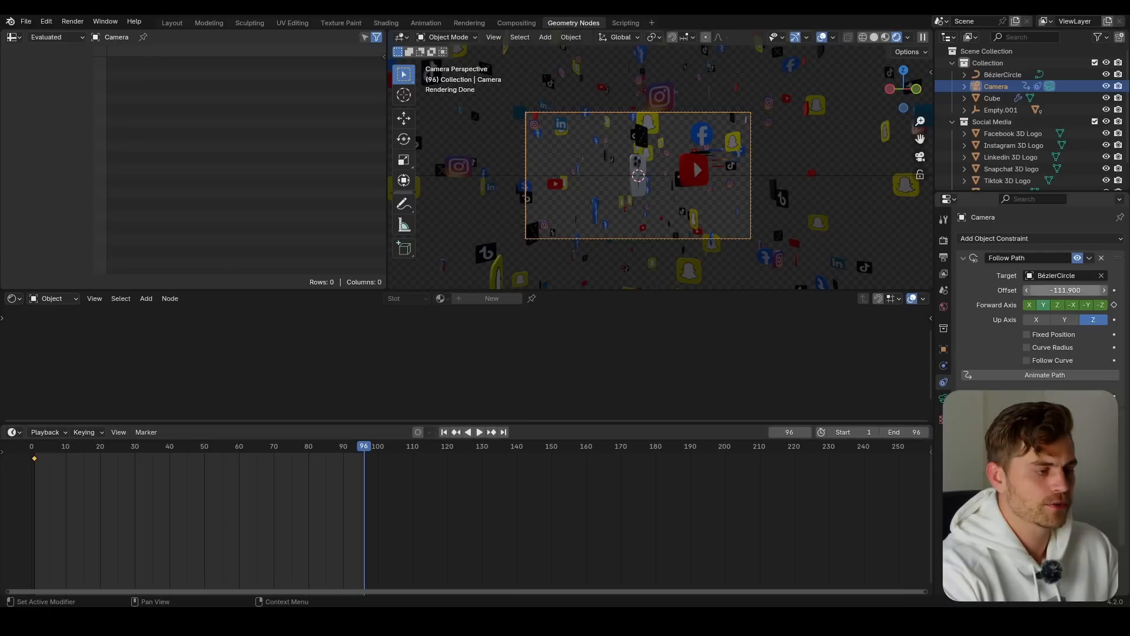
mouse_move(1065, 290)
left_mouse_down()
mouse_move(1098, 290)
mouse_move(1084, 290)
left_mouse_up()
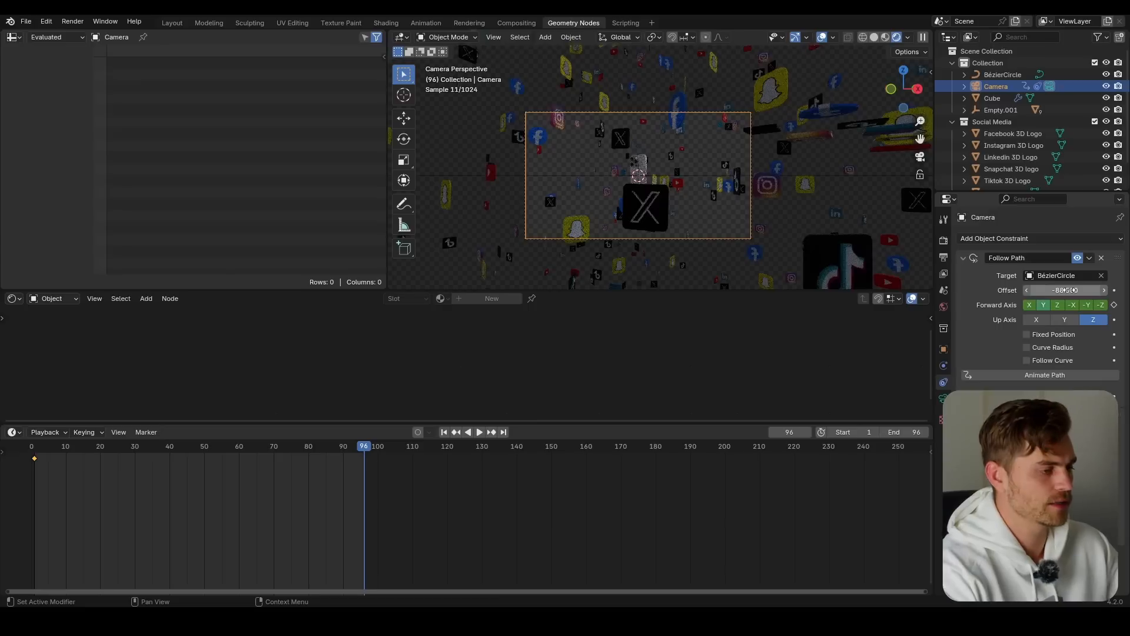
key("i")
Step: Add a mesh plane and scale it up about 59 times into a large floor under the logos
middle_click_drag(680, 212, 706, 198)
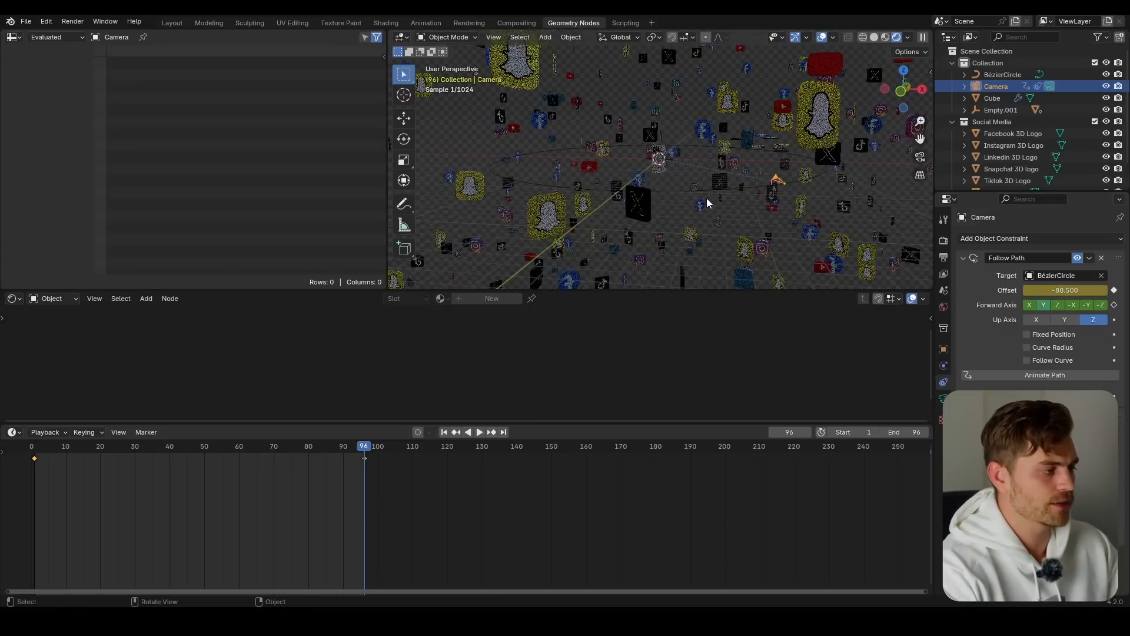
key("shift+a")
mouse_move(698, 196)
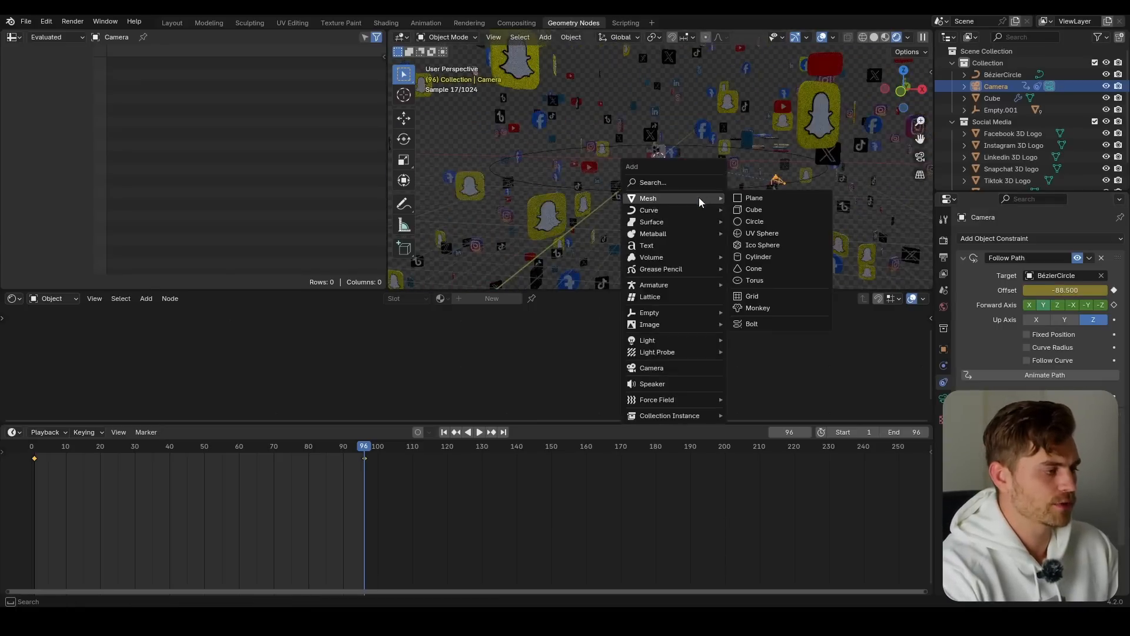
left_click(770, 198)
key("s")
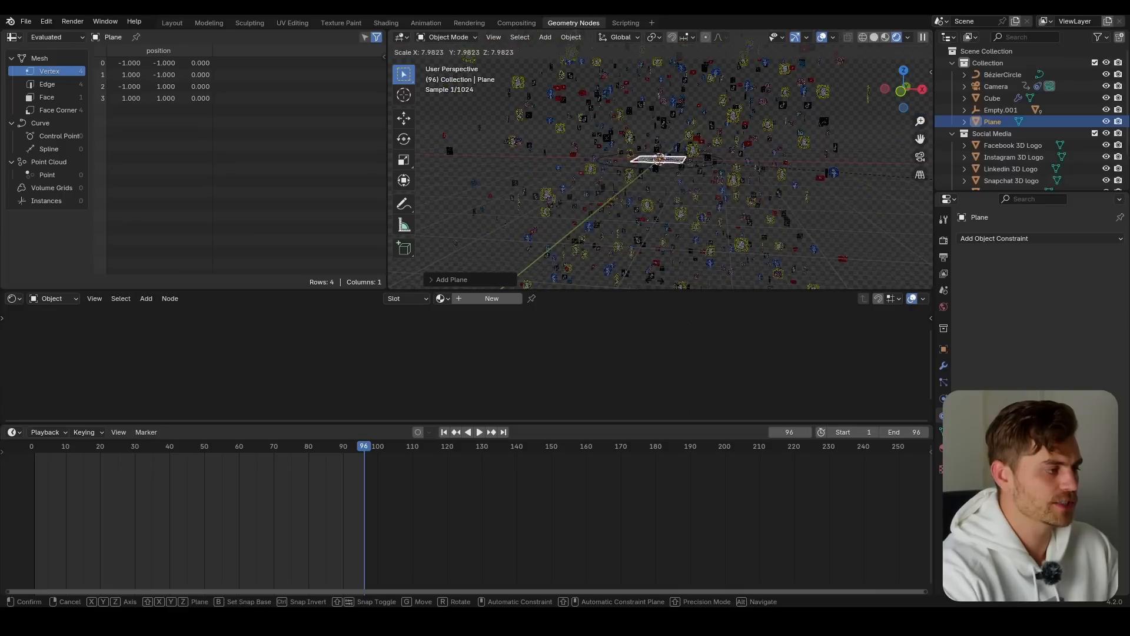
left_click(769, 192)
key("s")
left_click(723, 196)
Step: Move the plane down along Z until it lies below the frame in the camera view
key("g")
key("z")
left_click(724, 226)
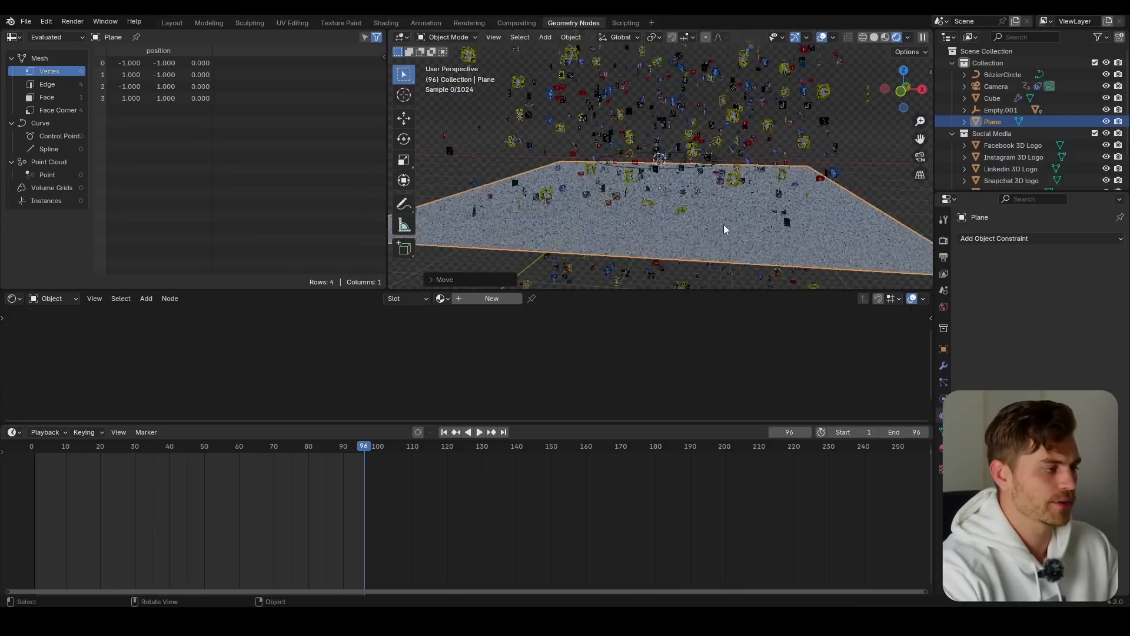
key("KP_0")
key("g")
key("z")
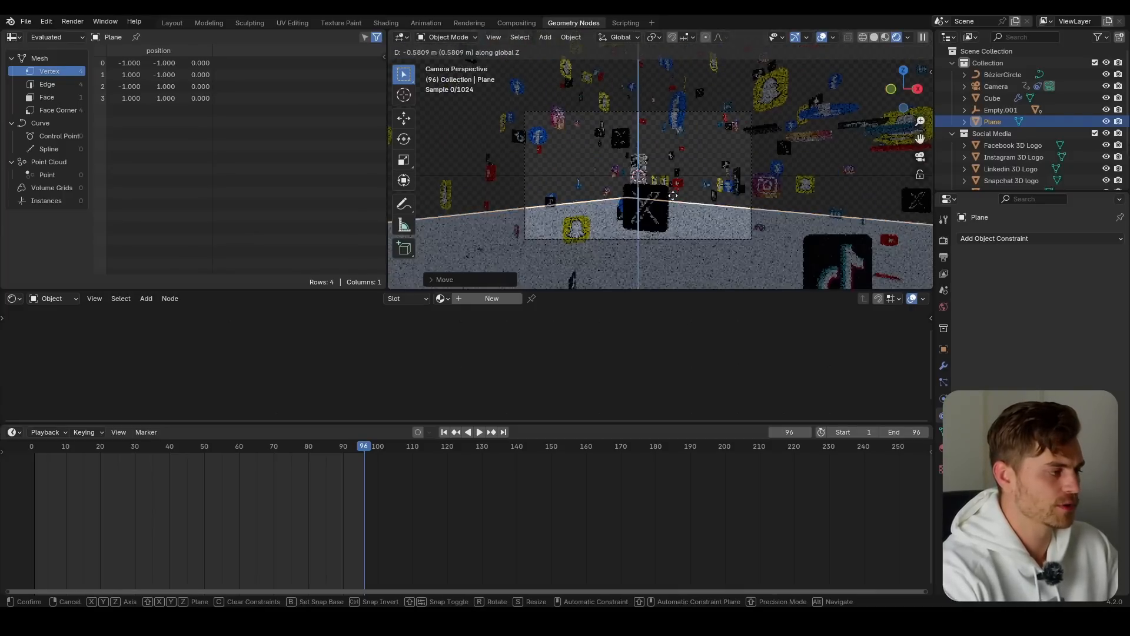
left_click(679, 182)
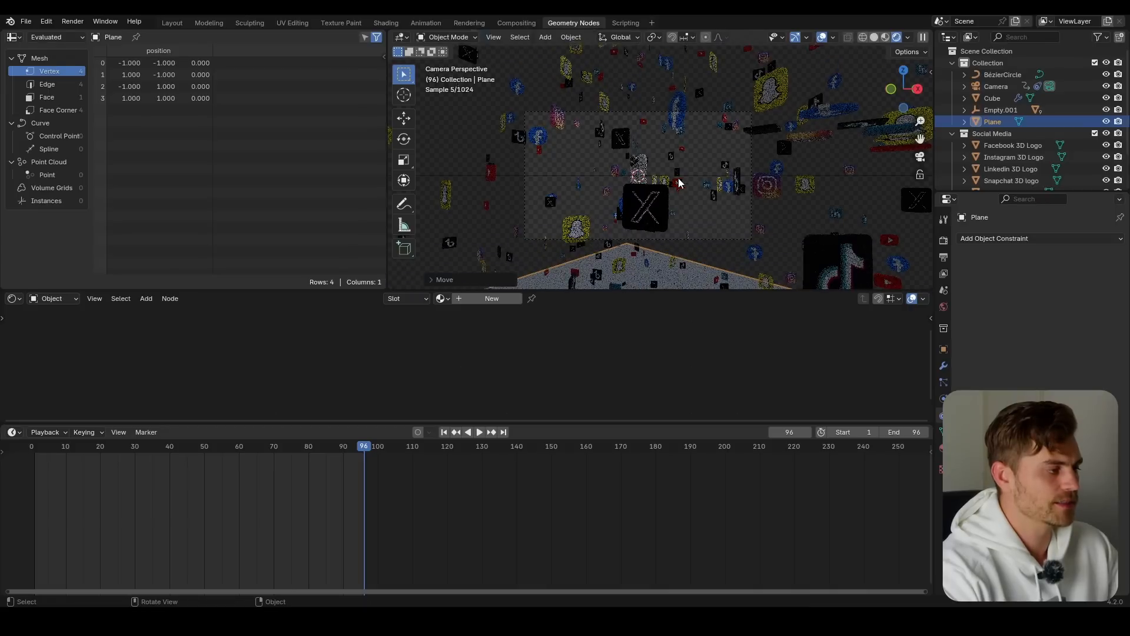
Step: Extrude the plane's two far edges upward along Z by about 93 m to form backdrop walls
key("Tab")
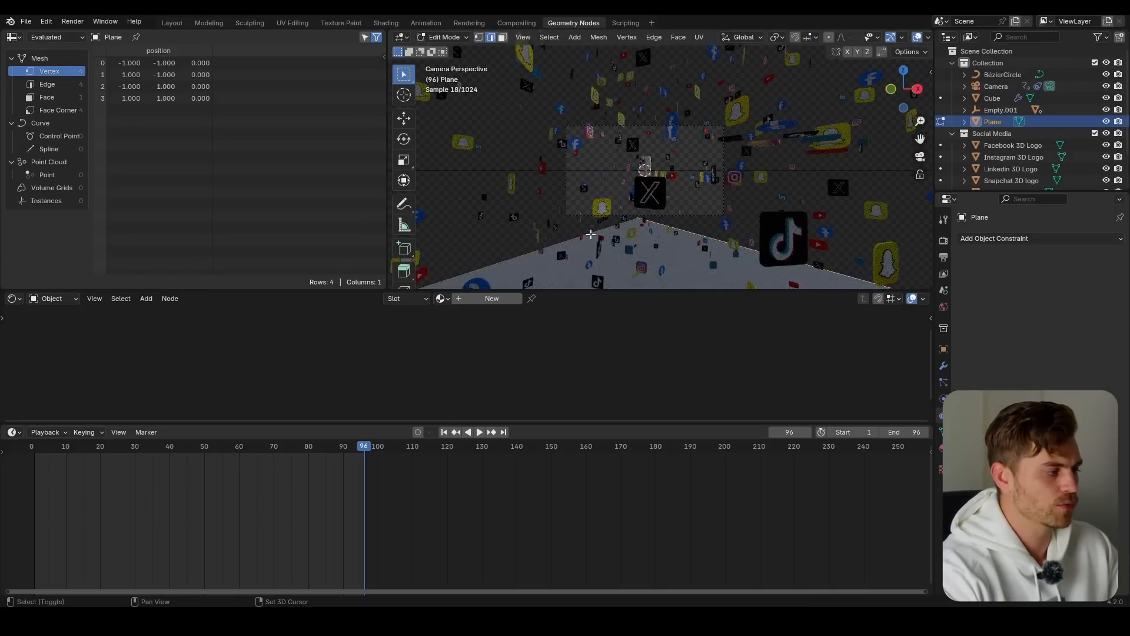
key("e")
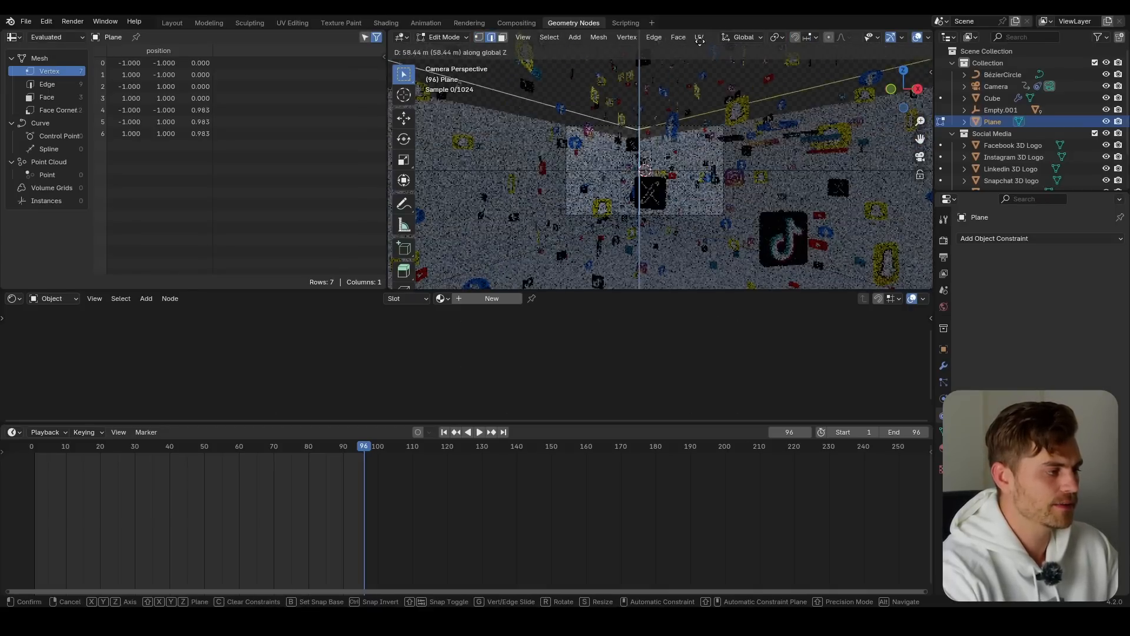
left_click(700, 42)
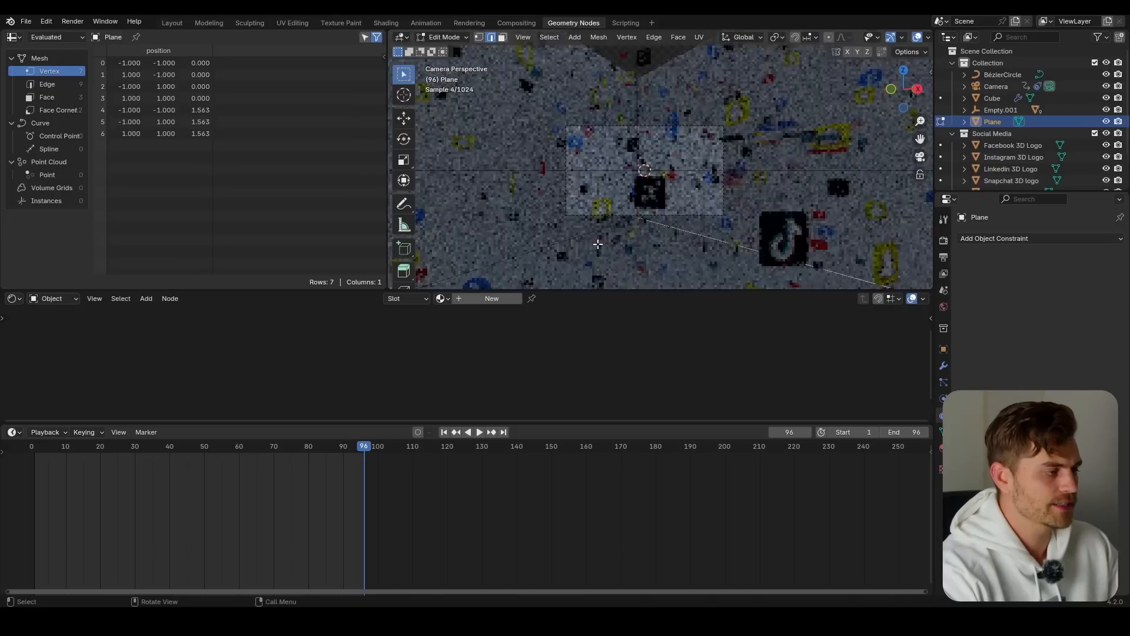
key("Tab")
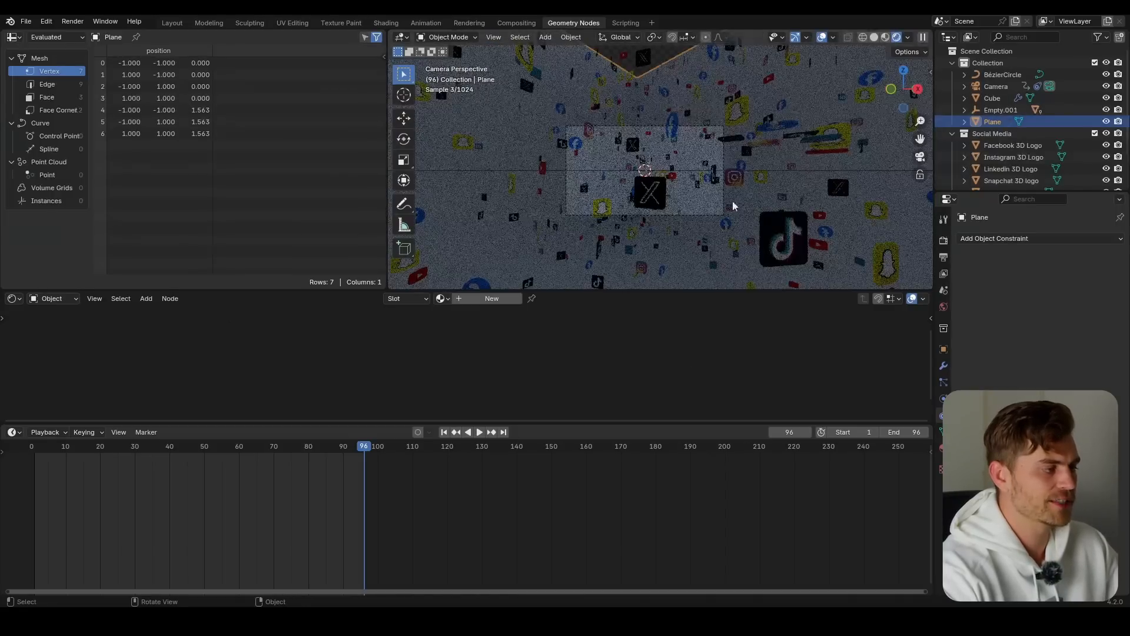
Step: Apply the plane's scale and bevel the edges between floor and walls by about 28 m with 33 segments
key("ctrl+a")
left_click(679, 178)
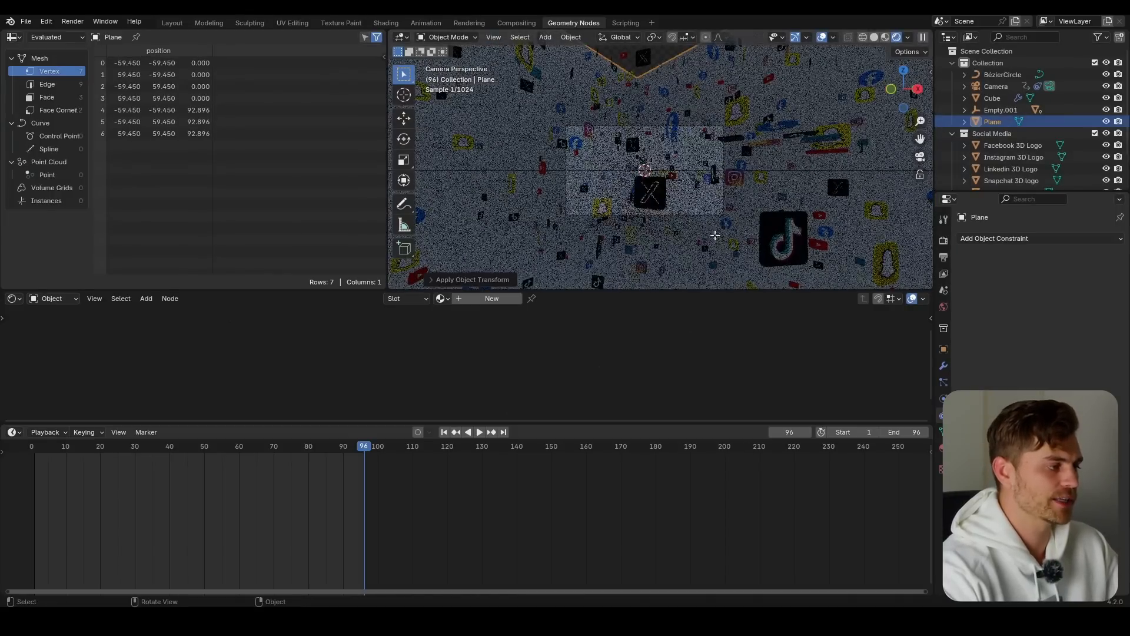
key("Tab")
key("ctrl+b")
scroll(736, 239, "up", 5)
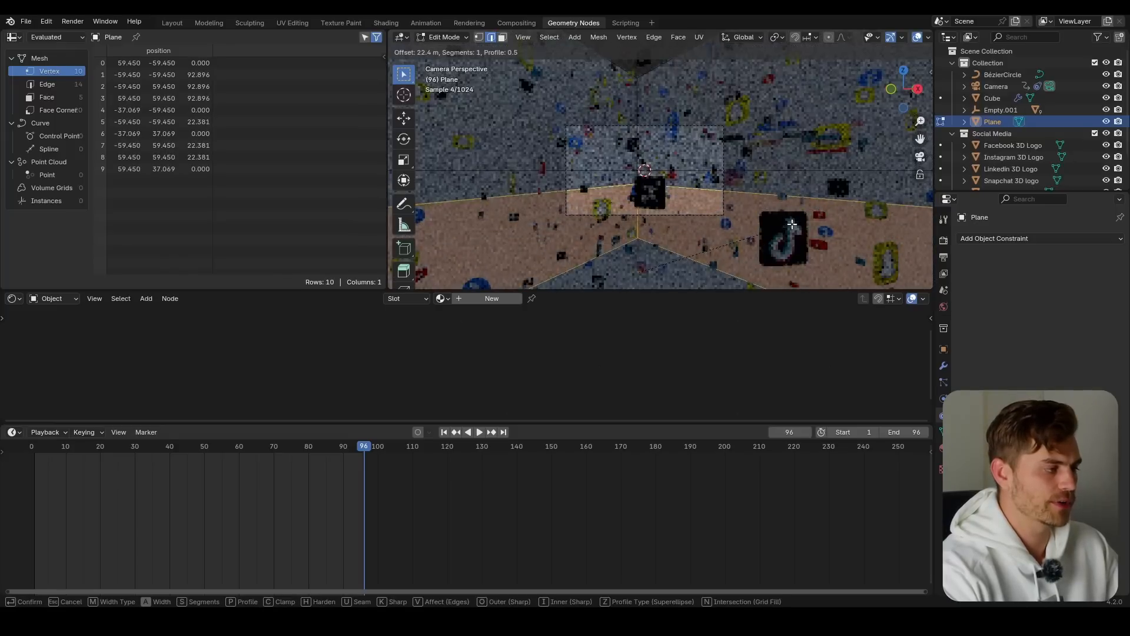
scroll(799, 222, "up", 20)
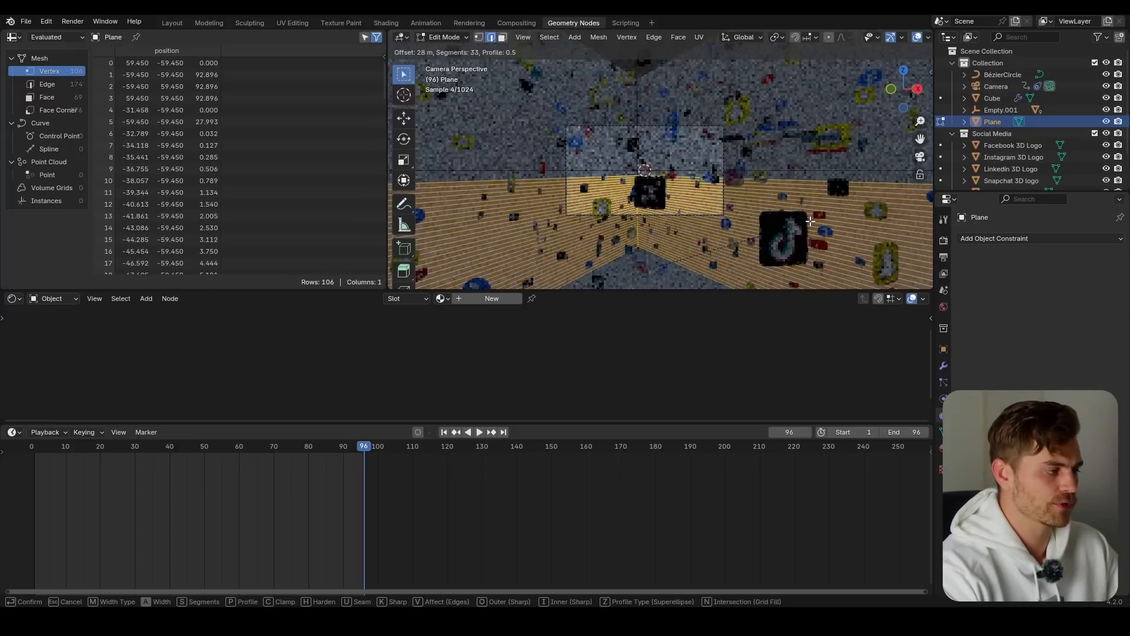
left_click(759, 218)
key("Tab")
Step: Set the camera's passepartout to 1.000 so everything outside the frame is black
left_click(698, 135)
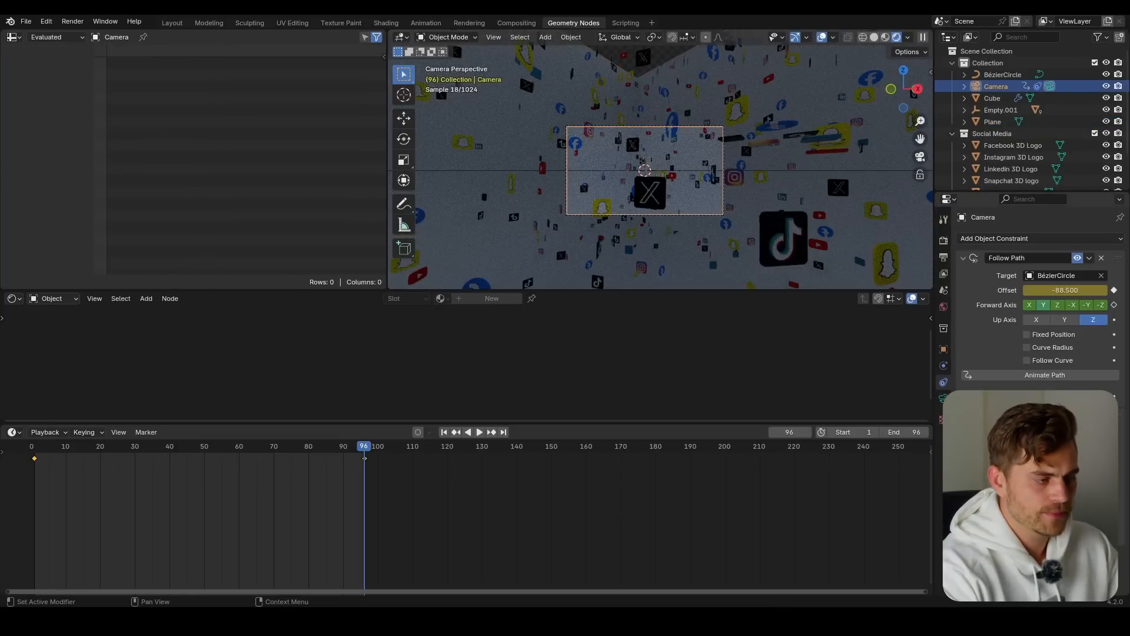
left_click(943, 399)
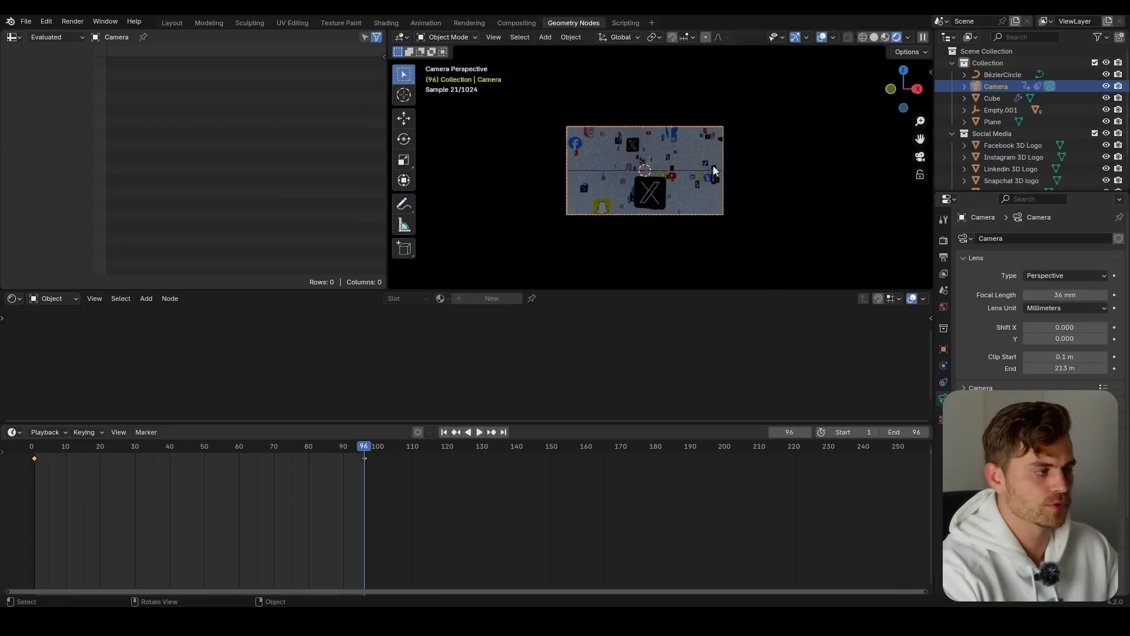
scroll(711, 172, "up", 5)
middle_click_drag(666, 201, 683, 196)
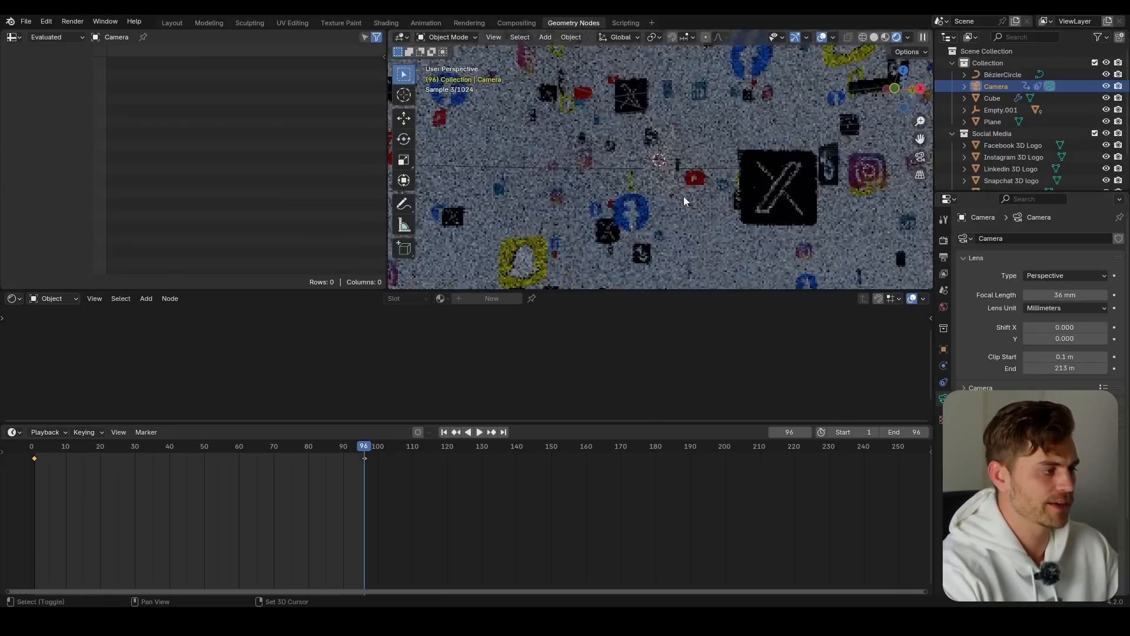
key("KP_0")
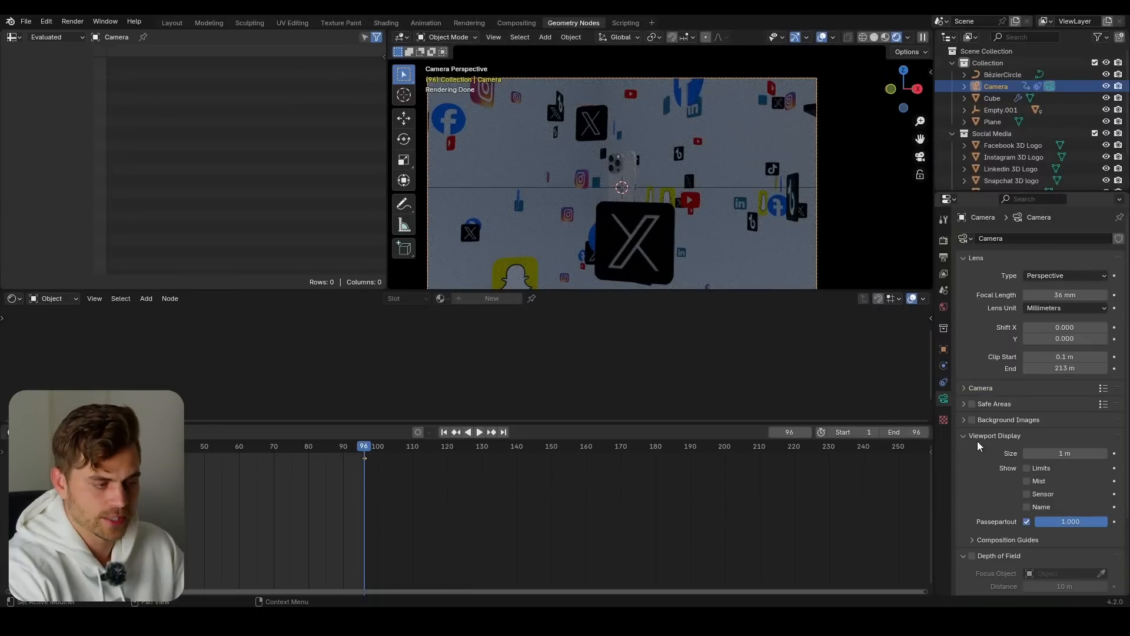
Step: Enable the camera's depth of field with the iPhone model as focus object and set the F-Stop to 0.3
scroll(1030, 459, "down", 4)
left_click(972, 463)
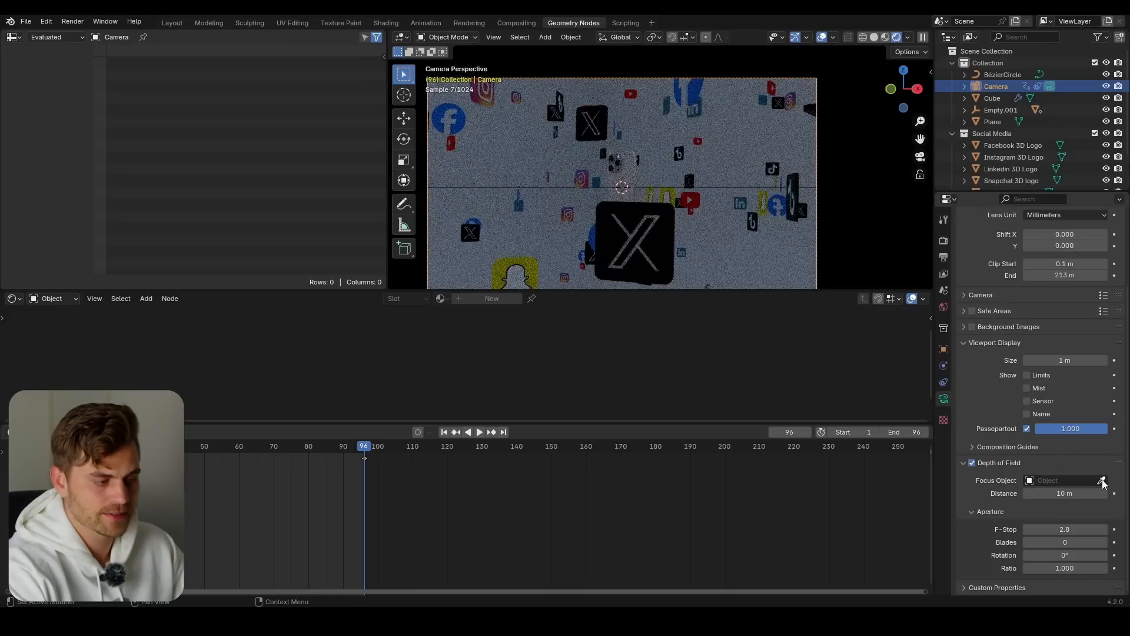
left_click(623, 175)
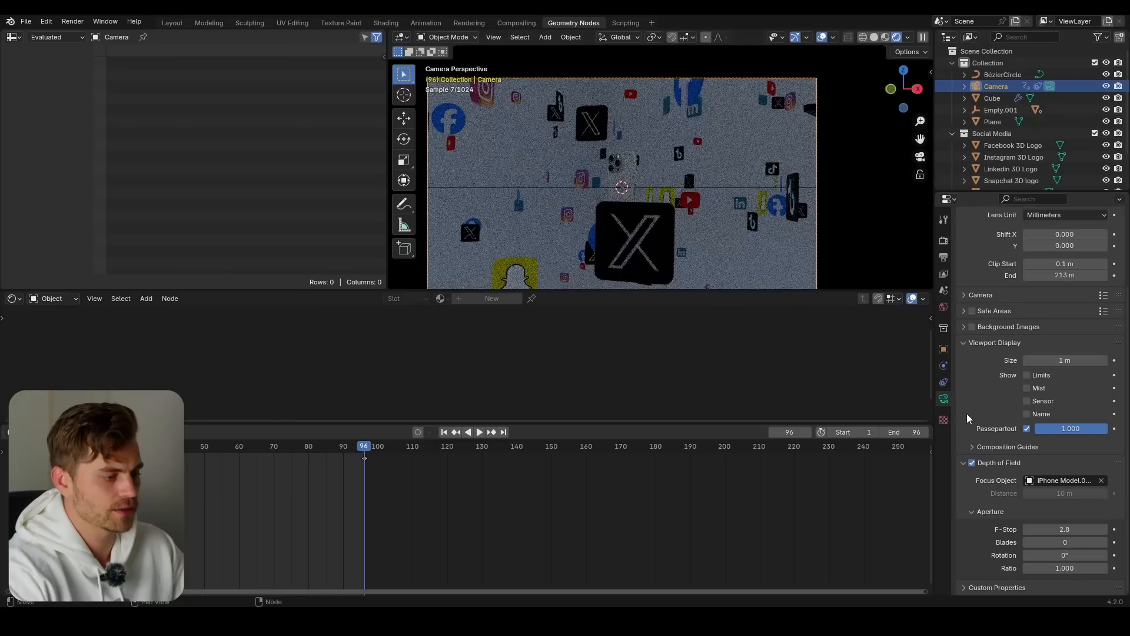
mouse_move(1064, 529)
left_mouse_down()
mouse_move(1027, 530)
mouse_move(1071, 530)
left_mouse_up()
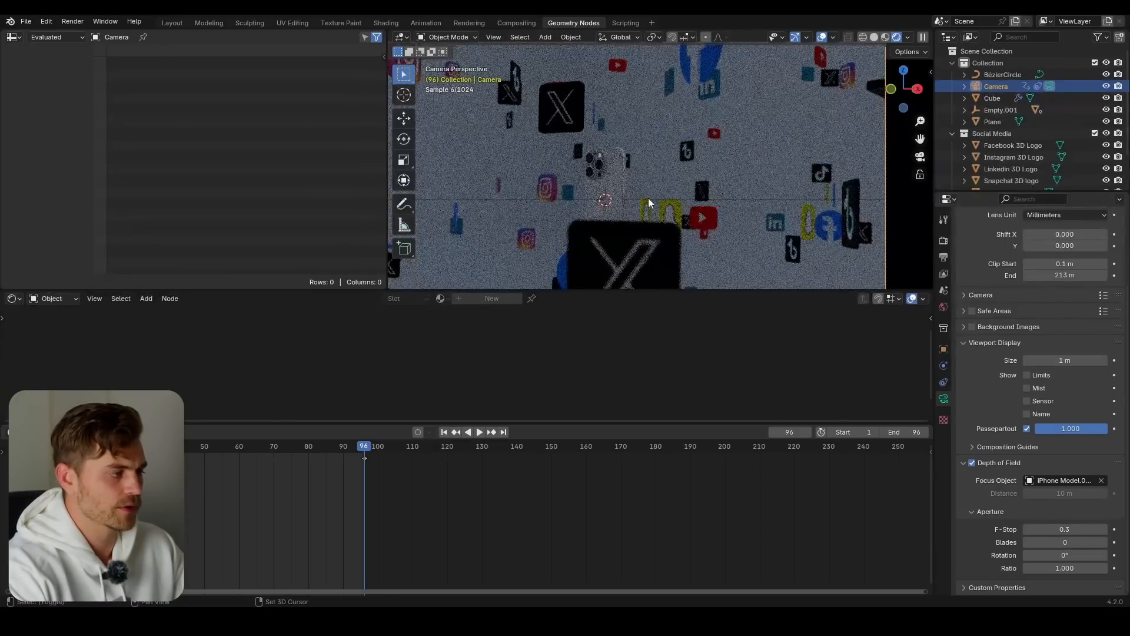
key("Home")
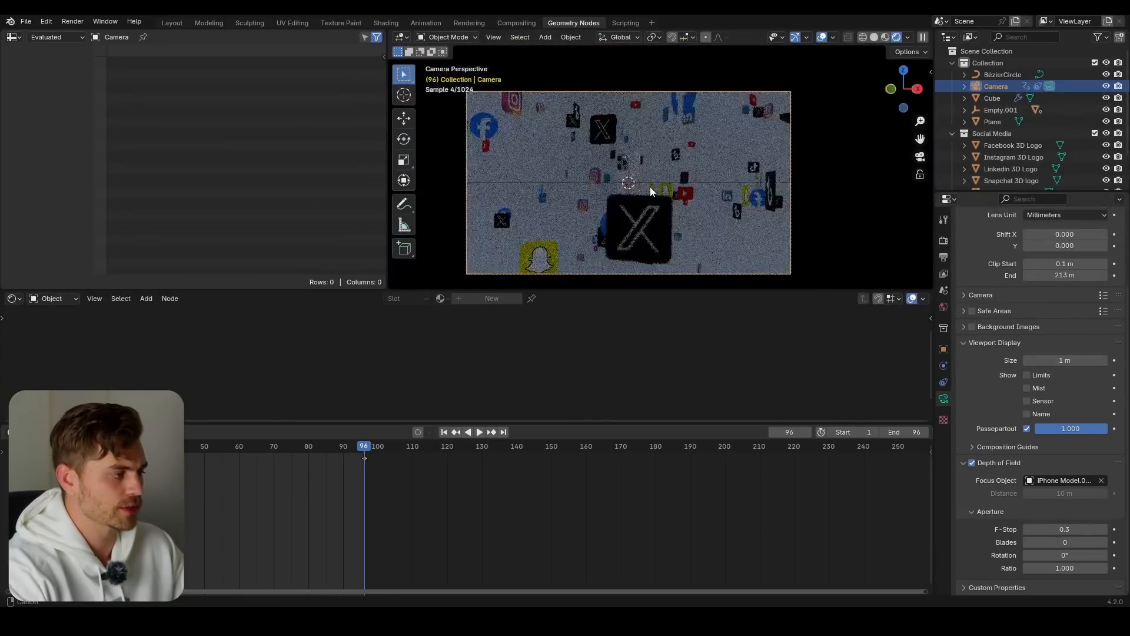
Step: Save the file and select the backdrop plane, enlarging the shader node area for its material
key("ctrl+s")
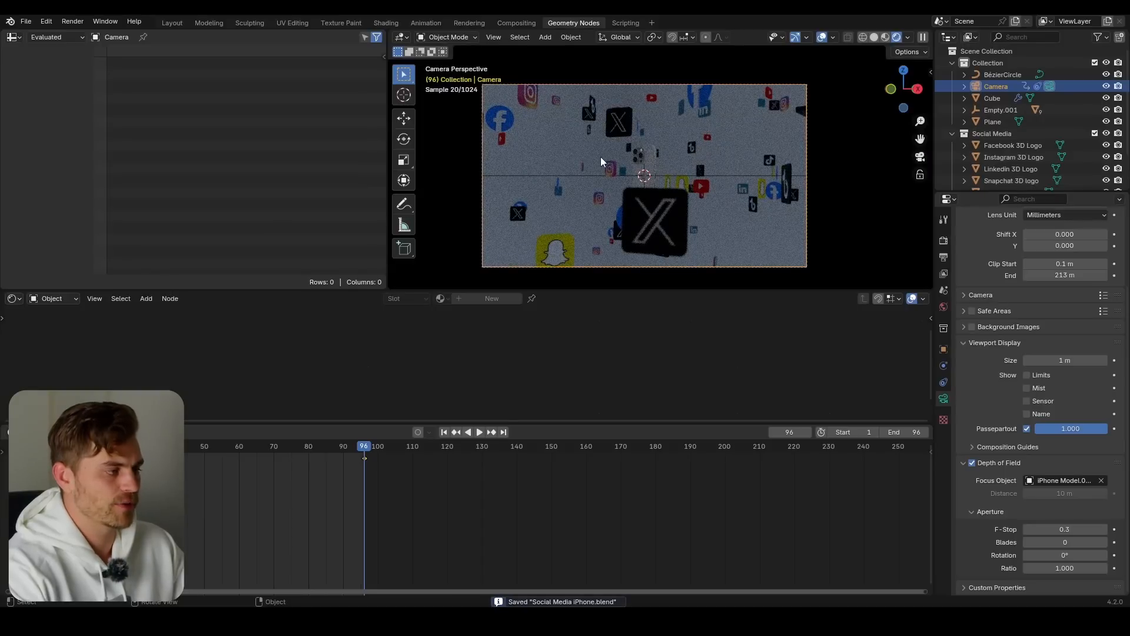
left_click(552, 148)
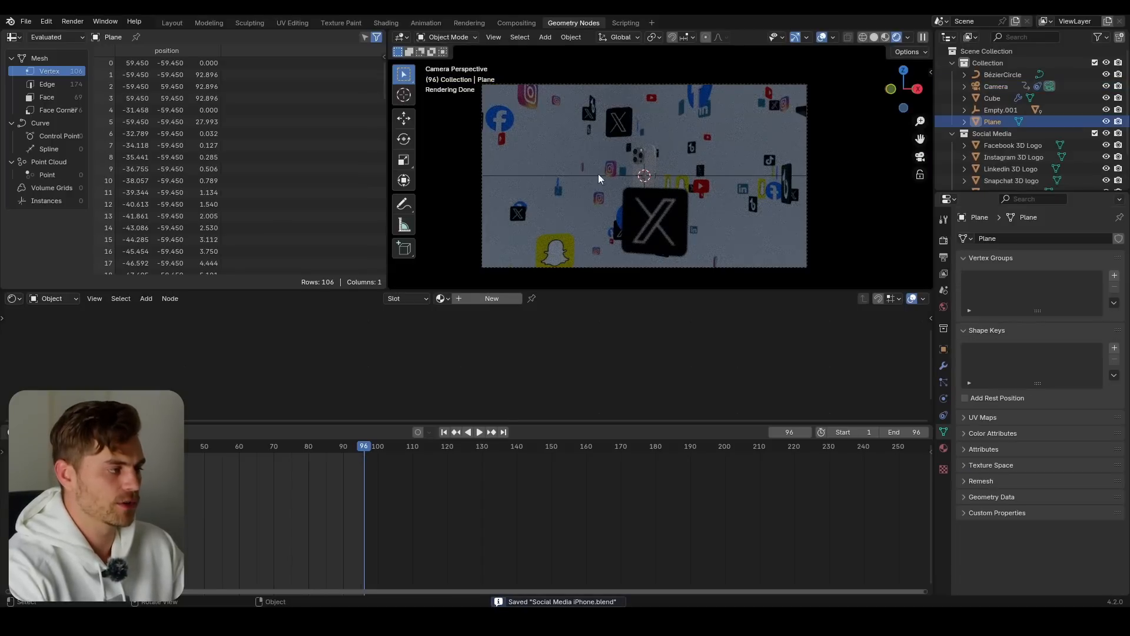
left_click_drag(391, 421, 400, 559)
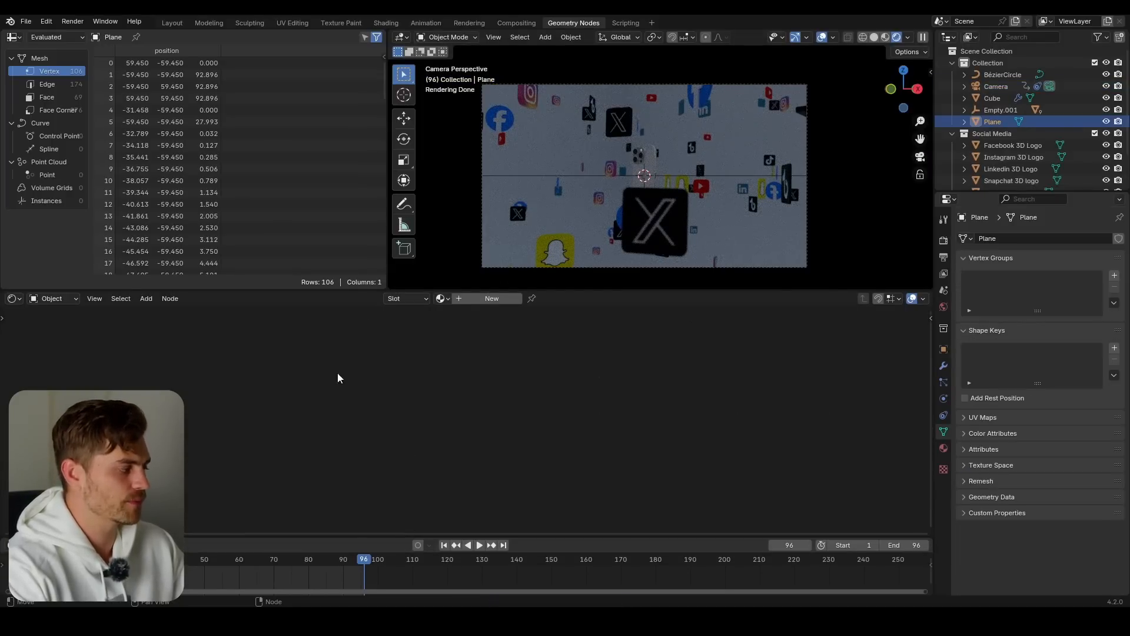
Step: Create a new material for the backdrop plane and give it a light pink base color
left_click(492, 298)
left_click(575, 377)
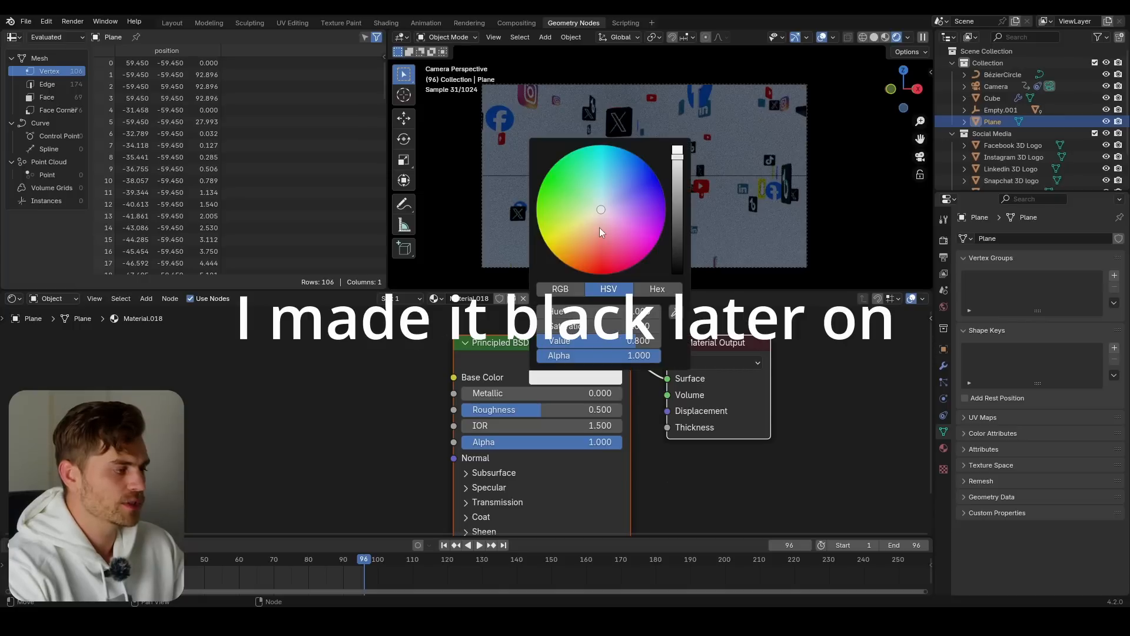
left_click_drag(599, 227, 599, 221)
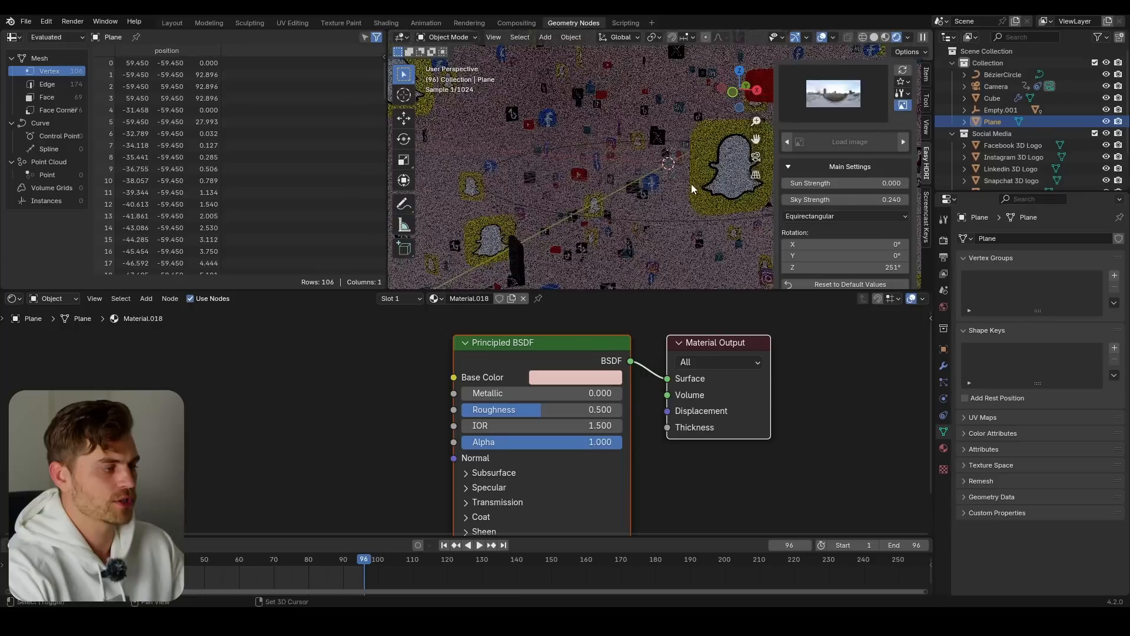
Step: Add an area light near the phone, rotating, moving and enlarging it so it shines on the phone
key("shift+a")
mouse_move(666, 324)
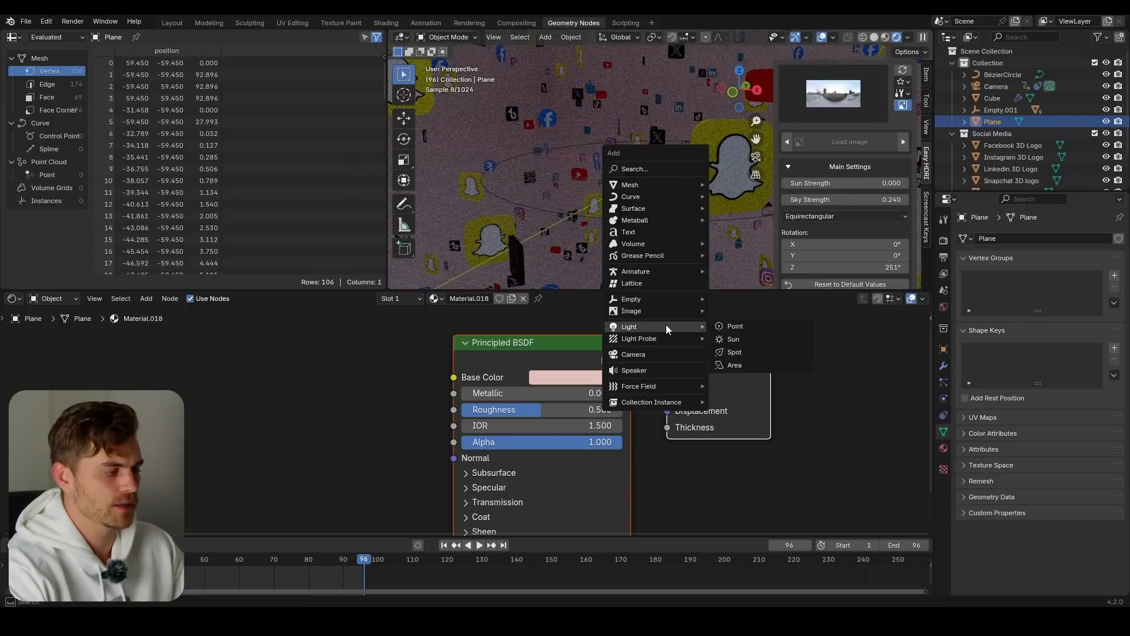
left_click(744, 365)
key("r")
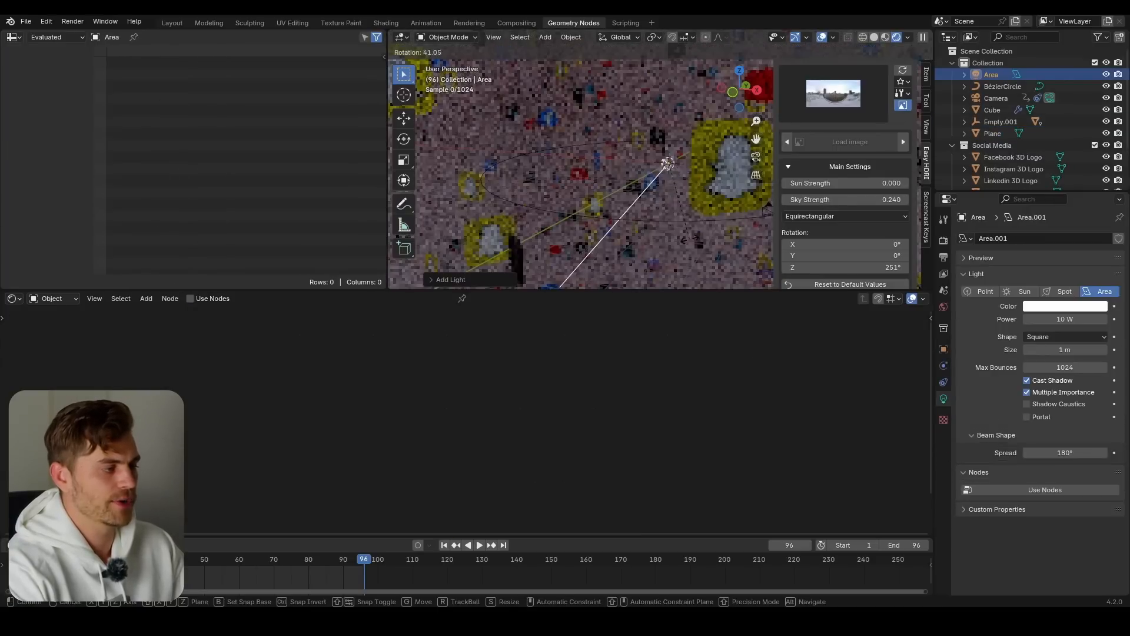
left_click(709, 244)
key("g")
left_click(734, 208)
key("s")
left_click(743, 193)
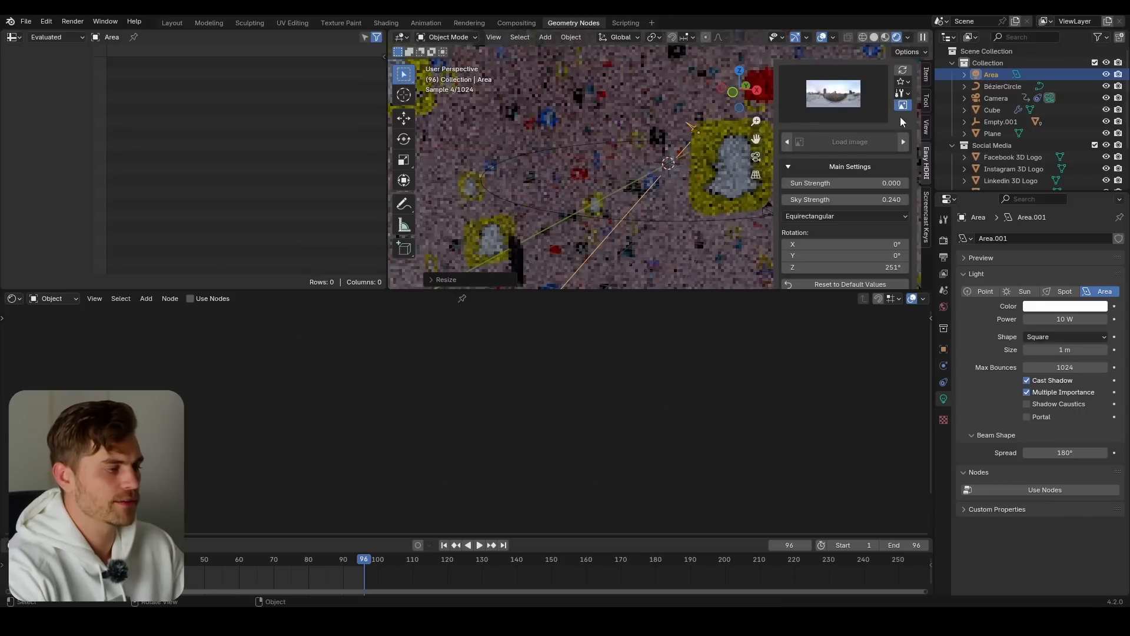
Step: Raise the area light's power to about 1027 W and reposition it above the phone in the camera view
left_click_drag(1073, 319, 1099, 319)
left_click_drag(912, 293, 1054, 331)
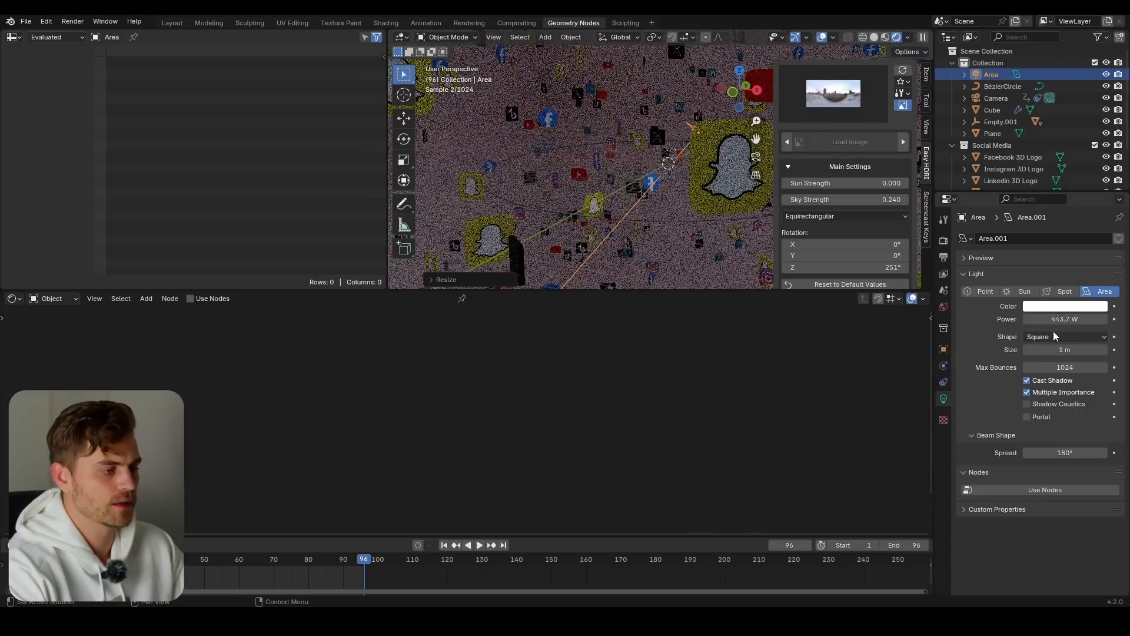
key("KP_0")
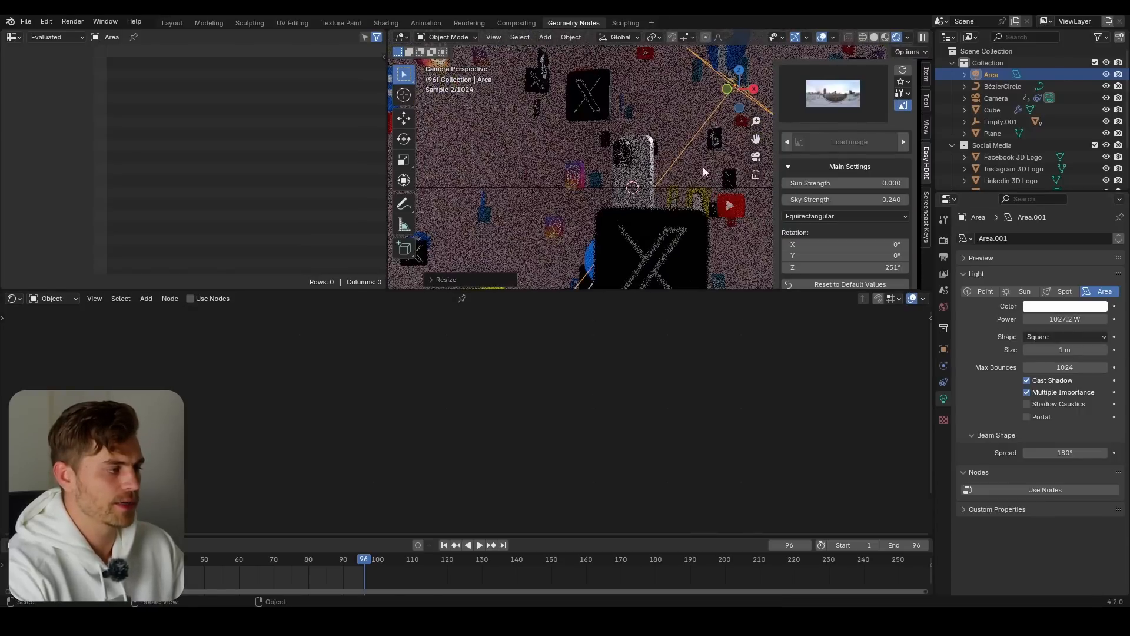
key("g")
left_click(700, 165)
scroll(700, 165, "down", 3)
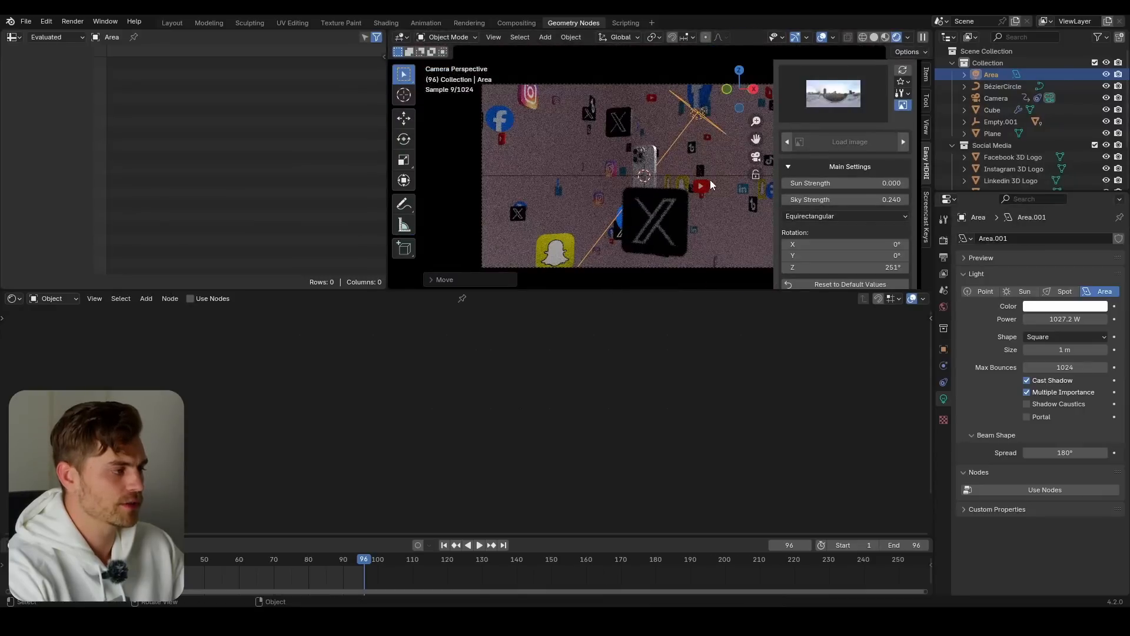
Step: Duplicate the area light, clear its rotation and rotate the copy about the Y axis until it faces the phone horizontally
middle_click_drag(709, 178, 755, 207)
scroll(755, 207, "down", 2)
key("shift+d")
left_click(609, 261)
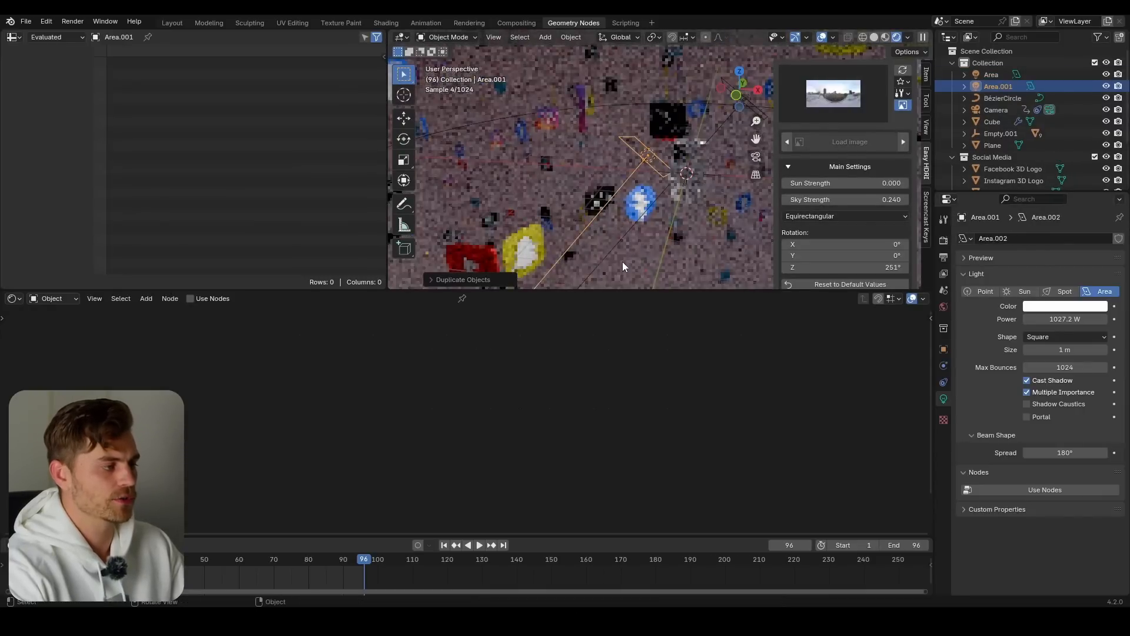
key("alt+r")
type("ry90")
key("Return")
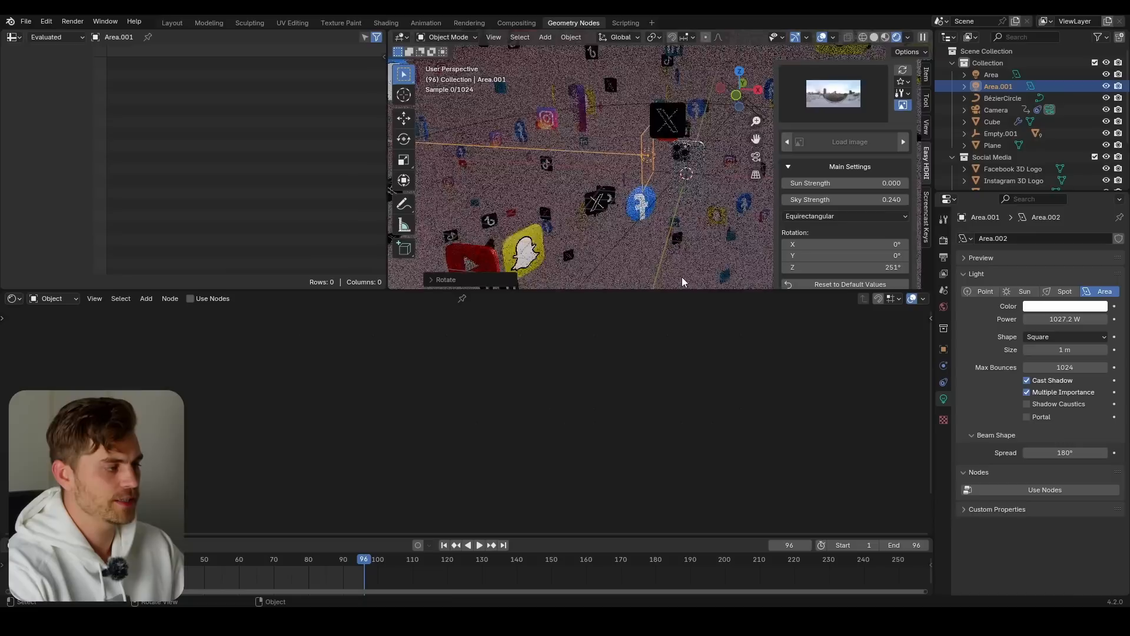
key("r")
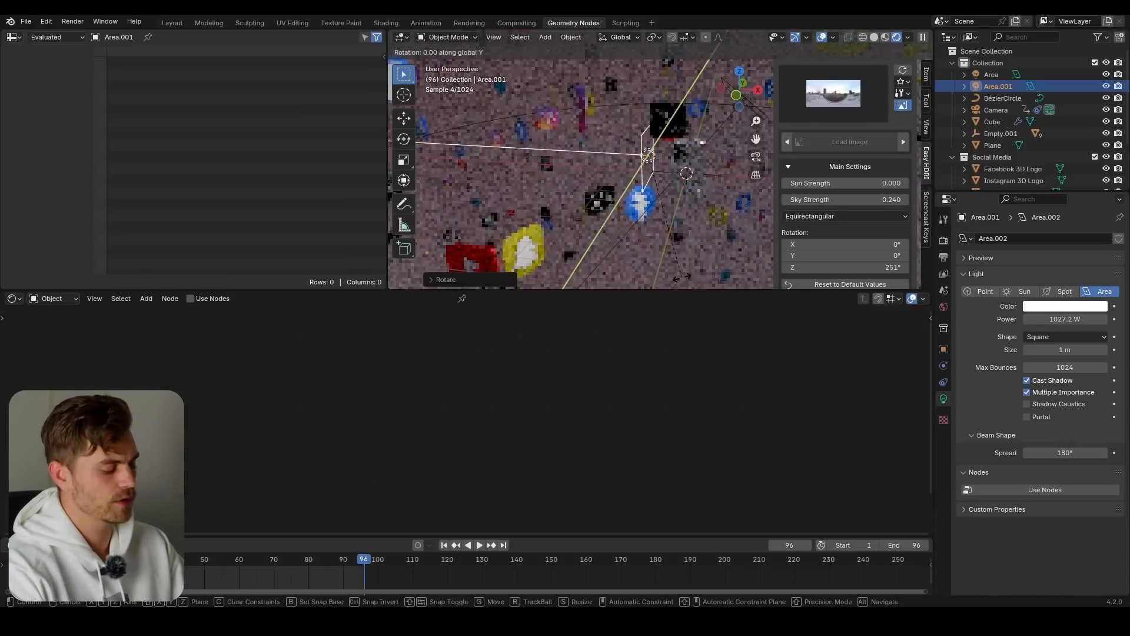
left_click(682, 277)
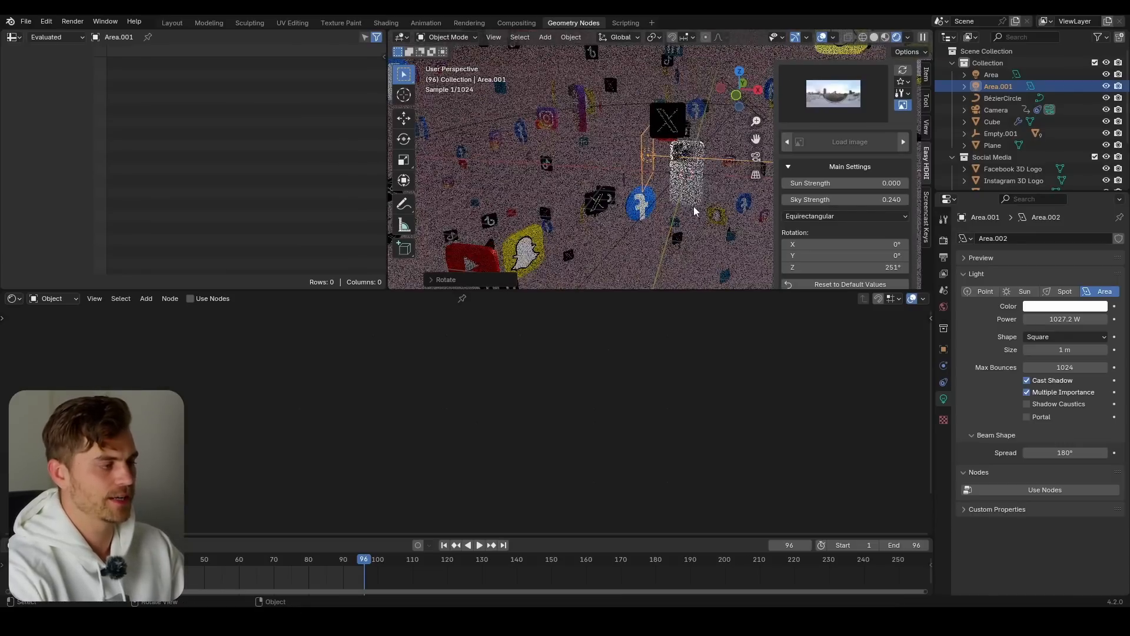
Step: Move the second area light along X away from the phone and stretch it taller along Z
key("g")
key("x")
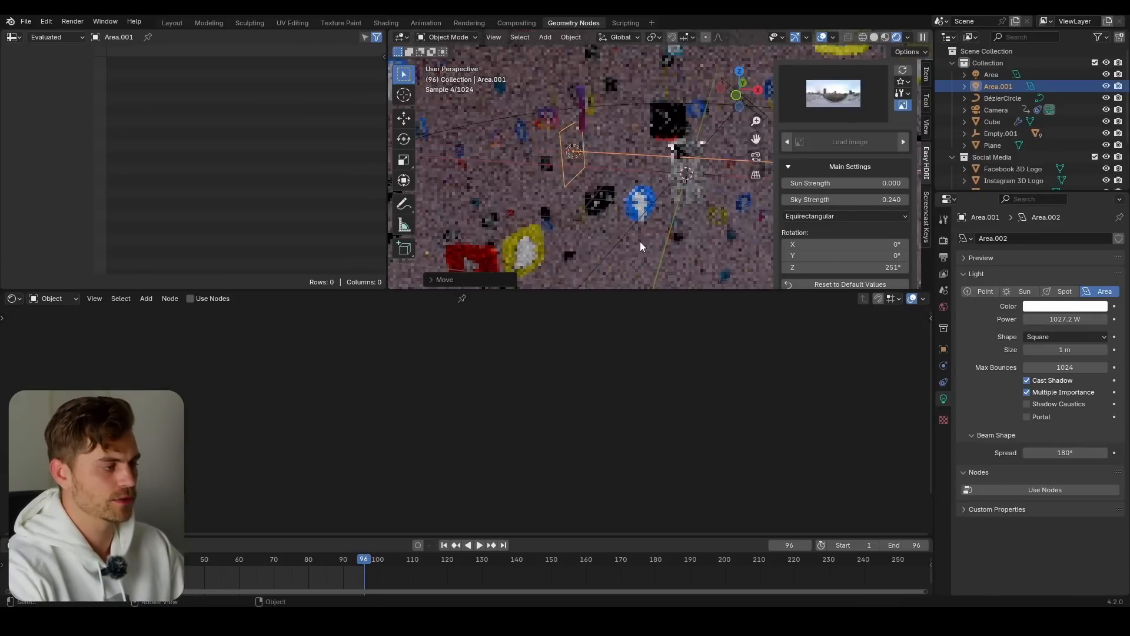
left_click(640, 242)
key("s")
key("z")
key("Return")
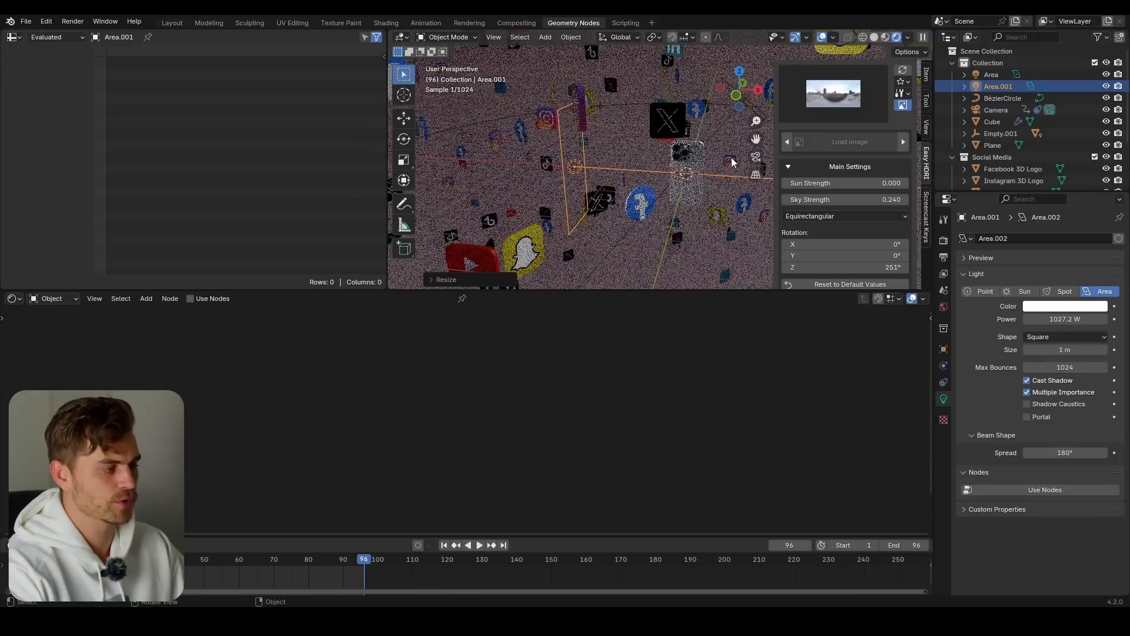
Step: Check the phone's lighting through the camera and save the file
key("KP_0")
scroll(626, 168, "up", 3)
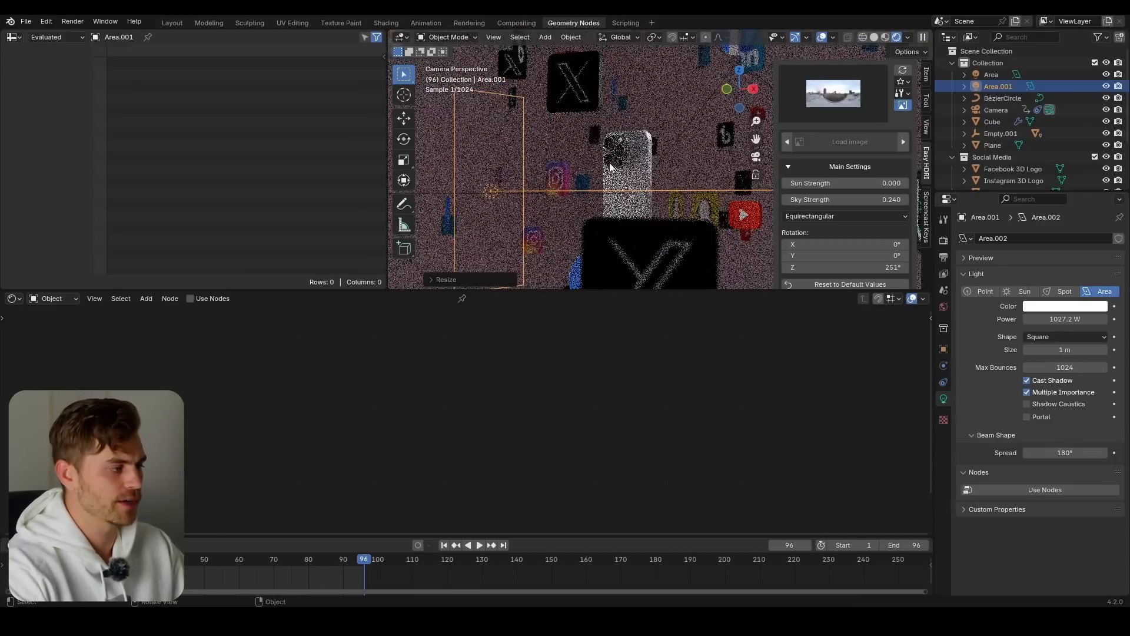
key("ctrl+s")
Step: Add a third area light at the center of the scene and scale it up about 29 times
left_click(727, 185)
scroll(694, 179, "down", 5)
middle_click_drag(661, 174, 681, 182)
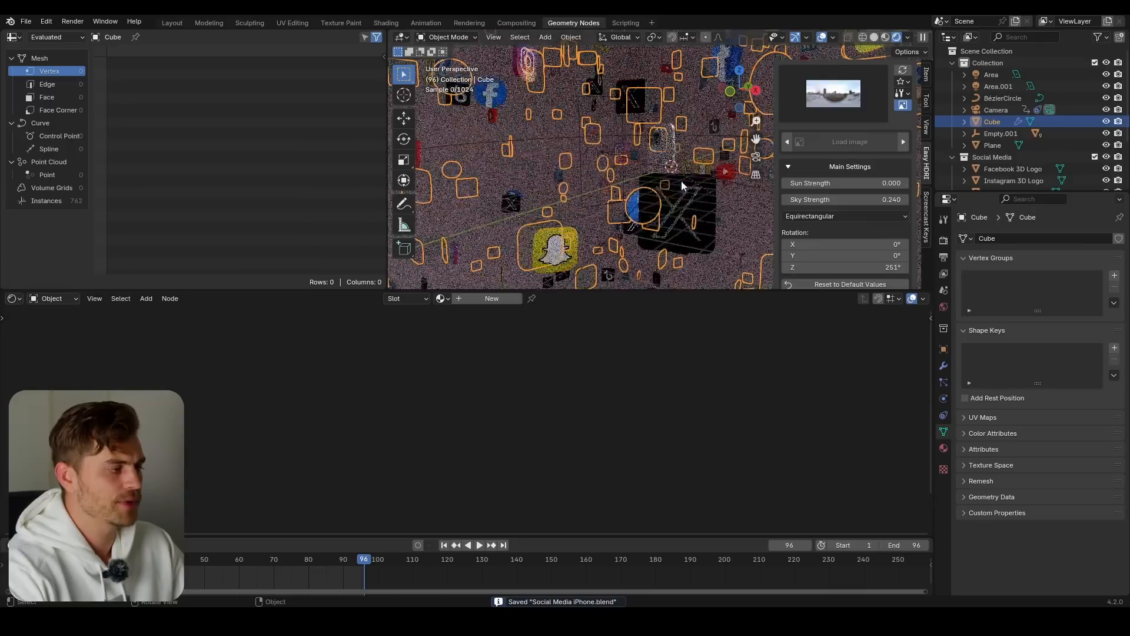
scroll(680, 181, "down", 5)
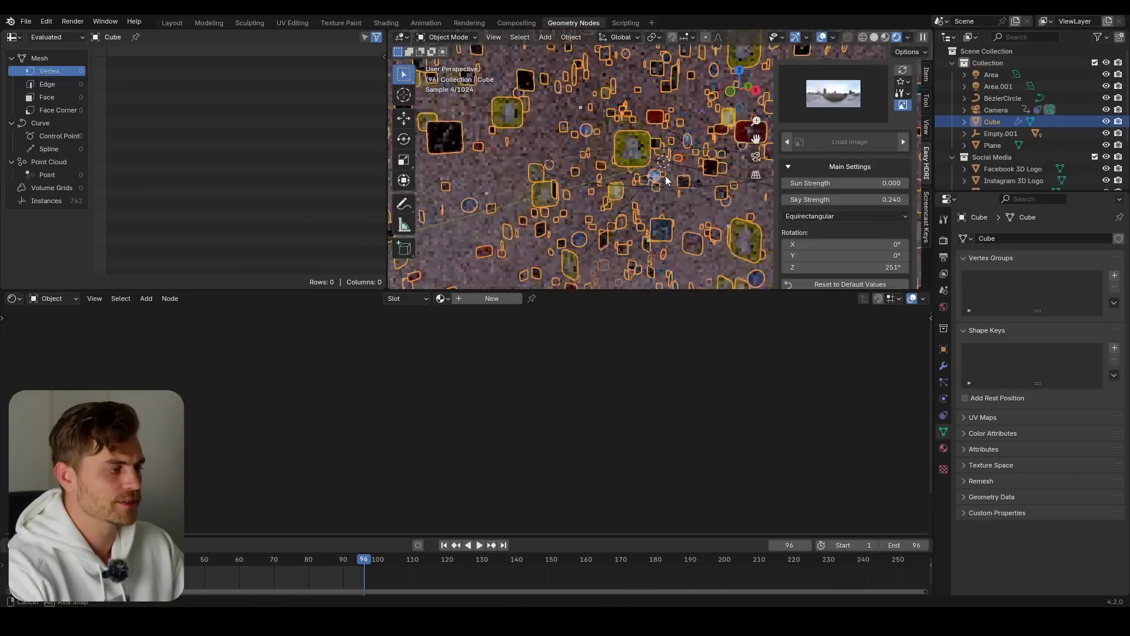
key("shift+a")
mouse_move(651, 202)
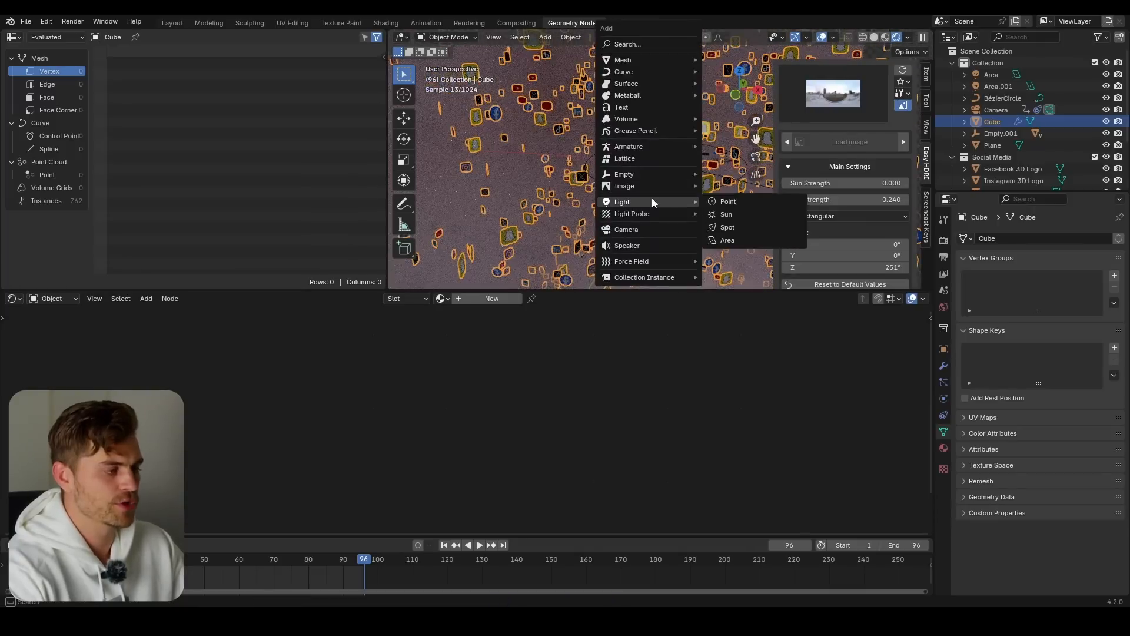
left_click(732, 240)
key("s")
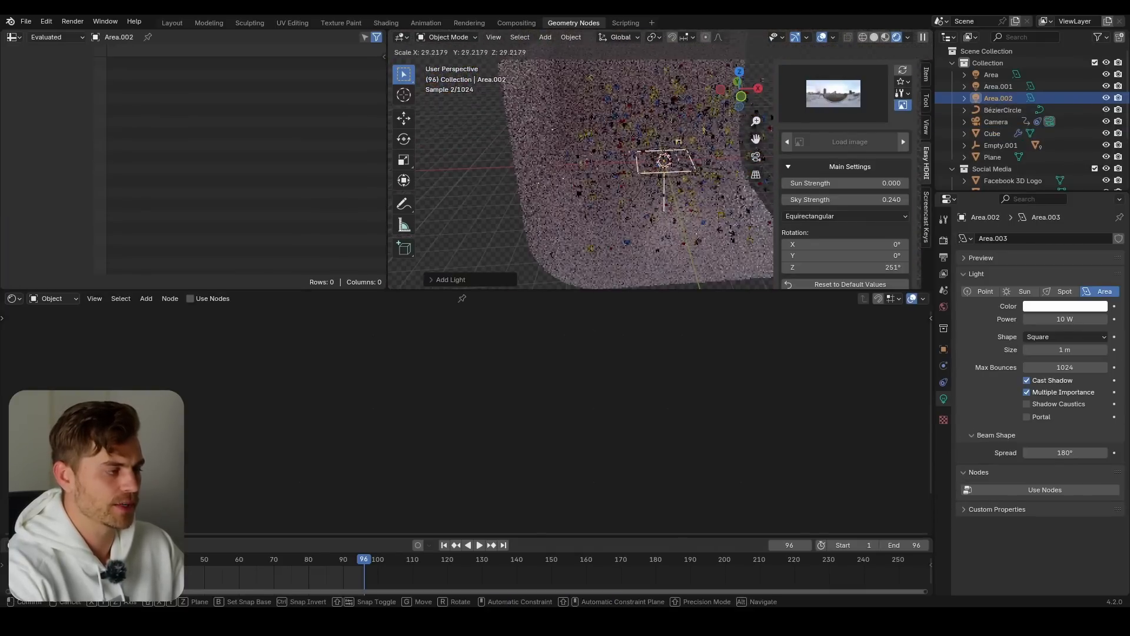
left_click(678, 142)
Step: Rotate the large area light 90° about Y and move it along X to the open side of the backdrop
middle_click_drag(678, 141, 735, 232)
type("r")
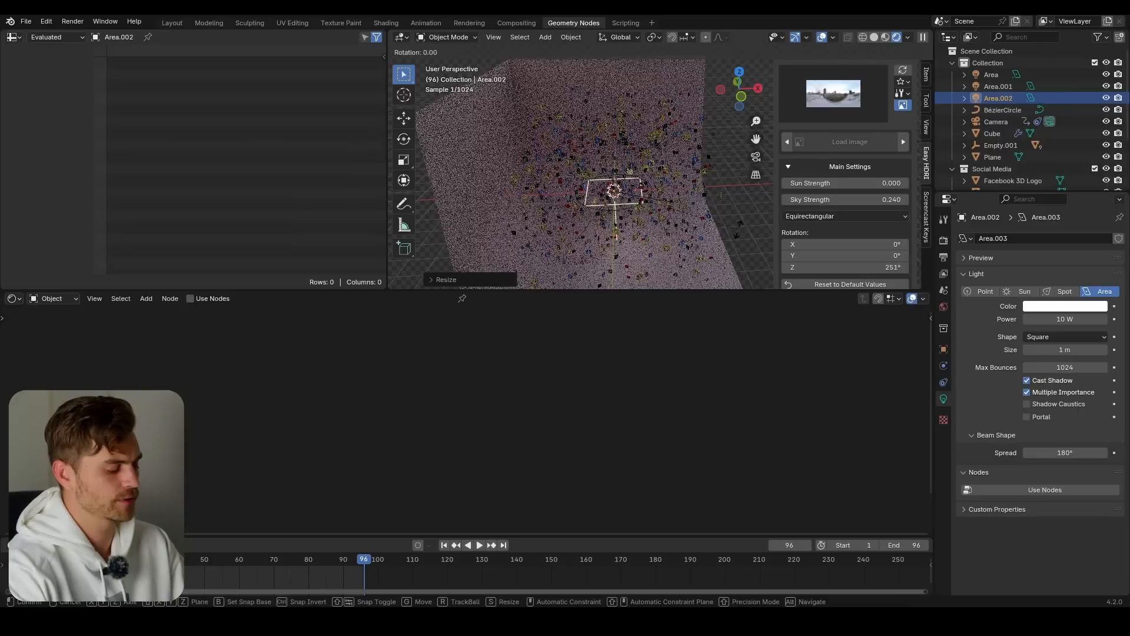
type("y90")
key("Return")
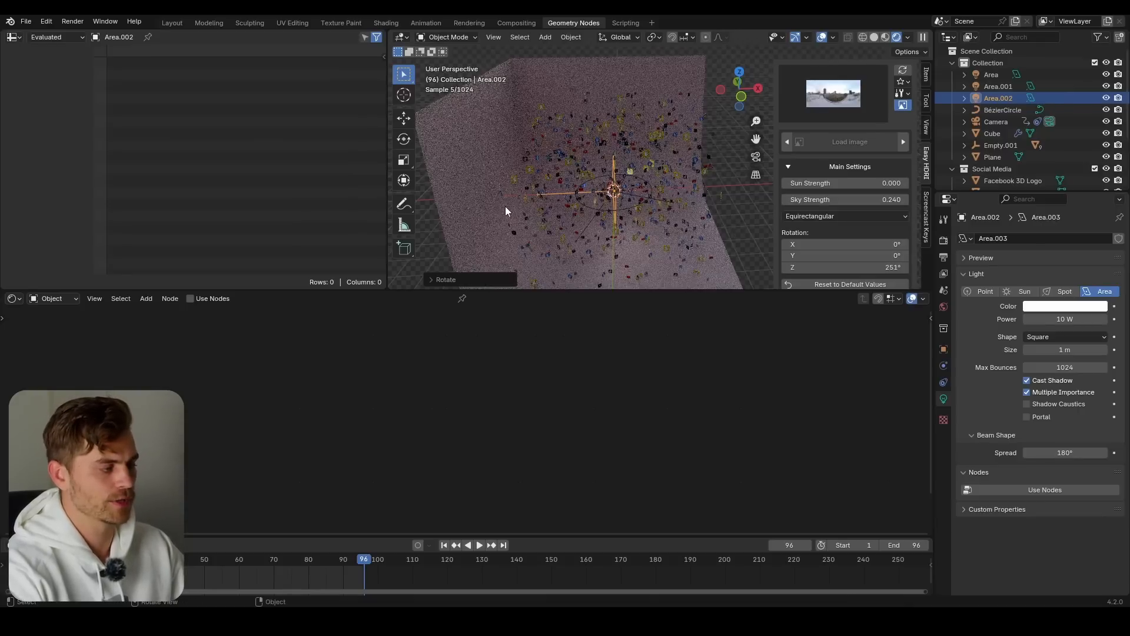
key("g")
key("y")
key("x")
left_click(778, 171)
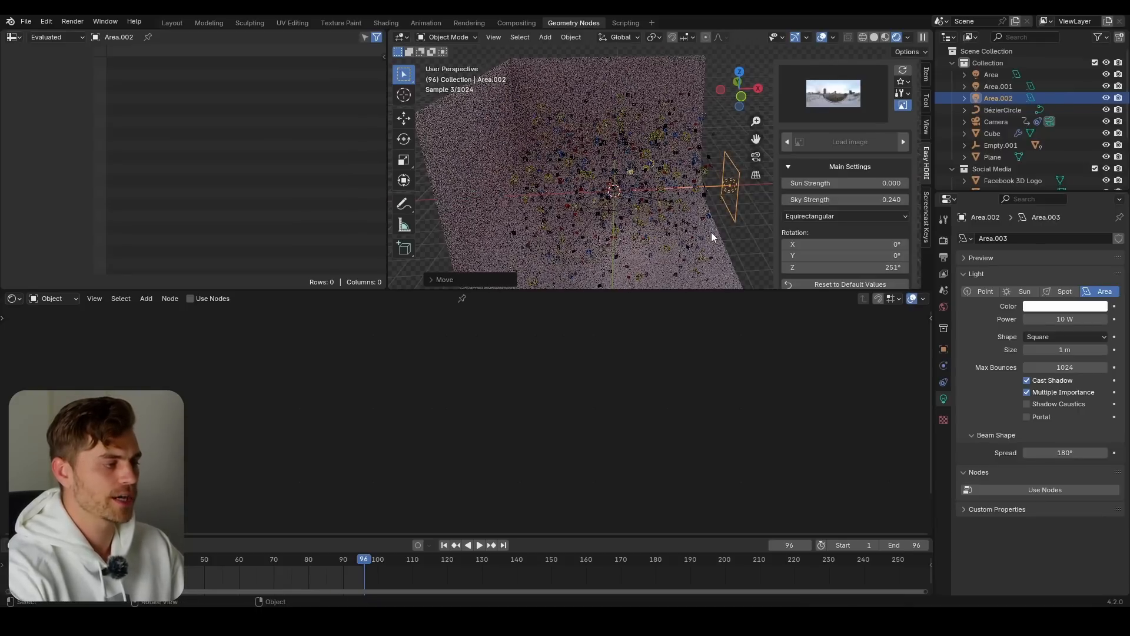
Step: Tilt the large area light about Y toward the logos and raise it along Z to shine down on the scene
key("r")
key("y")
left_click(745, 245)
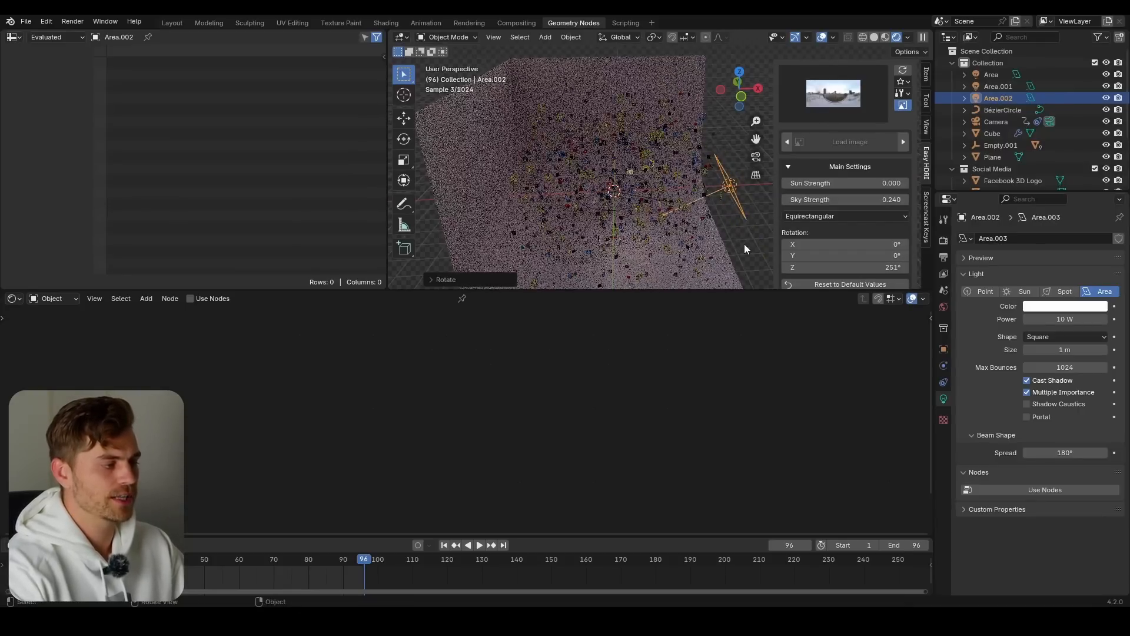
key("g")
key("z")
left_click(745, 183)
Step: Set the large area light's power to 100000 W
left_click(1070, 318)
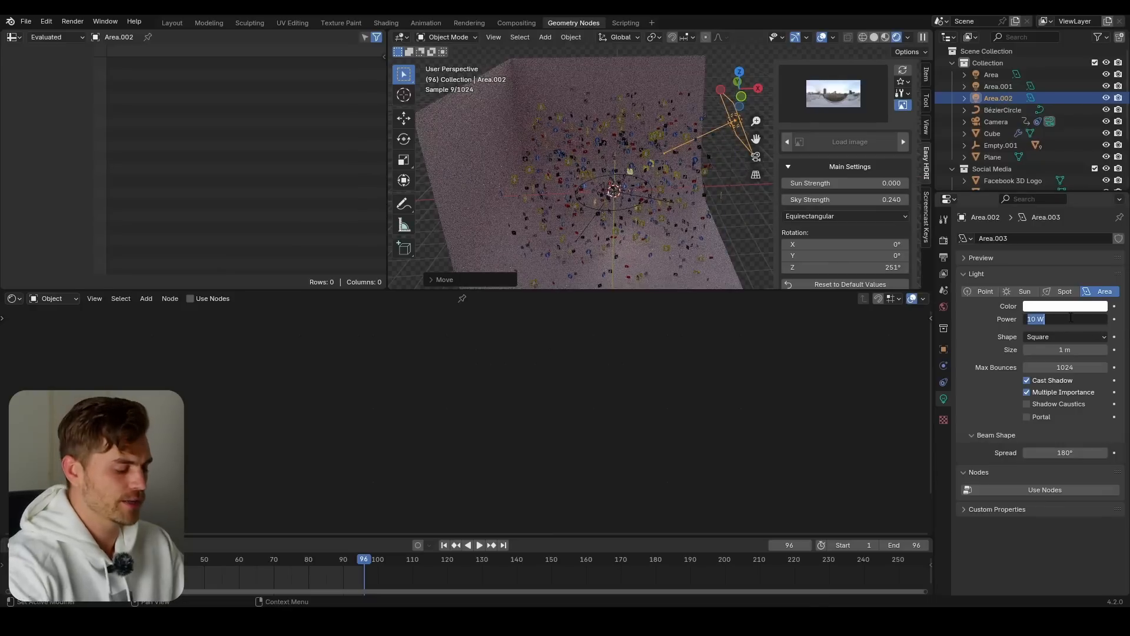
type("100000")
key("Return")
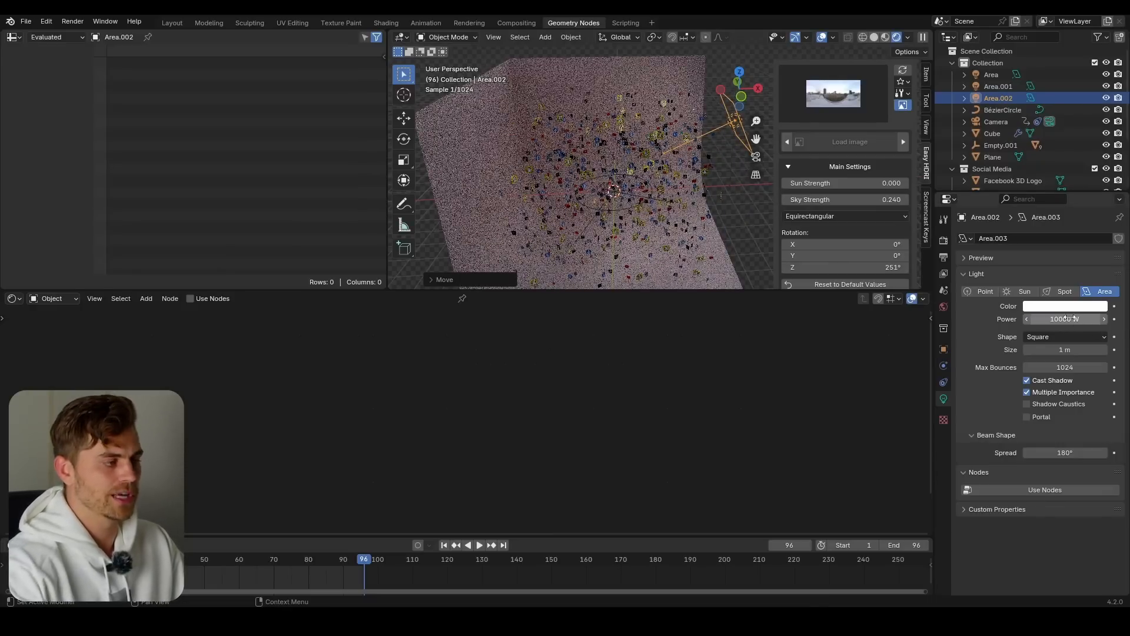
Step: Select the backdrop plane, look through the camera and add a level 1 subdivision to the plane
left_click(601, 197)
key("KP_0")
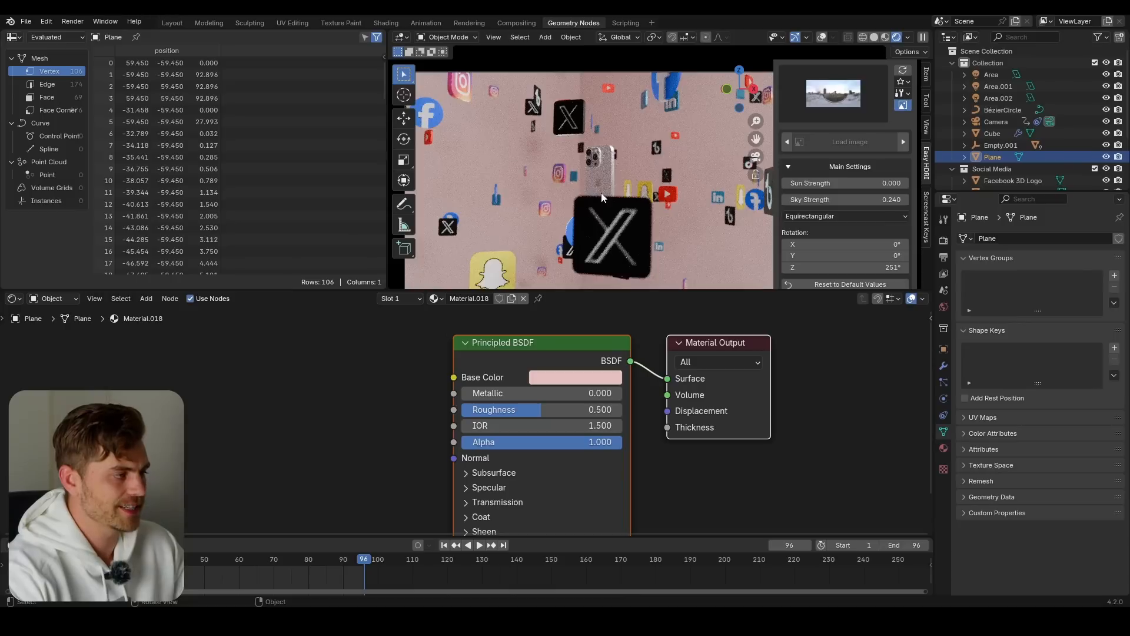
scroll(568, 165, "down", 2)
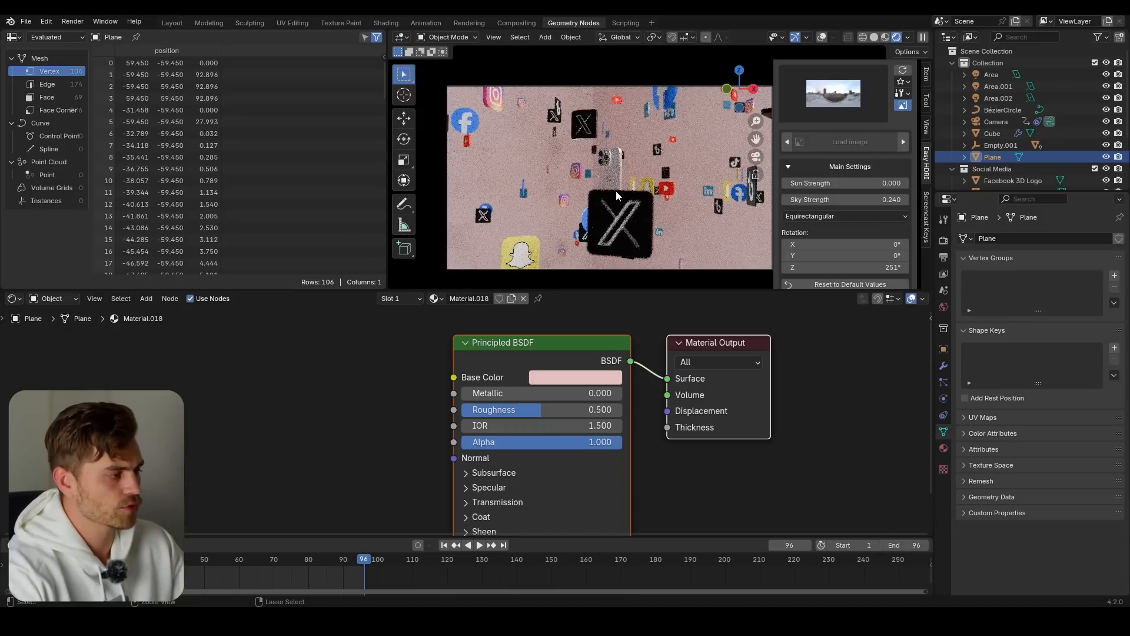
key("ctrl+1")
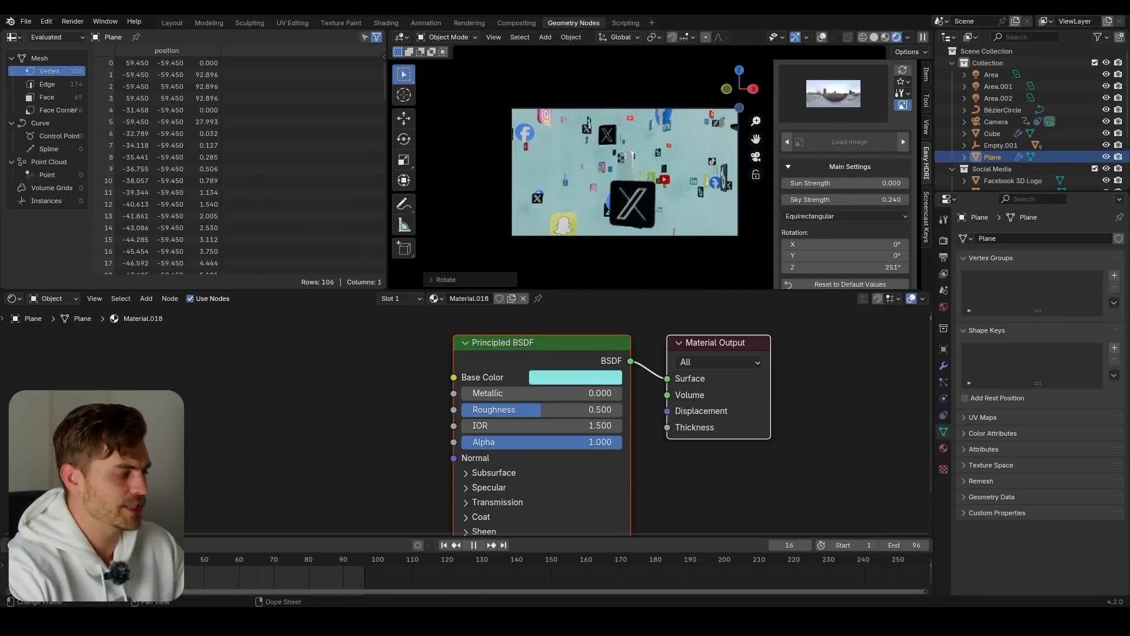
Step: Play back the camera animation and examine the camera's Follow Path constraint
key("space")
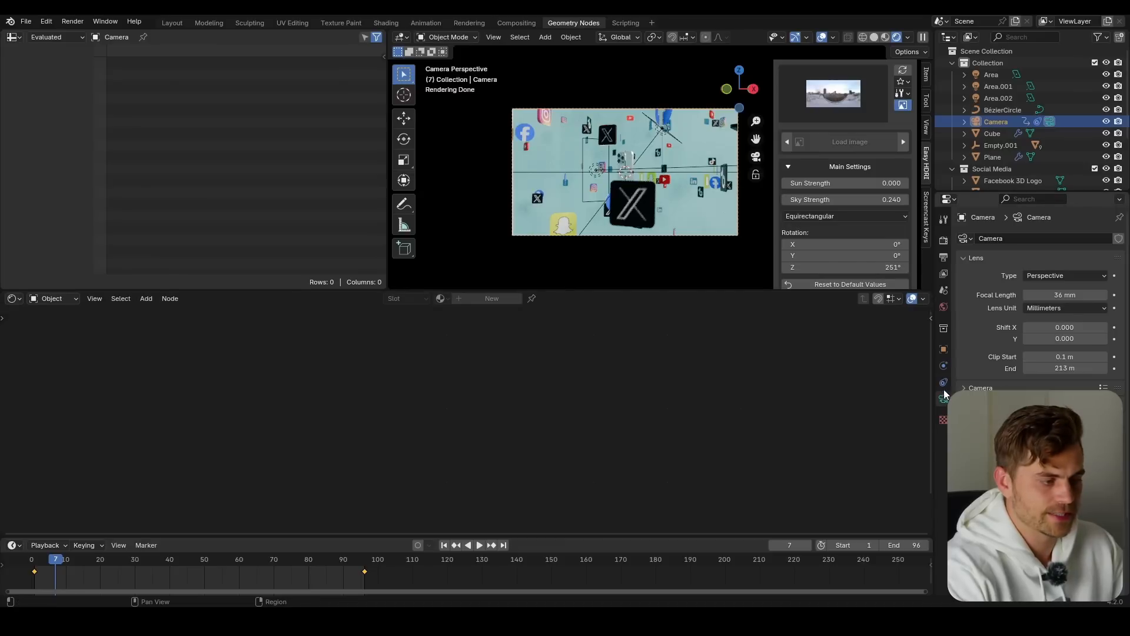
left_click(944, 383)
key("space")
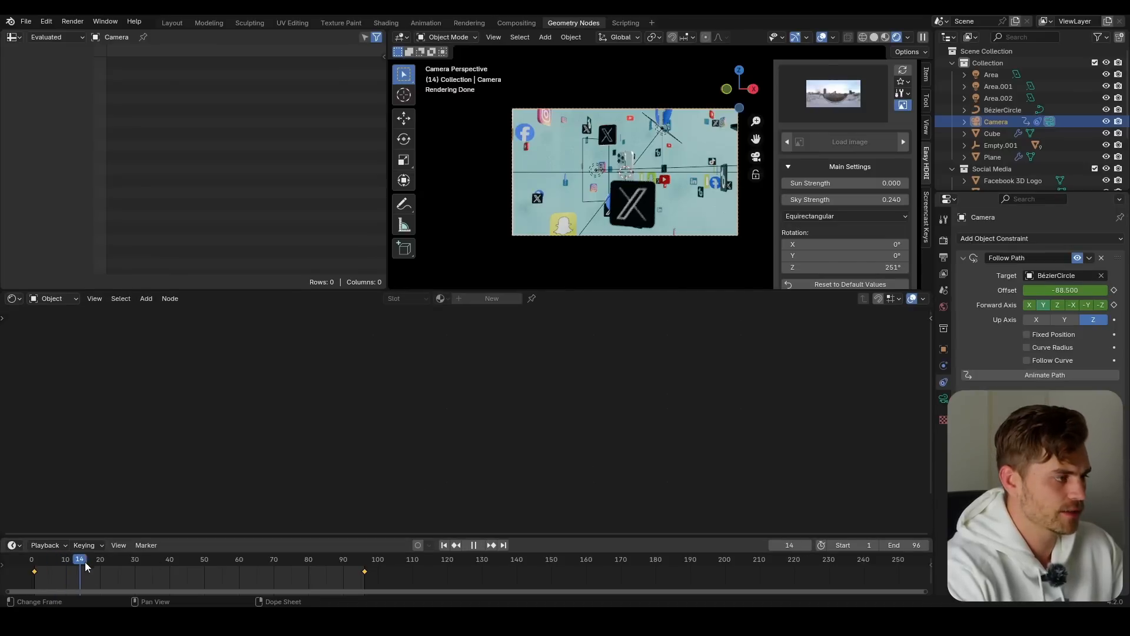
key("space")
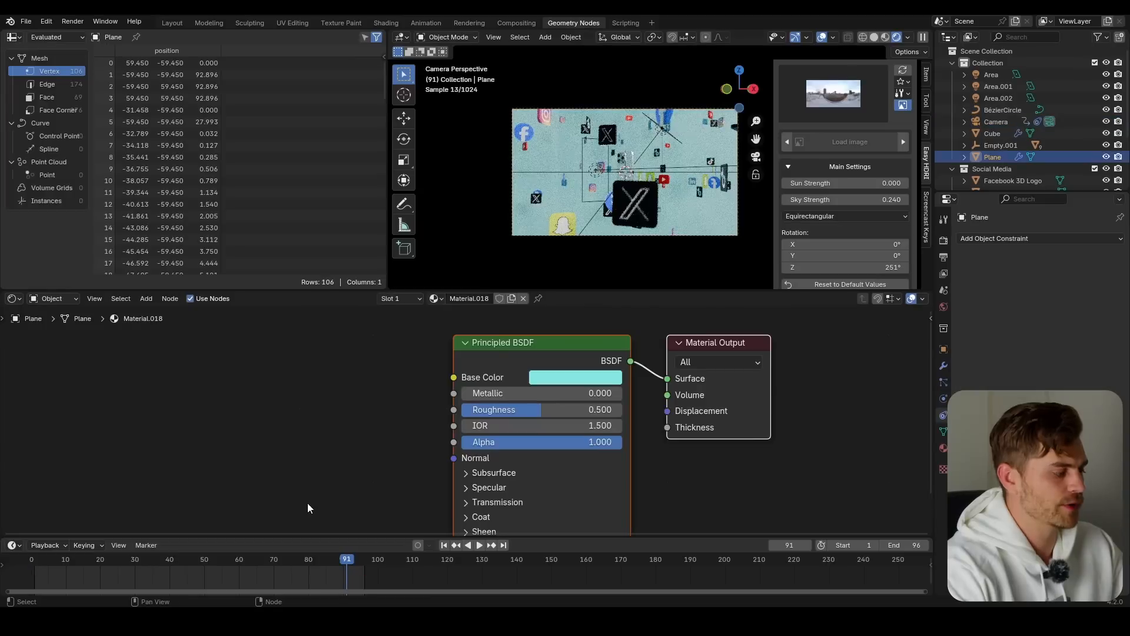
Step: Rotate the backdrop plane about the Z axis so it covers the camera view at the start of the animation
key("r")
key("z")
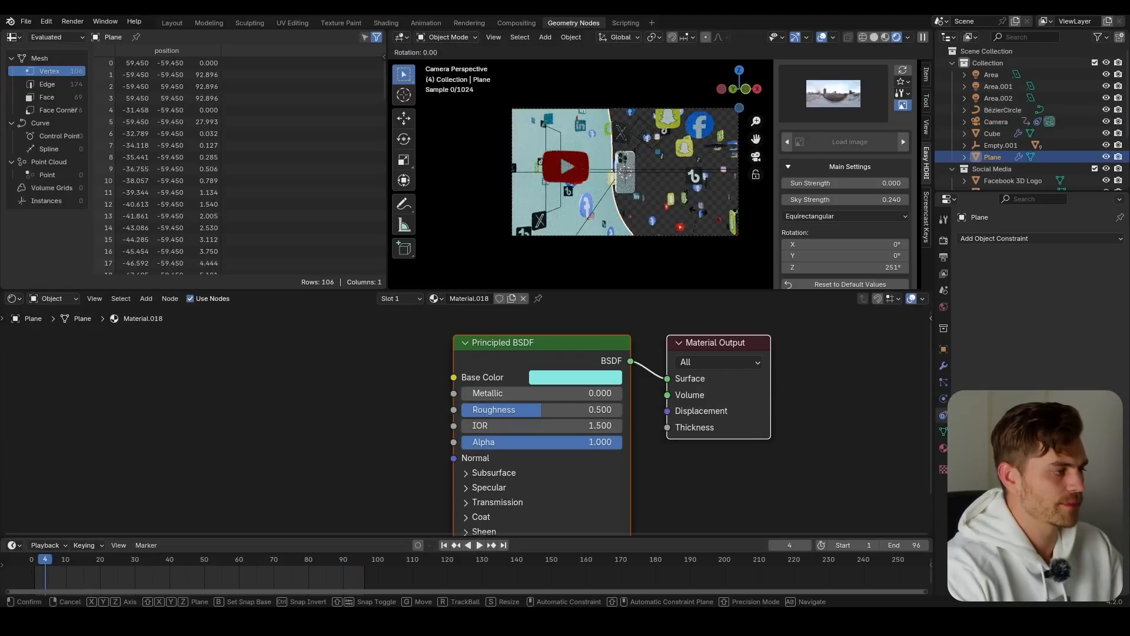
left_click(894, 49)
Step: Scrub through the animation to check the backdrop coverage, and select the scattered logos object
left_click(362, 562)
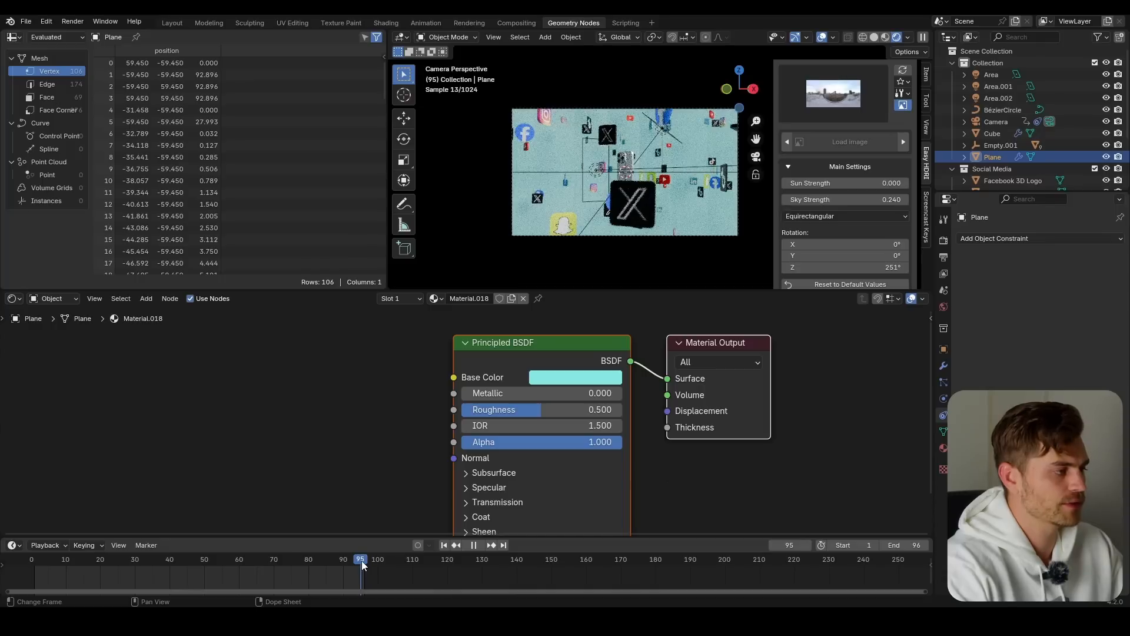
left_click_drag(362, 562, 272, 565)
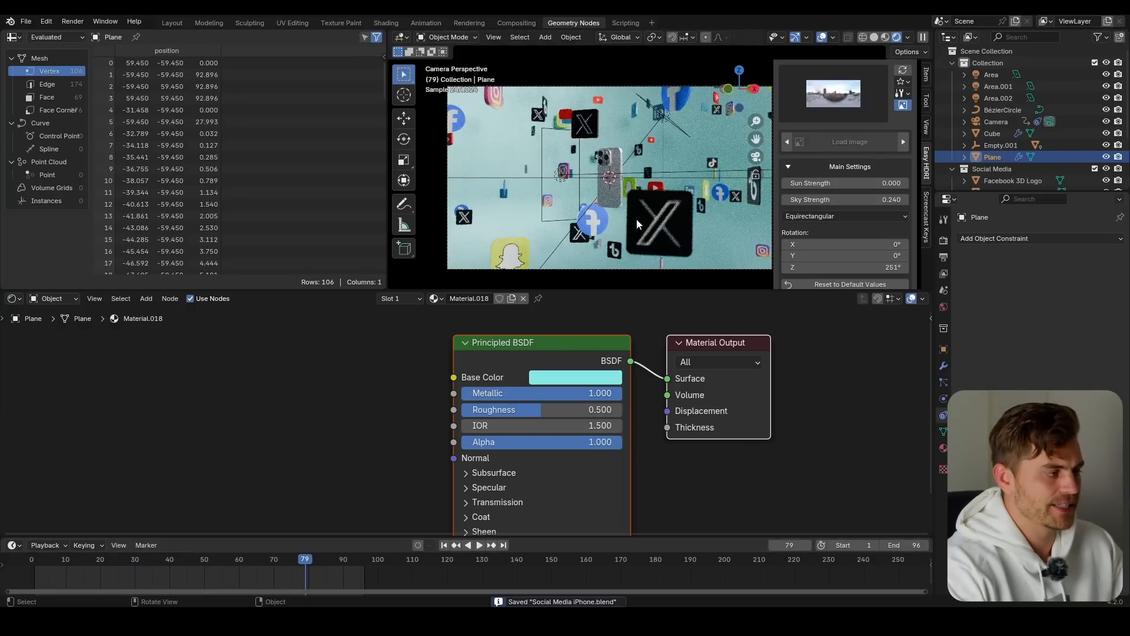
left_click(637, 218)
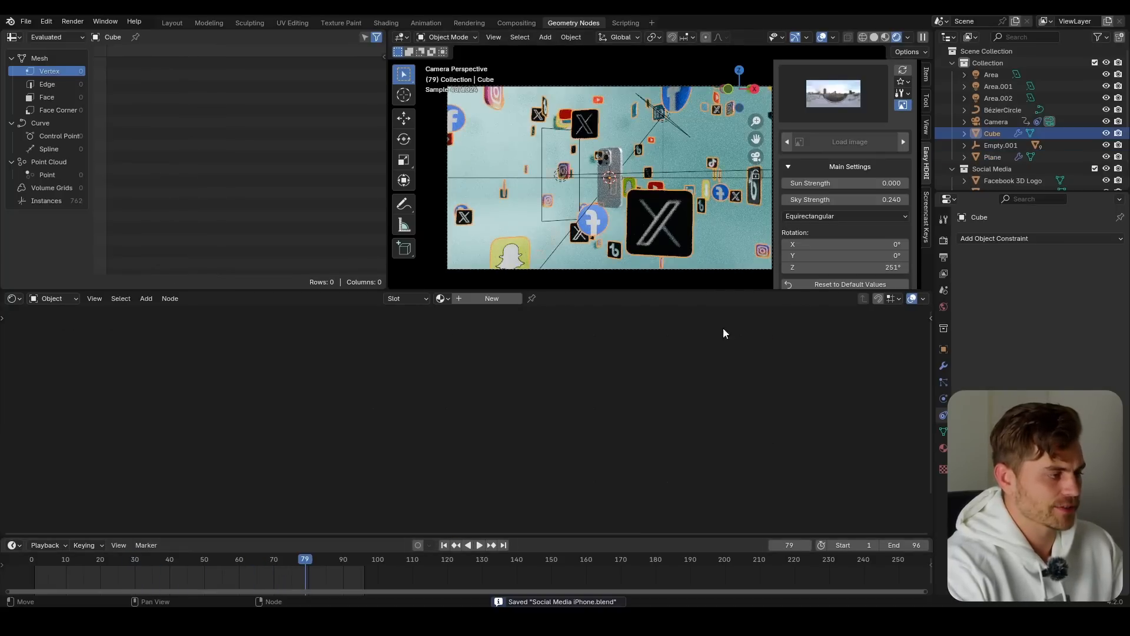
Step: Show the scattered logos object's geometry node tree in the lower editor and enlarge that editor
left_click(14, 298)
left_click(63, 395)
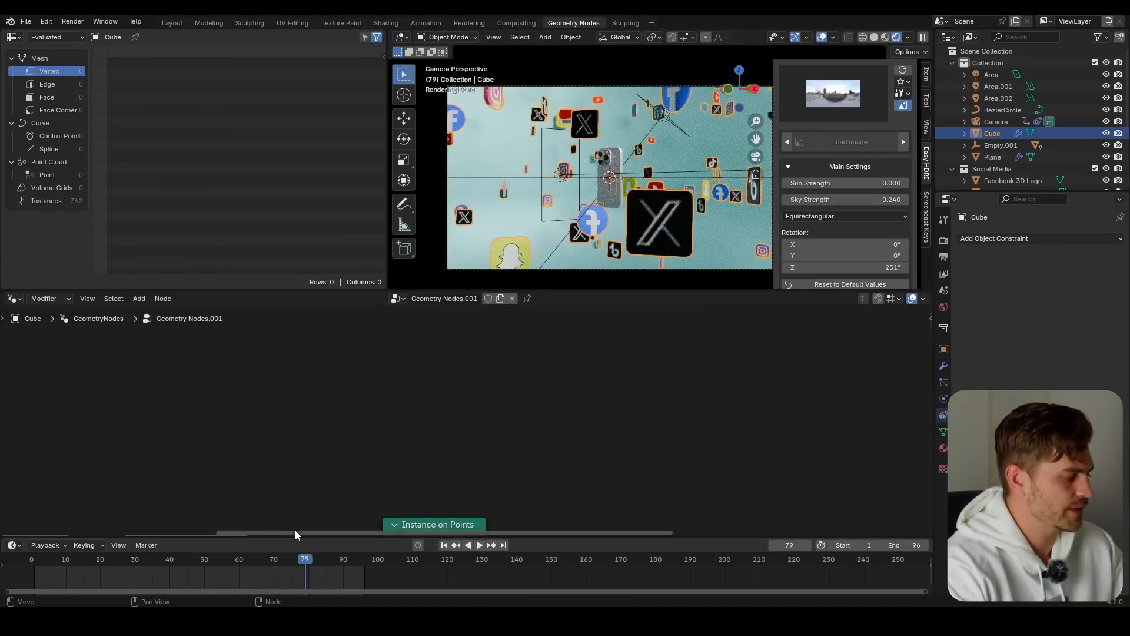
left_click_drag(308, 542, 310, 469)
key("Home")
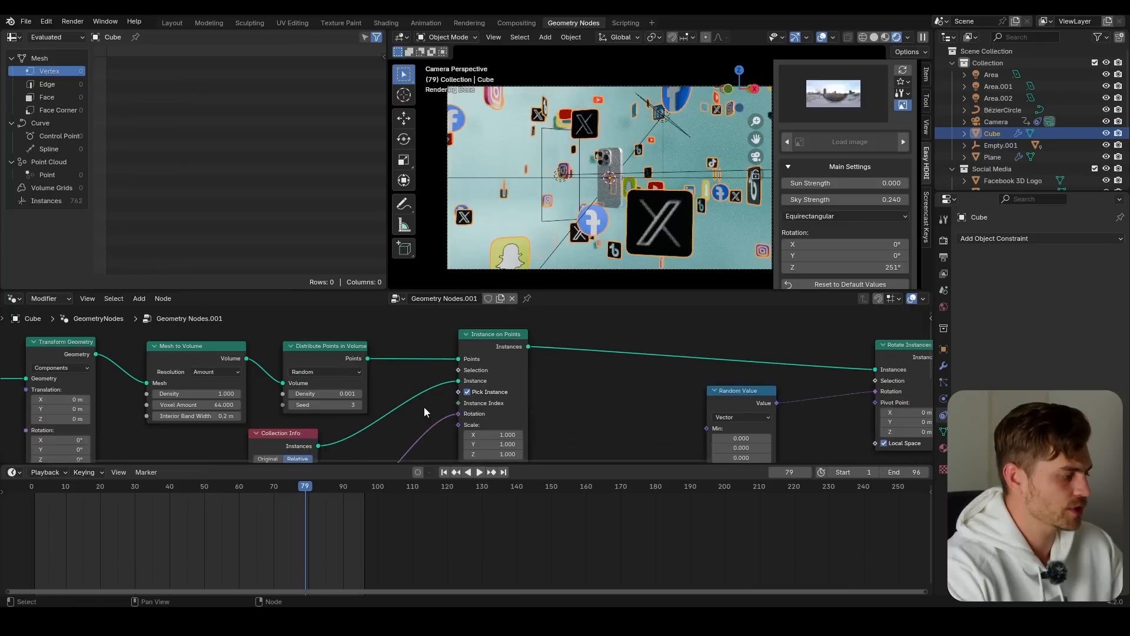
Step: Insert a keyframe at frame 1 on the Value node that feeds the Separate XYZ node
scroll(449, 337, "down", 1)
middle_click_drag(427, 378, 433, 318)
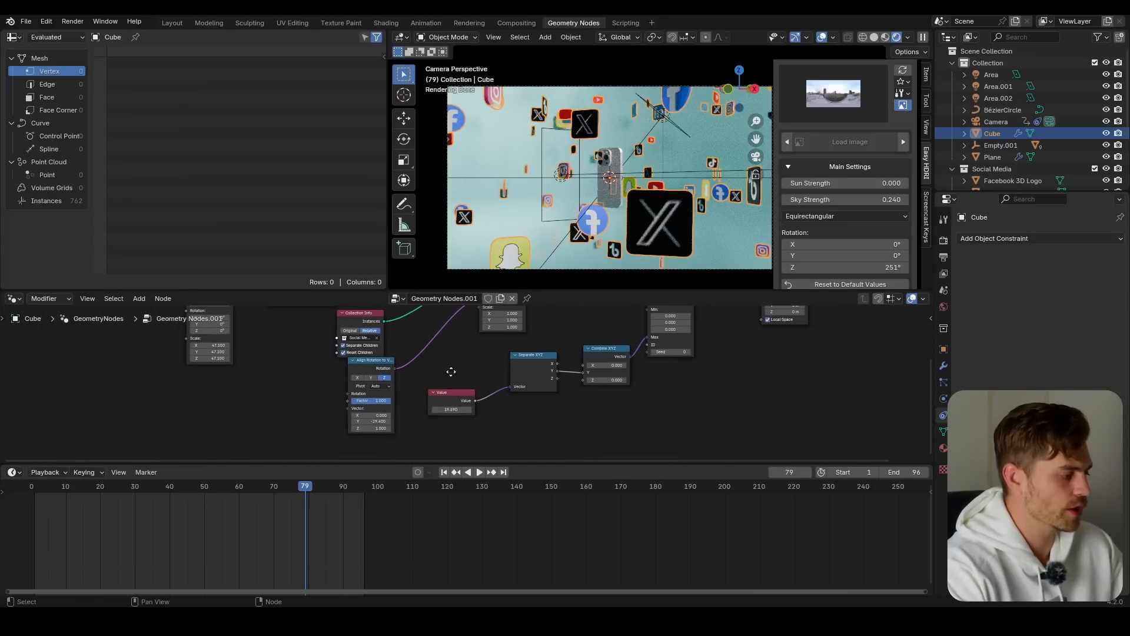
middle_click_drag(451, 371, 403, 380)
scroll(405, 382, "up", 6)
middle_click_drag(437, 417, 457, 355)
scroll(460, 368, "up", 4)
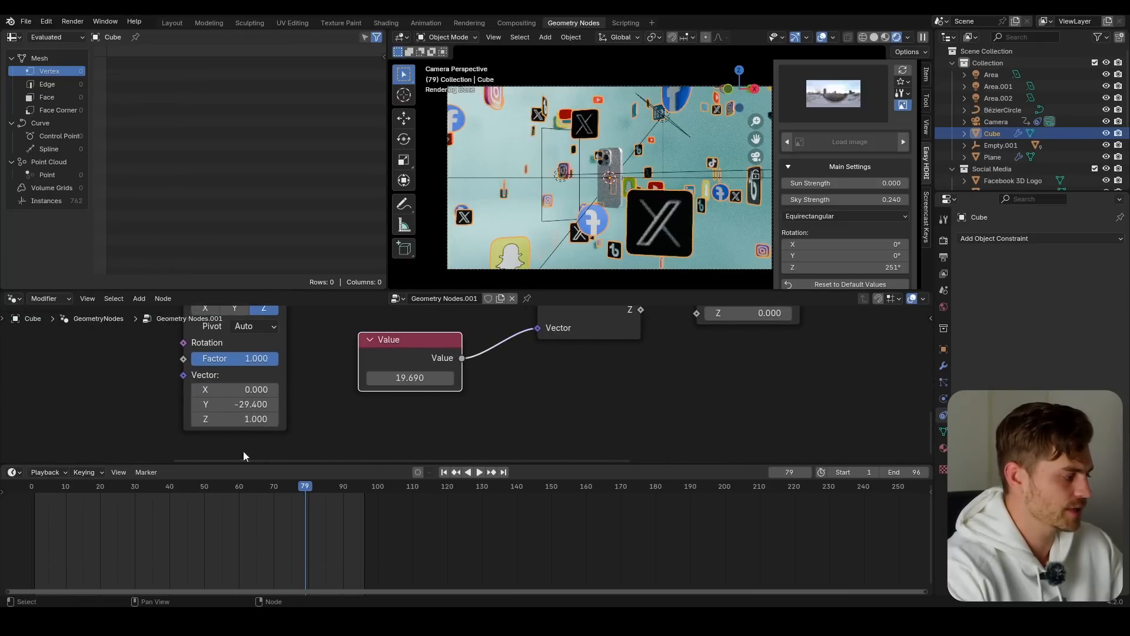
left_click(34, 491)
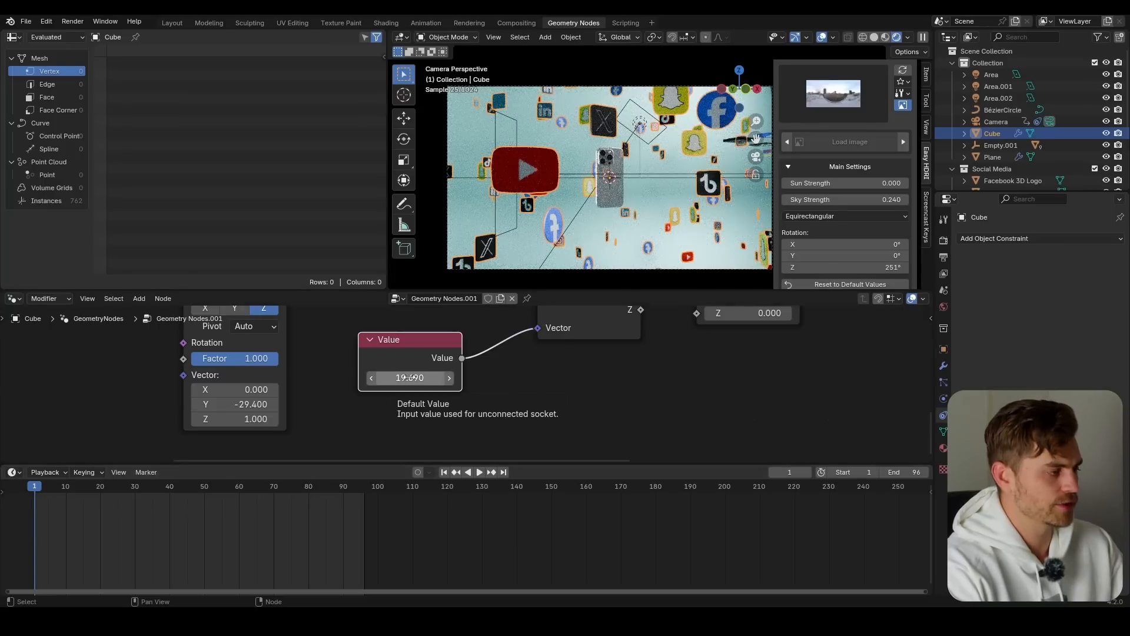
key("i")
Step: Set the Value node to 37.190 at frame 96 and insert a keyframe there
left_click(364, 488)
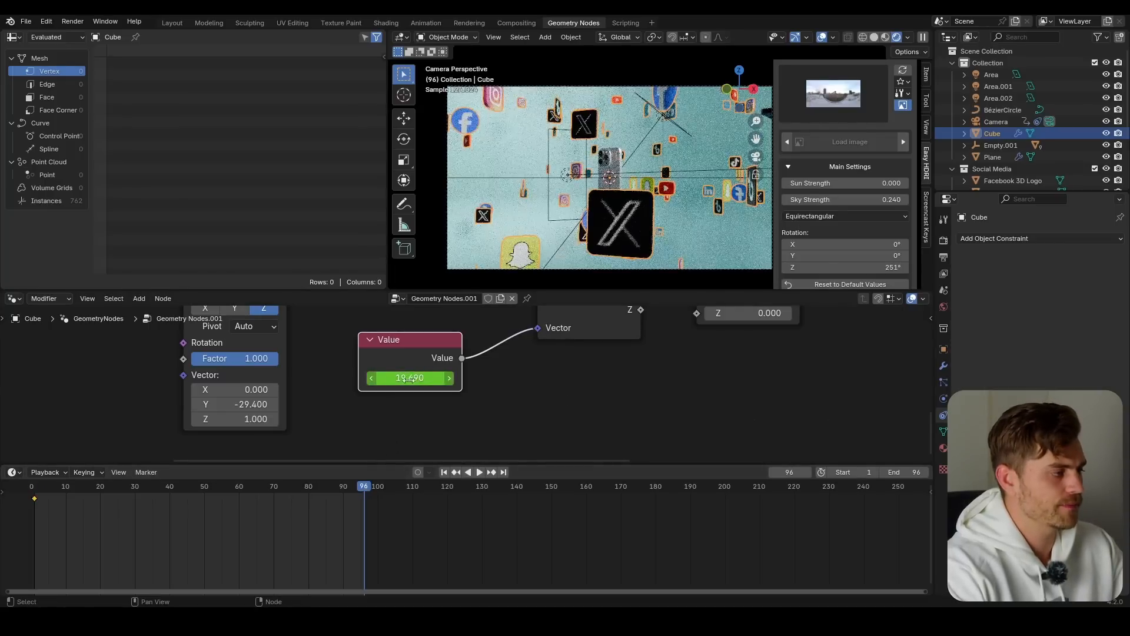
mouse_move(409, 378)
left_mouse_down()
mouse_move(491, 378)
mouse_move(416, 378)
left_mouse_up()
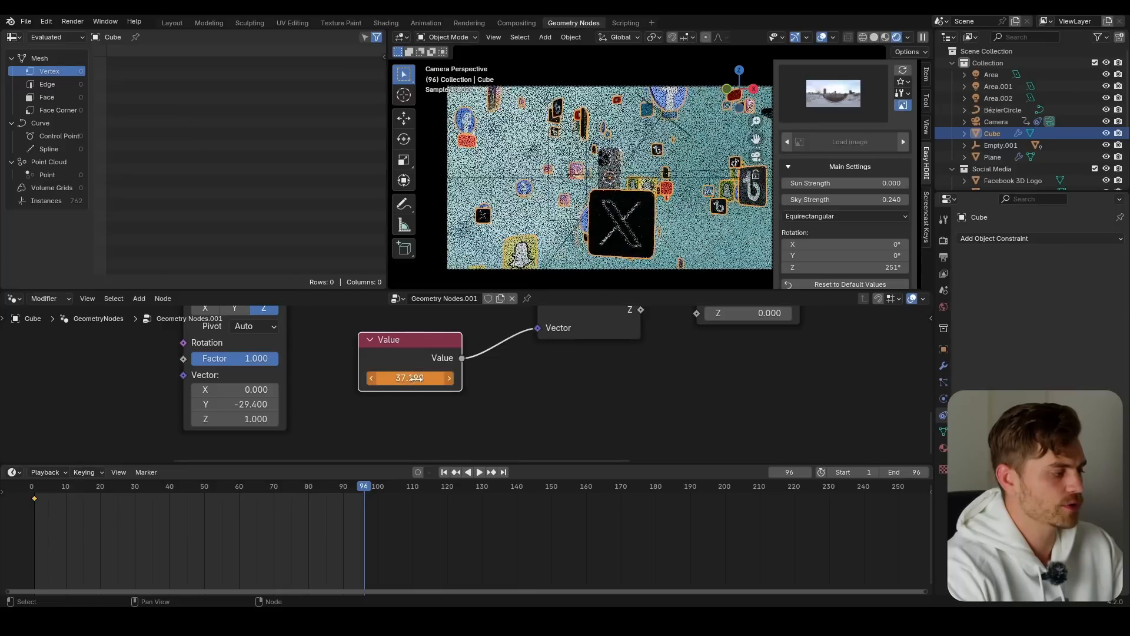
key("i")
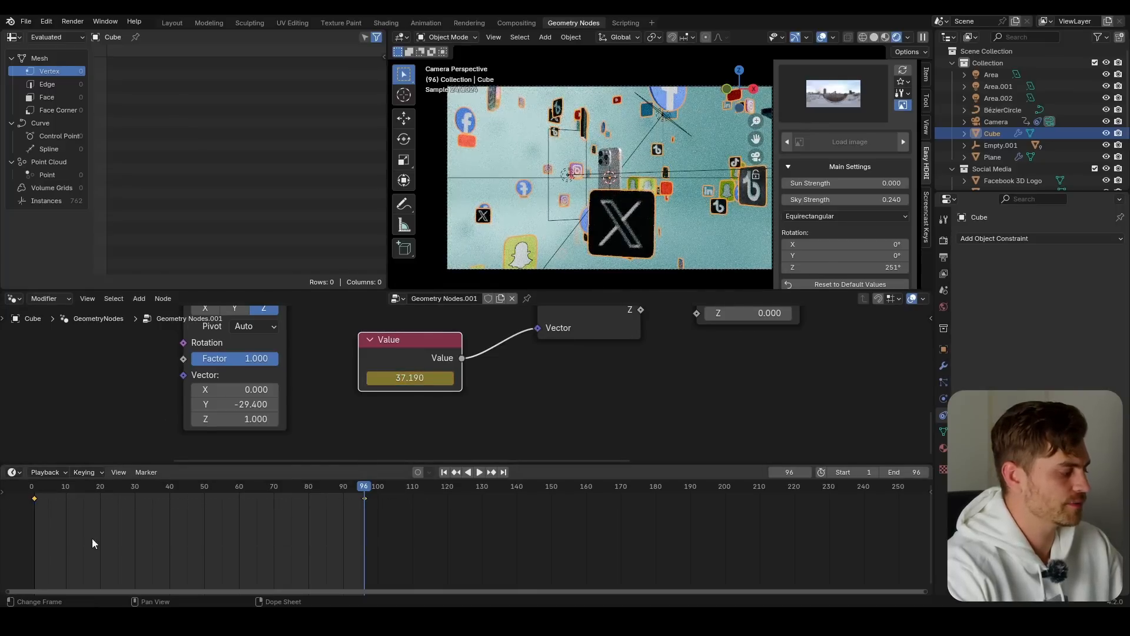
Step: Set the Value keyframes to linear interpolation and play back the logo rotation
key("t")
left_click(35, 518)
key("space")
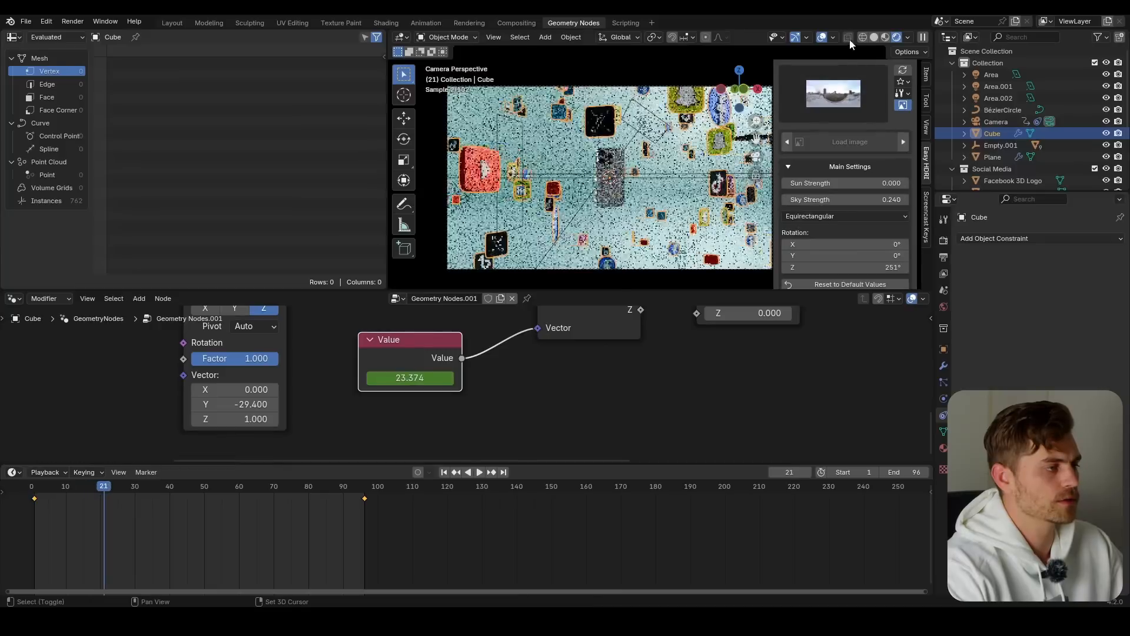
Step: Switch the viewport to solid shading and set the camera's Follow Path keyframes to linear interpolation
left_click(874, 36)
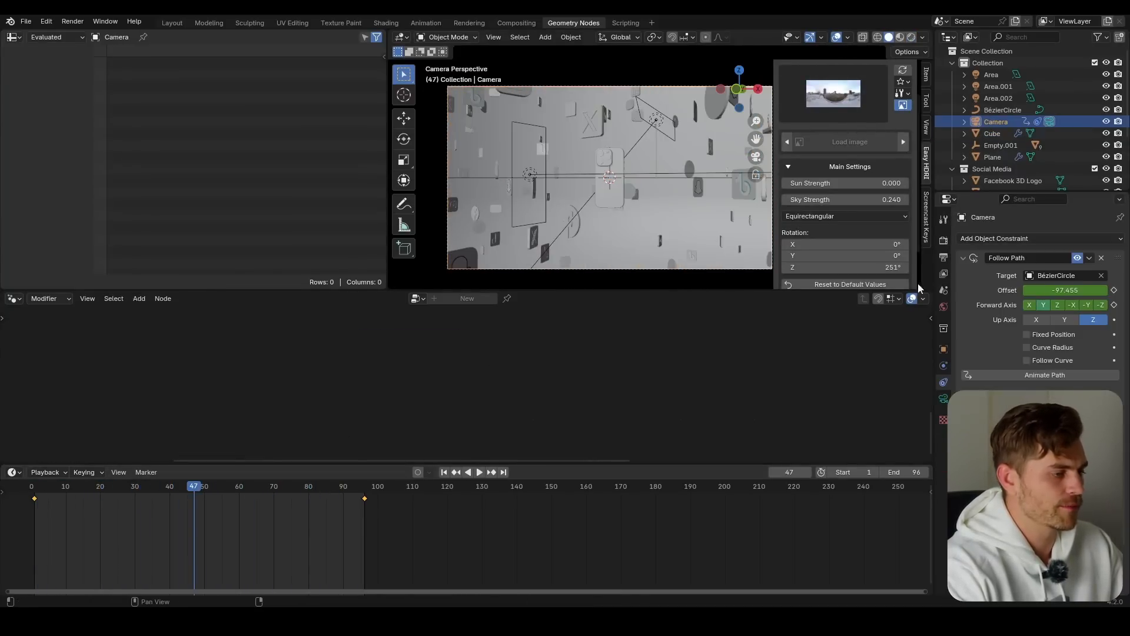
left_click_drag(525, 568, 41, 486)
key("t")
left_click(59, 517)
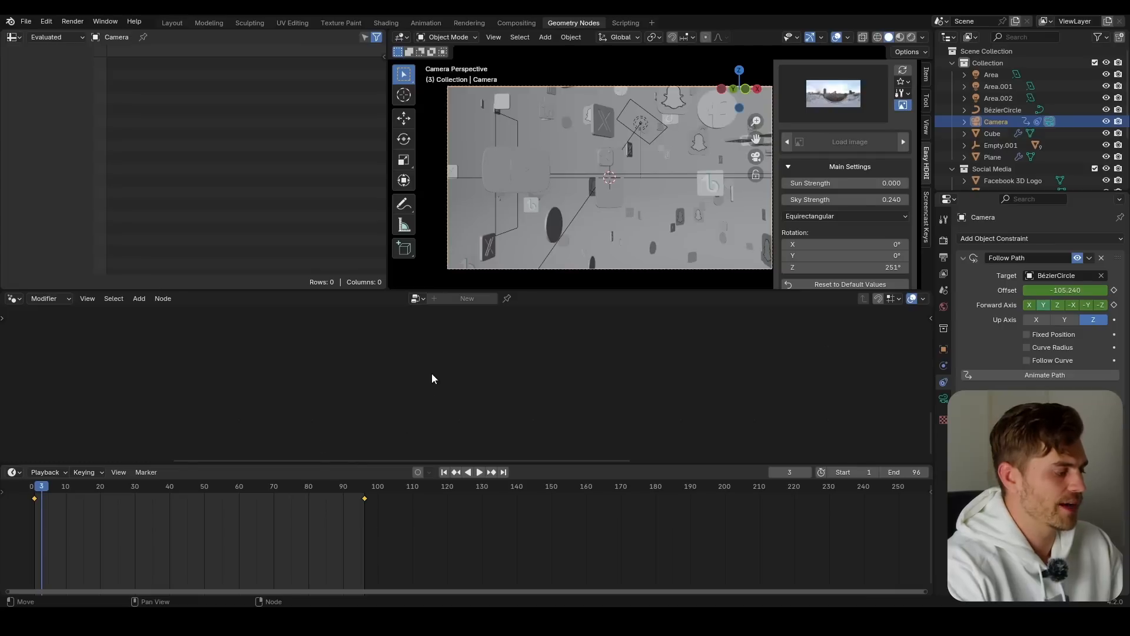
Step: Play back and scrub the last part of the camera animation around frame 85
left_click(312, 499)
key("space")
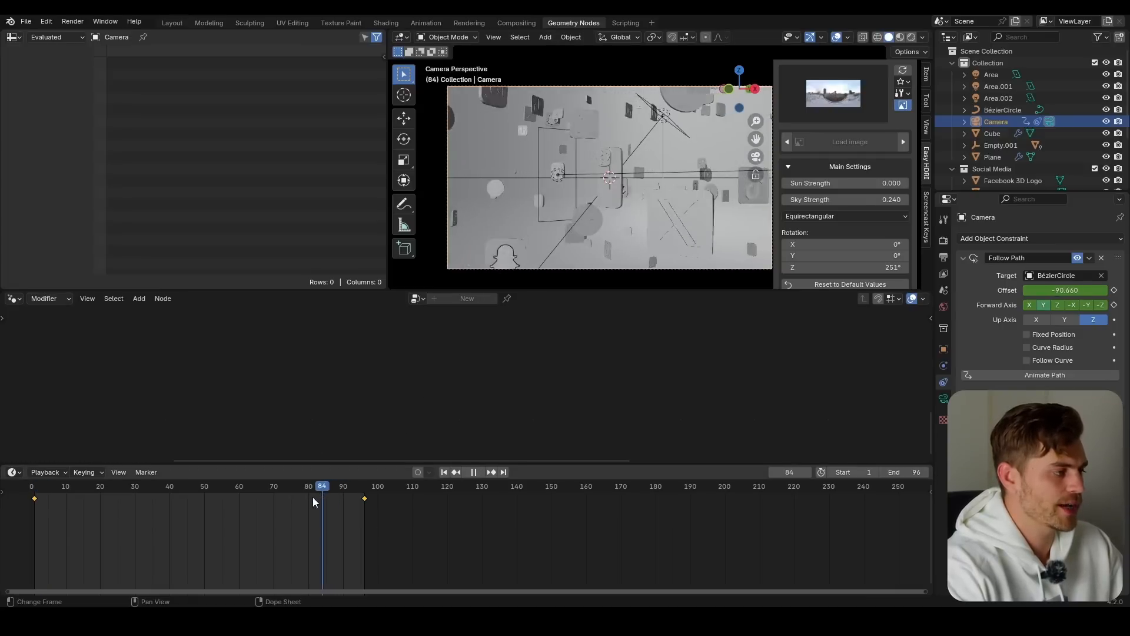
mouse_move(312, 496)
left_mouse_down()
mouse_move(294, 497)
mouse_move(327, 497)
left_mouse_up()
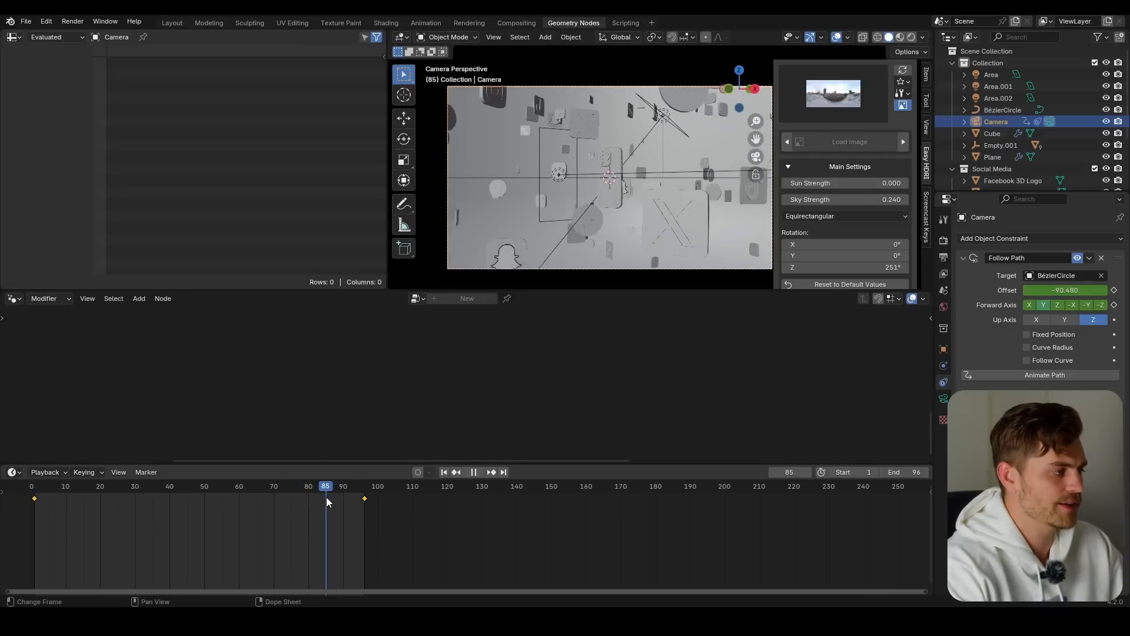
key("space")
Step: Duplicate the Youtube 3D Logo and move the copy into the main Collection
middle_click_drag(641, 182, 647, 189)
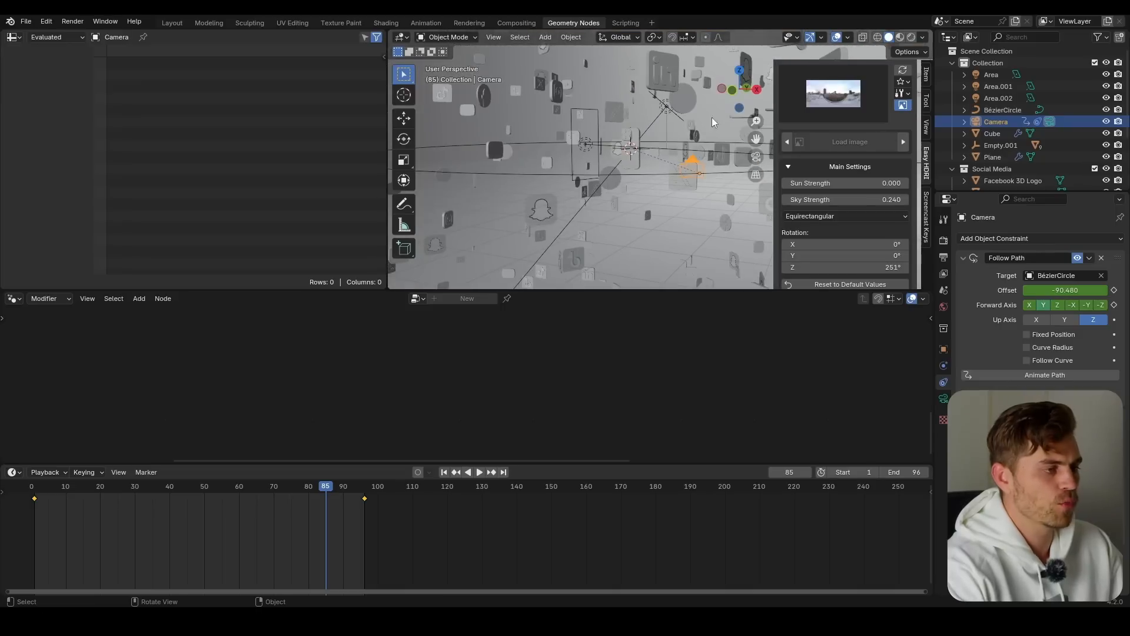
scroll(1076, 151, "down", 4)
middle_click_drag(556, 192, 643, 183)
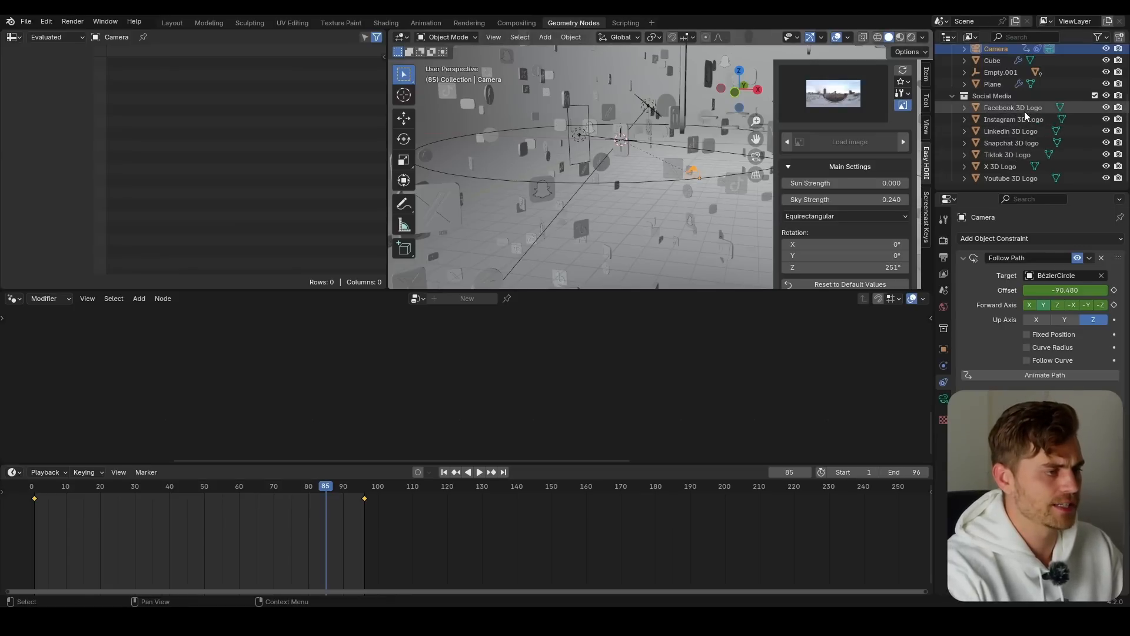
left_click(1018, 175)
scroll(1027, 165, "up", 1)
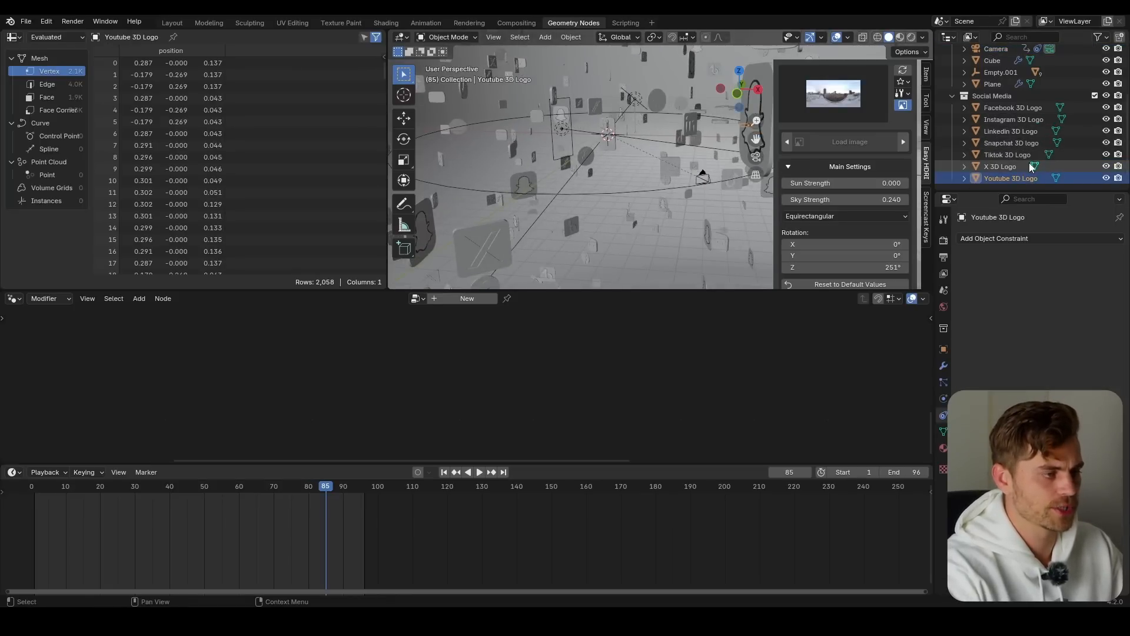
scroll(1025, 168, "down", 1)
key("shift+d")
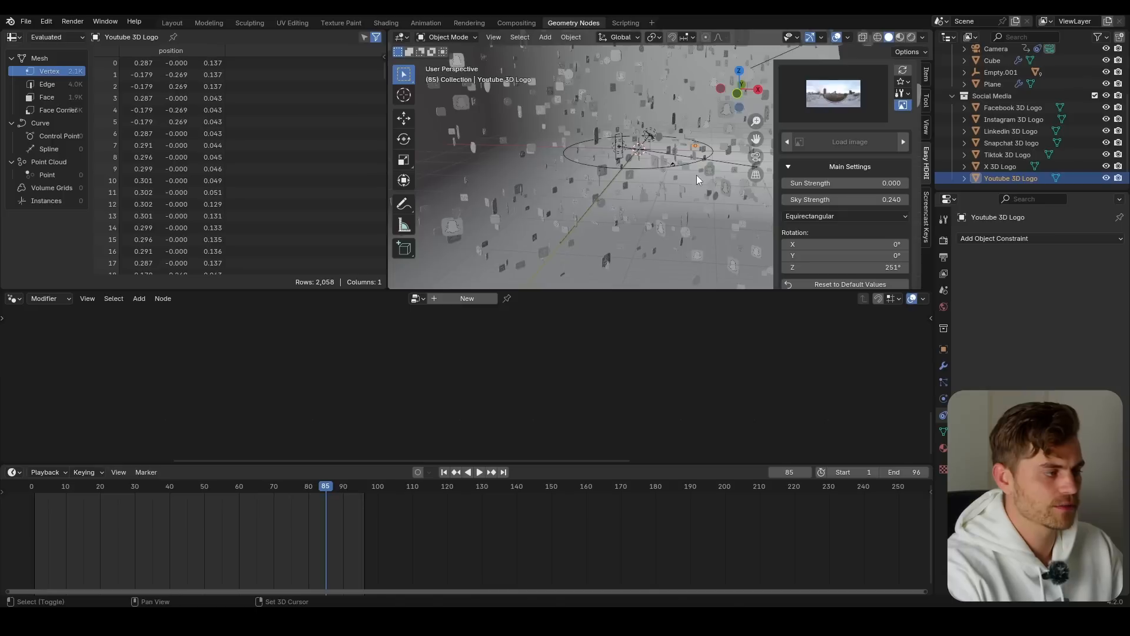
left_click(708, 180)
scroll(1016, 172, "down", 1)
left_click_drag(1018, 177, 1008, 64)
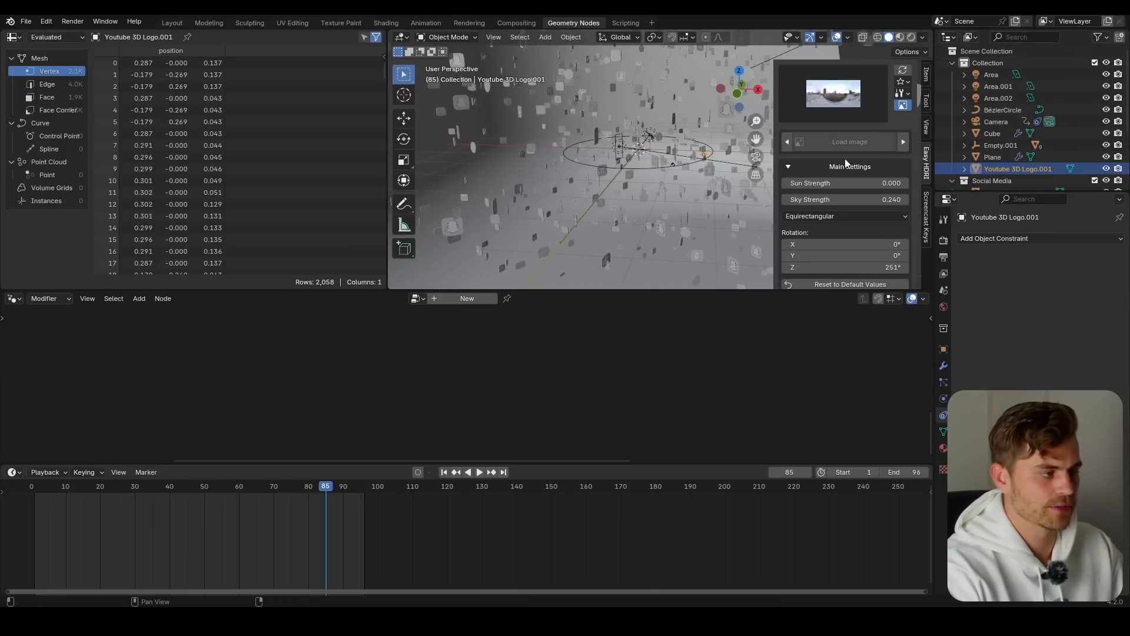
Step: Move the YouTube logo copy close to the camera on its path
middle_click_drag(688, 177, 731, 186)
key("g")
left_click(666, 224)
middle_click_drag(668, 223, 577, 200)
key("g")
left_click(480, 139)
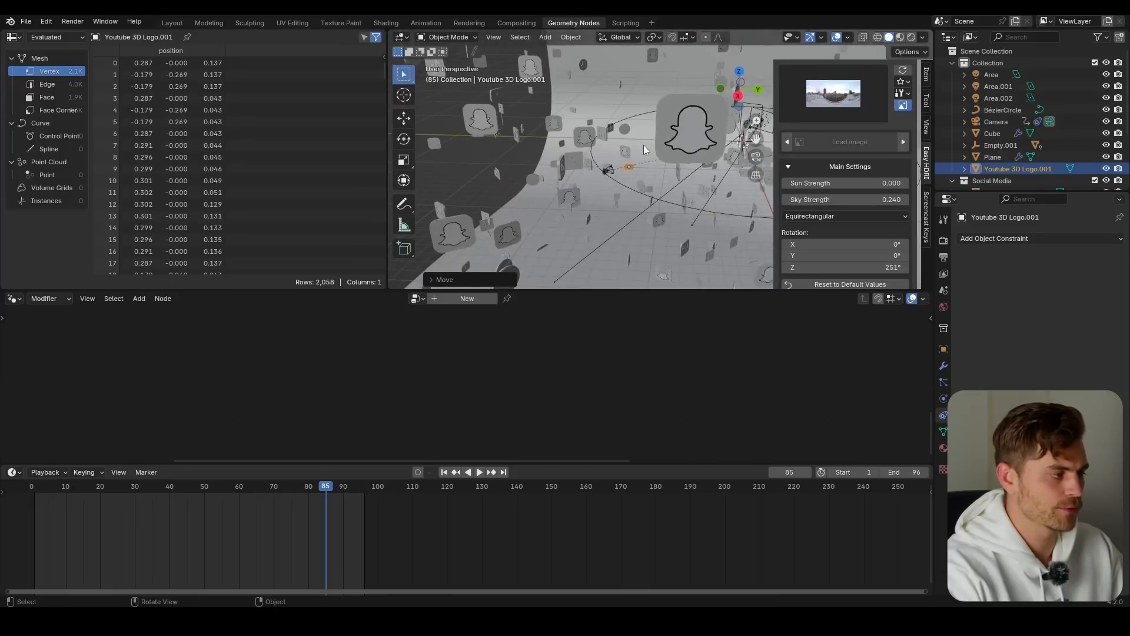
Step: Rotate the YouTube logo copy about the global X axis to face the camera, and scrub past frame 87 to check it
middle_click_drag(644, 145, 580, 175)
key("KP_0")
key("r")
key("x")
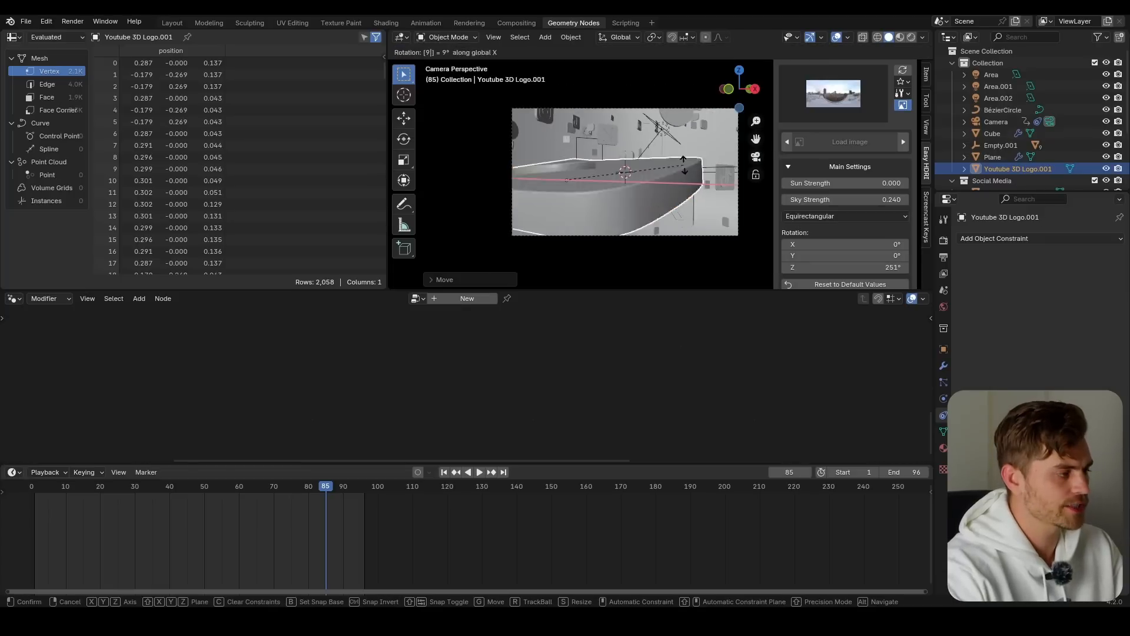
left_click(692, 177)
mouse_move(330, 484)
left_mouse_down()
mouse_move(354, 485)
mouse_move(281, 486)
mouse_move(346, 488)
mouse_move(293, 489)
mouse_move(335, 491)
left_mouse_up()
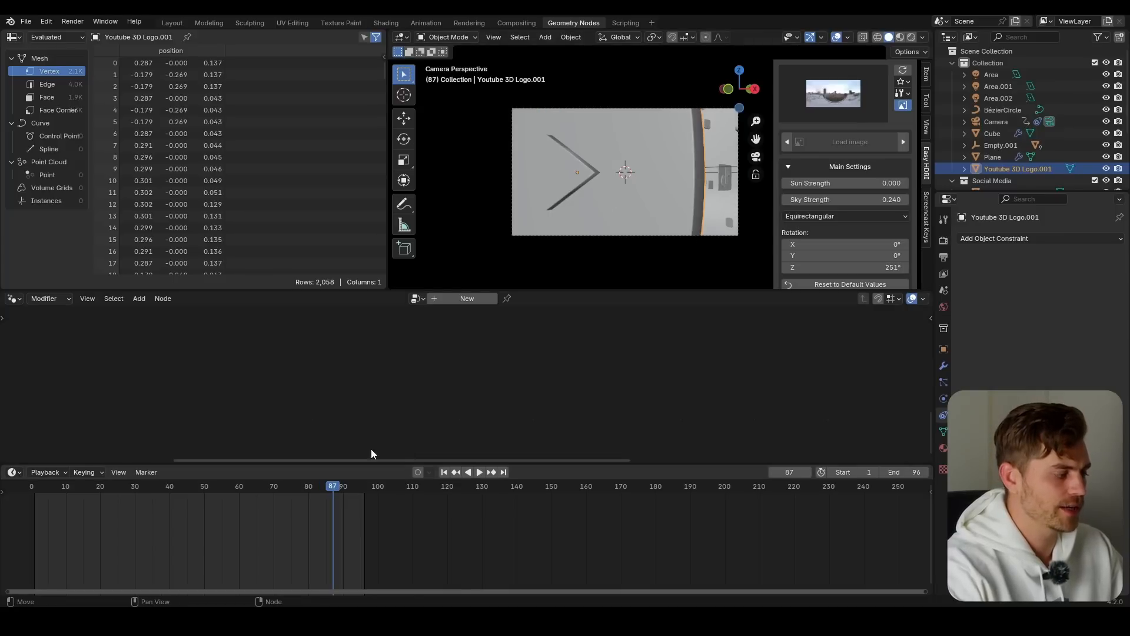
left_click_drag(335, 490, 352, 490)
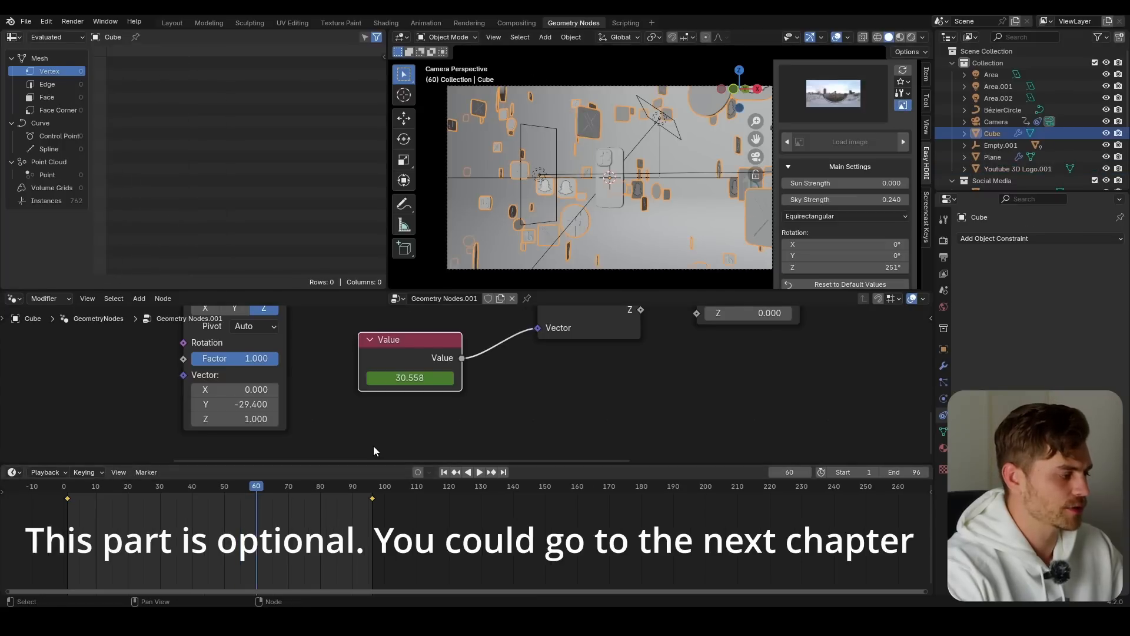
Step: Delete the logo rotation's Value keyframe at frame 96
scroll(364, 499, "down", 1)
scroll(419, 522, "left", 5, "ctrl")
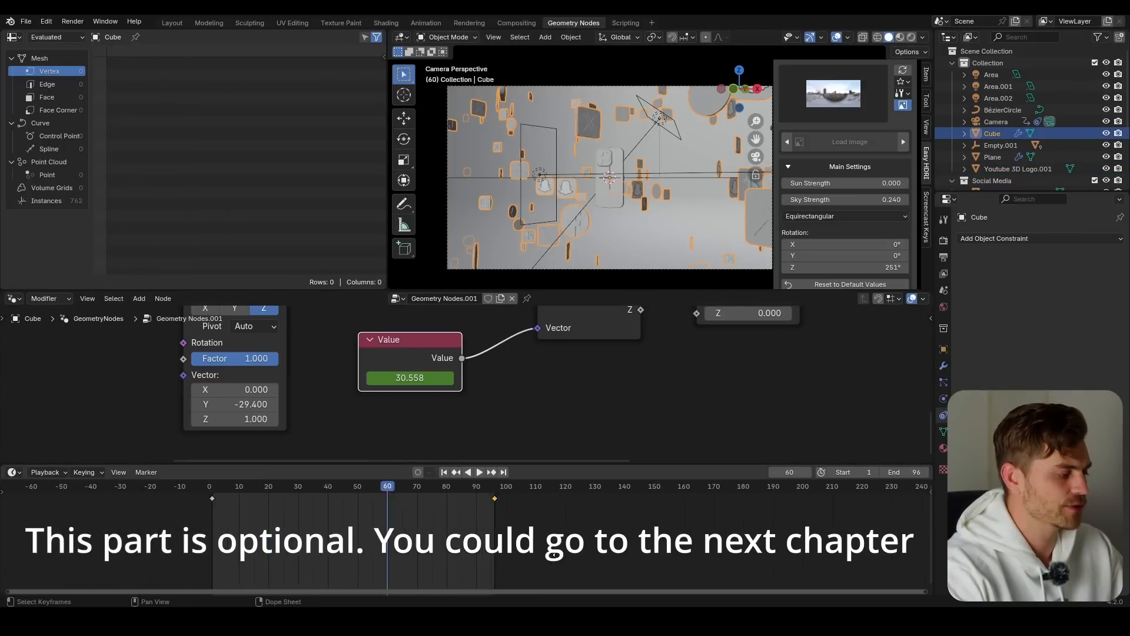
key("g")
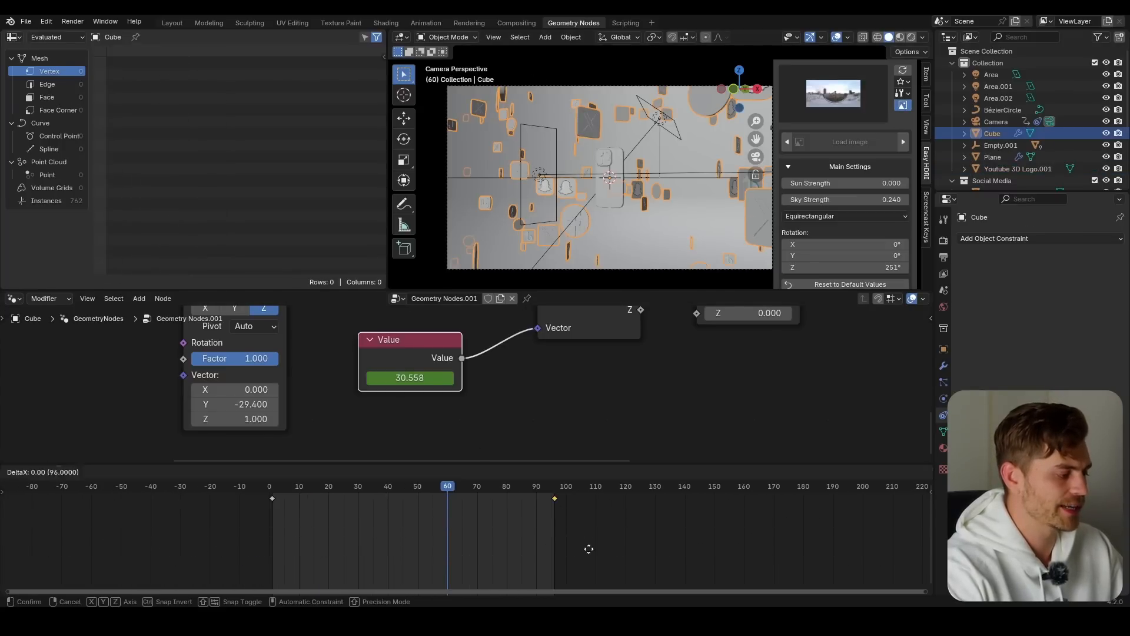
left_click(393, 556)
key("x")
left_click(388, 552)
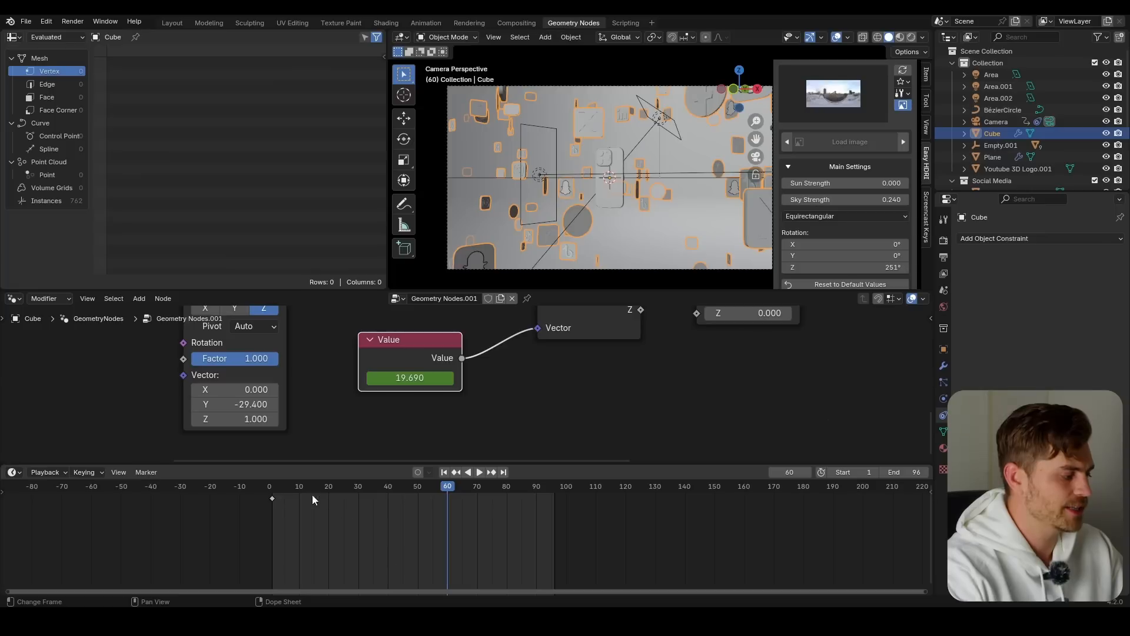
Step: Set the Value node to 24.490 at frame 20 and keyframe it
left_click(292, 489)
key("space")
left_click_drag(299, 490, 329, 493)
left_click_drag(410, 378, 438, 378)
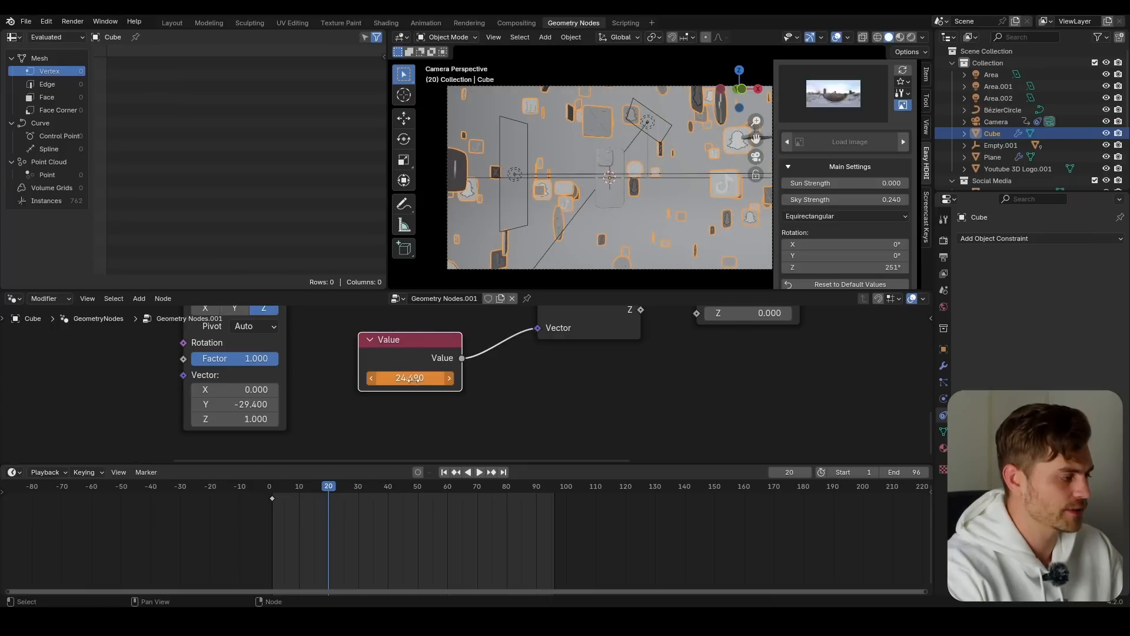
key("space")
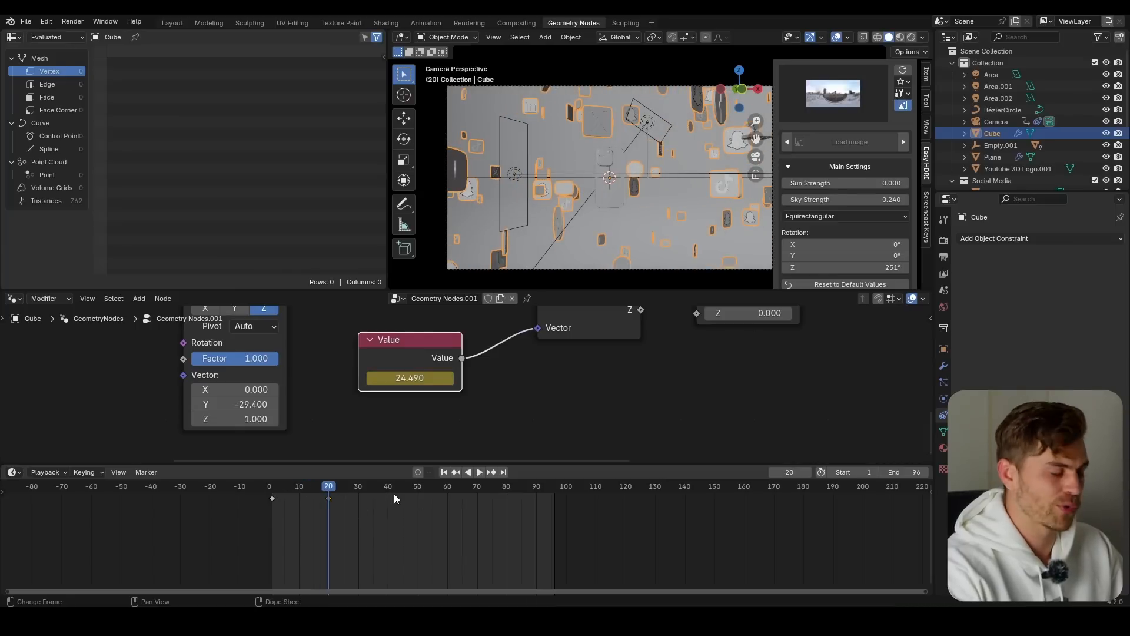
Step: Turn the timeline into an enlarged graph editor and fit the Value node's curve in it
key("ctrl+Tab")
left_click_drag(382, 464, 382, 380)
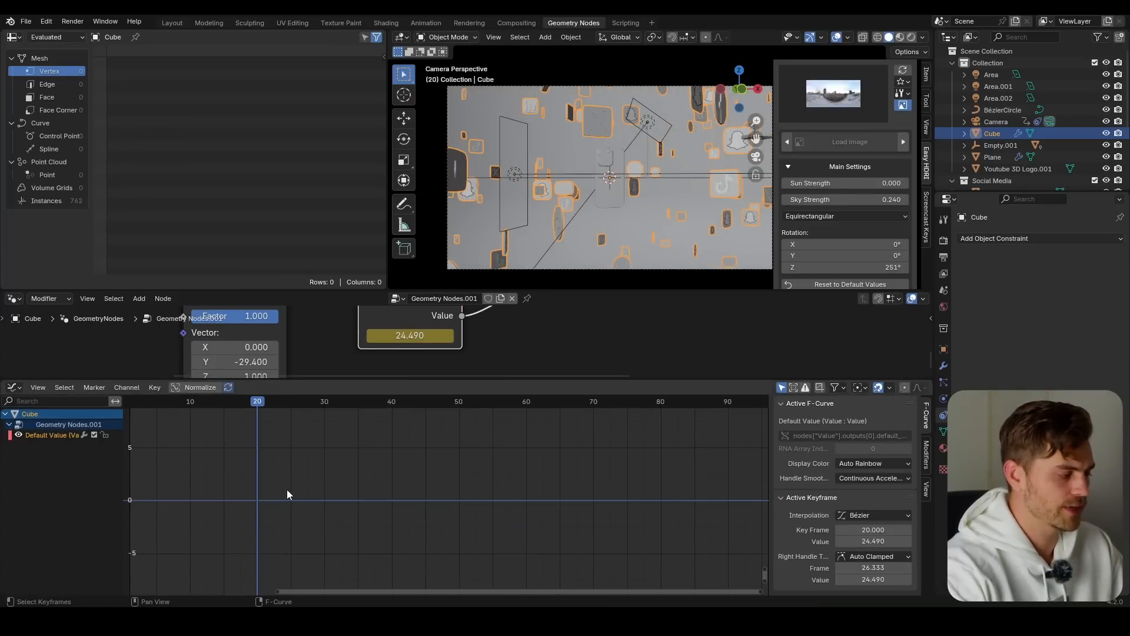
key("Home")
scroll(403, 483, "down", 2)
left_click(675, 426)
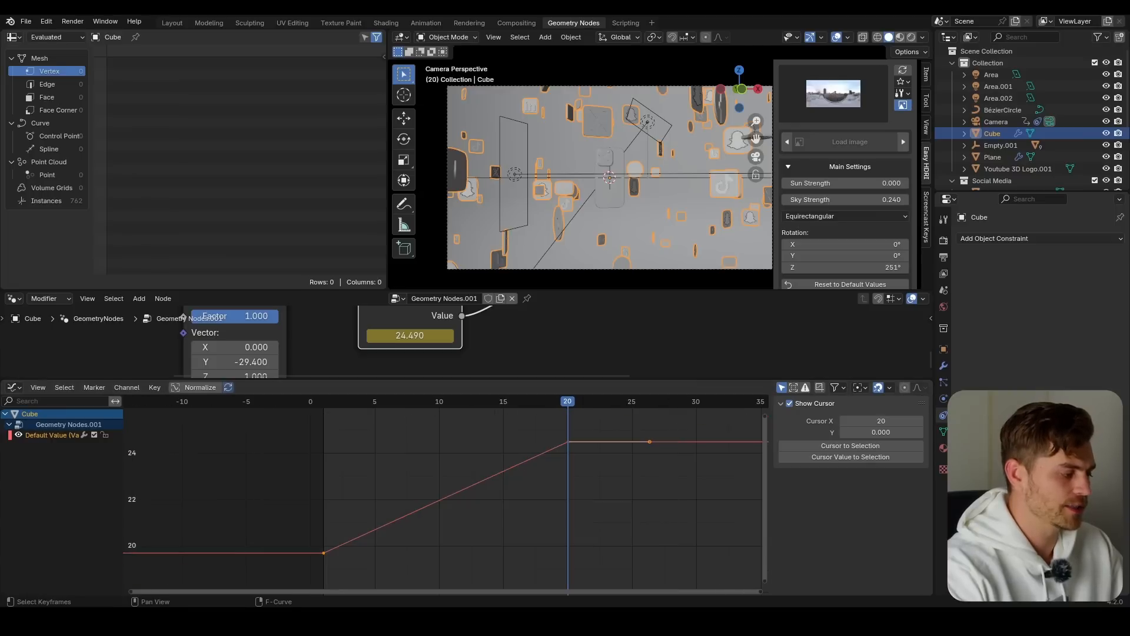
Step: Change the interpolation mode of the Value keyframes to Bézier
right_click(535, 515)
mouse_move(517, 502)
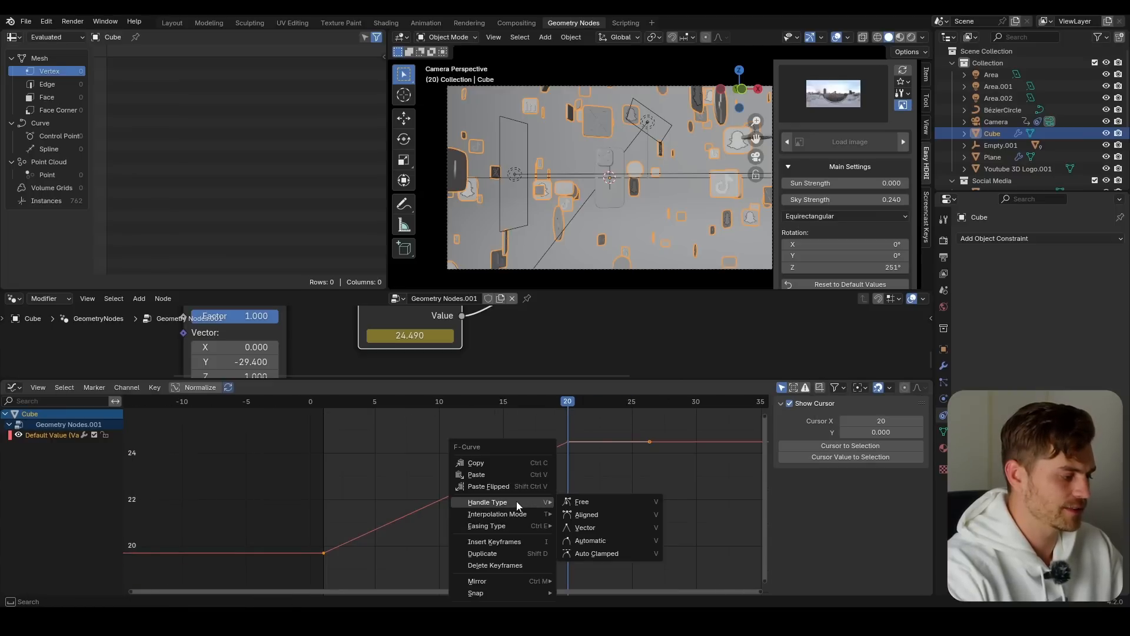
mouse_move(490, 514)
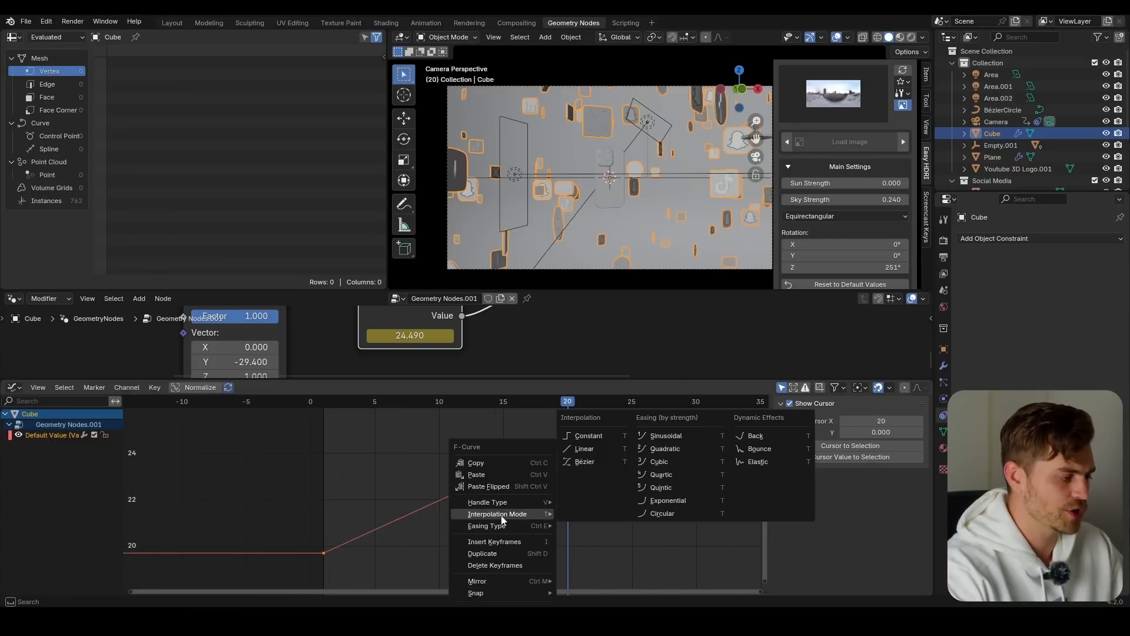
left_click(588, 458)
scroll(439, 491, "down", 1)
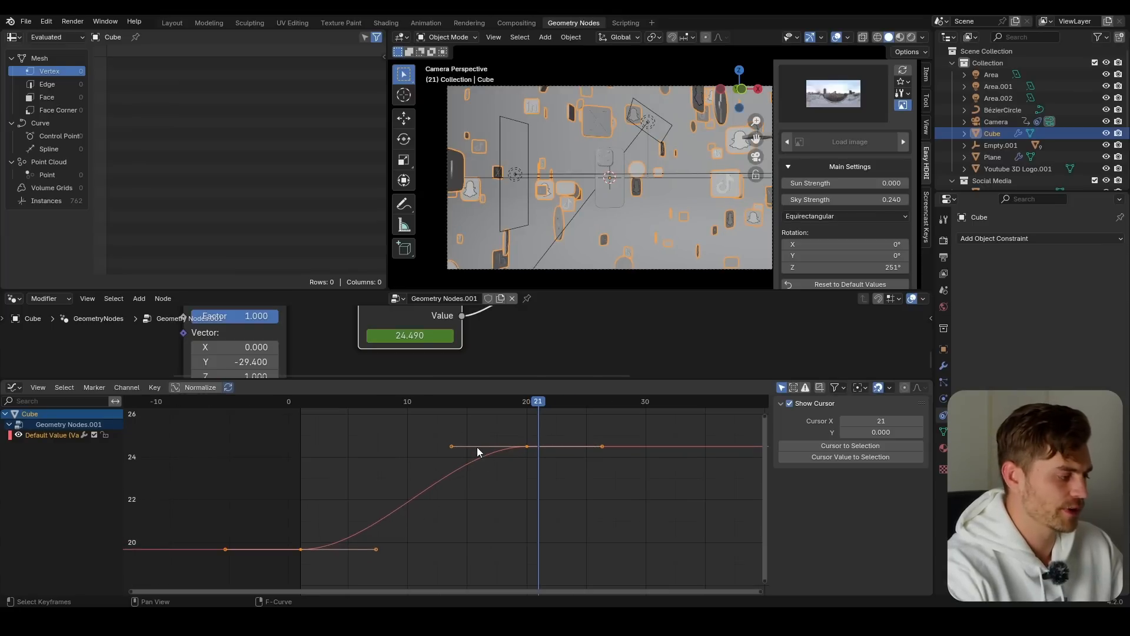
Step: Lengthen the Value keyframes' handles along X around individual centers for a steeper ease, and play back from frame 1
left_click(861, 387)
left_click(882, 442)
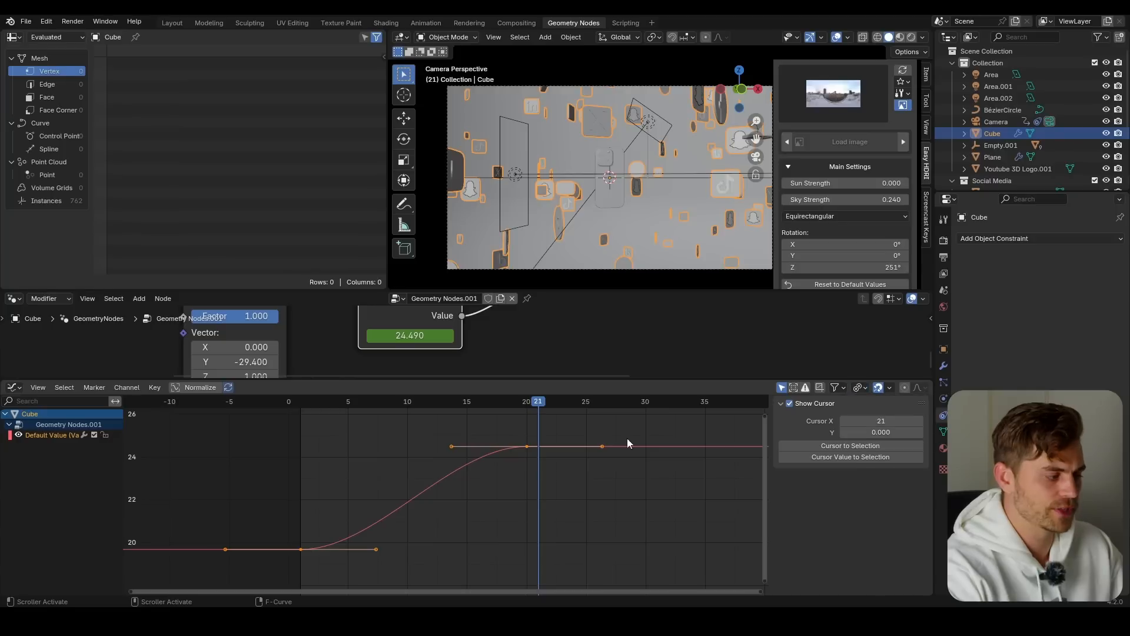
key("s")
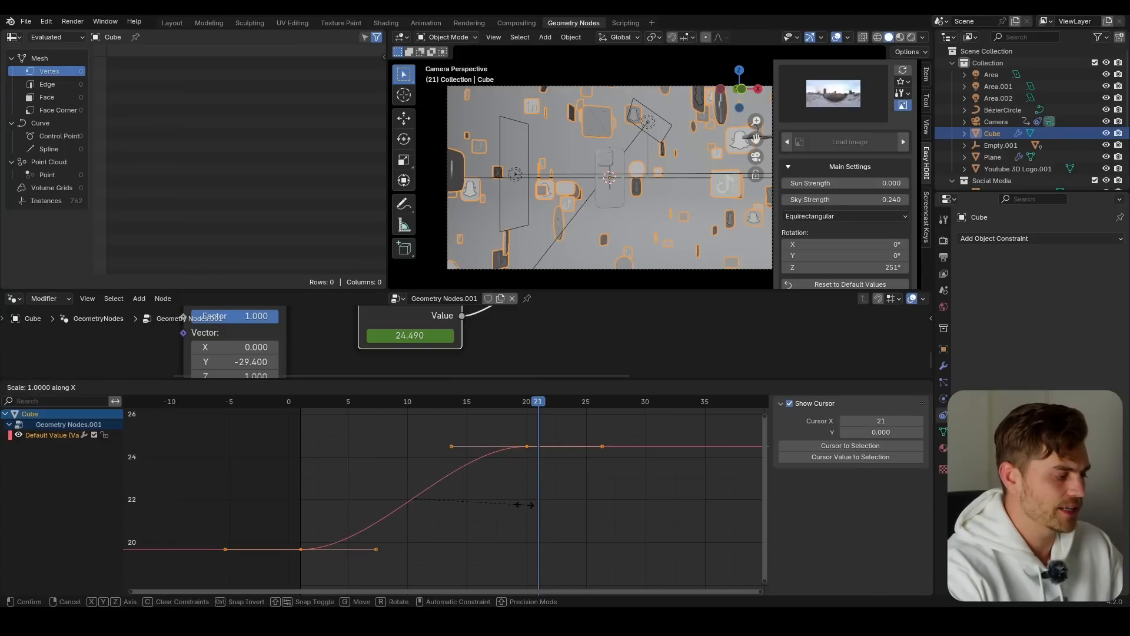
left_click(657, 523)
left_click(302, 403)
key("space")
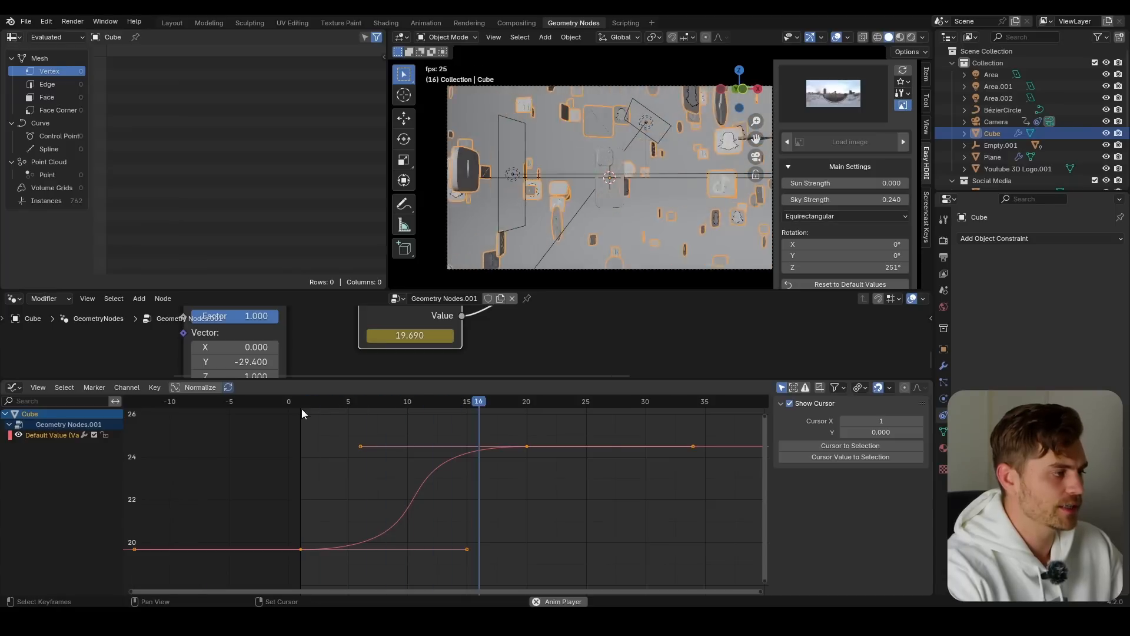
Step: Shorten the Value keyframes' handles for a gentler ease, play the animation back and save the file
key("space")
key("s")
left_click(365, 468)
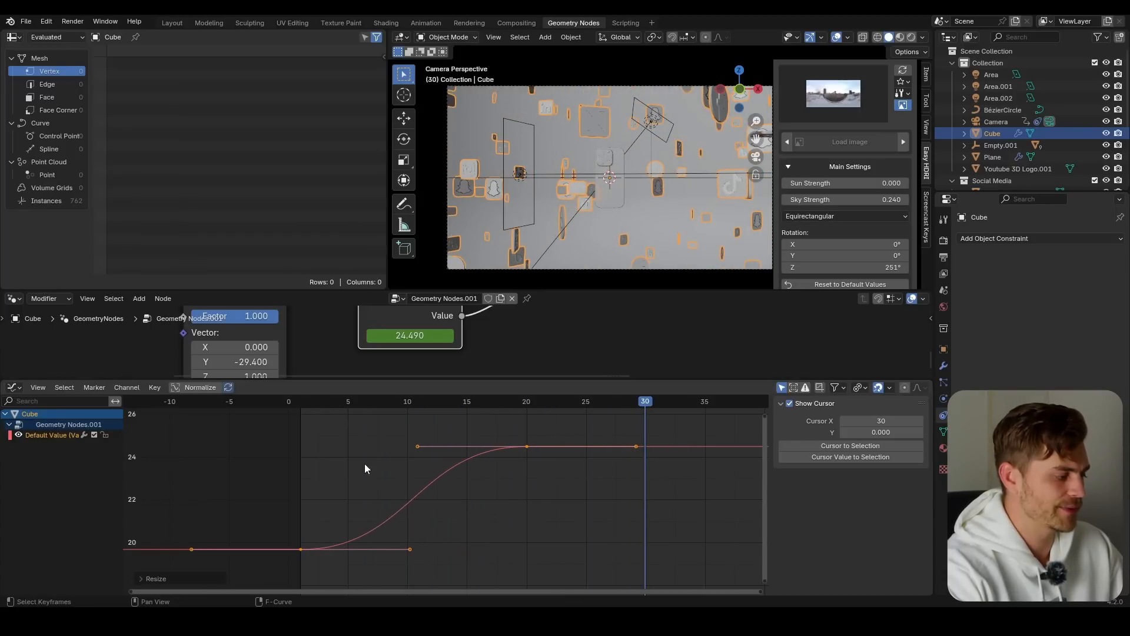
left_click(309, 398)
key("space")
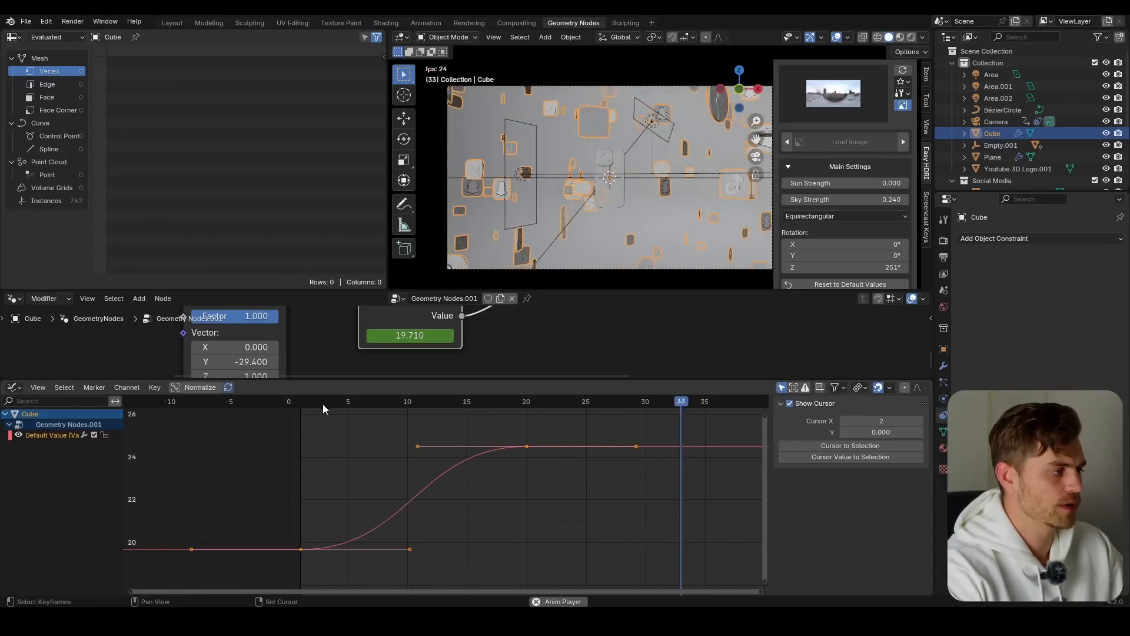
key("space")
key("ctrl+s")
Step: Add a Cycles modifier to the Value node's curve and set its After Mode to Repeat with Offset
scroll(513, 488, "down", 3)
left_click(58, 437)
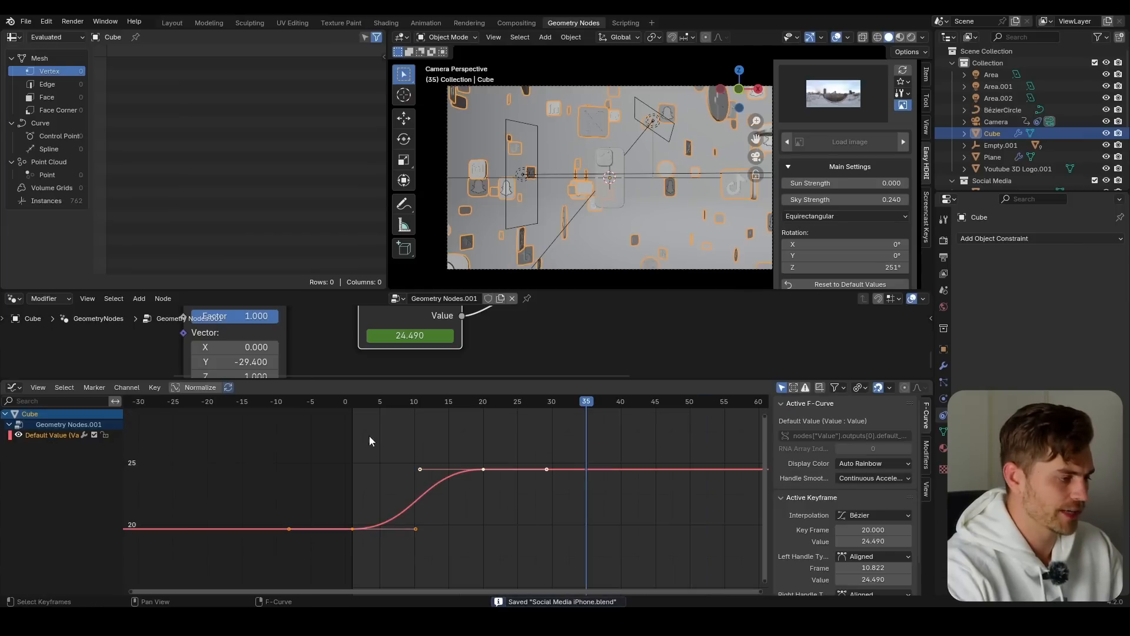
left_click(925, 453)
left_click(838, 406)
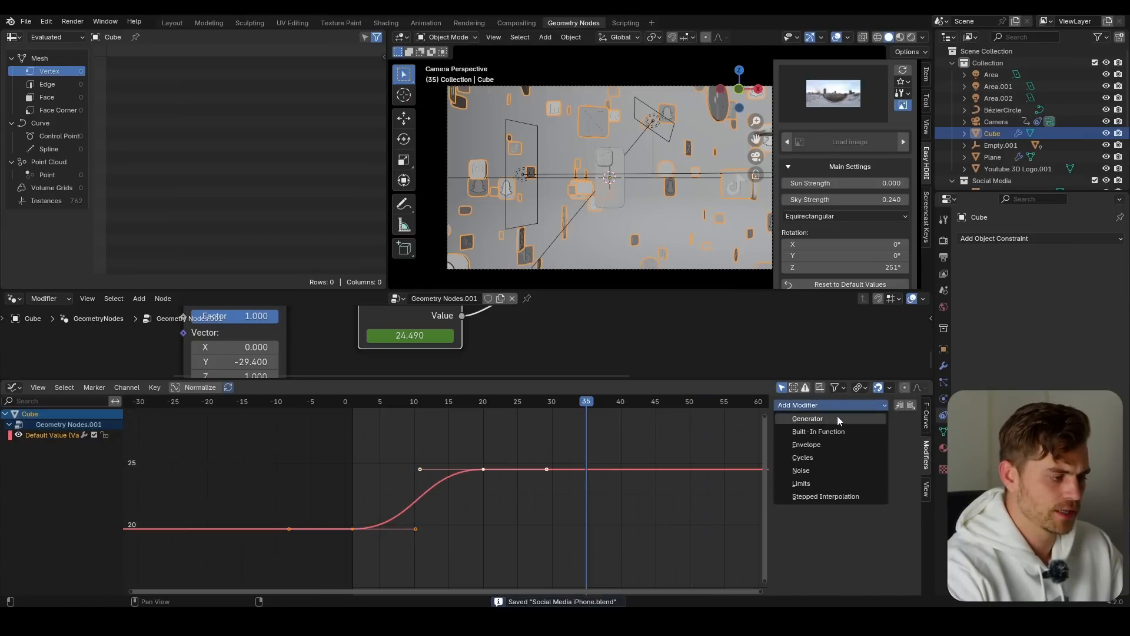
left_click(825, 458)
left_click(863, 471)
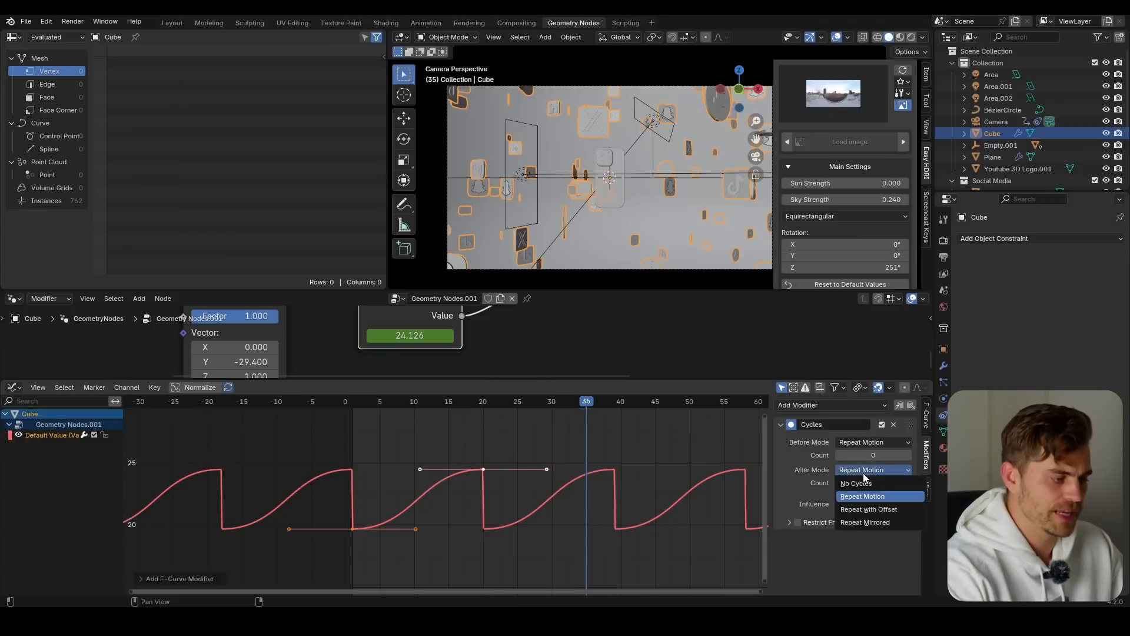
left_click(873, 509)
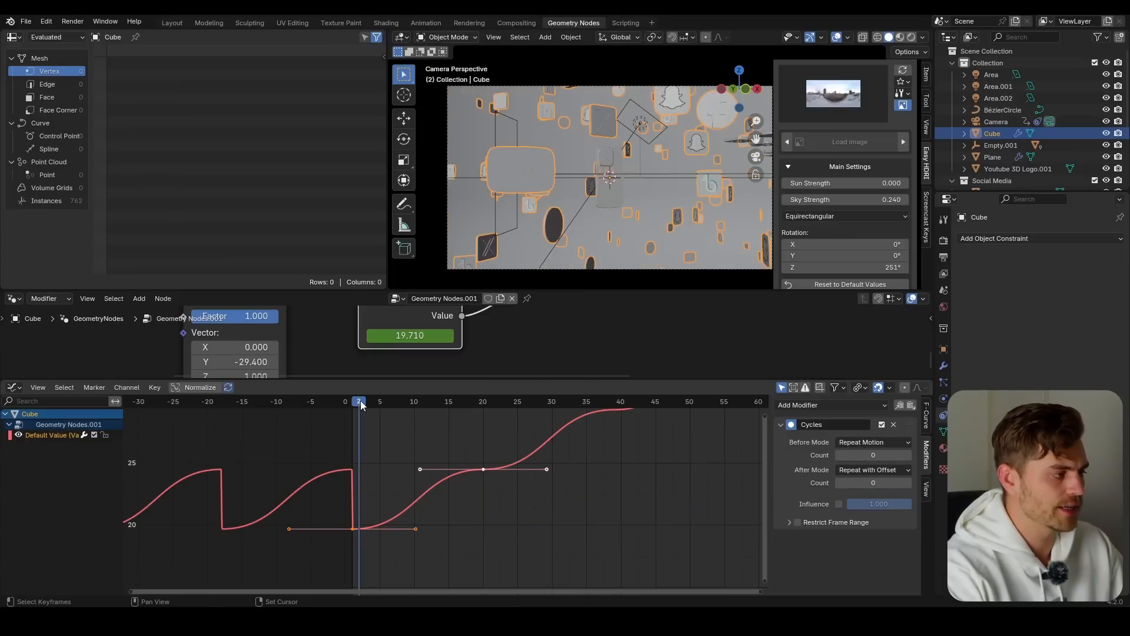
Step: Tilt the handles of the keyframes at frames 1 and 20 upward to smooth the repeating curve, and play back from frame 1
scroll(472, 485, "up", 3)
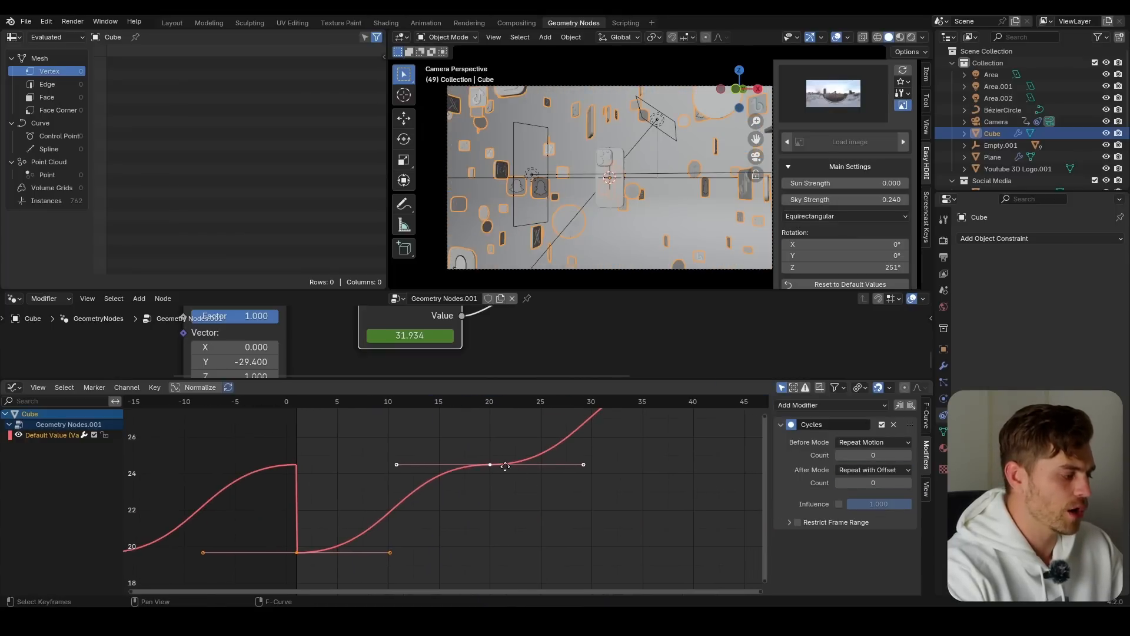
scroll(489, 512, "down", 3)
left_click_drag(468, 525, 387, 571)
key("g")
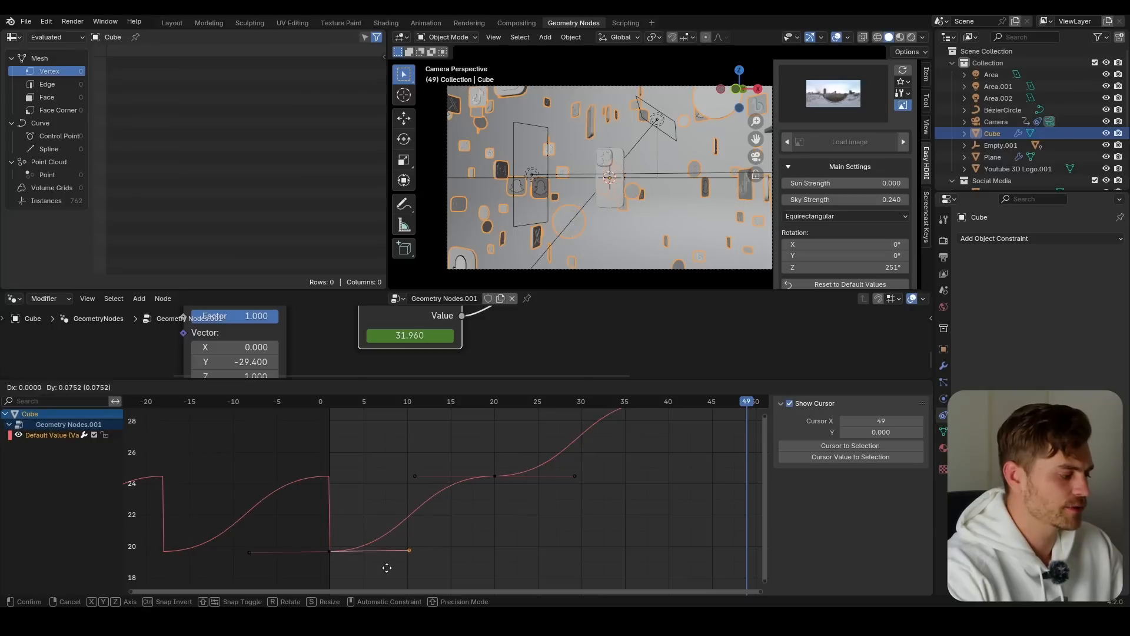
left_click(382, 556)
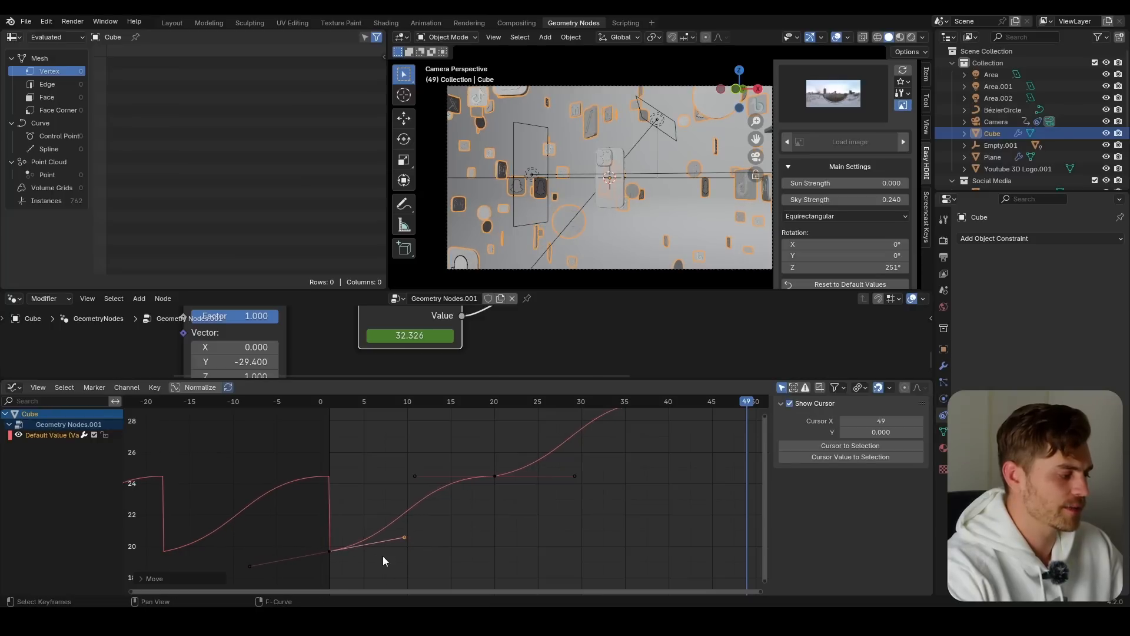
key("g")
left_click(562, 484)
left_click(328, 400)
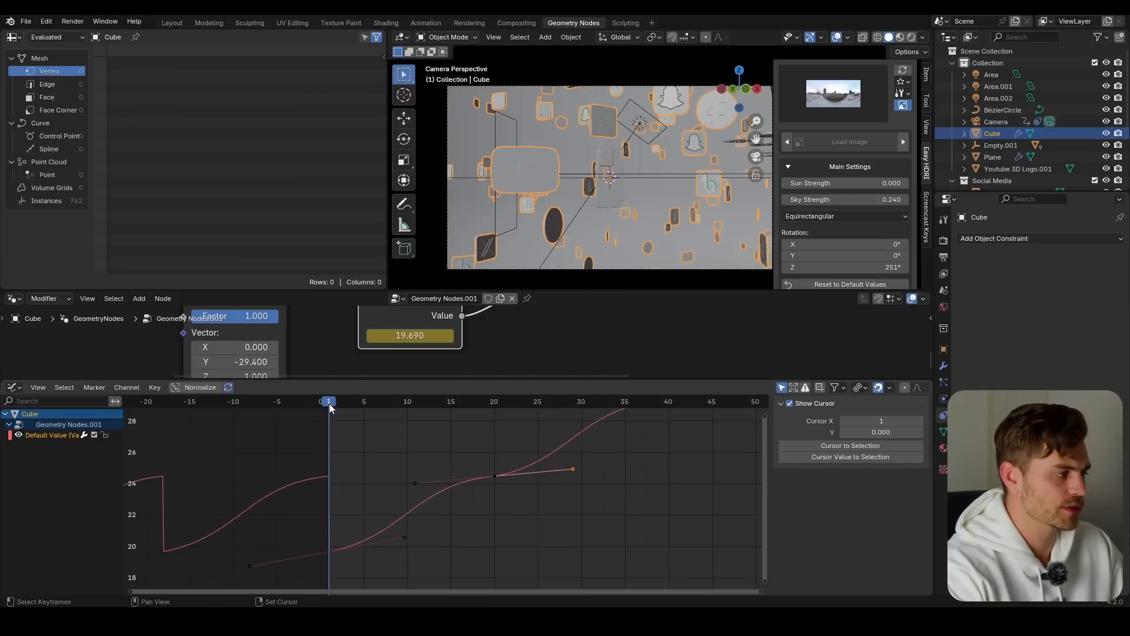
key("space")
key("space")
Step: Set the Cycles modifier's Before Mode to Repeat with Offset and play the animation from frame 1
scroll(425, 471, "up", 5)
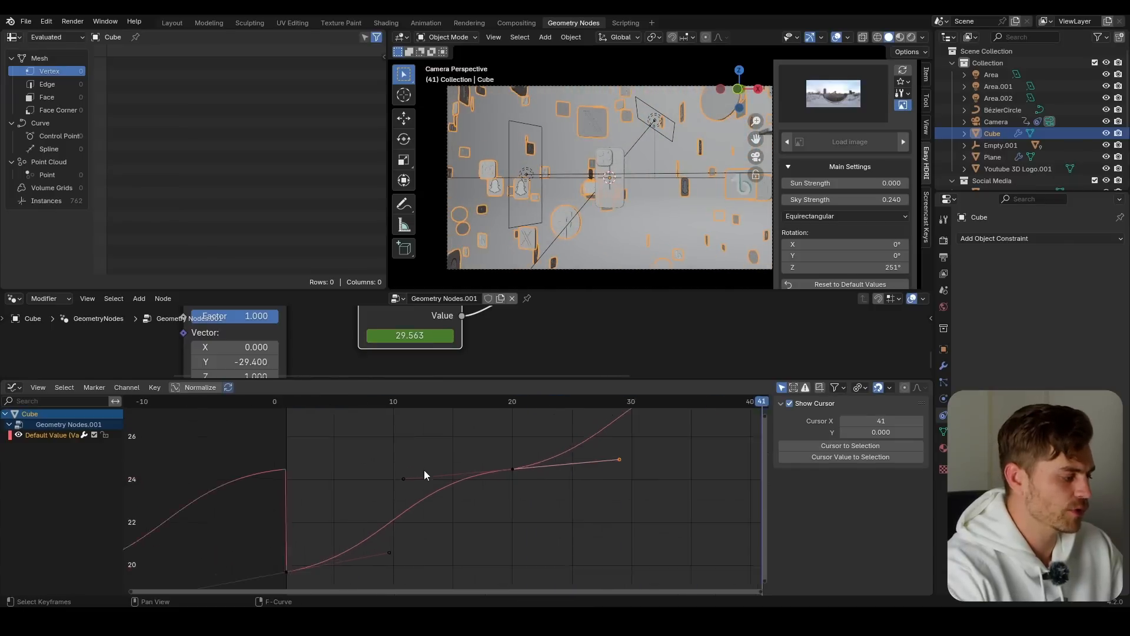
middle_click_drag(397, 525, 455, 488)
scroll(291, 515, "down", 3)
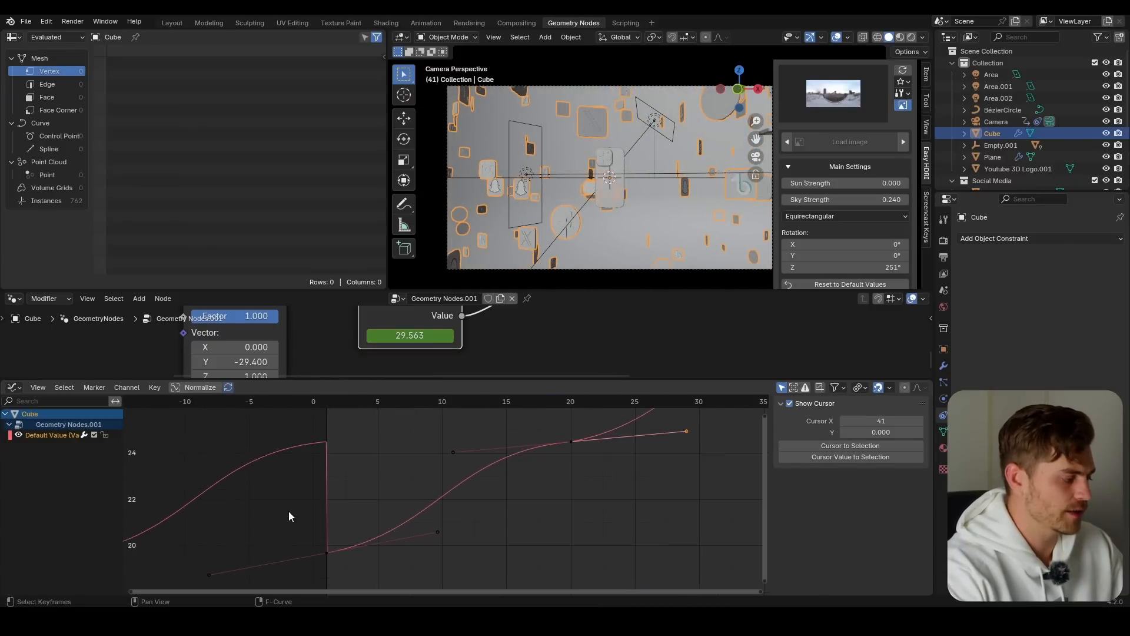
left_click(58, 439)
left_click(865, 441)
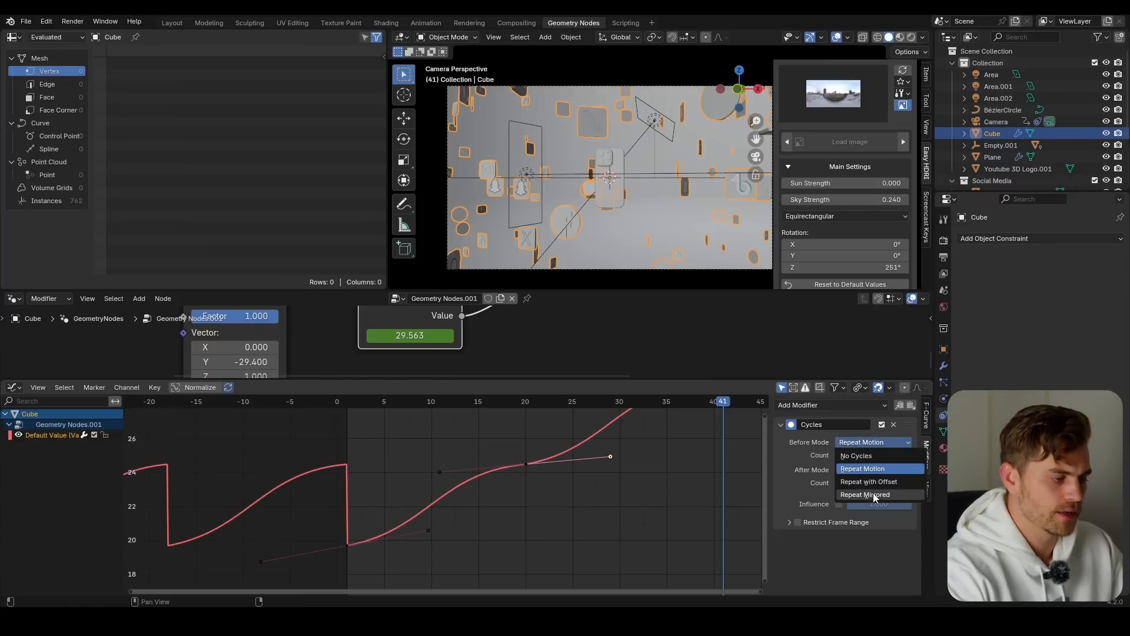
left_click(862, 480)
left_click(344, 402)
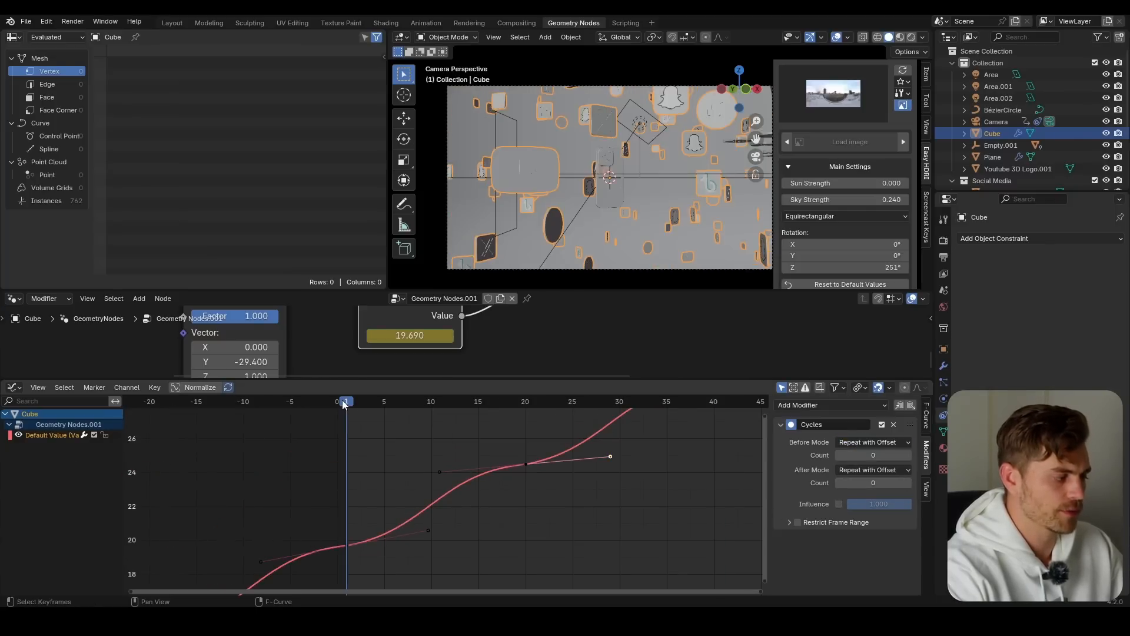
key("space")
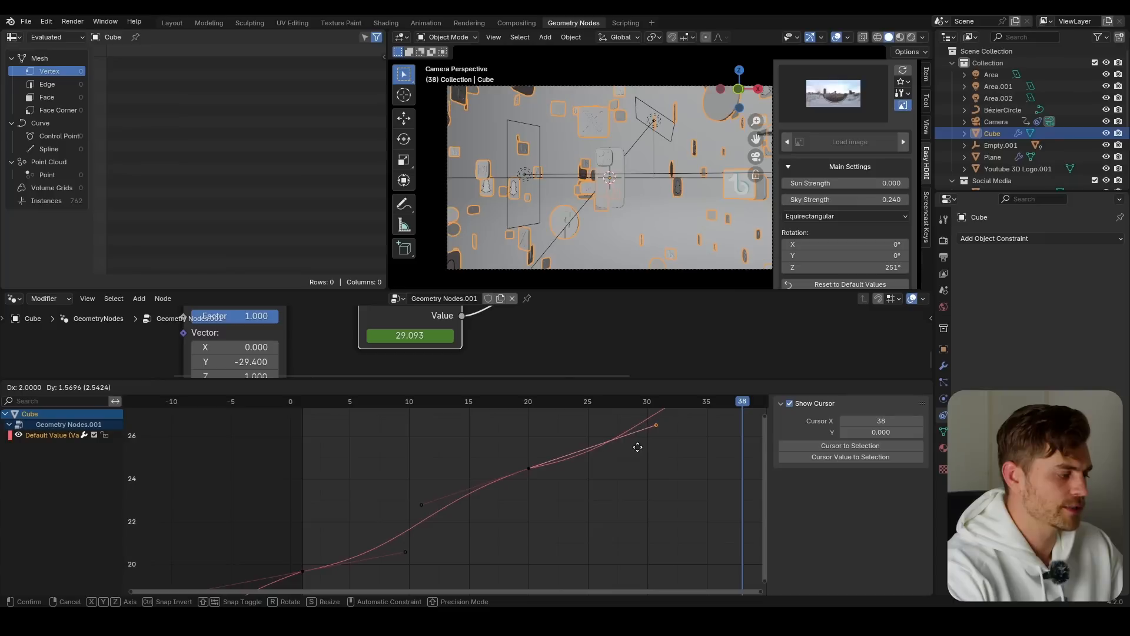
Step: Steepen the frame 20 keyframe's handles and lengthen its incoming handle along X
left_click(641, 454)
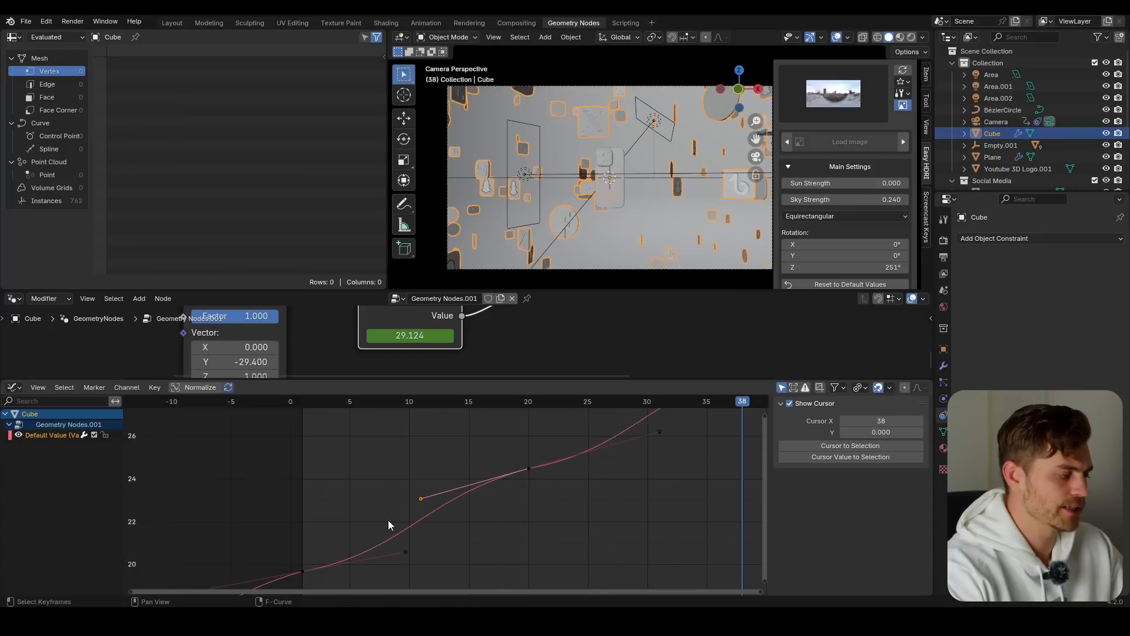
key("g")
key("x")
left_click(327, 533)
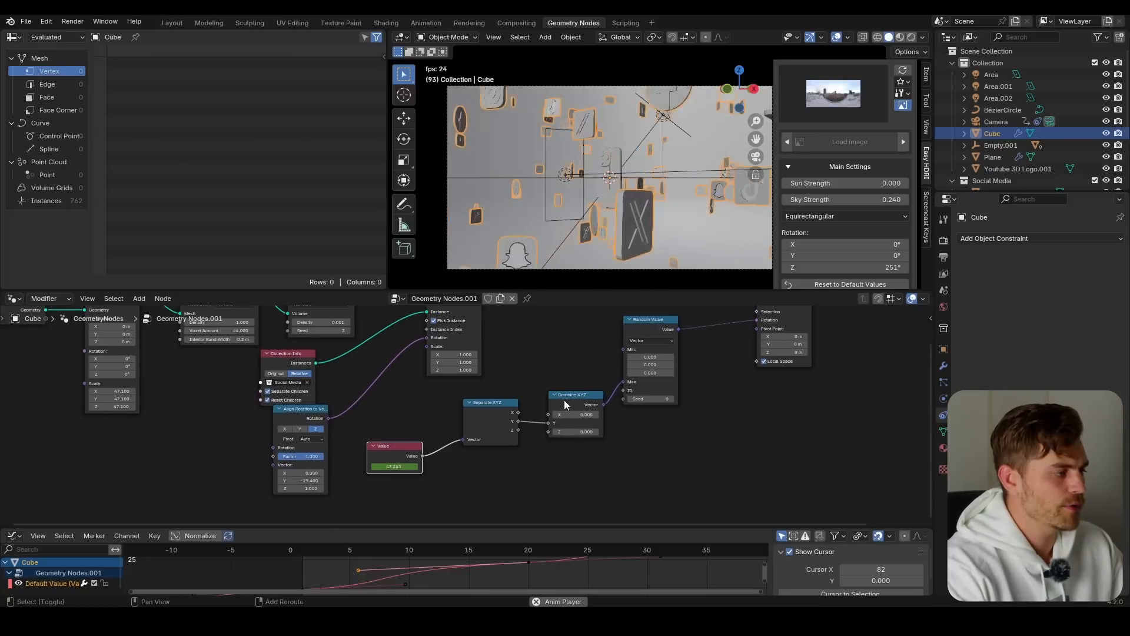
Step: Add a Scene Time node, feed its Frame output into the Separate XYZ vector in place of the Value node, and play back
scroll(532, 422, "up", 5)
middle_click_drag(528, 395, 416, 429)
scroll(441, 400, "down", 6)
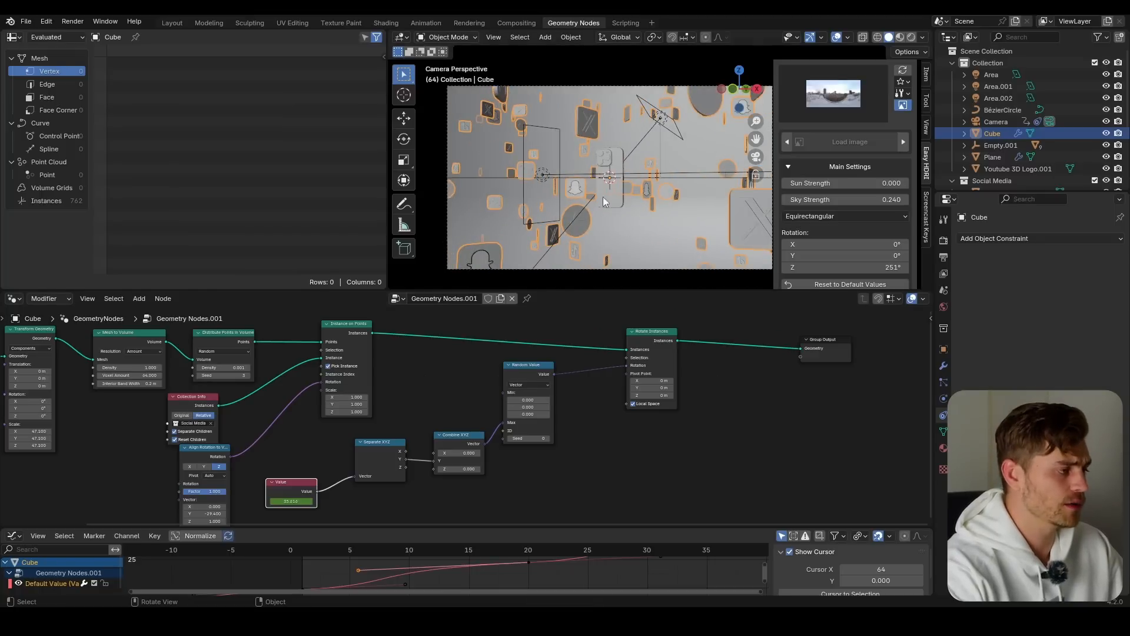
scroll(328, 464, "up", 2)
key("shift+a")
type("sce")
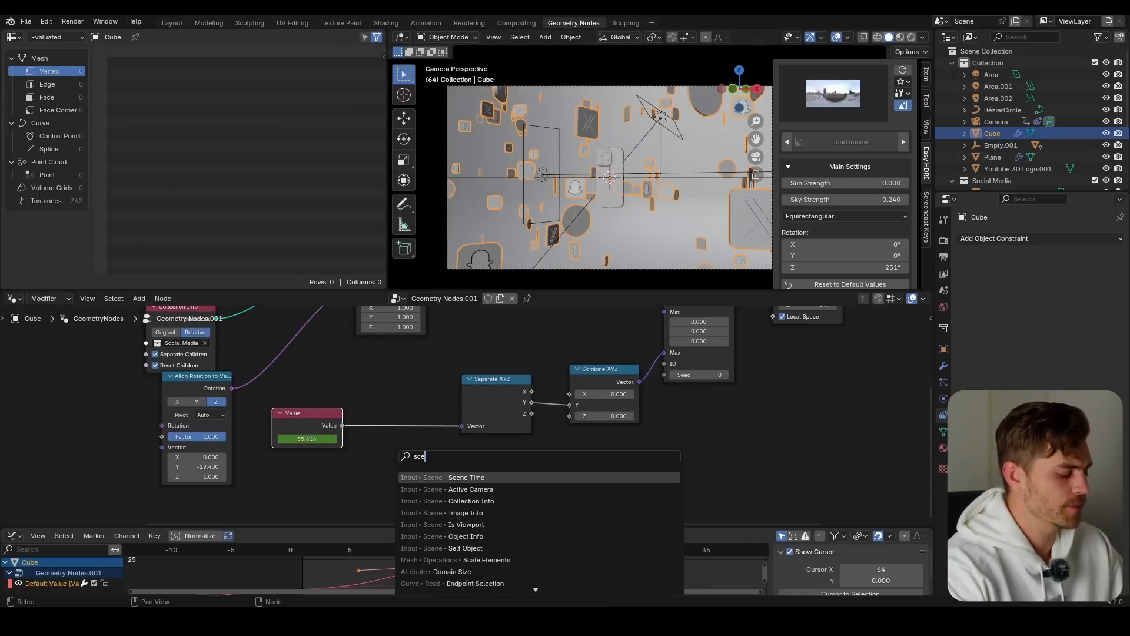
type("ne")
left_click(471, 477)
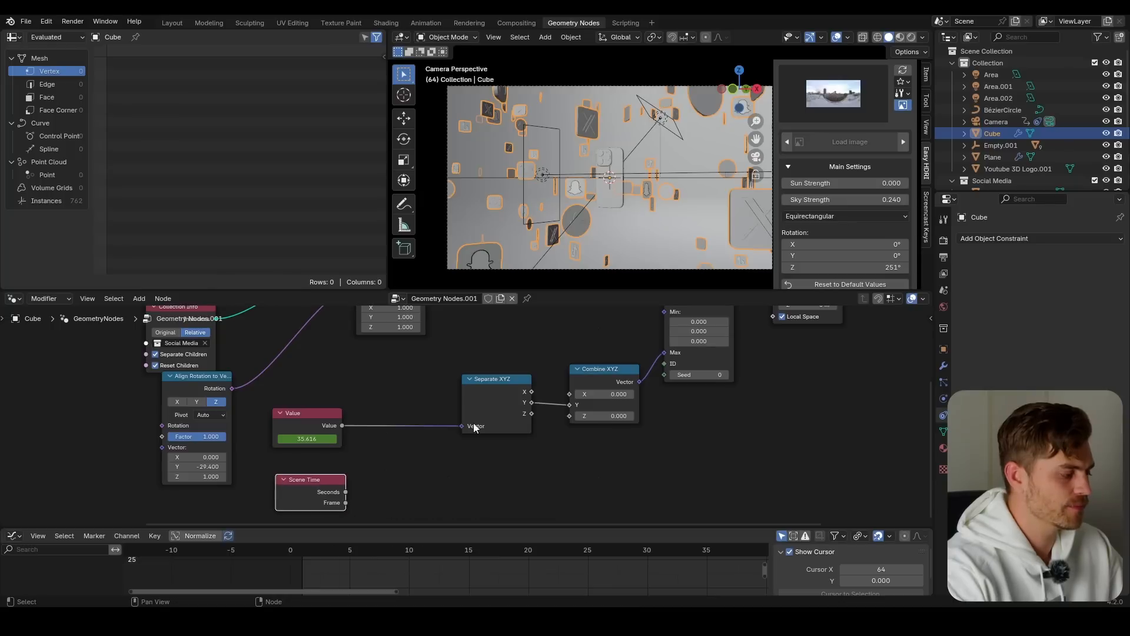
mouse_move(462, 426)
left_mouse_down()
mouse_move(429, 421)
mouse_move(391, 476)
mouse_move(459, 430)
left_mouse_up()
key("space")
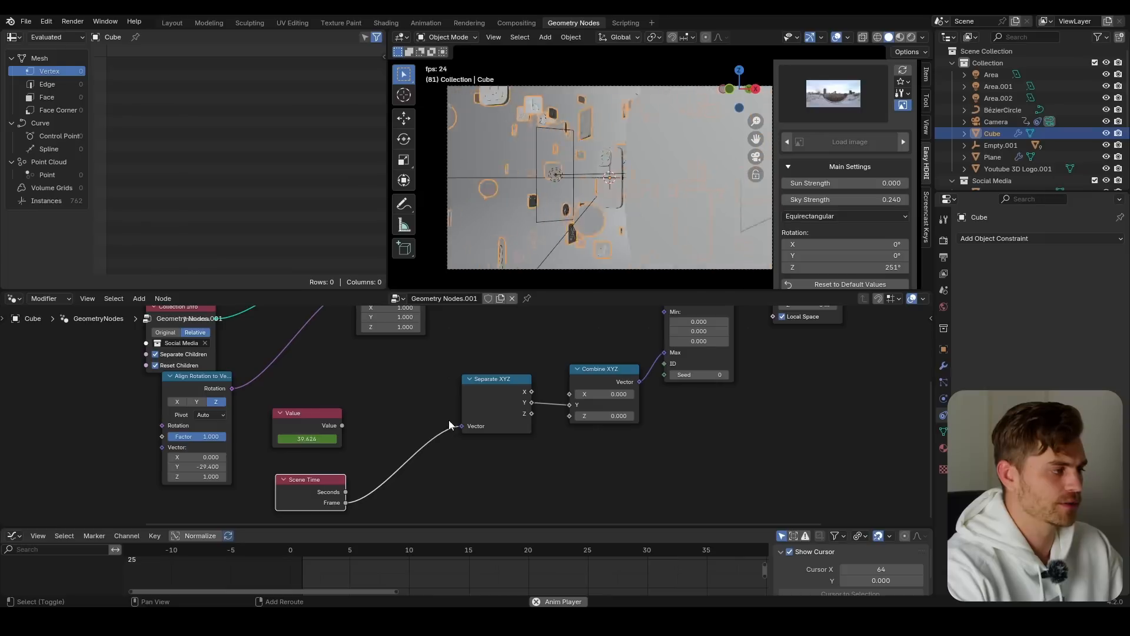
Step: Insert a Math node between Scene Time and Separate XYZ, set to Multiply by 0.1, and preview the animation
key("shift+a")
type("math")
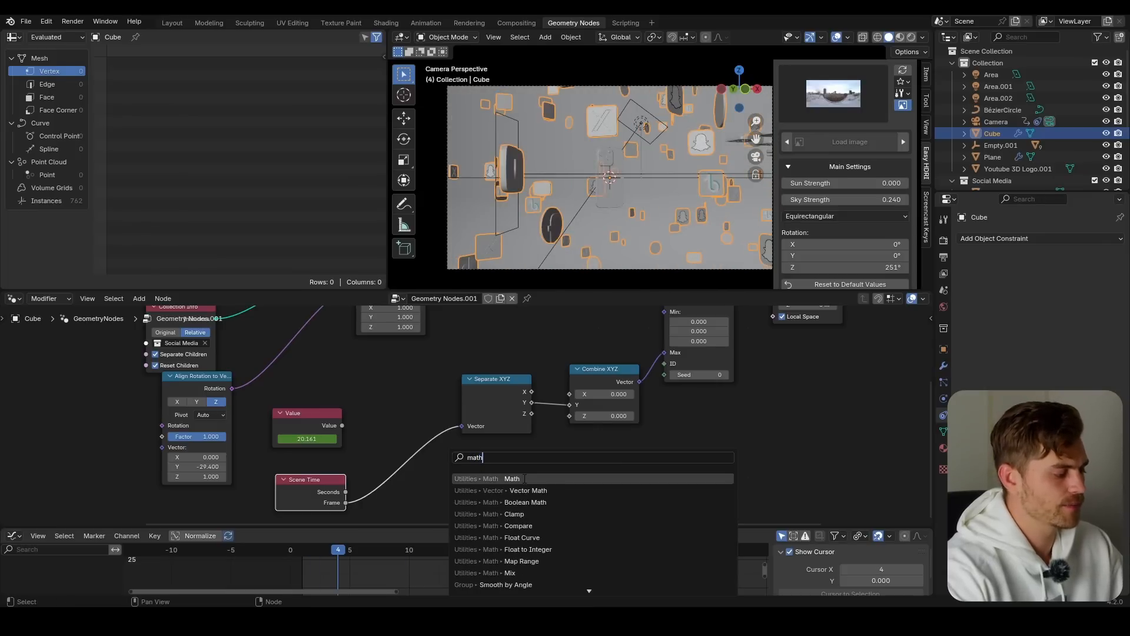
left_click(524, 479)
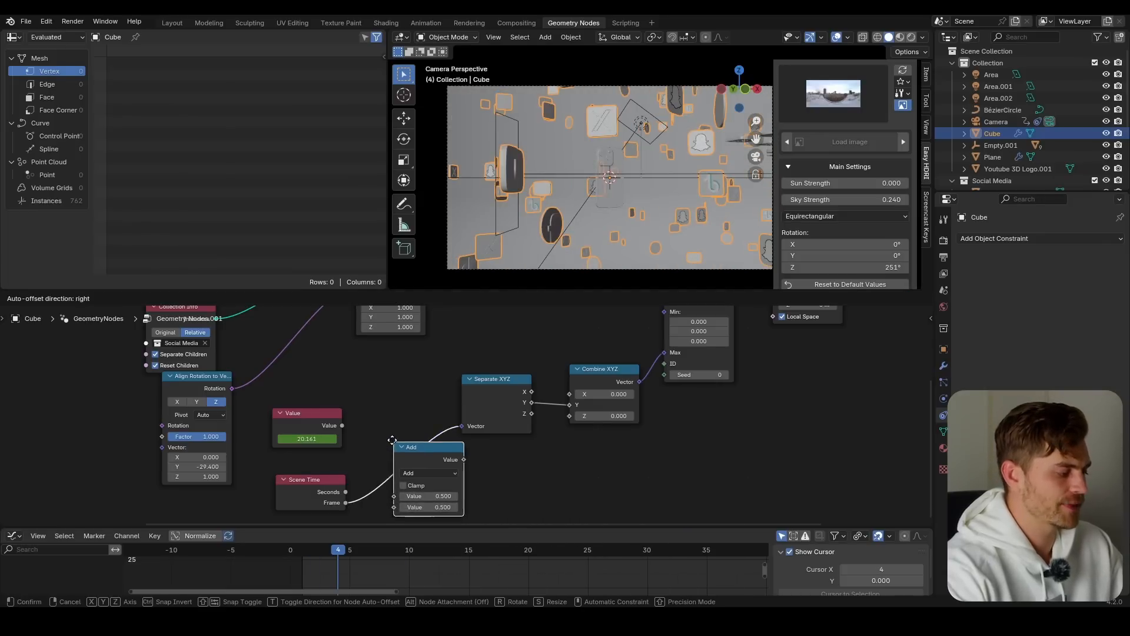
left_click(421, 466)
left_click(424, 469)
left_click(392, 366)
scroll(441, 435, "up", 3)
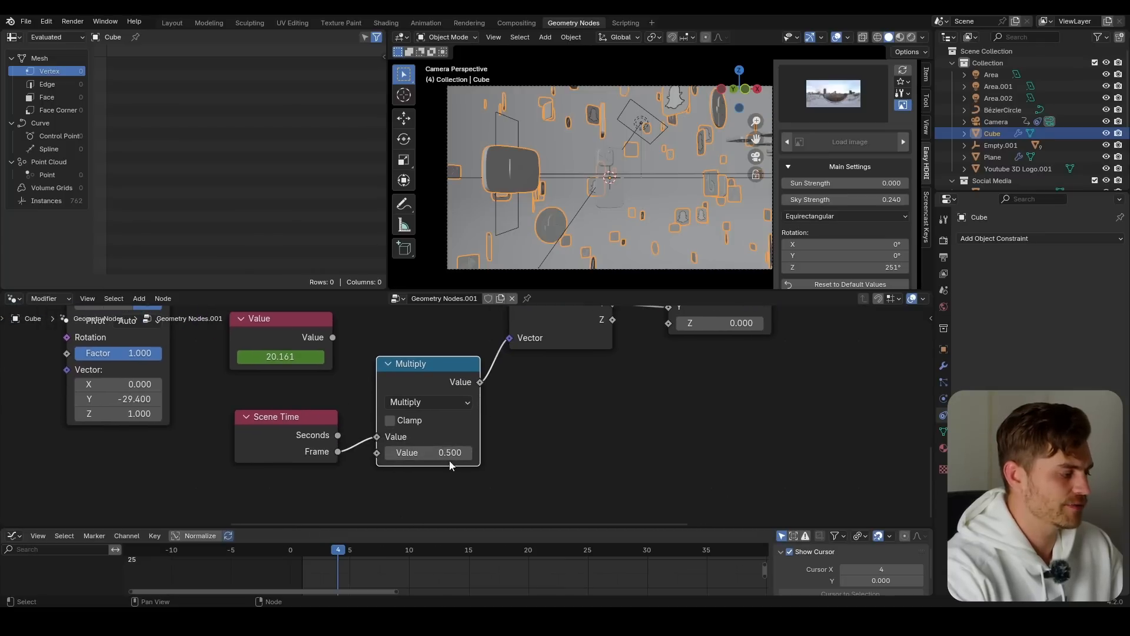
type("0.1")
key("Return")
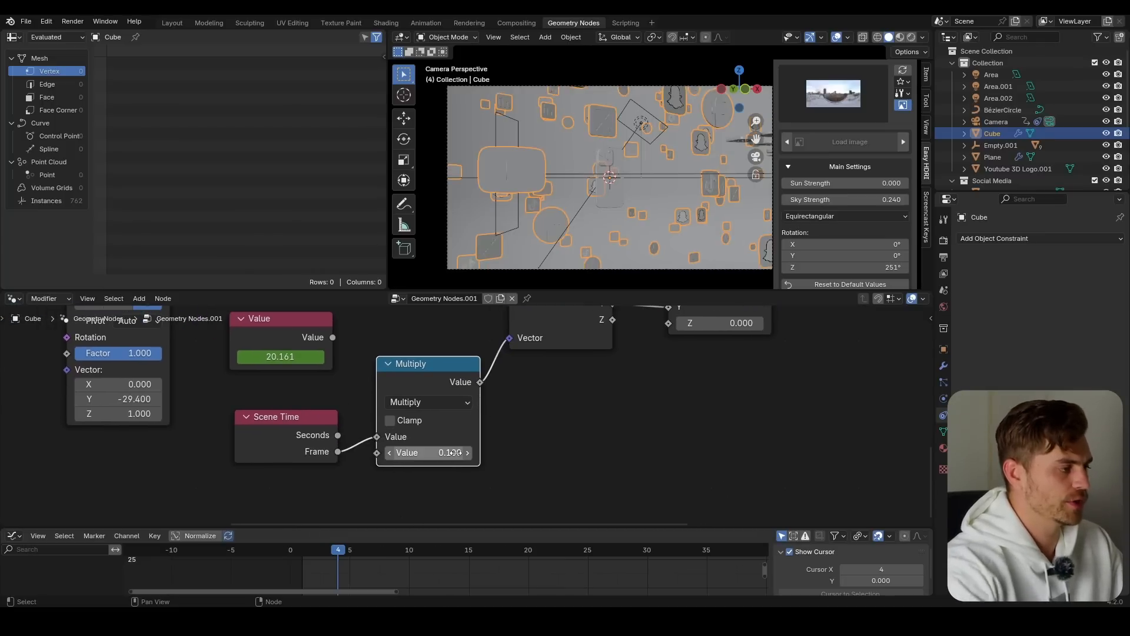
key("space")
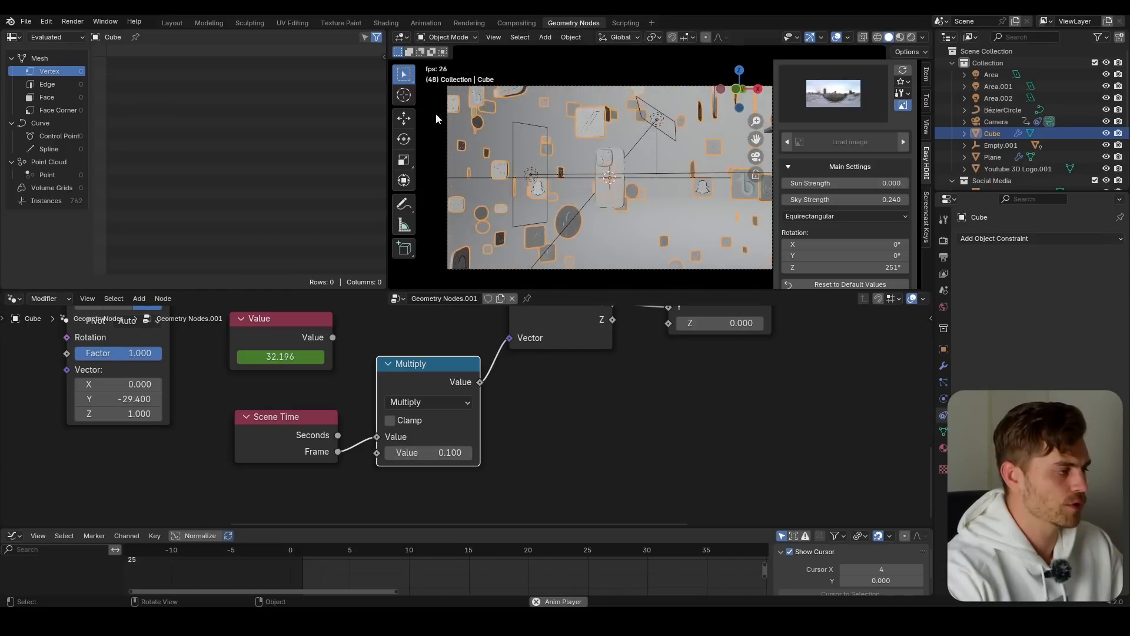
key("space")
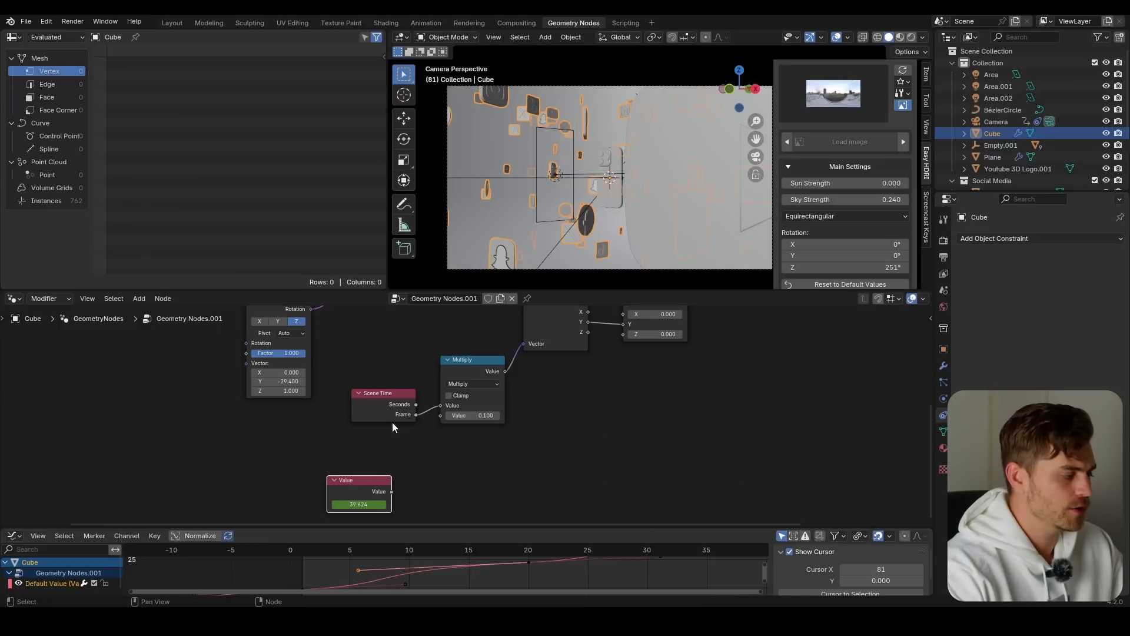
Step: Add a Float Random Value node with Min 0.003 and Max 0.330 and connect it to the Multiply node's second value
left_click_drag(379, 405, 346, 405)
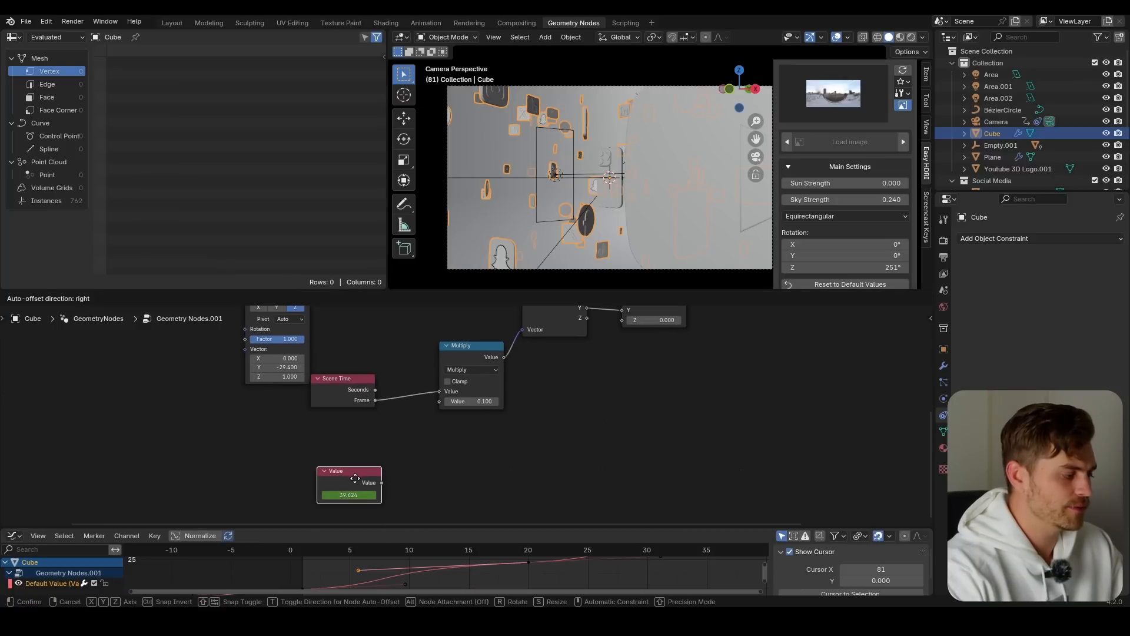
left_click_drag(359, 466, 363, 467)
key("shift+a")
type("random value")
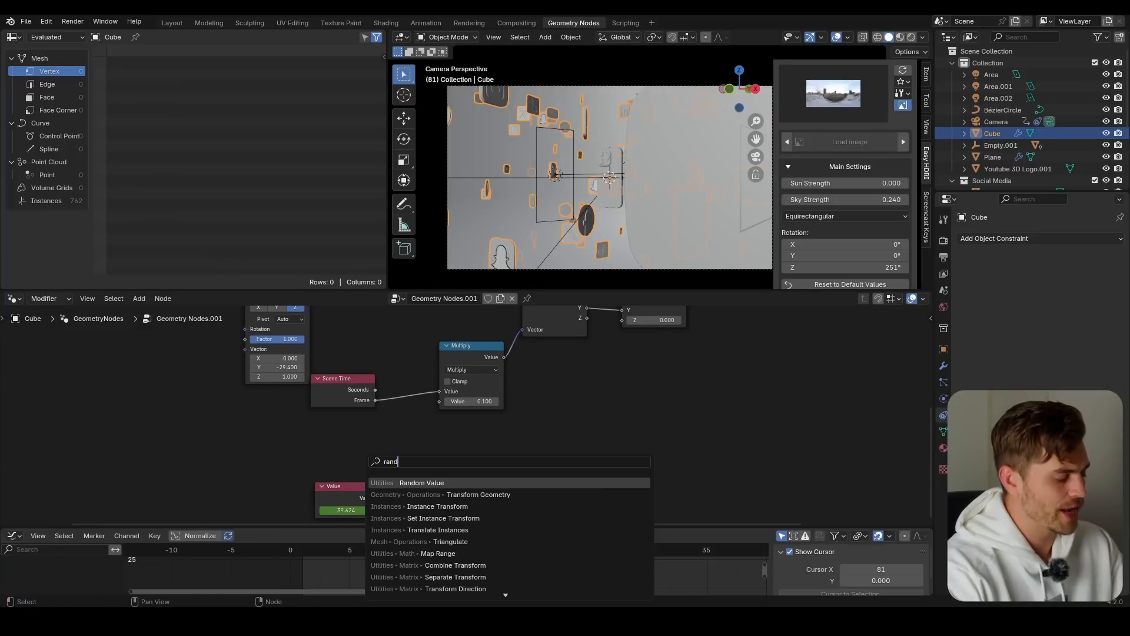
key("Return")
left_click(287, 411)
scroll(318, 466, "up", 2)
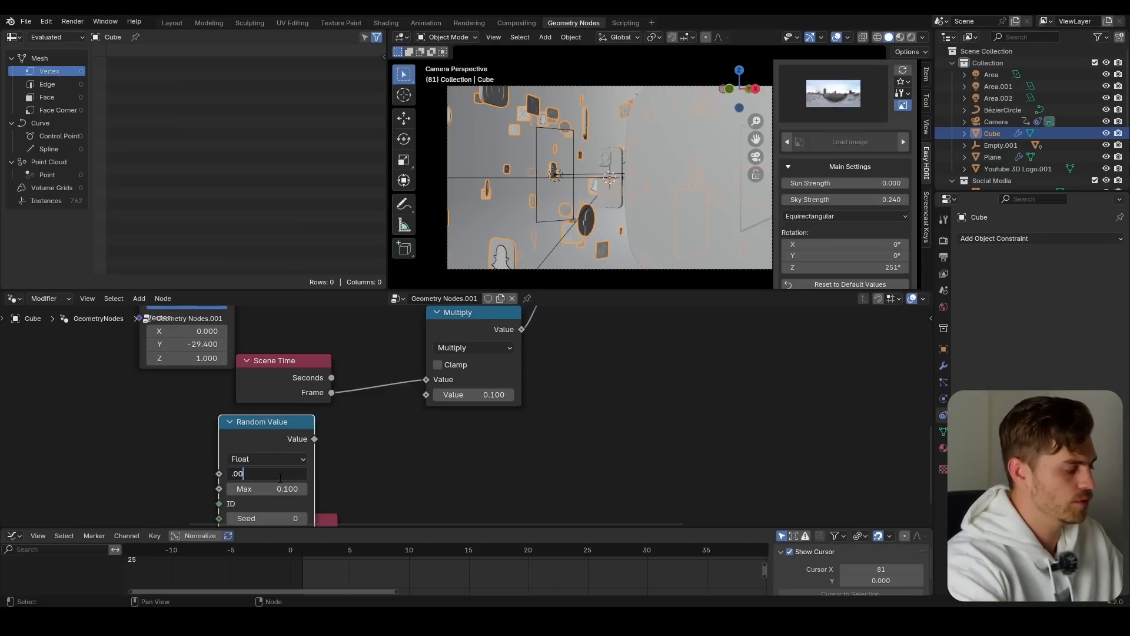
left_click_drag(414, 397, 415, 398)
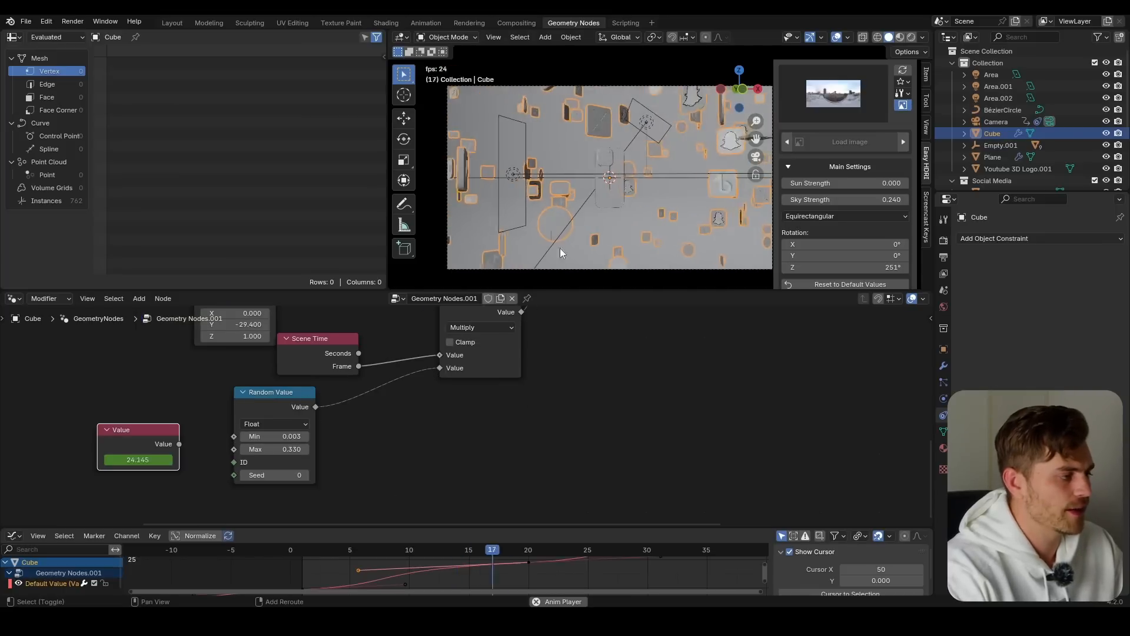
Step: Preview the randomized rotation in the viewport and move the unused Value node beneath the Random Value node
key("KP_0")
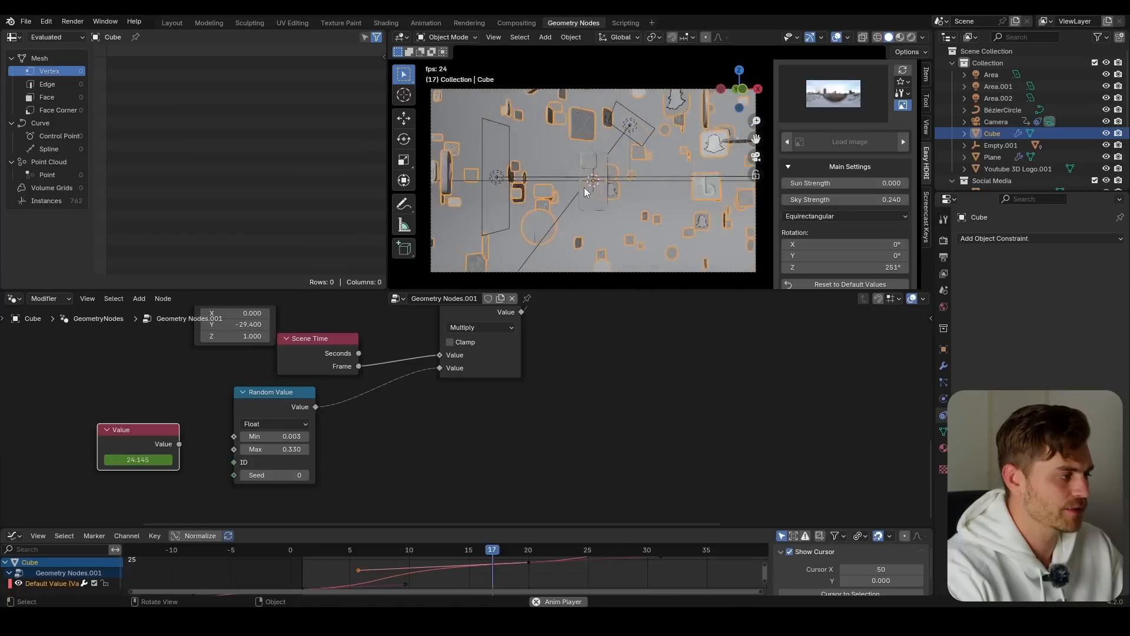
key("space")
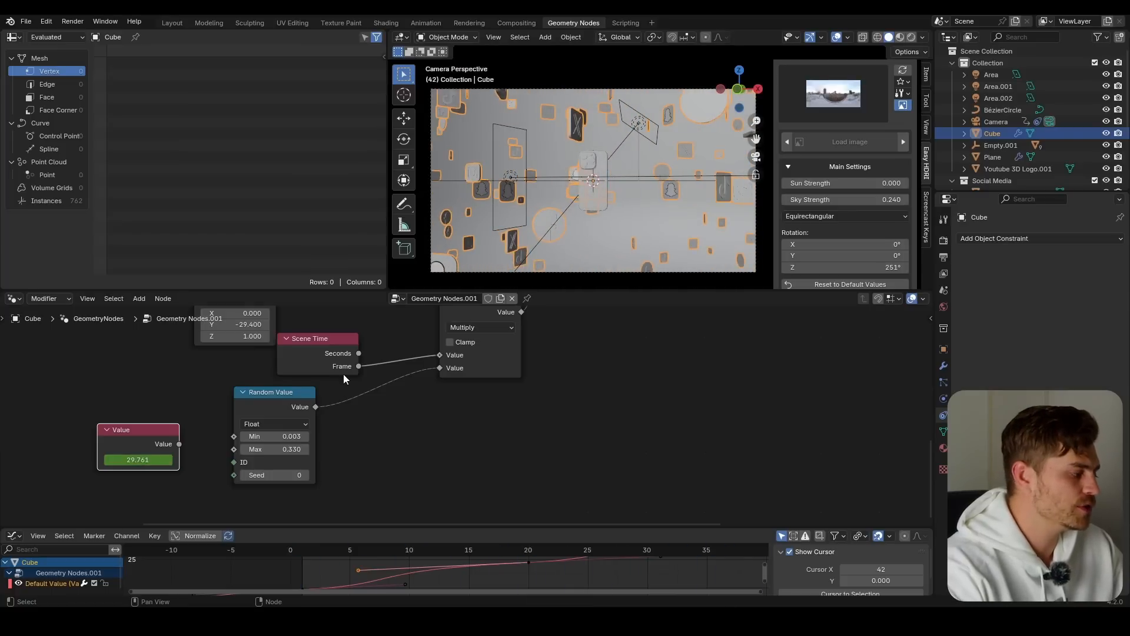
left_click_drag(146, 439, 392, 472)
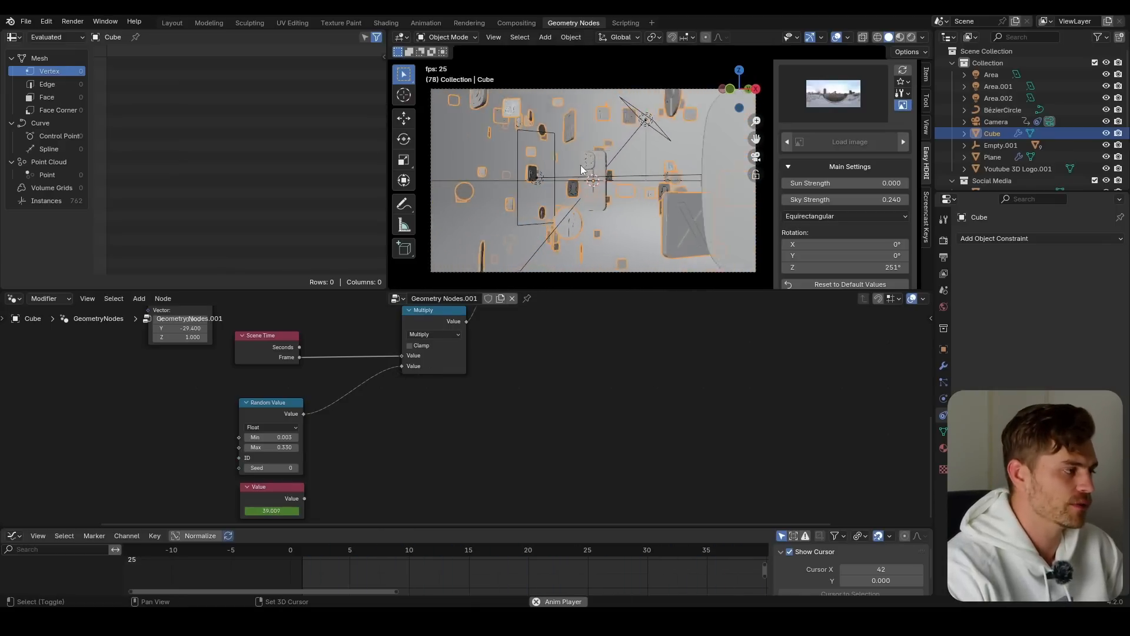
key("space")
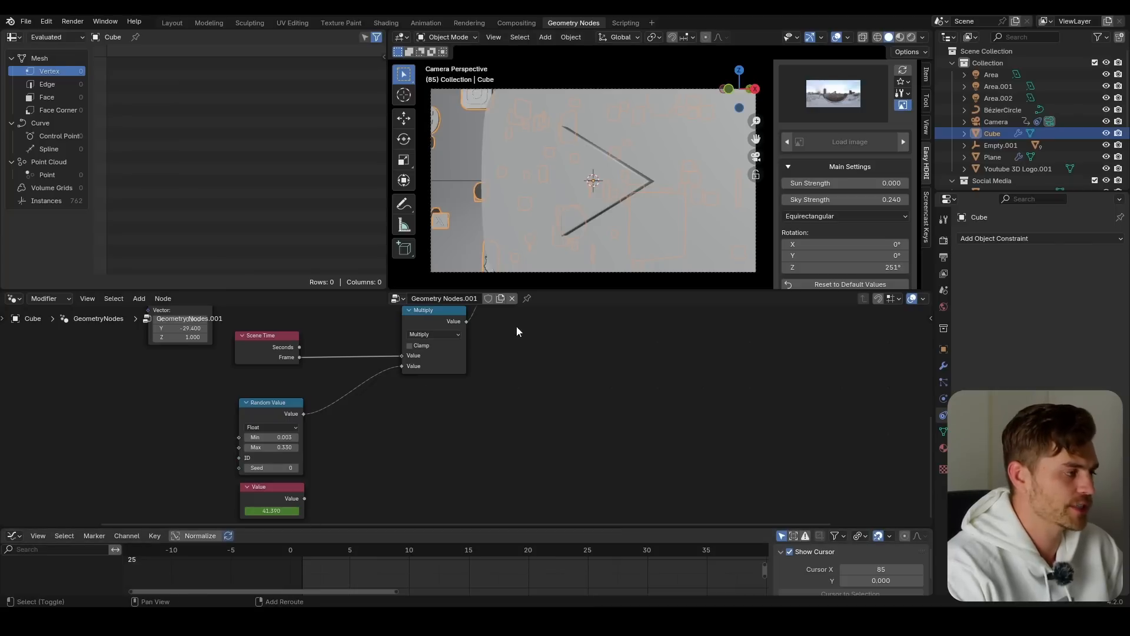
Step: Play back the logo rotation from the camera view, switching the viewport to rendered shading for the preview
key("space")
key("space")
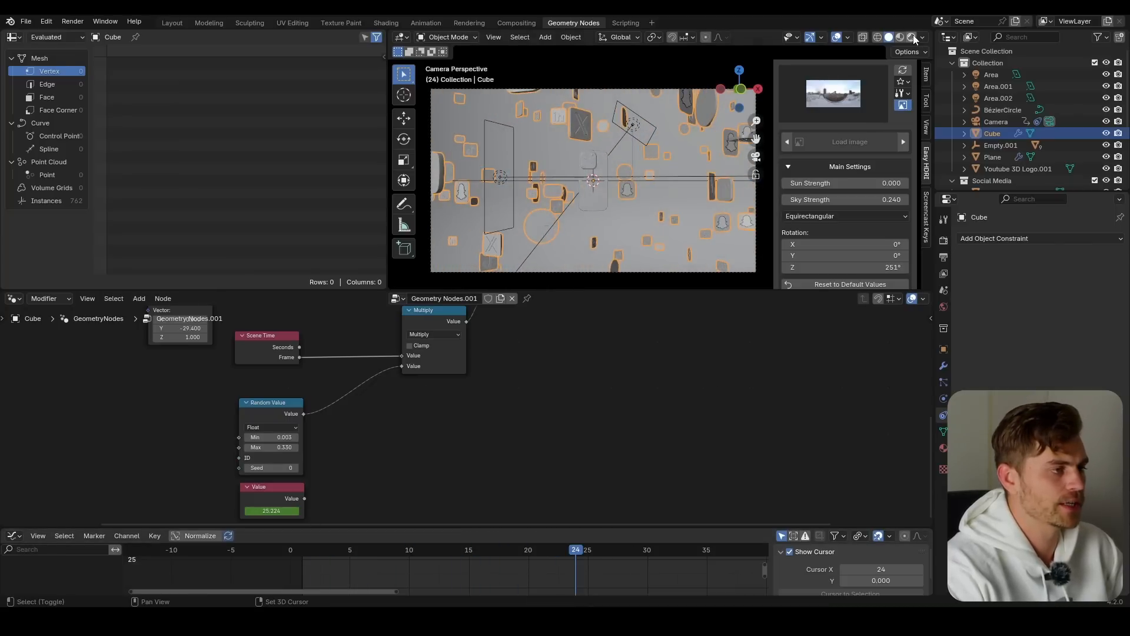
left_click(911, 37)
key("space")
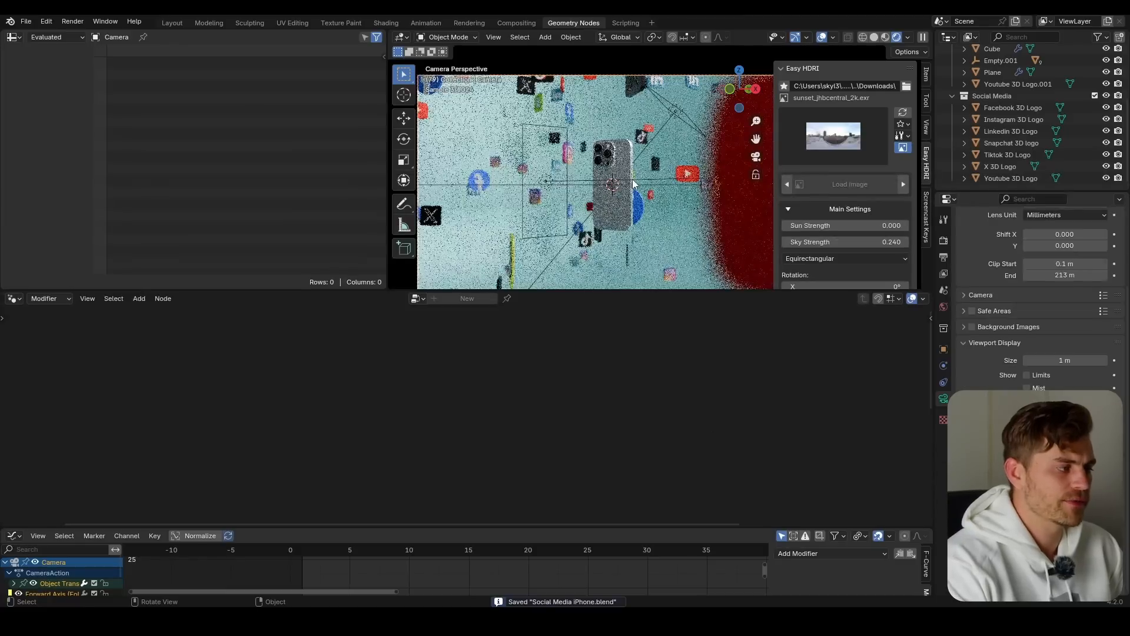
Step: Enlarge the Graph Editor and reshape the camera's Follow Path Offset curve by its first keyframe handle for a fast start that eases out
left_click_drag(315, 537, 320, 360)
left_click(107, 414)
key("ctrl+Tab")
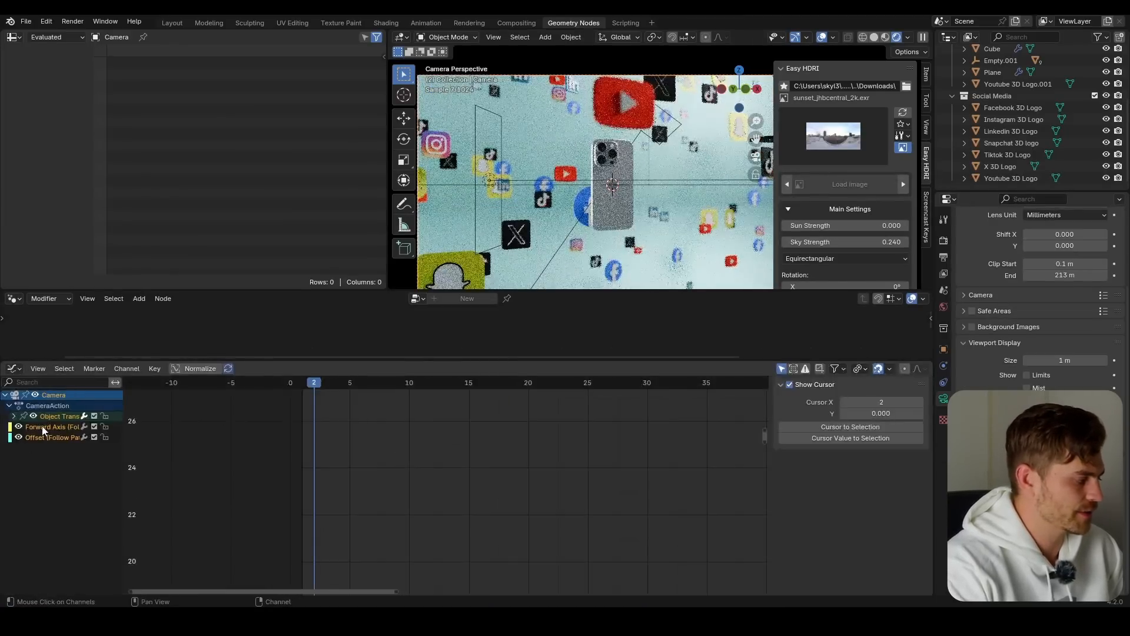
left_click(43, 427)
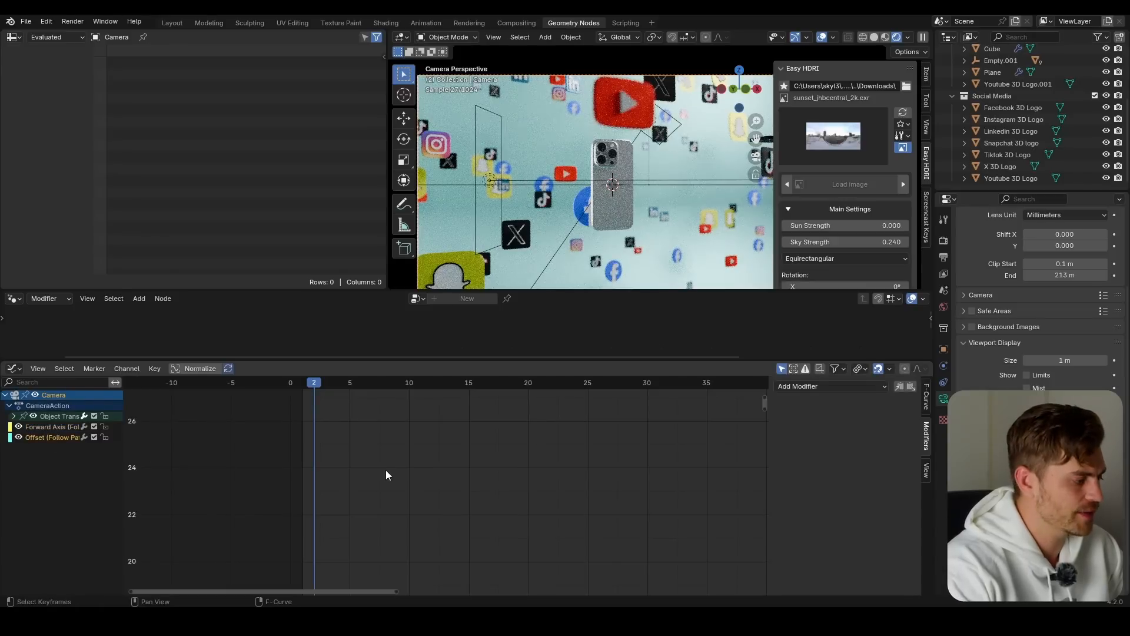
right_click(473, 472)
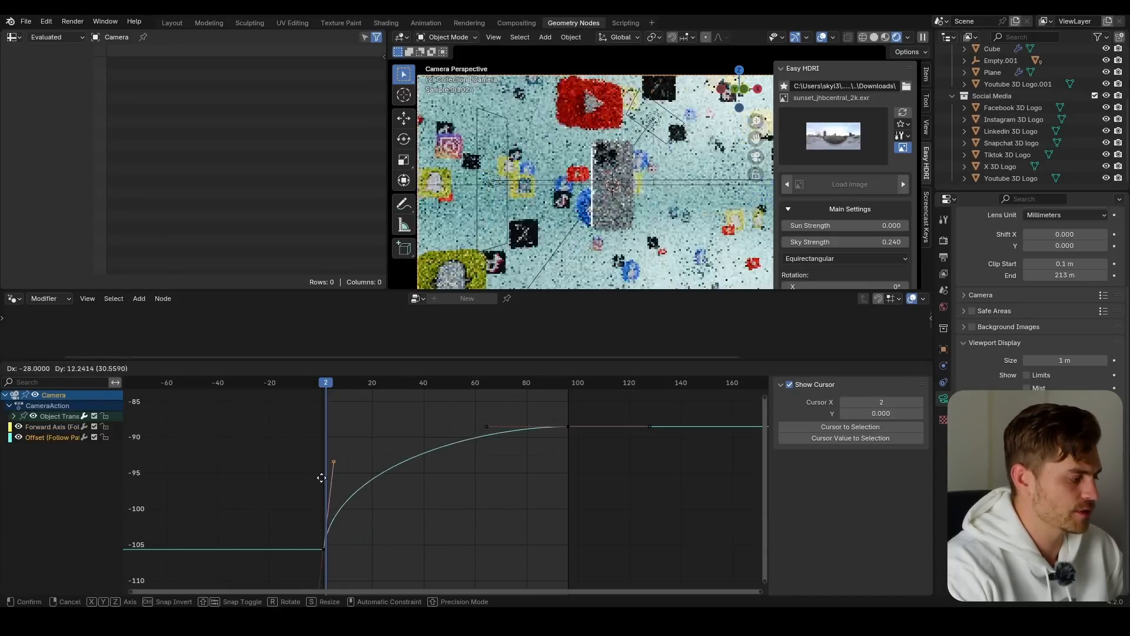
left_click(323, 478)
Step: Preview the adjusted camera move in solid shading by playing it from frame 1 and scrubbing back
key("space")
key("space")
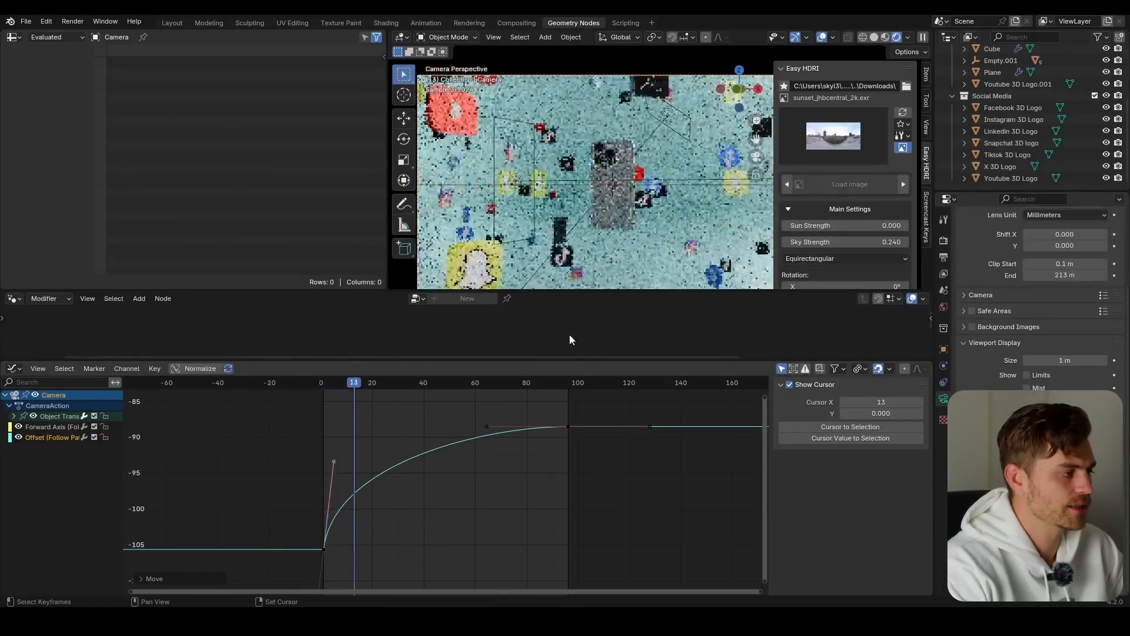
left_click(874, 37)
left_click(326, 387)
key("space")
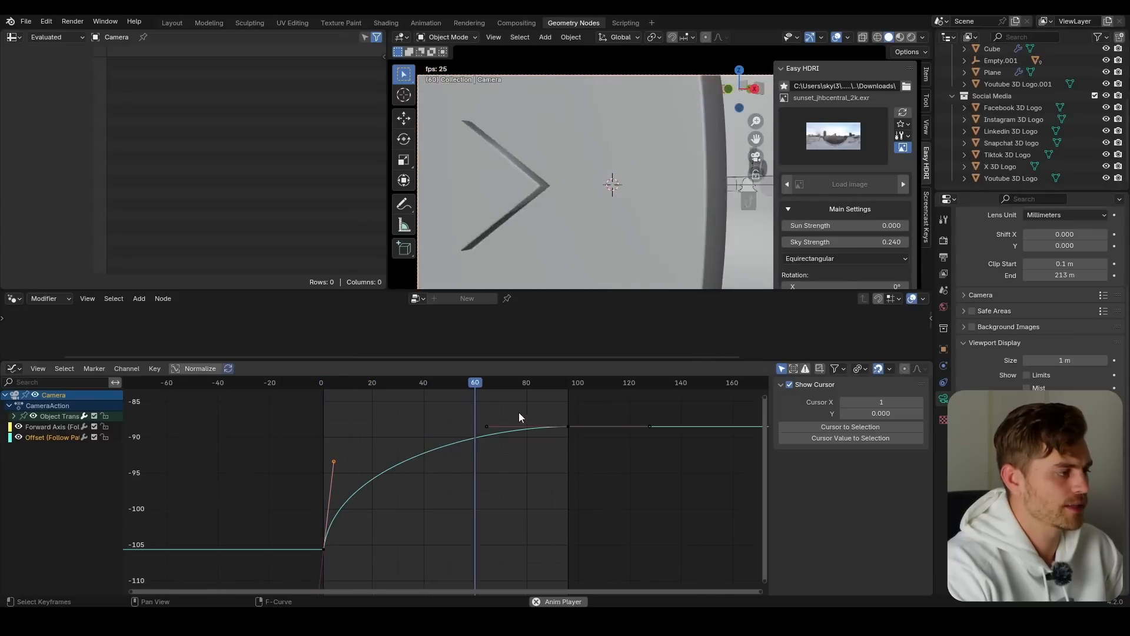
key("space")
left_click_drag(504, 385, 340, 401)
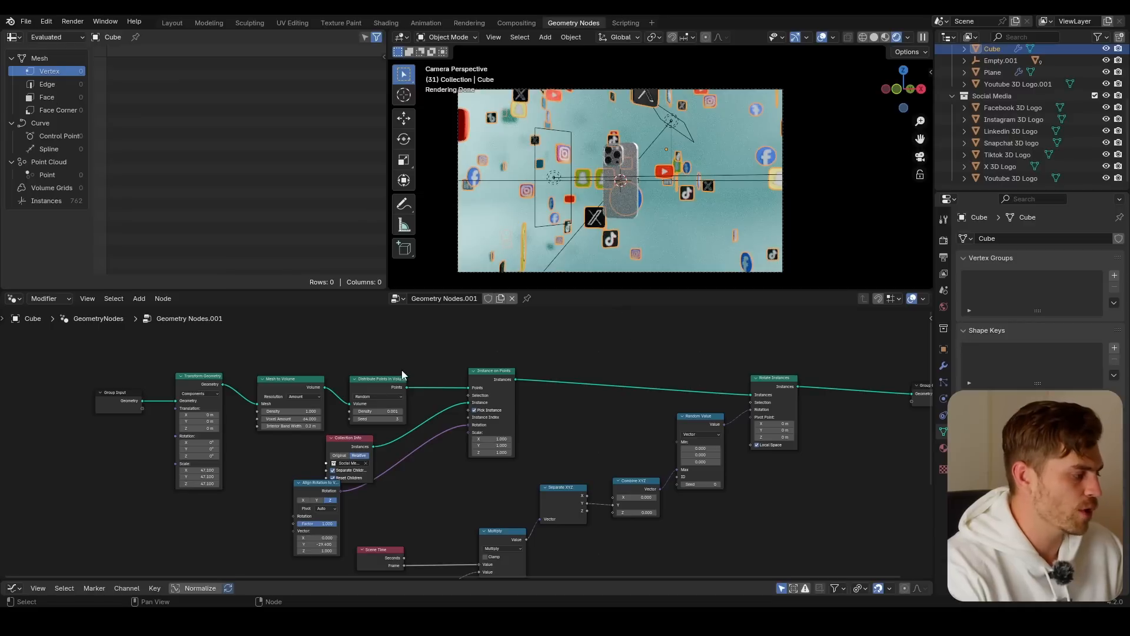
Step: Try a higher Density on the Distribute Points in Volume node, then restore it to 0.001
scroll(401, 383, "up", 5)
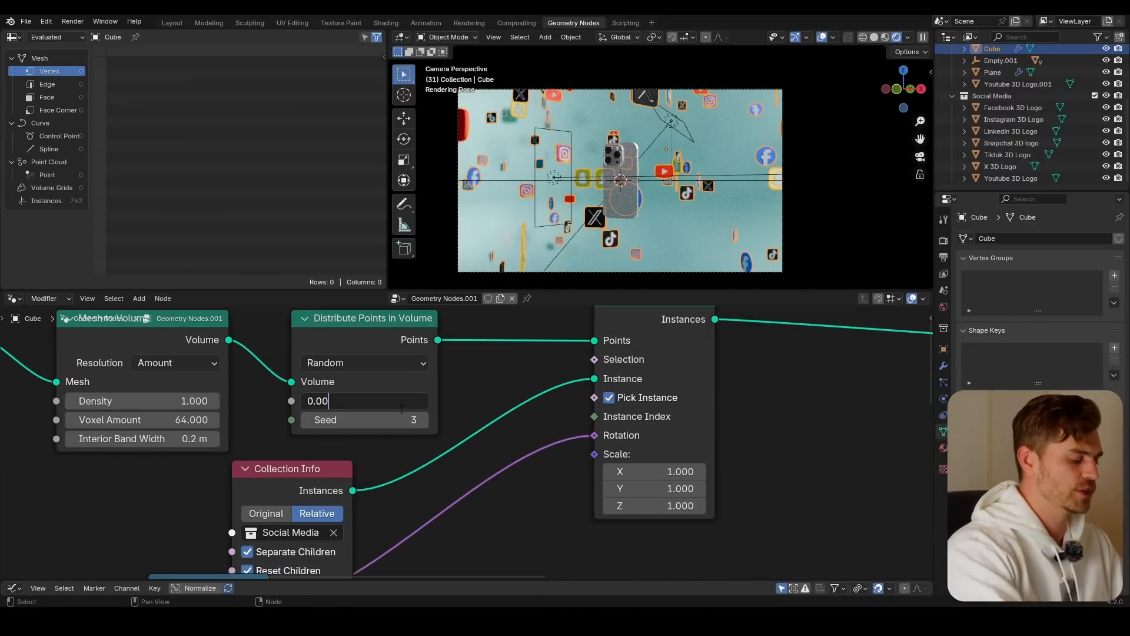
key("Return")
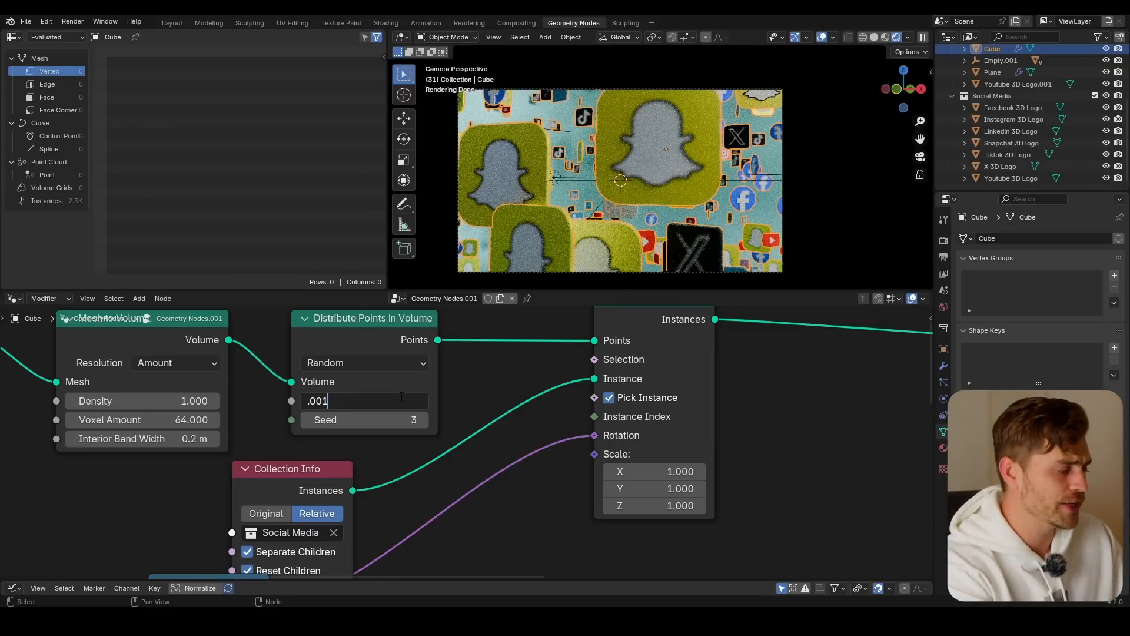
key("Return")
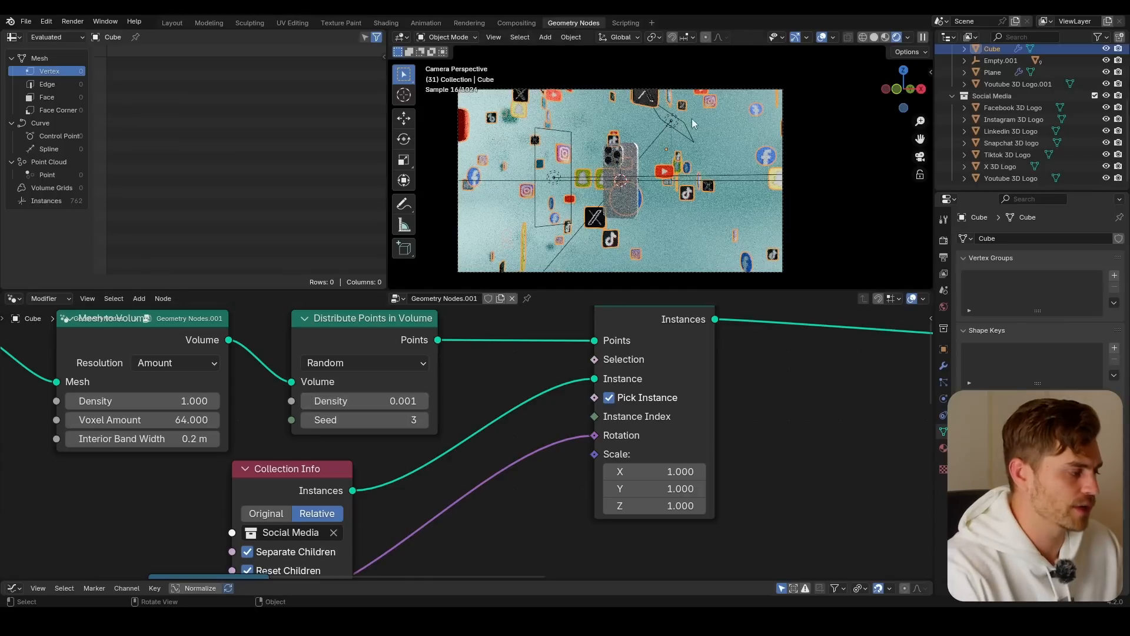
Step: Set Min to -0.300 on the Float Random Value node feeding Multiply so logos rotate in both directions
scroll(246, 436, "down", 2)
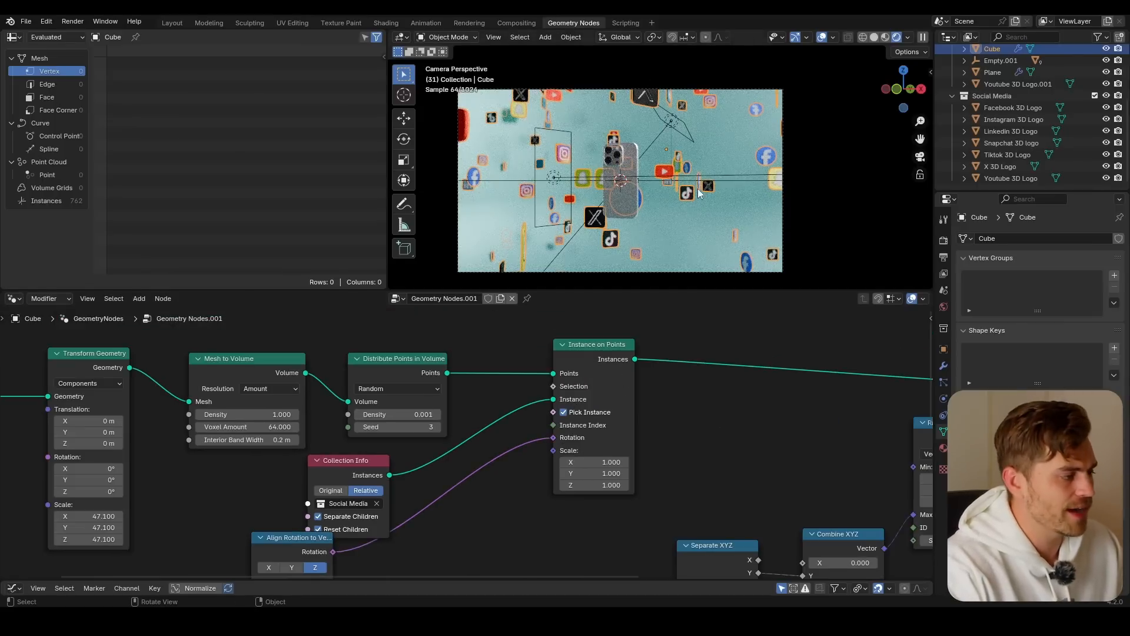
middle_click_drag(777, 520, 652, 436)
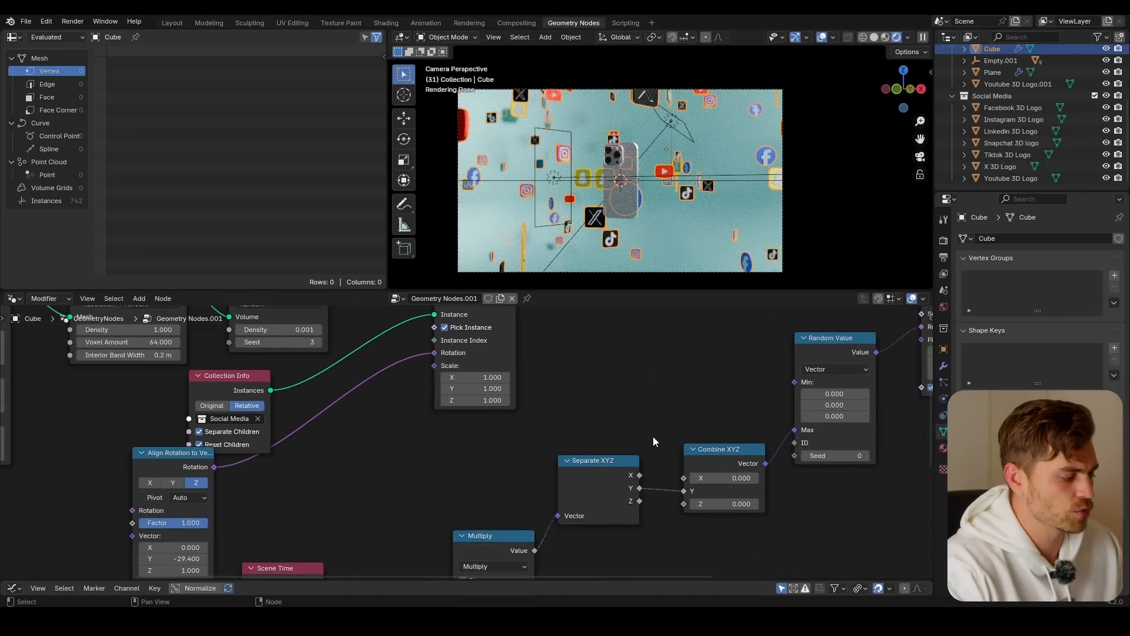
middle_click_drag(559, 495, 572, 389)
middle_click_drag(489, 525, 581, 395)
scroll(460, 446, "up", 5)
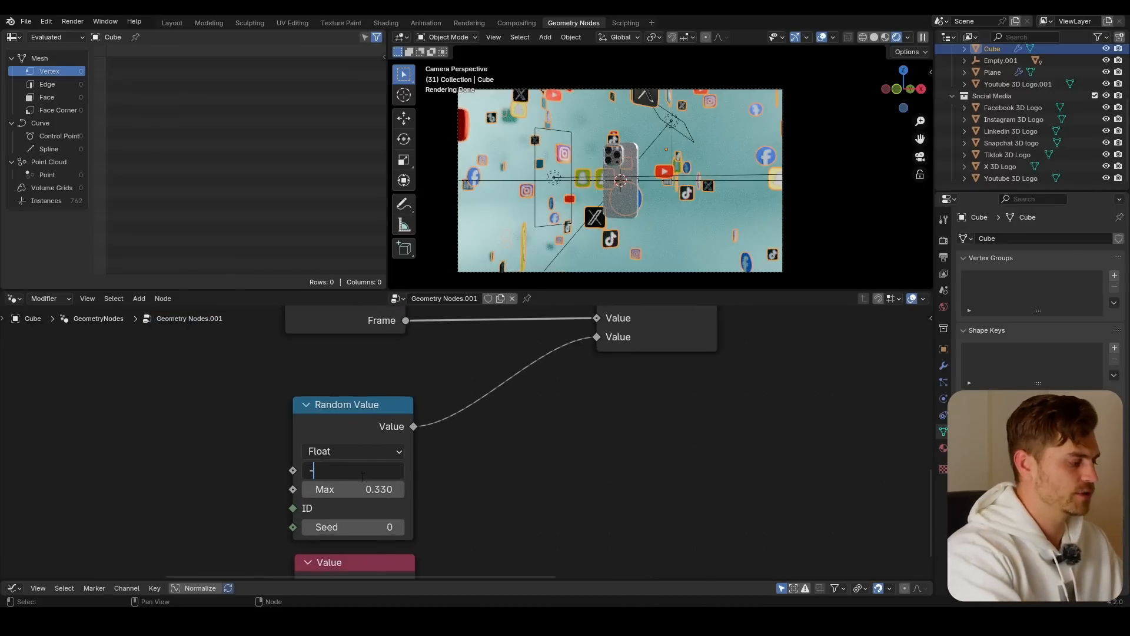
key("Return")
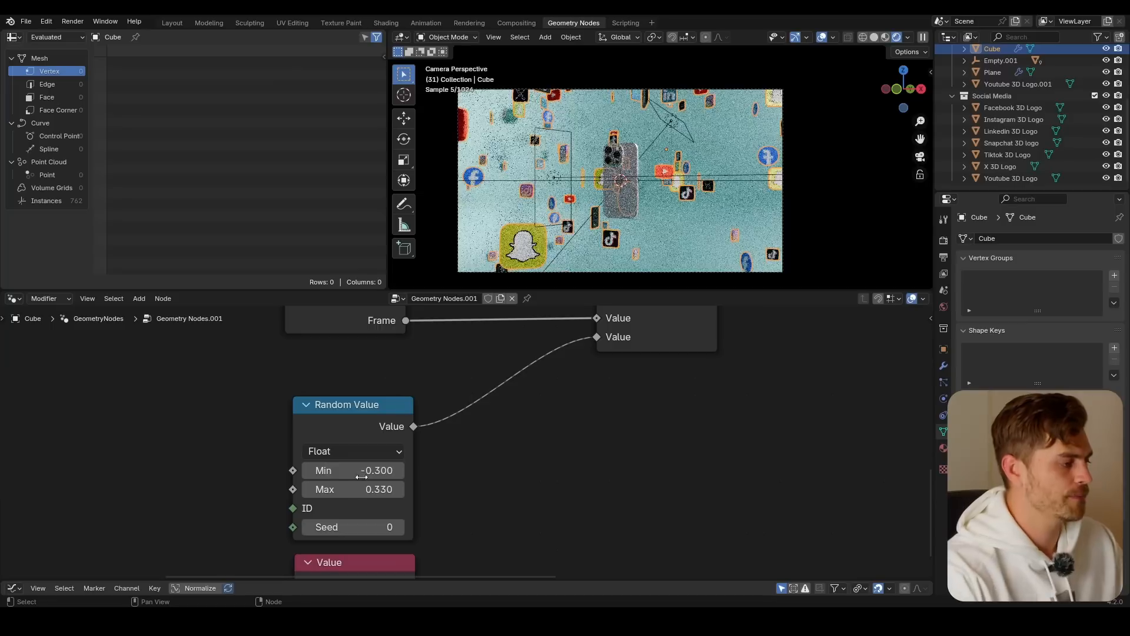
Step: Play back the two-way logo rotation in solid shading from outside the camera view, then return to the camera
key("space")
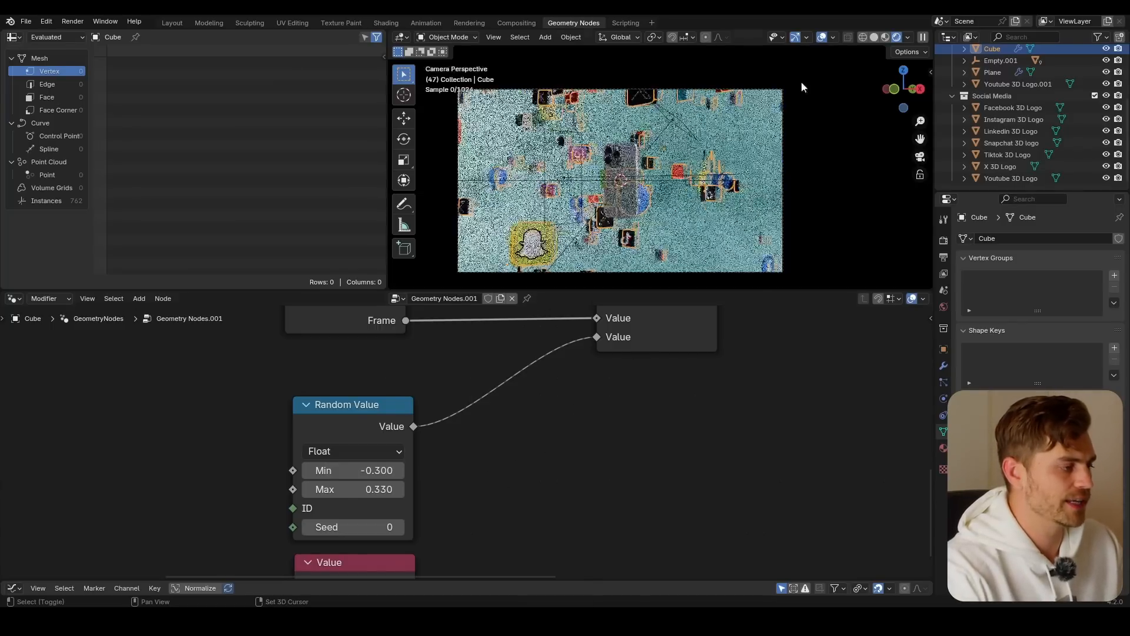
left_click(874, 36)
key("KP_0")
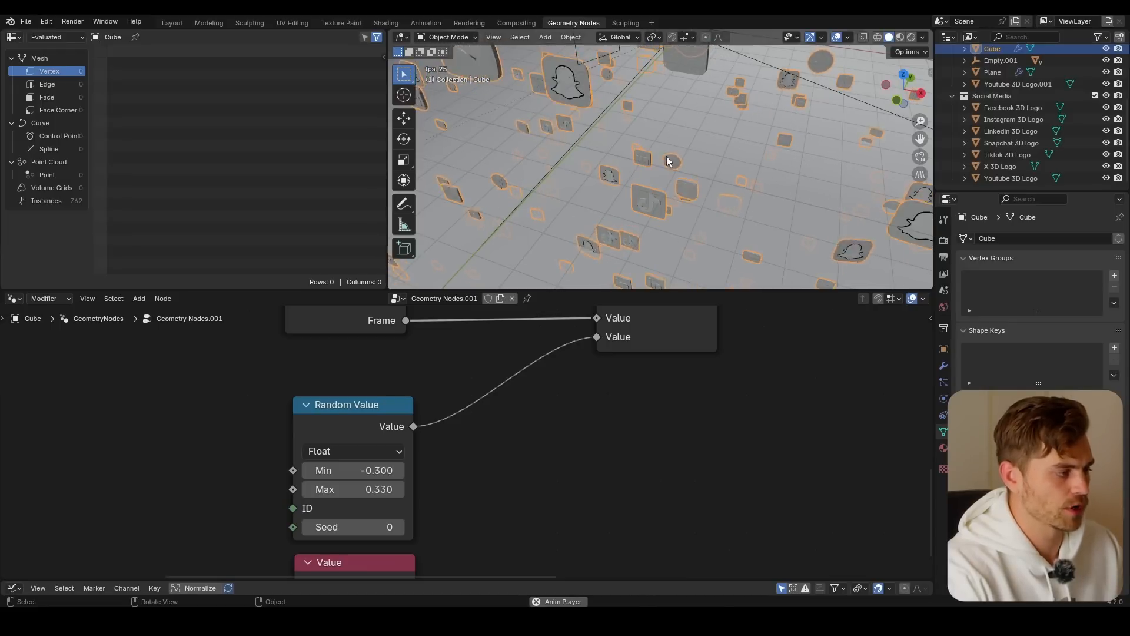
key("KP_0")
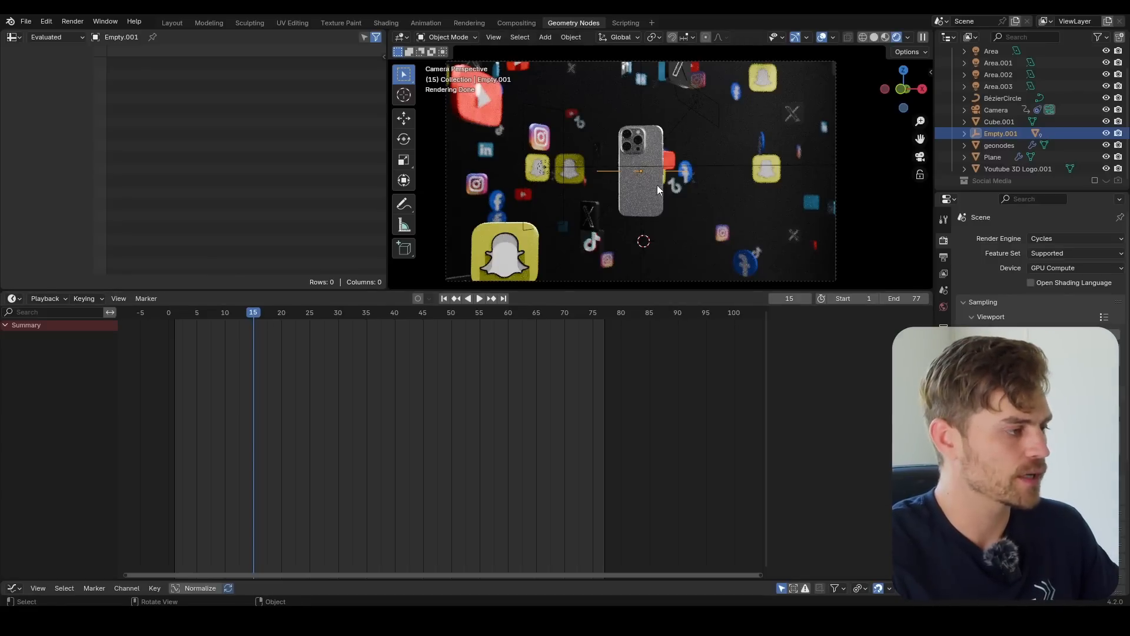
Step: Snap the 3D cursor to the selected Empty.001 at the phone
scroll(658, 188, "down", 2)
middle_click_drag(654, 184, 654, 159, "shift")
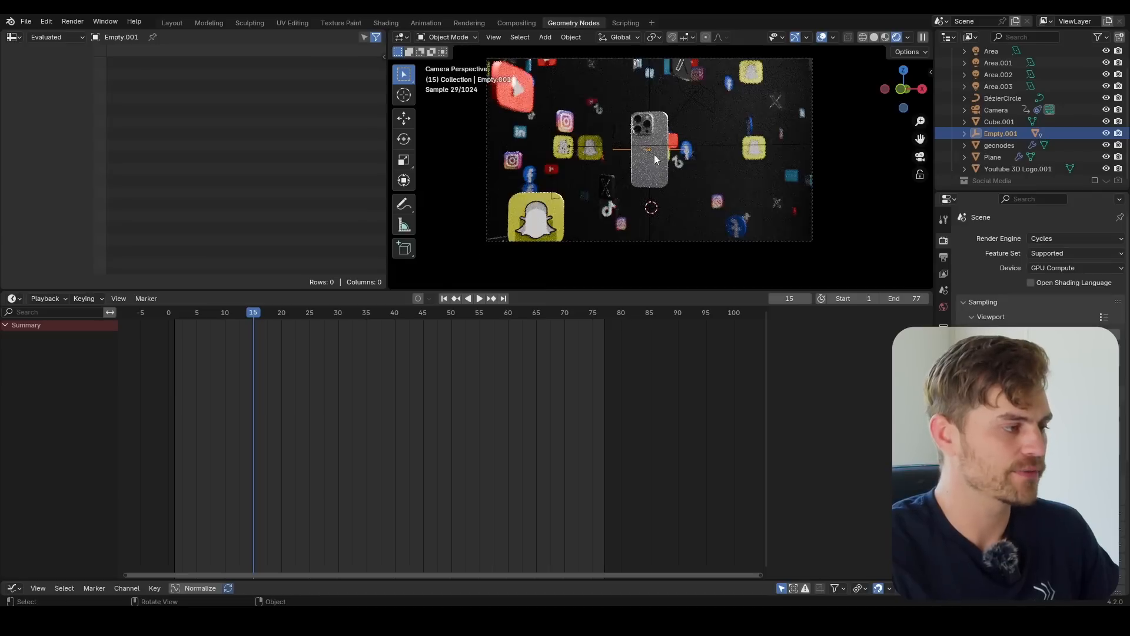
scroll(694, 113, "down", 1)
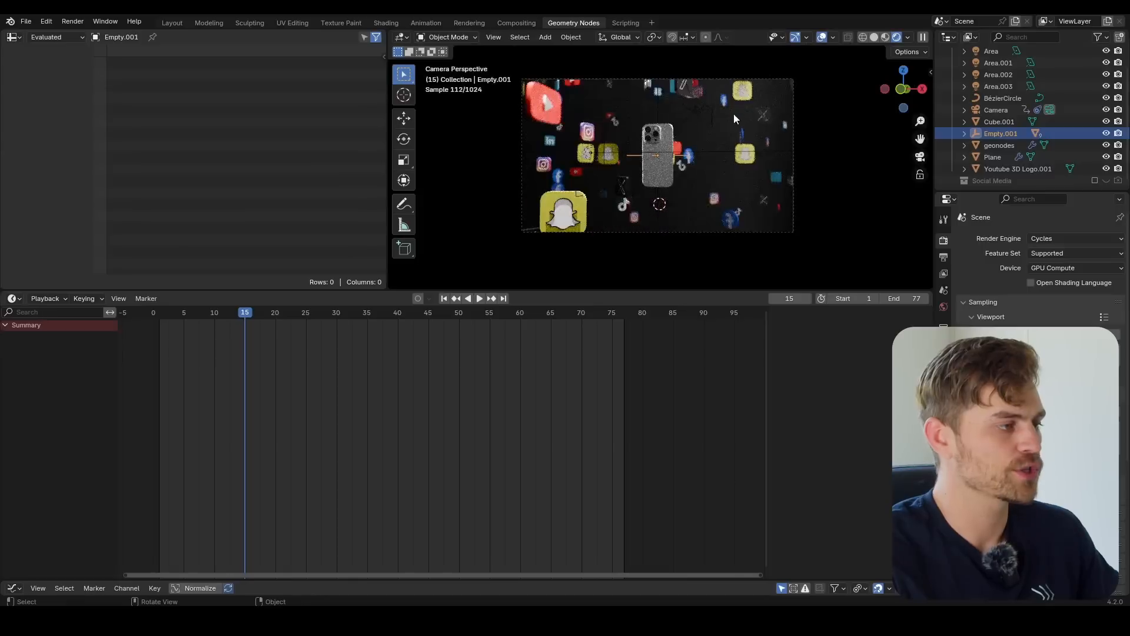
scroll(733, 114, "up", 2)
key("shift+a")
mouse_move(681, 146)
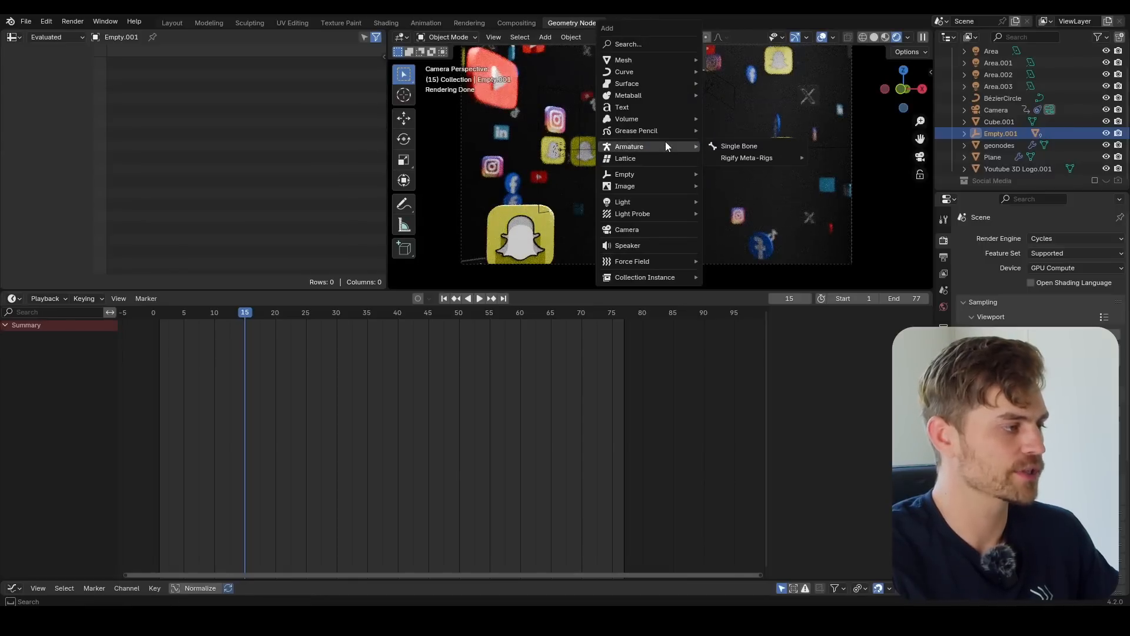
key("Escape")
key("shift+s")
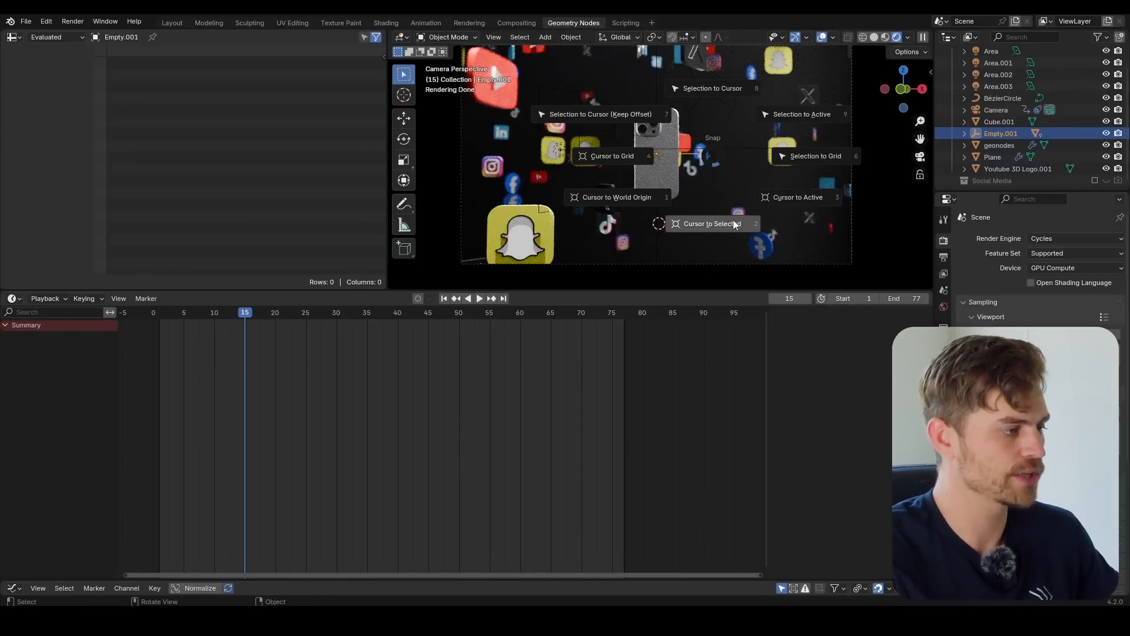
left_click(733, 224)
Step: Add a Cone empty at the 3D cursor on the phone and adjust its scale
key("shift+a")
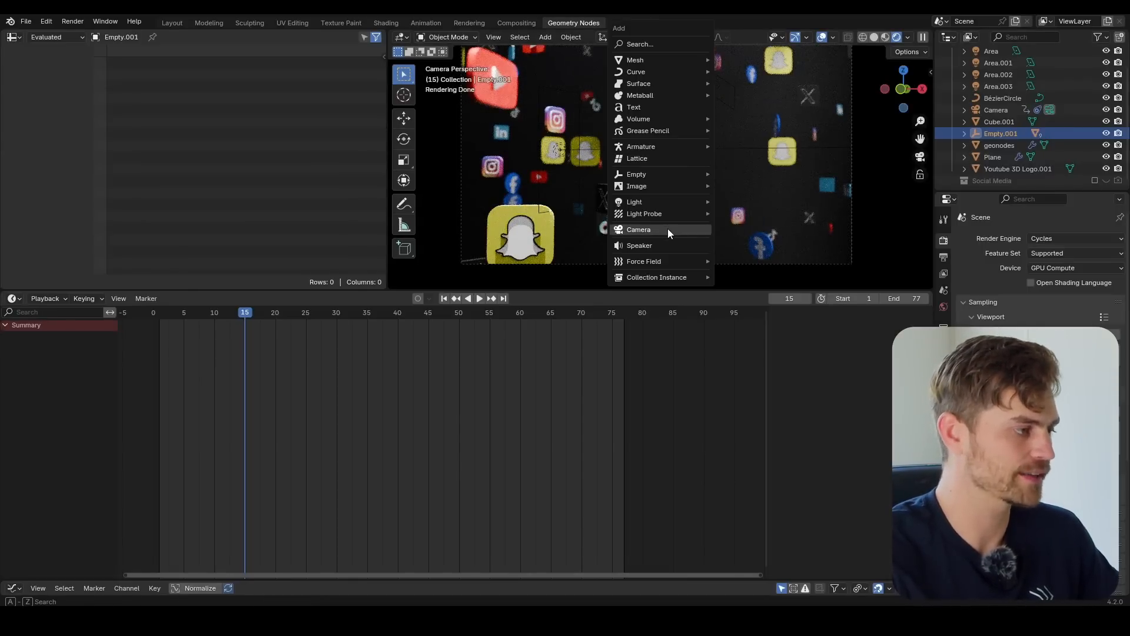
mouse_move(678, 177)
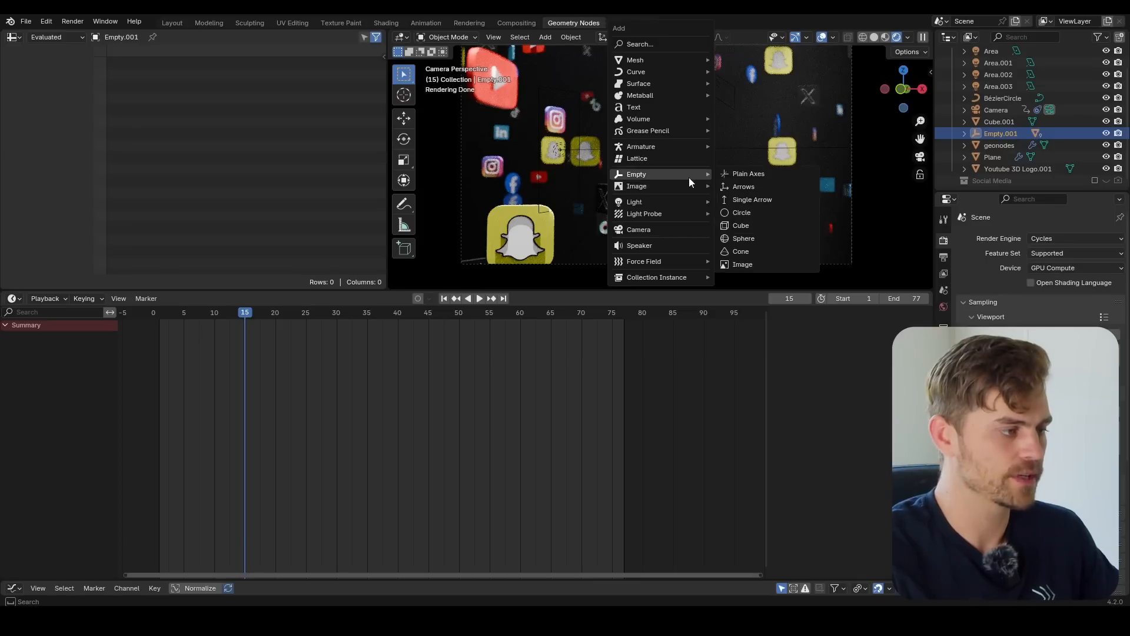
left_click(761, 252)
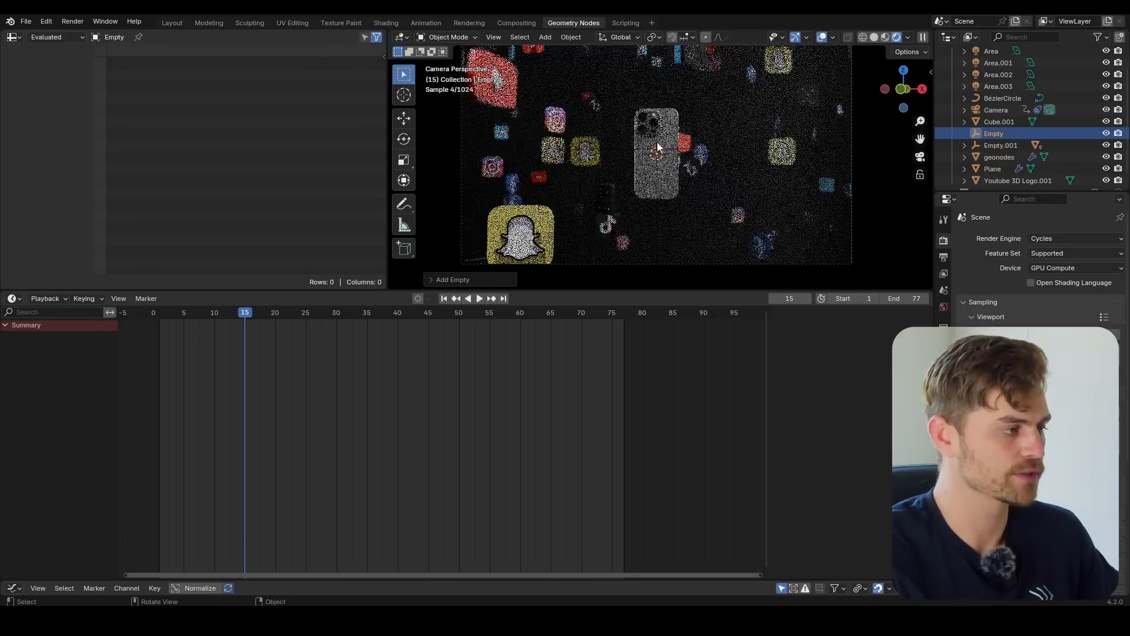
key("s")
key("Return")
Step: Replace Empty.001 with the new Empty as the target of the camera's Track To constraint
left_click(996, 110)
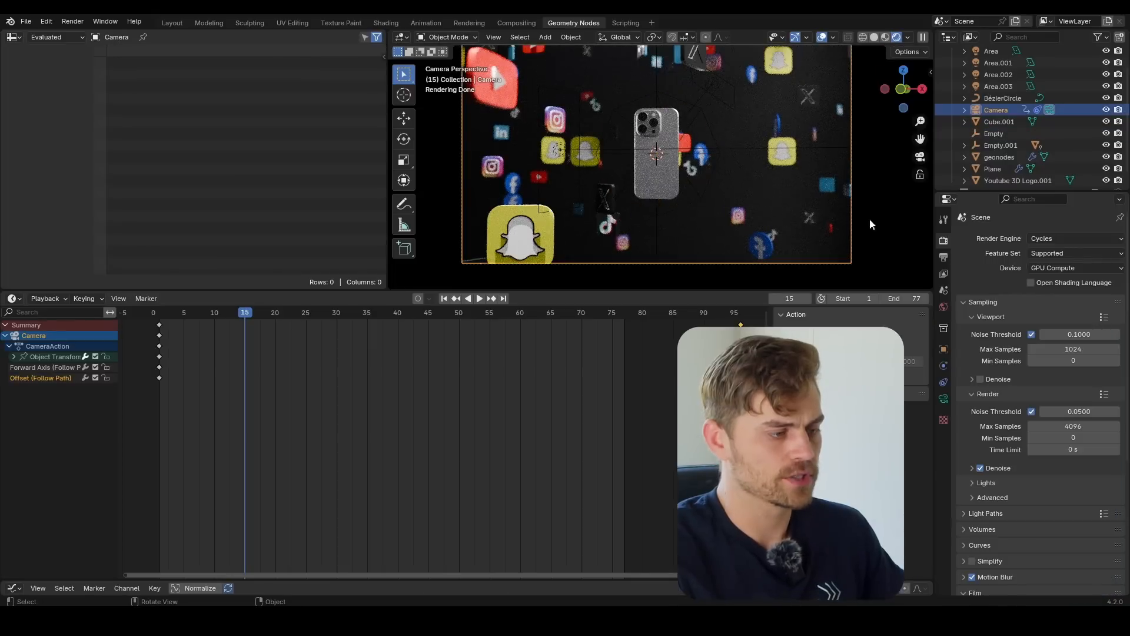
left_click(943, 399)
left_click(943, 382)
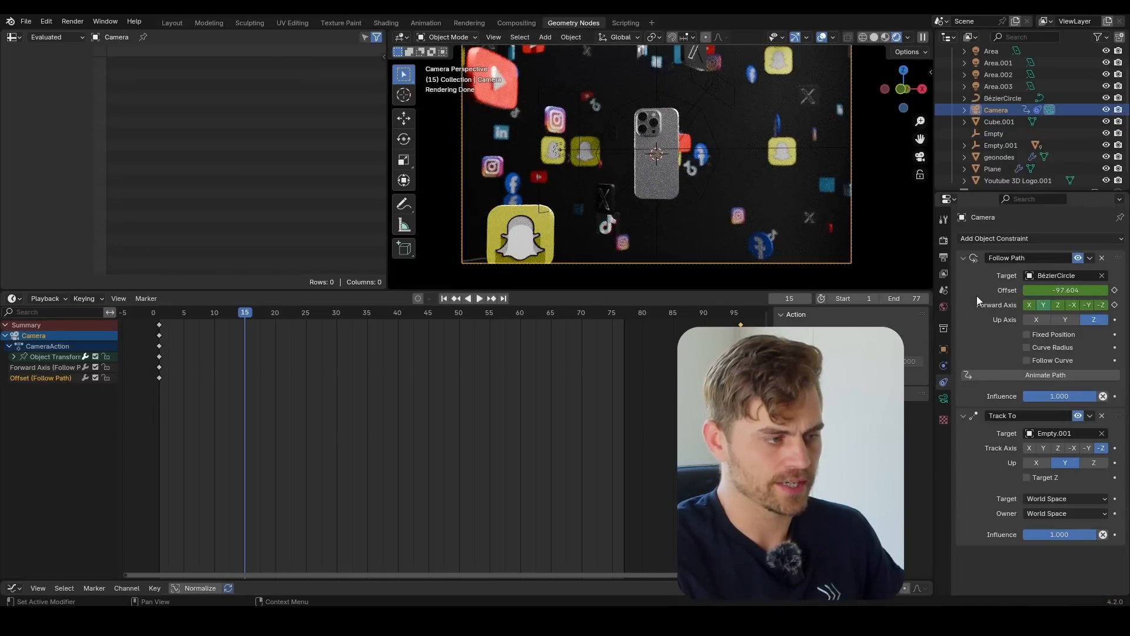
left_click(1102, 433)
left_click(1101, 433)
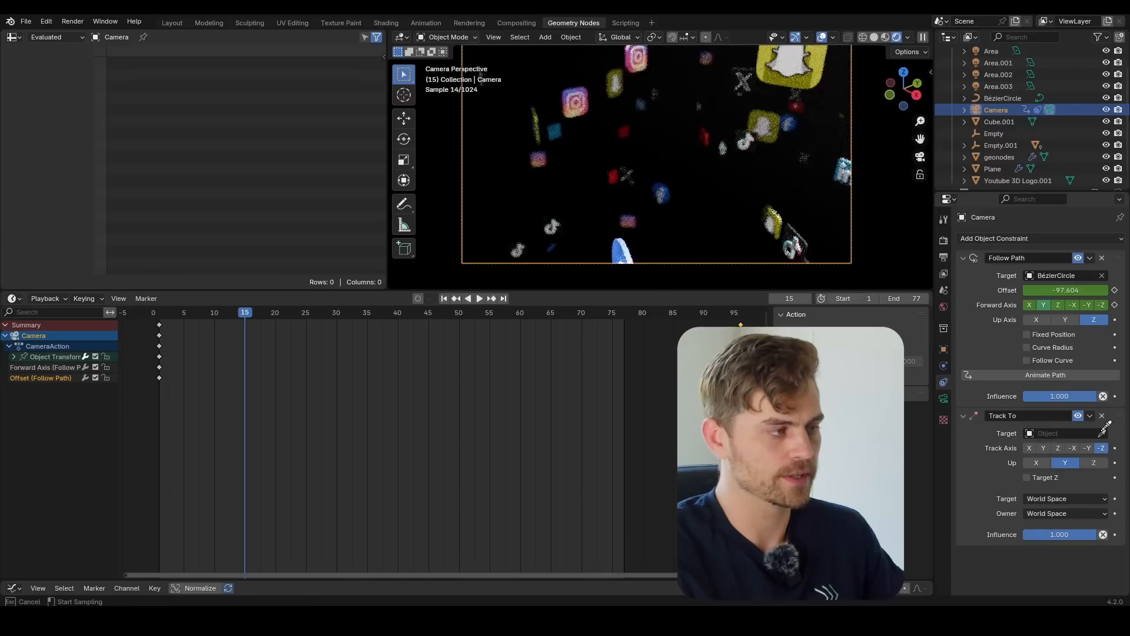
left_click(710, 62)
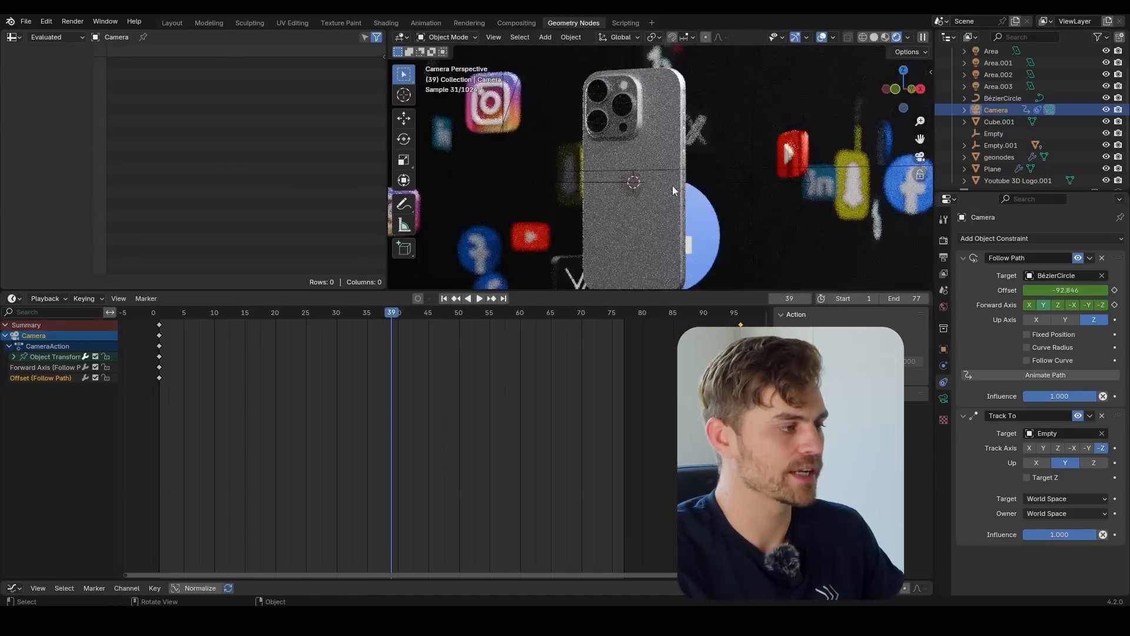
Step: Select the phone's parent Empty.001 and insert a transform keyframe for it at frame 20
left_click(624, 181)
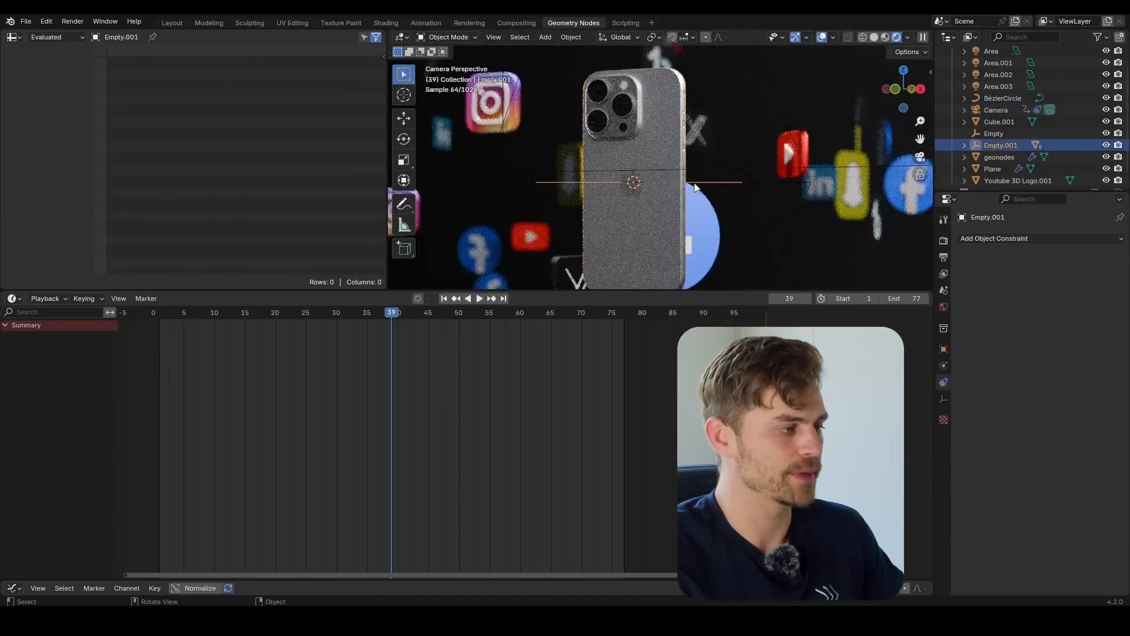
key("g")
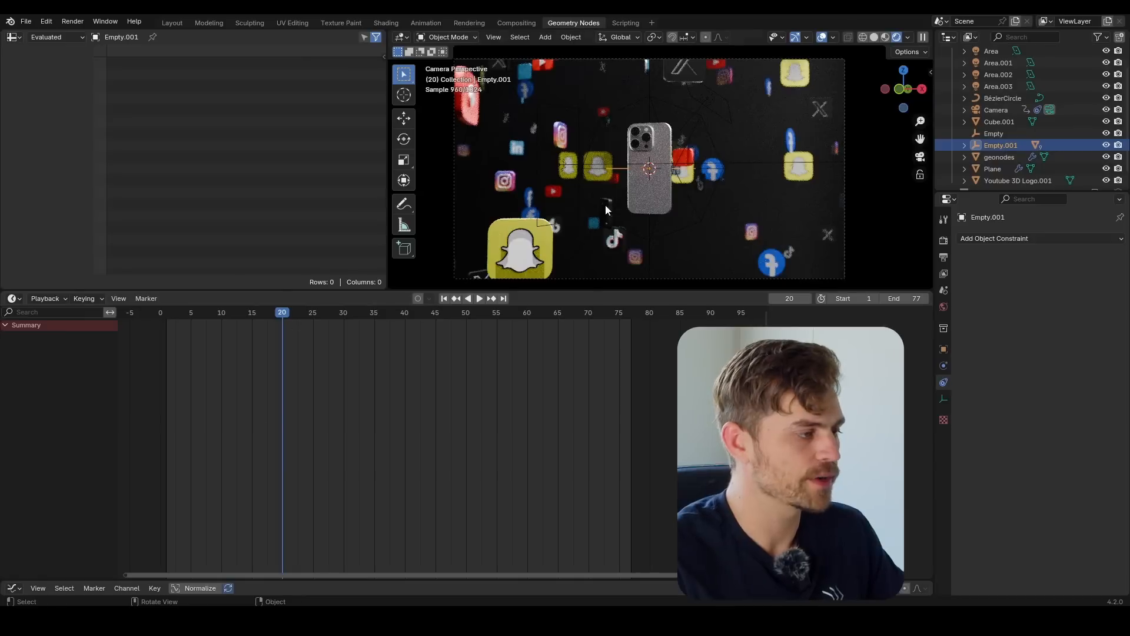
key("k")
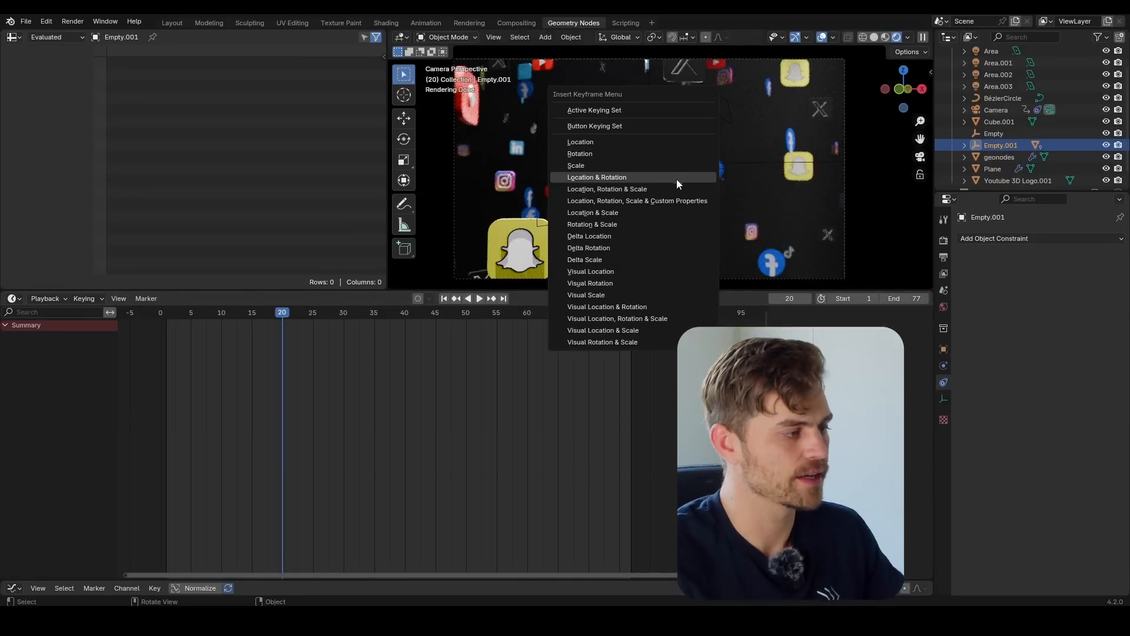
left_click(666, 186)
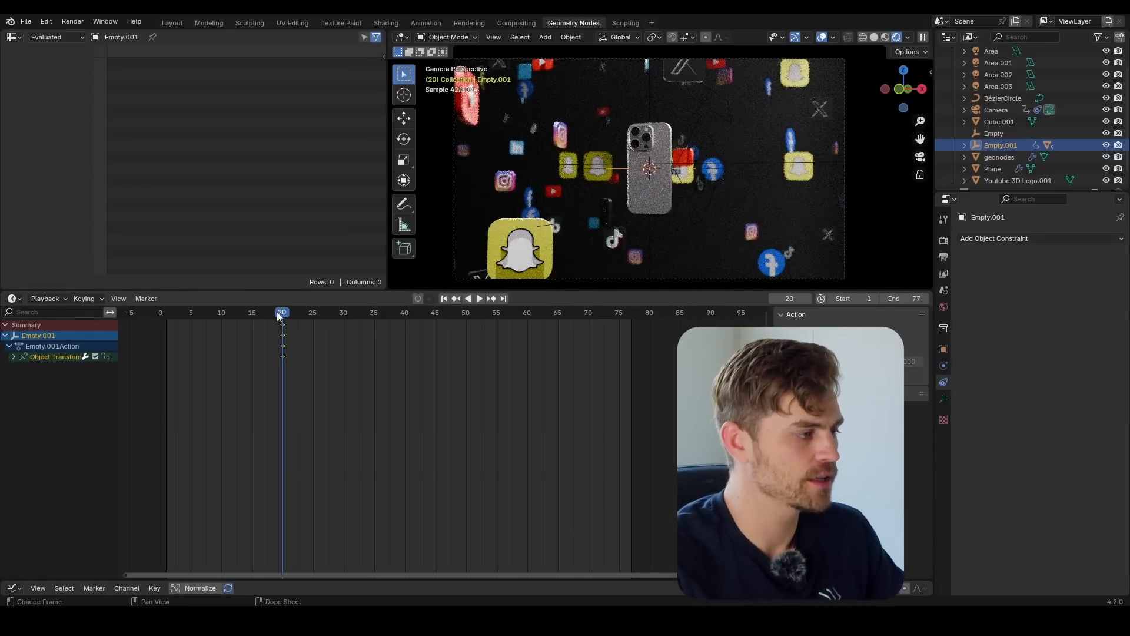
Step: At frame 1, move the phone's parent empty down along Z until the phone is below the camera view
left_click_drag(279, 314, 168, 319)
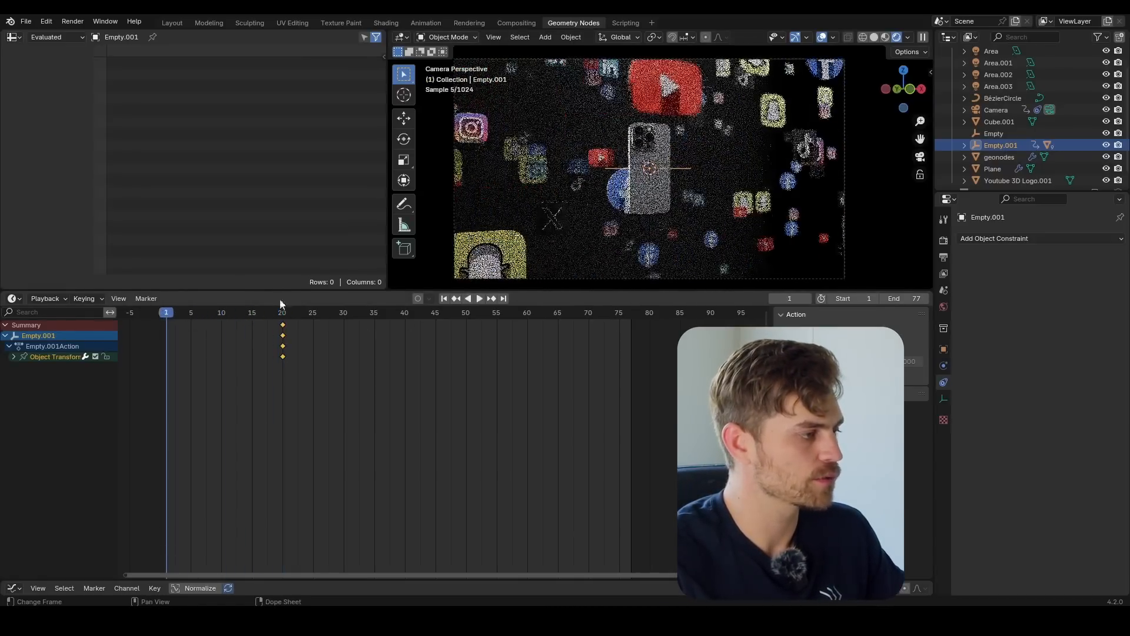
key("g")
key("z")
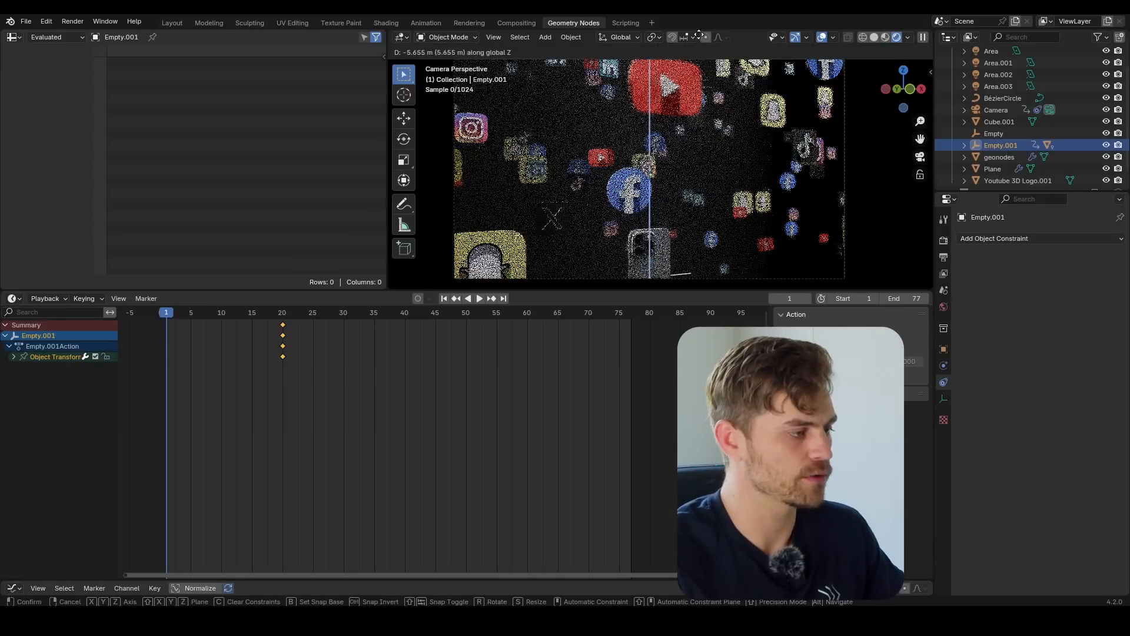
left_click(711, 93)
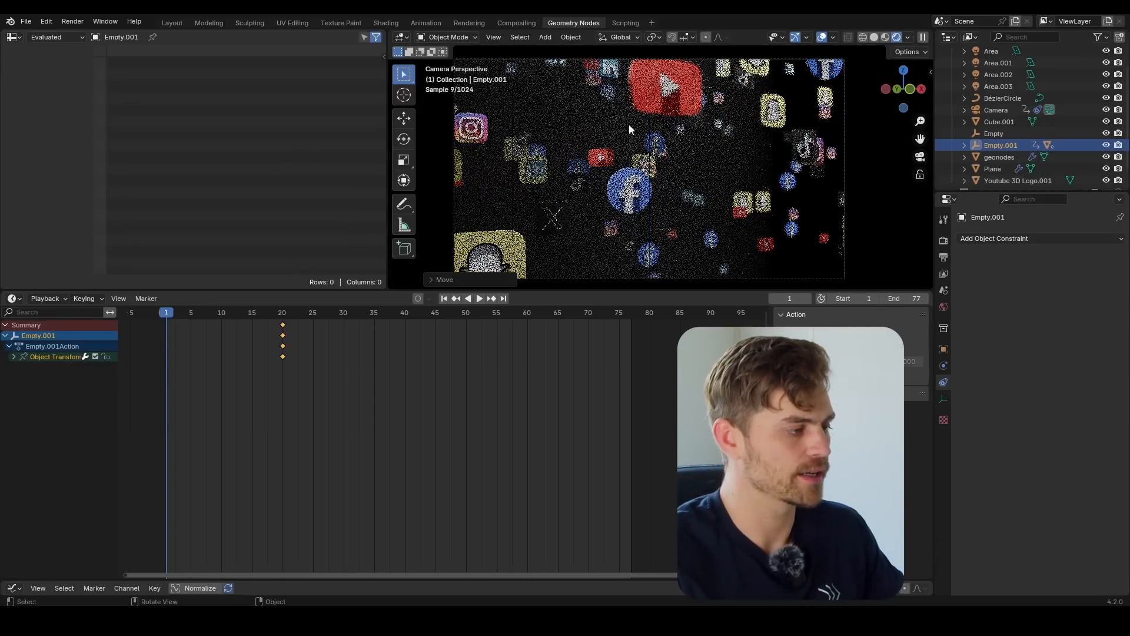
Step: Rotate the phone's parent empty into a tilted starting pose and insert a Location, Rotation & Scale keyframe at frame 1
middle_click_drag(711, 93, 669, 94)
key("r")
key("x")
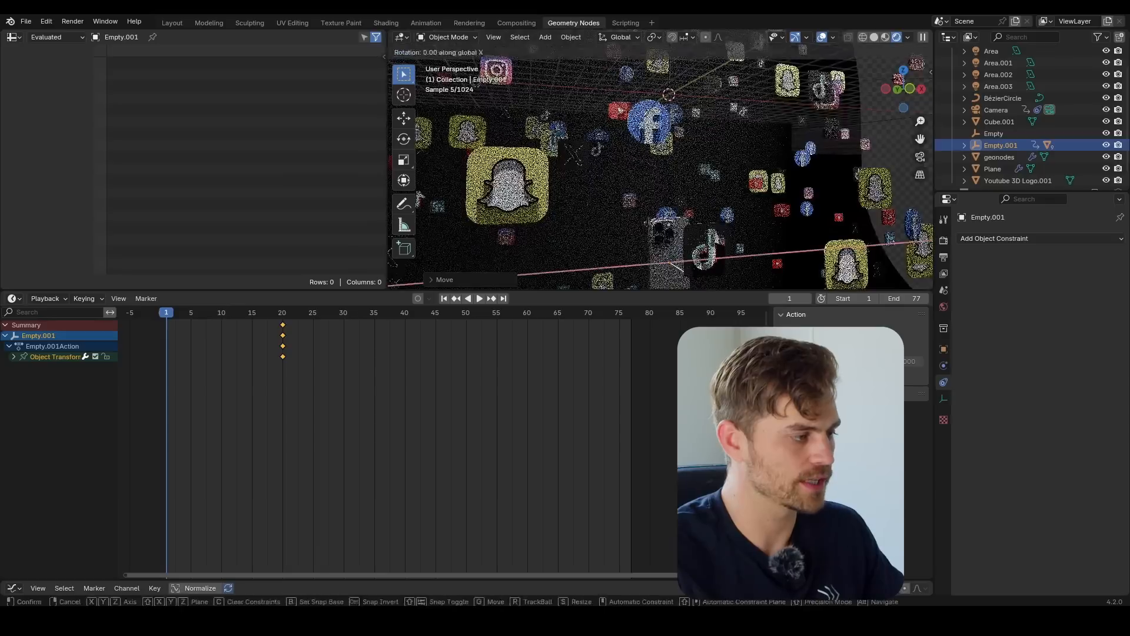
left_click(646, 186)
key("r")
key("z")
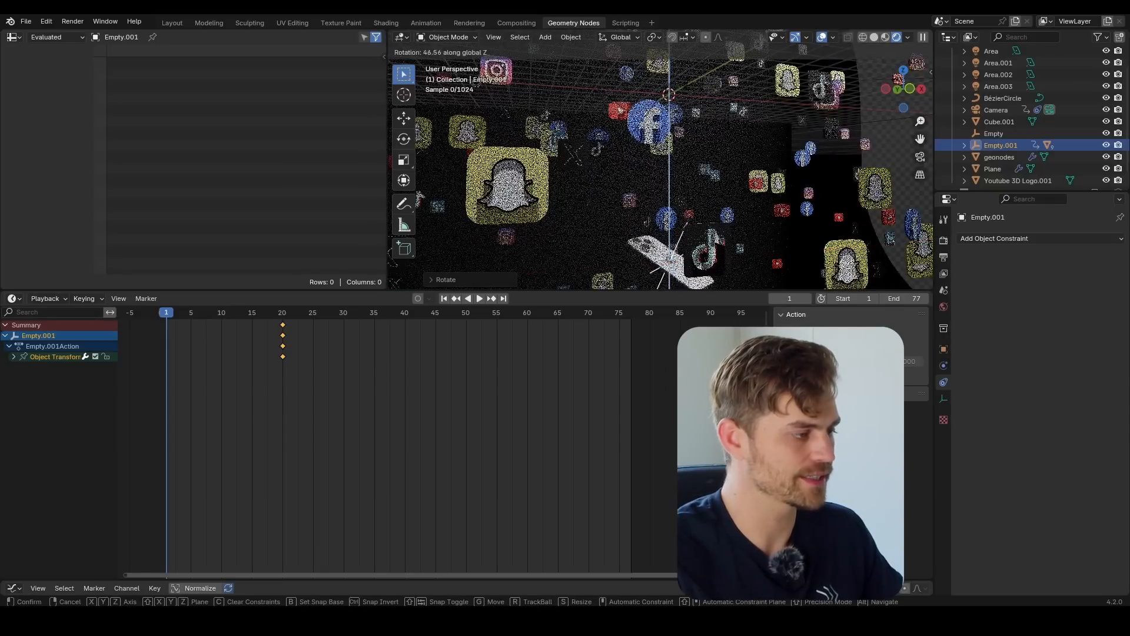
left_click(700, 189)
key("r")
left_click(744, 213)
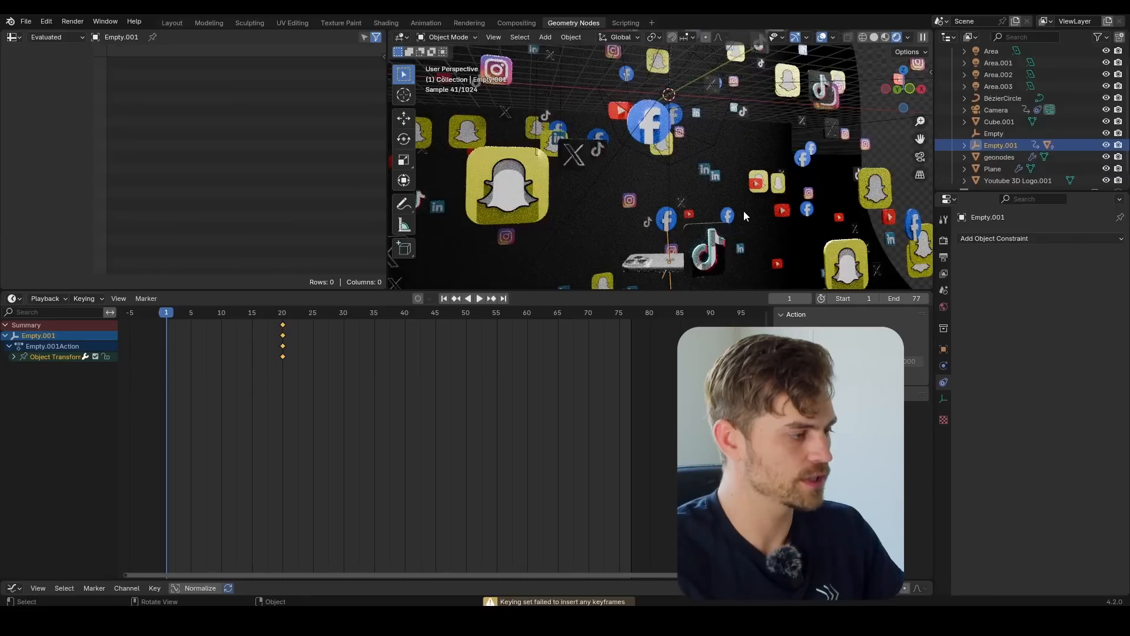
key("k")
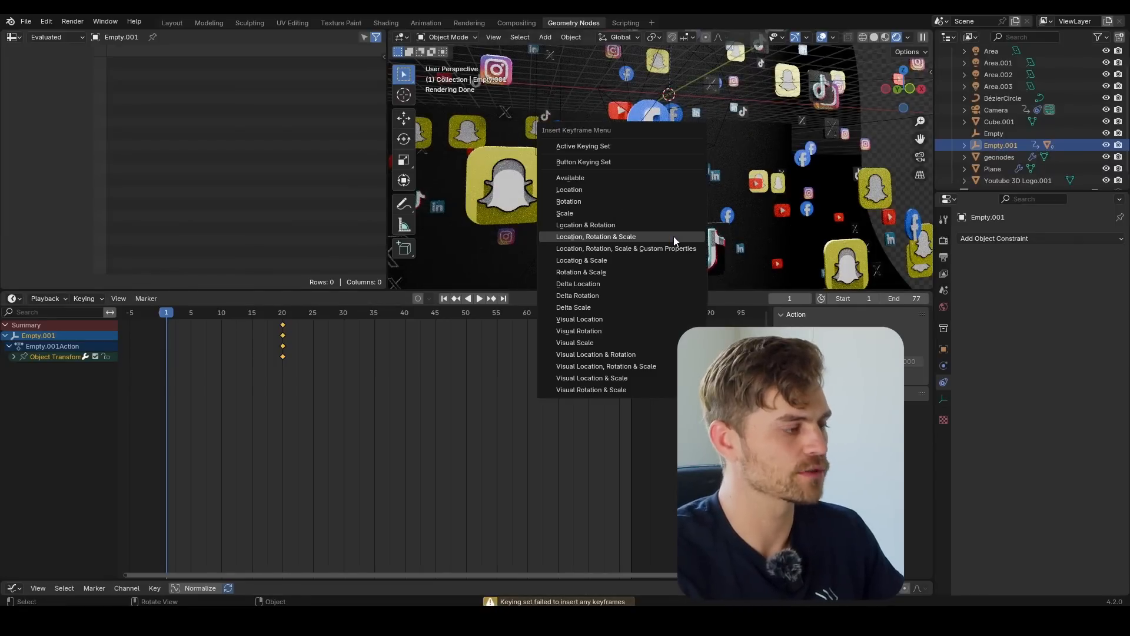
left_click(673, 236)
Step: Play back the phone's rise from frame 1 through the camera, using solid viewport shading for smooth playback
key("space")
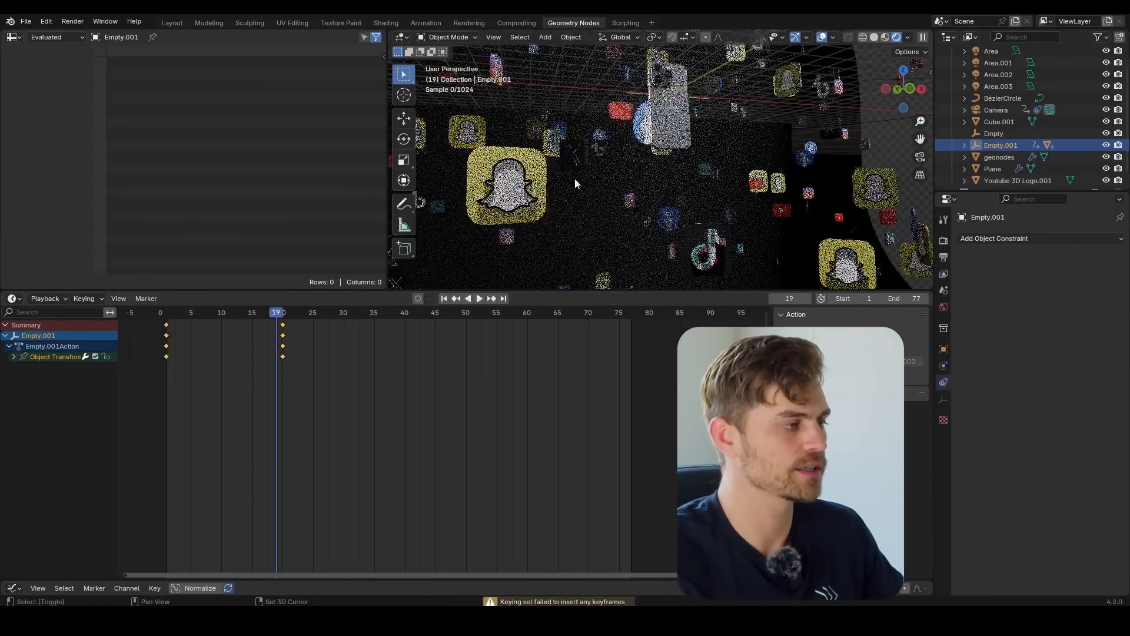
key("KP_0")
key("space")
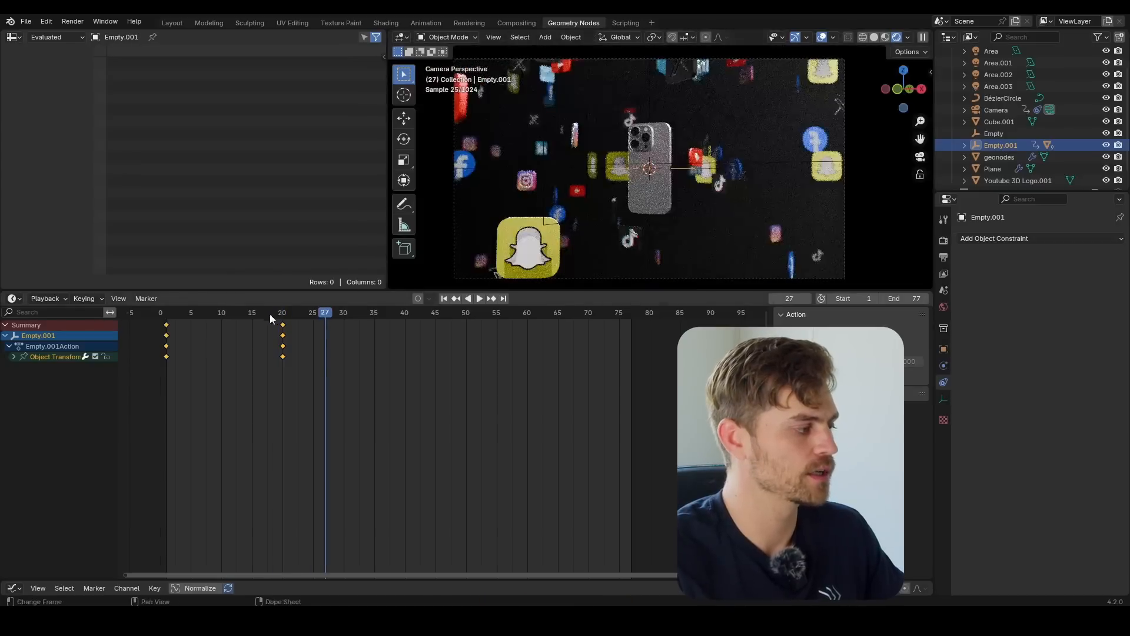
left_click(175, 313)
key("space")
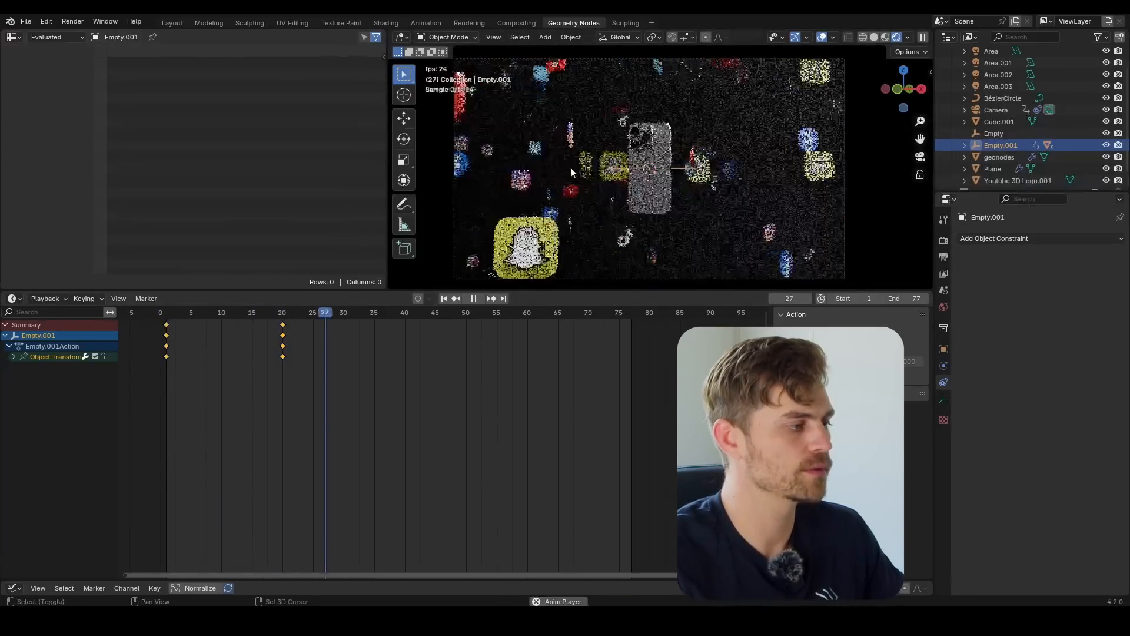
key("space")
key("z")
left_click(168, 316)
key("space")
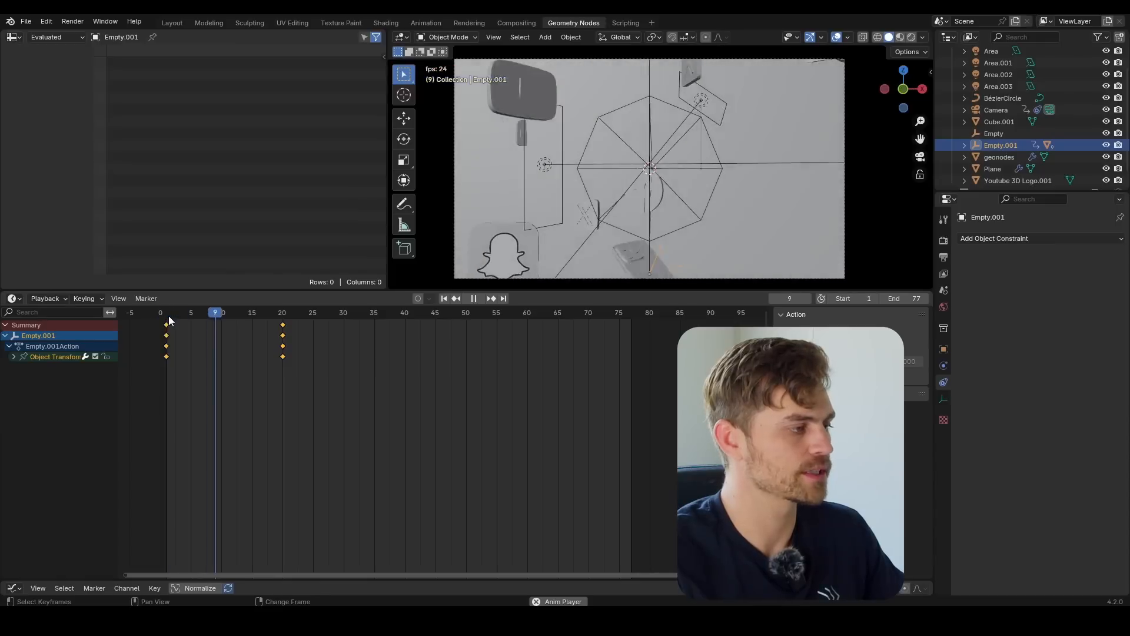
key("space")
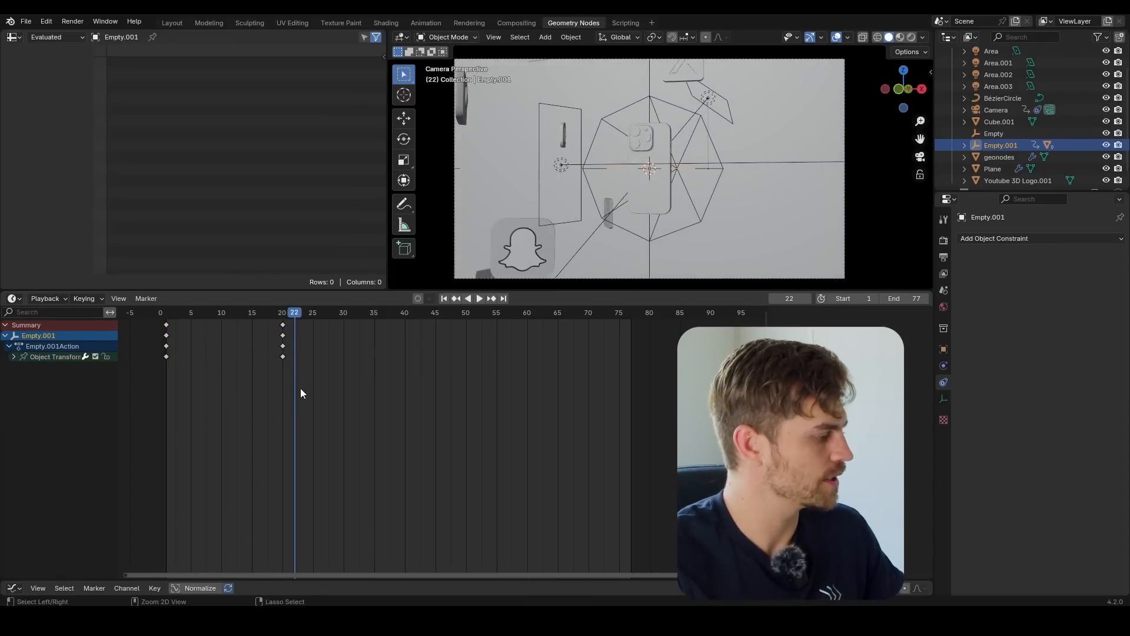
Step: Steepen the frame 1 handle of Empty.001's Z Location curve for a fast rise that eases out, and preview the motion
key("ctrl+Tab")
left_click(15, 347)
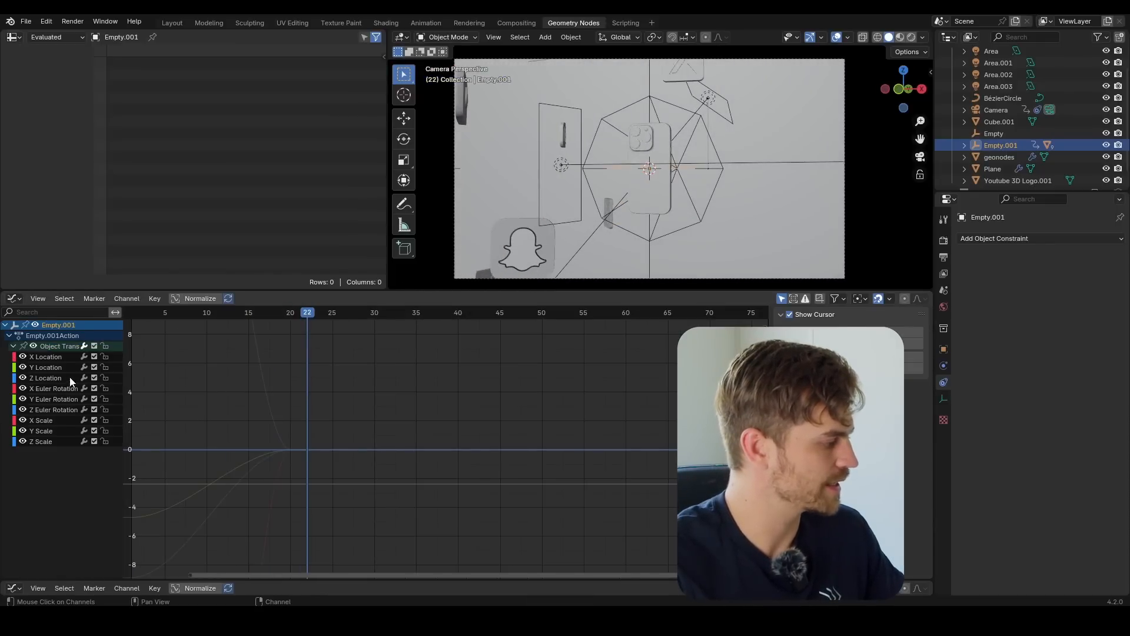
left_click(37, 380)
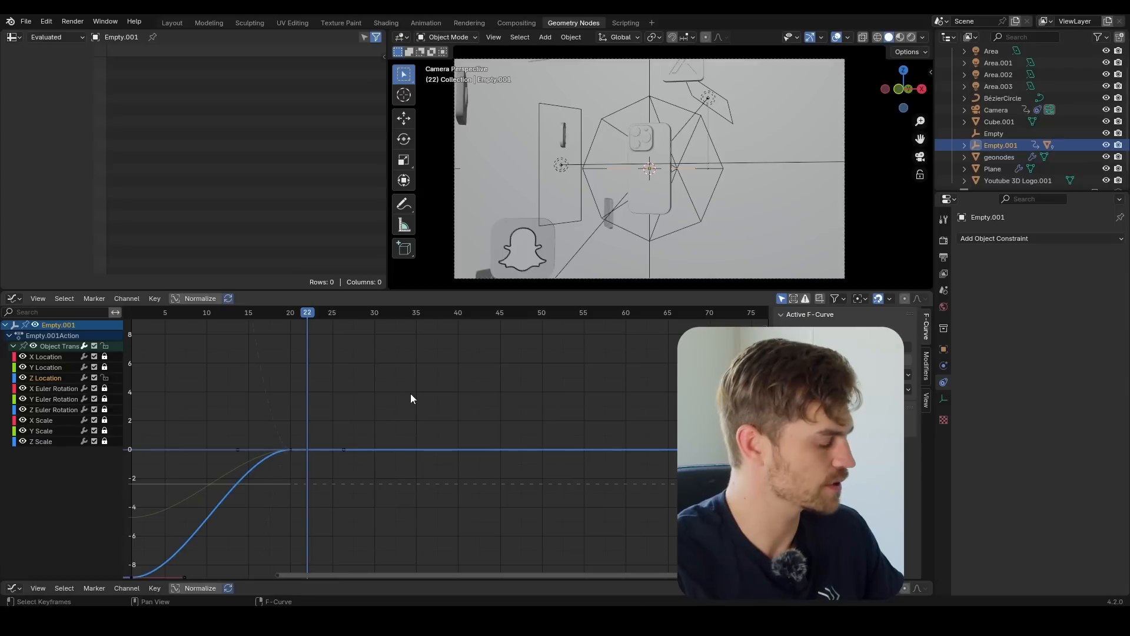
key("Home")
left_click_drag(374, 545, 335, 478)
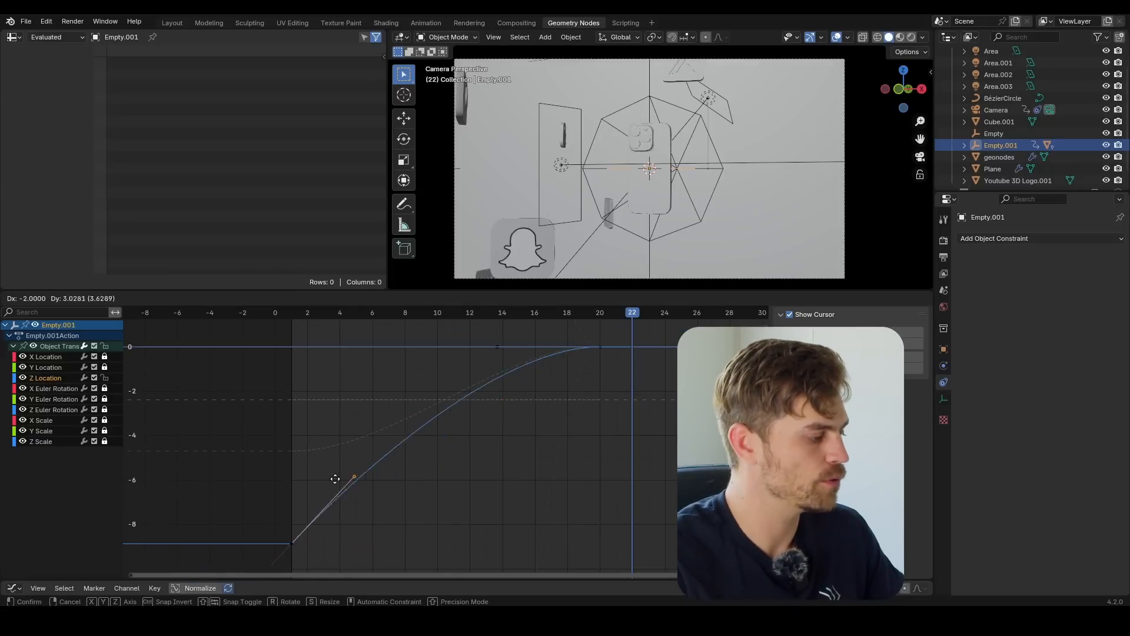
left_click_drag(286, 415, 285, 415)
left_click(291, 313)
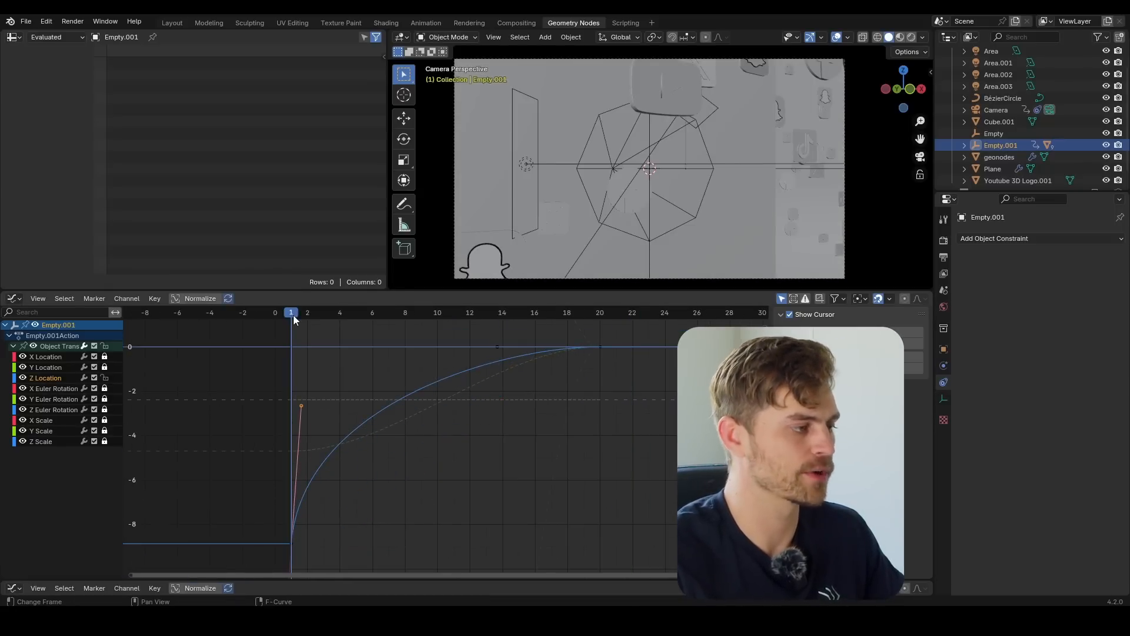
key("space")
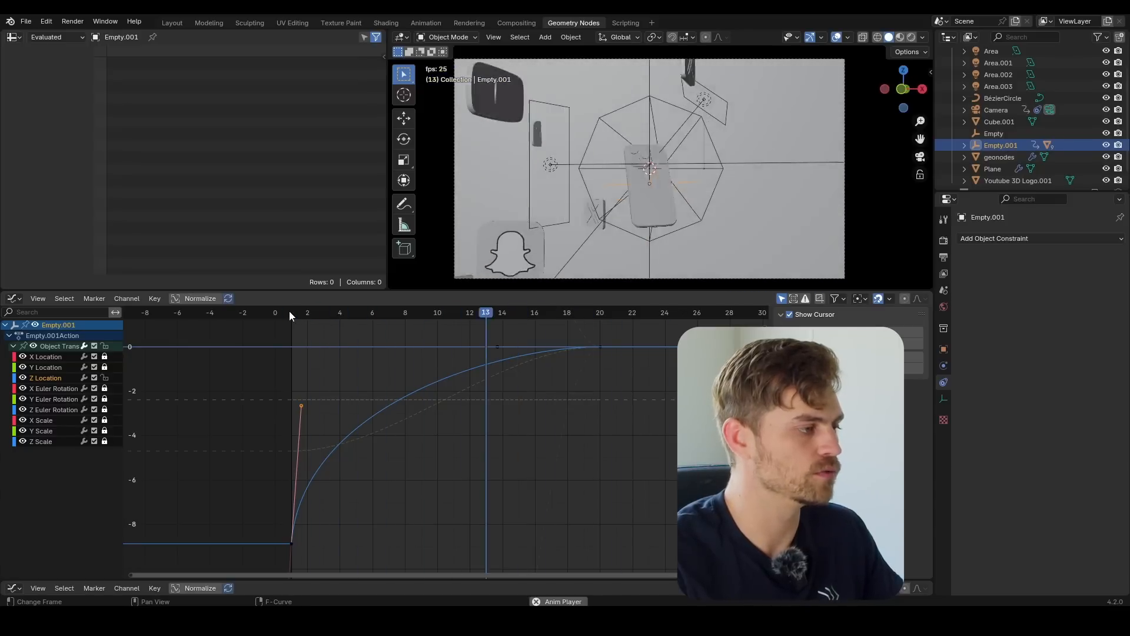
key("space")
Step: Steepen the frame 1 handle of the X Euler Rotation curve for a fast start that eases out, and preview the motion
left_click(104, 378)
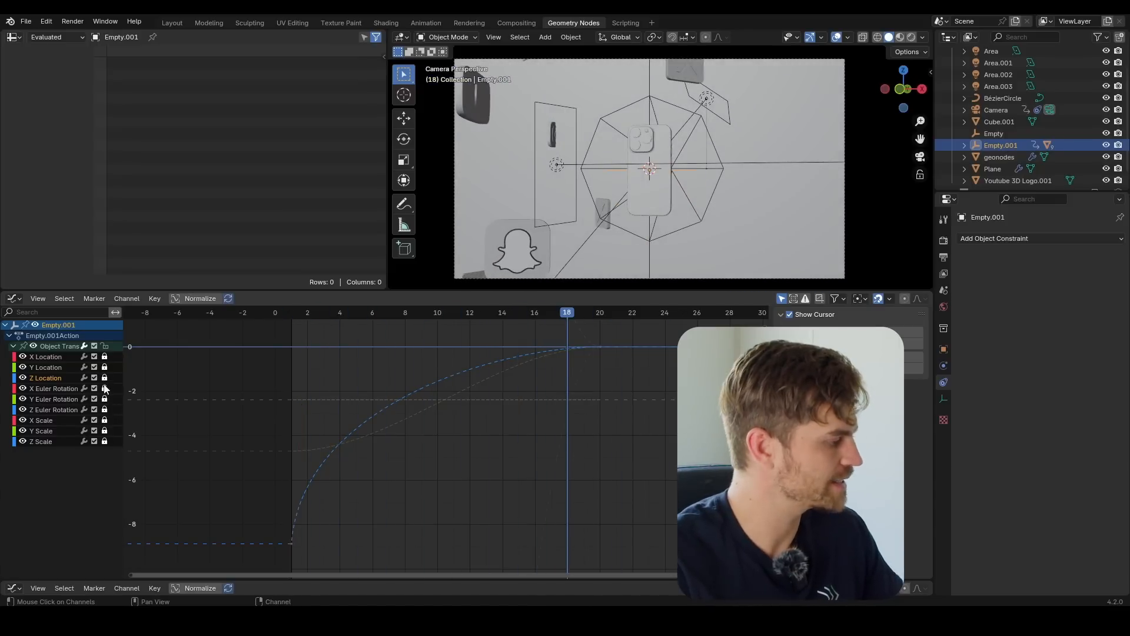
left_click(61, 391)
key("Home")
left_click_drag(415, 520, 373, 575)
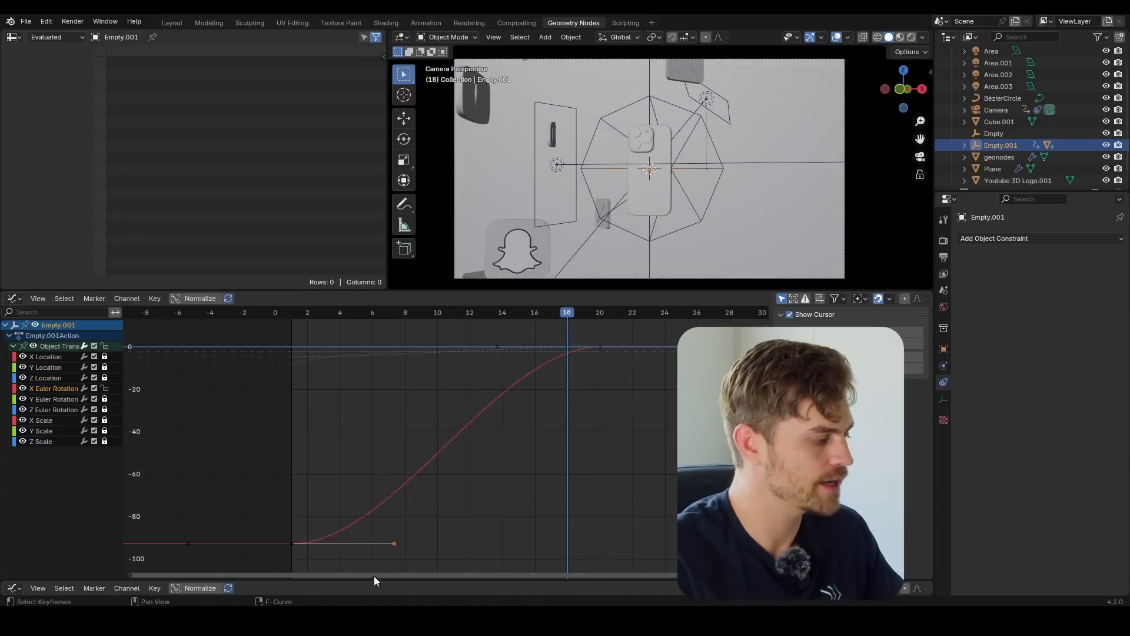
key("g")
left_click(302, 444)
left_click(290, 312)
key("space")
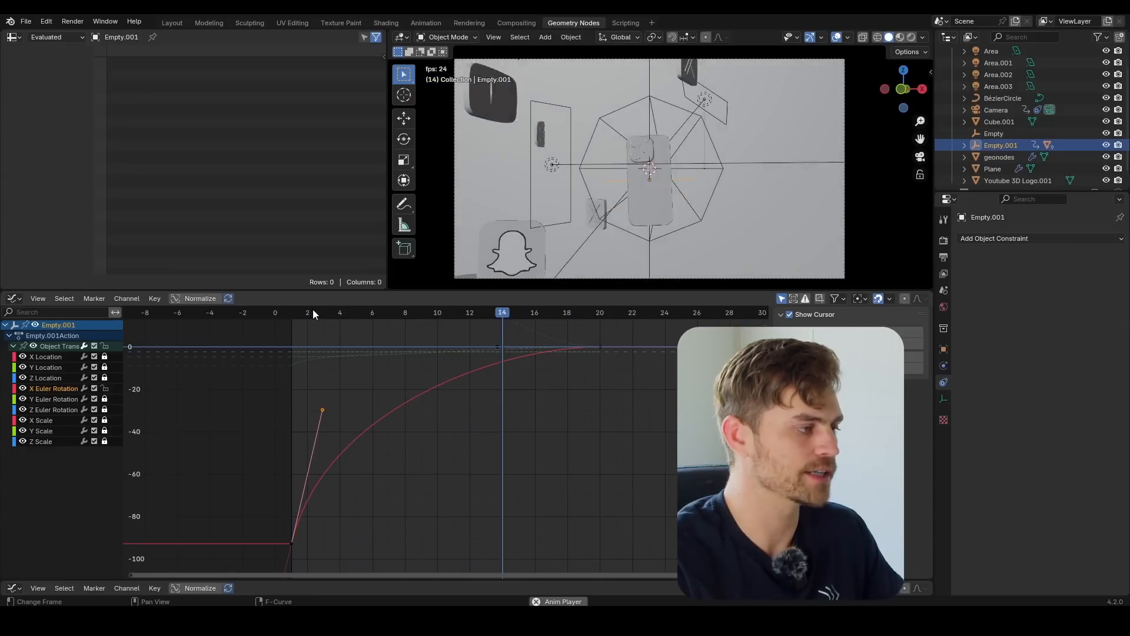
key("space")
Step: Add a Cycles modifier to the Z Euler Rotation curve with After Mode set to Repeat with Offset, and preview the spin
left_click(50, 411)
left_click(103, 410)
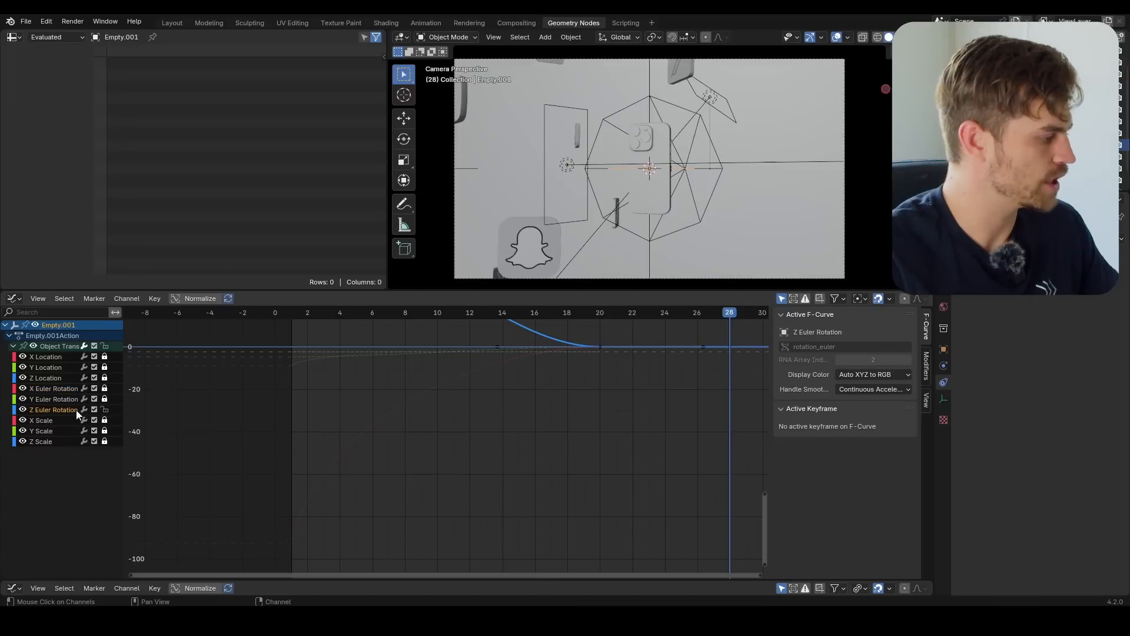
key("Home")
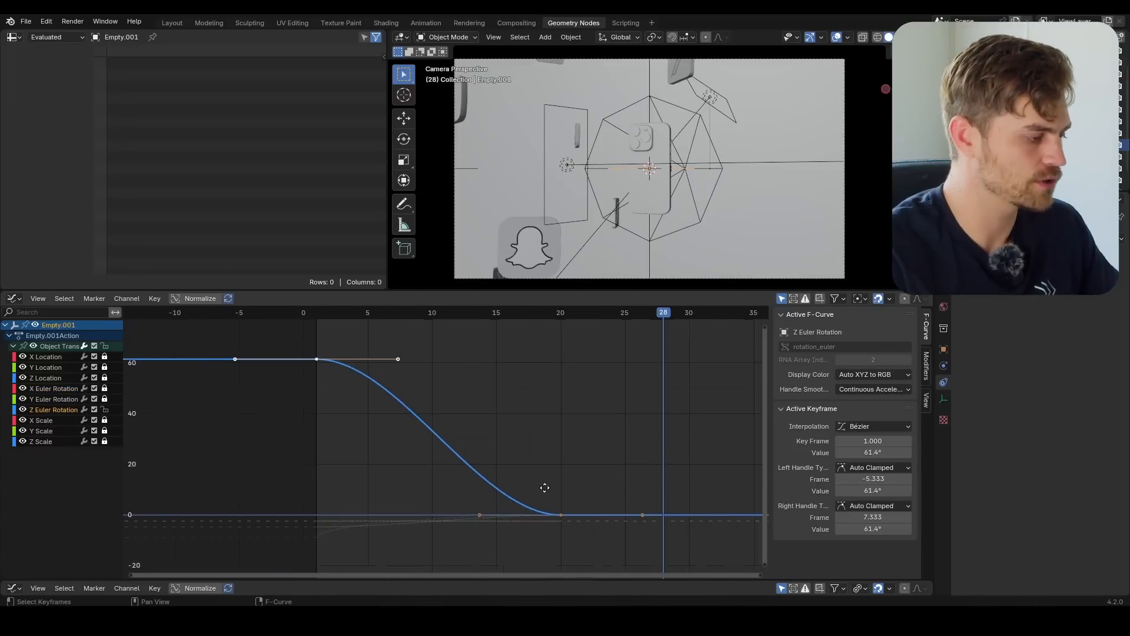
left_click(927, 366)
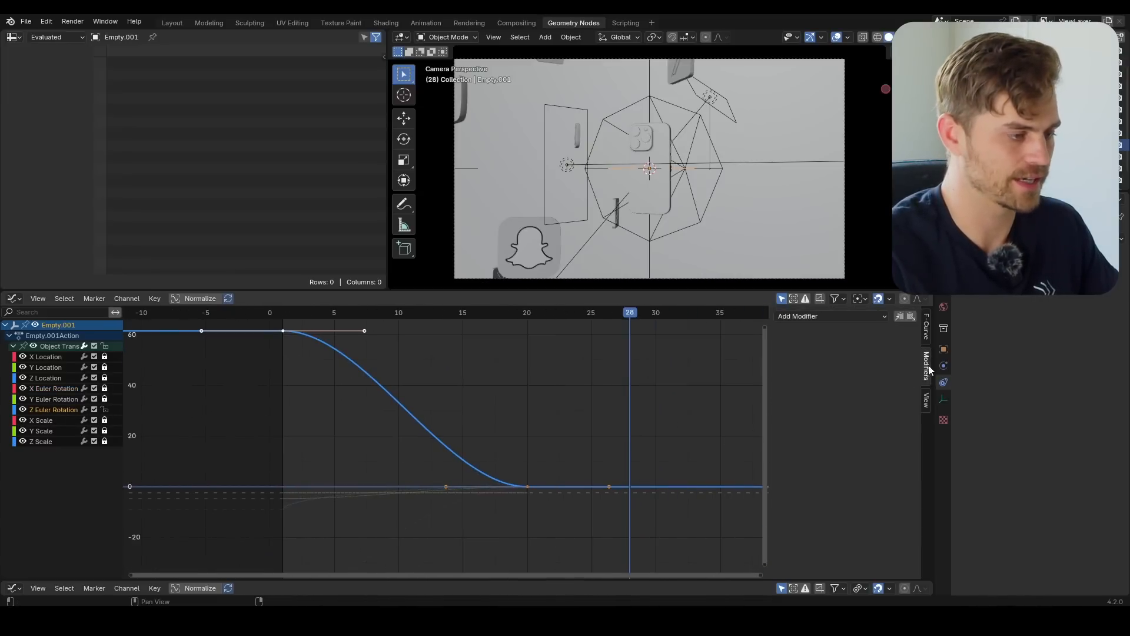
left_click(869, 318)
left_click(837, 369)
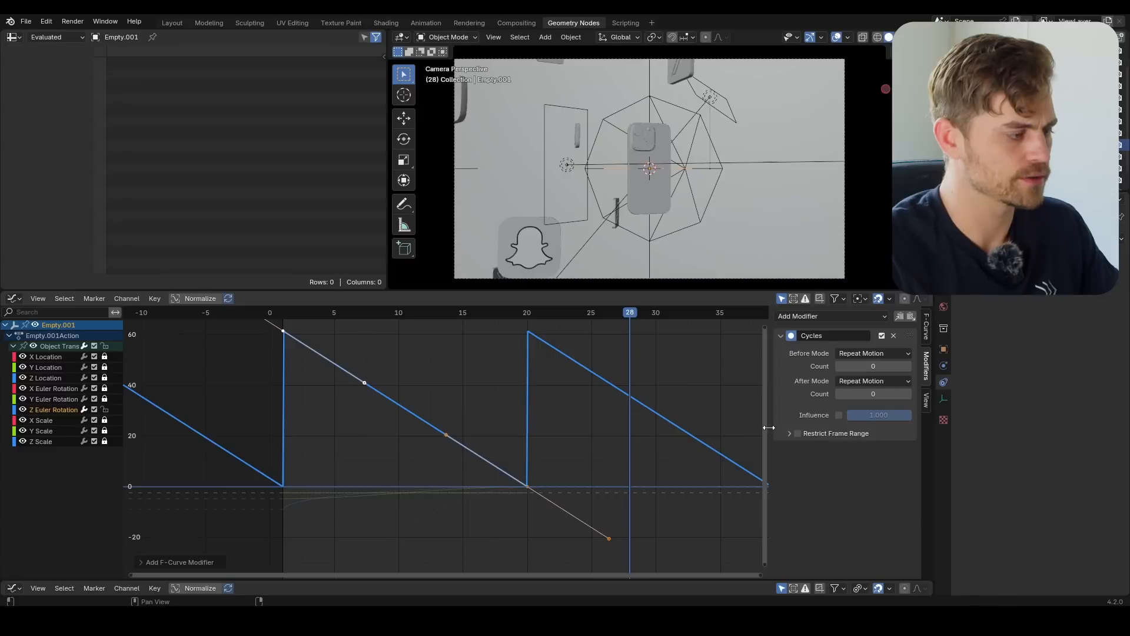
left_click(868, 420)
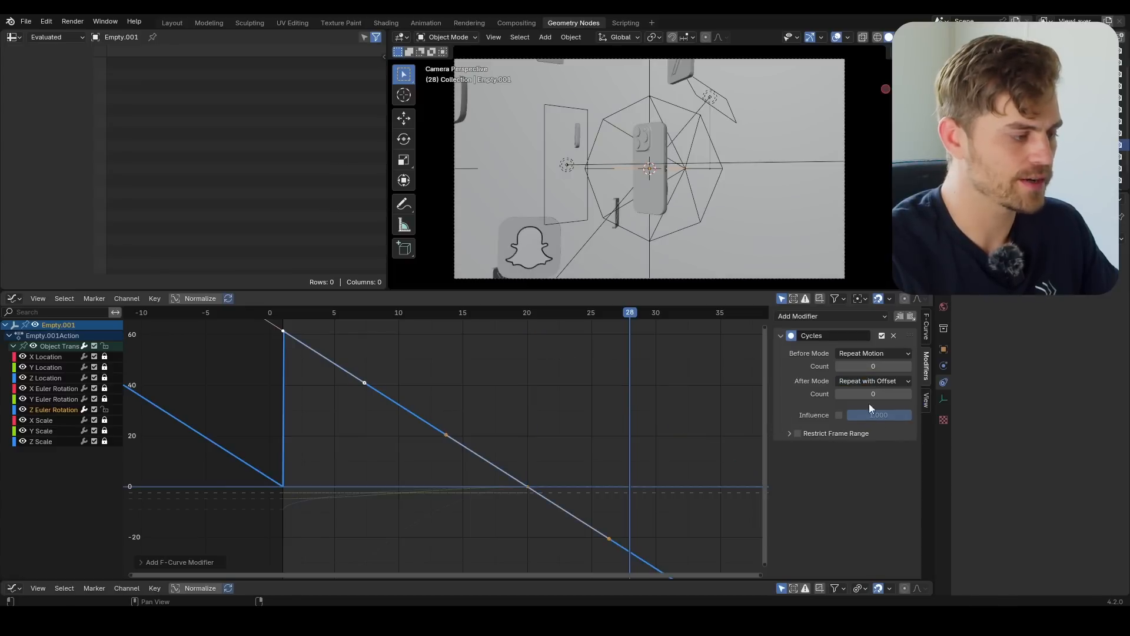
scroll(587, 399, "down", 2)
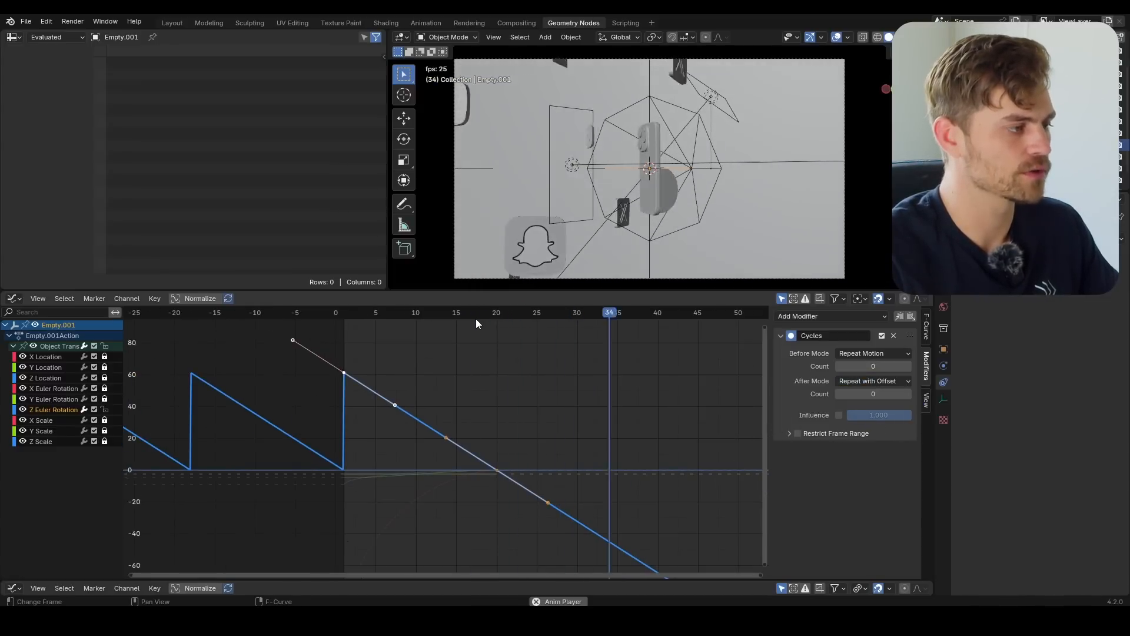
scroll(591, 432, "down", 2)
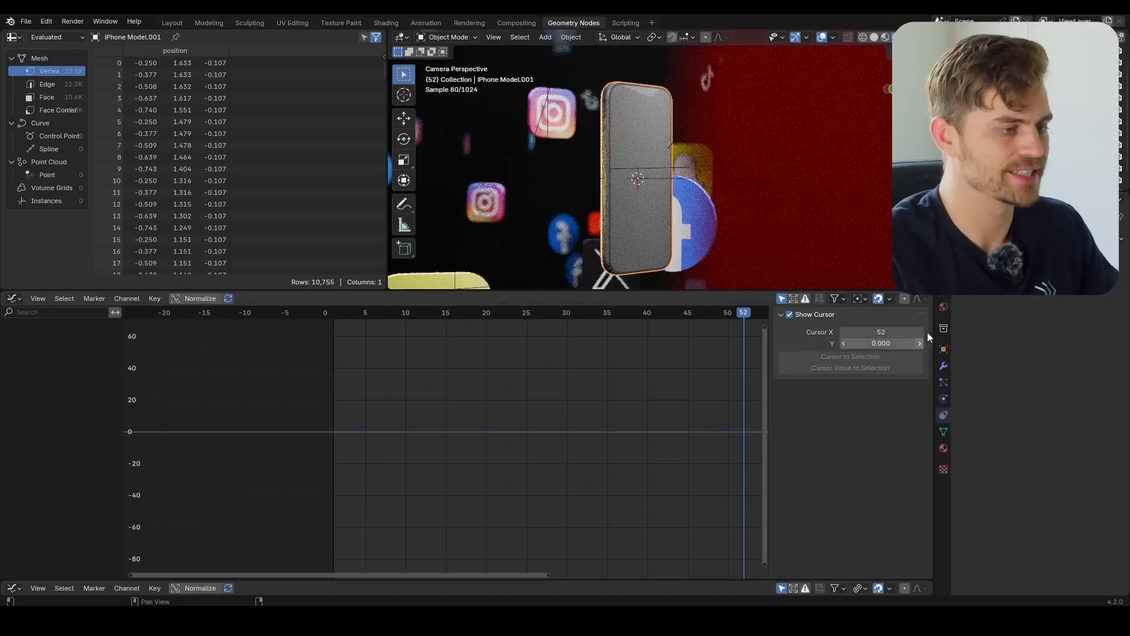
Step: In the phone's Screen LED.001 material, link the iPhone Screen.PNG color to the Emission Color and set the Emission Strength to 11.680
left_click(943, 448)
left_click(995, 276)
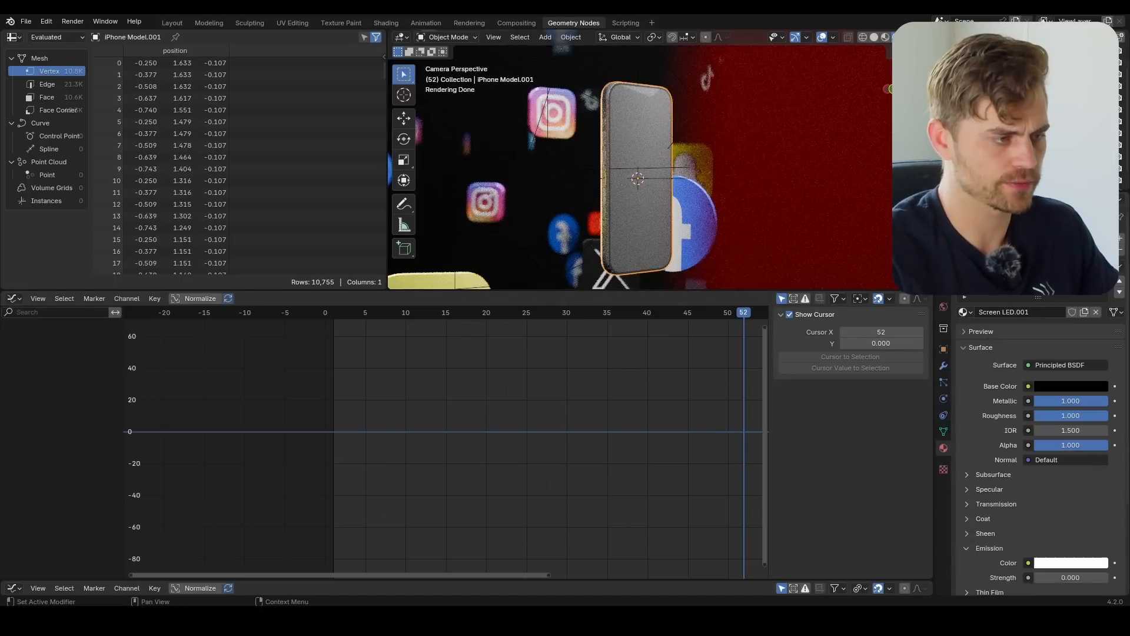
left_click(14, 298)
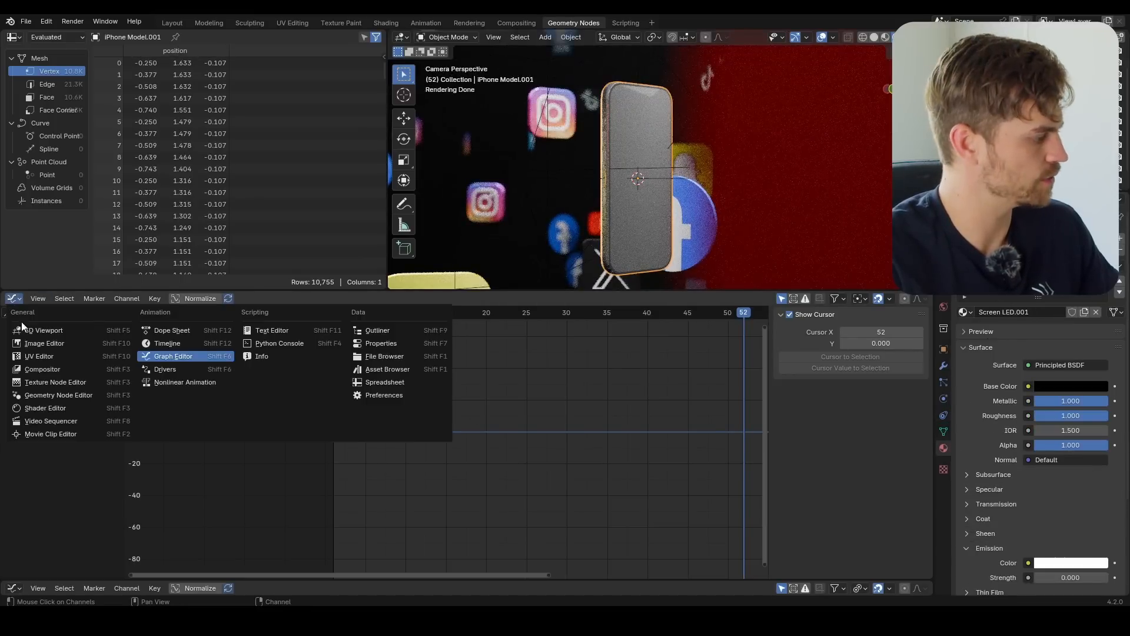
left_click(45, 409)
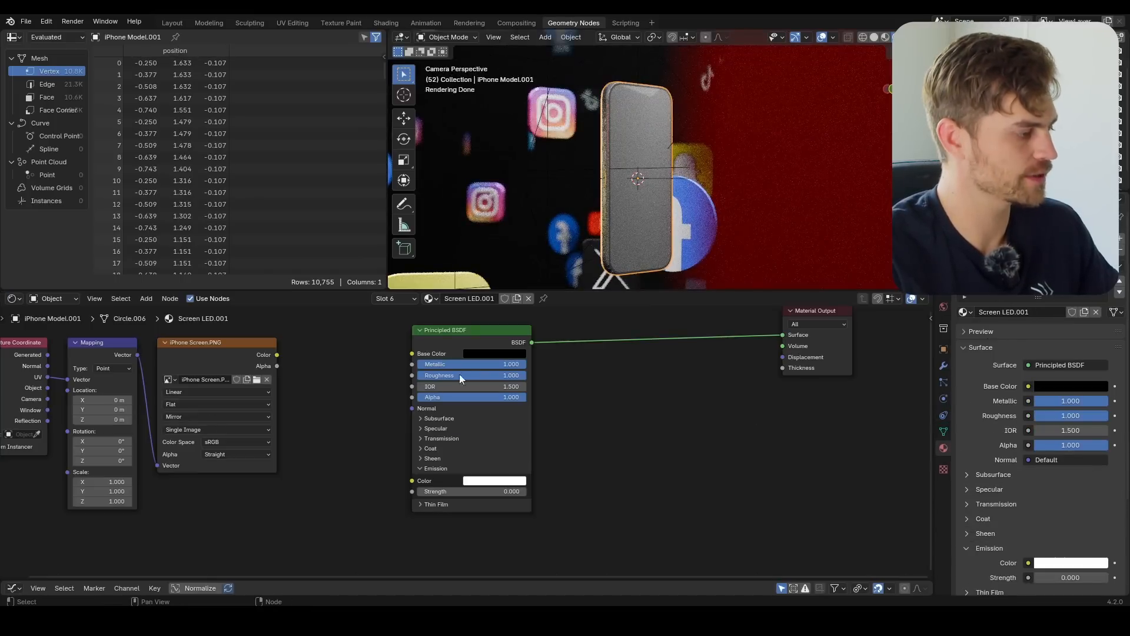
left_click(485, 490)
type("1")
key("Return")
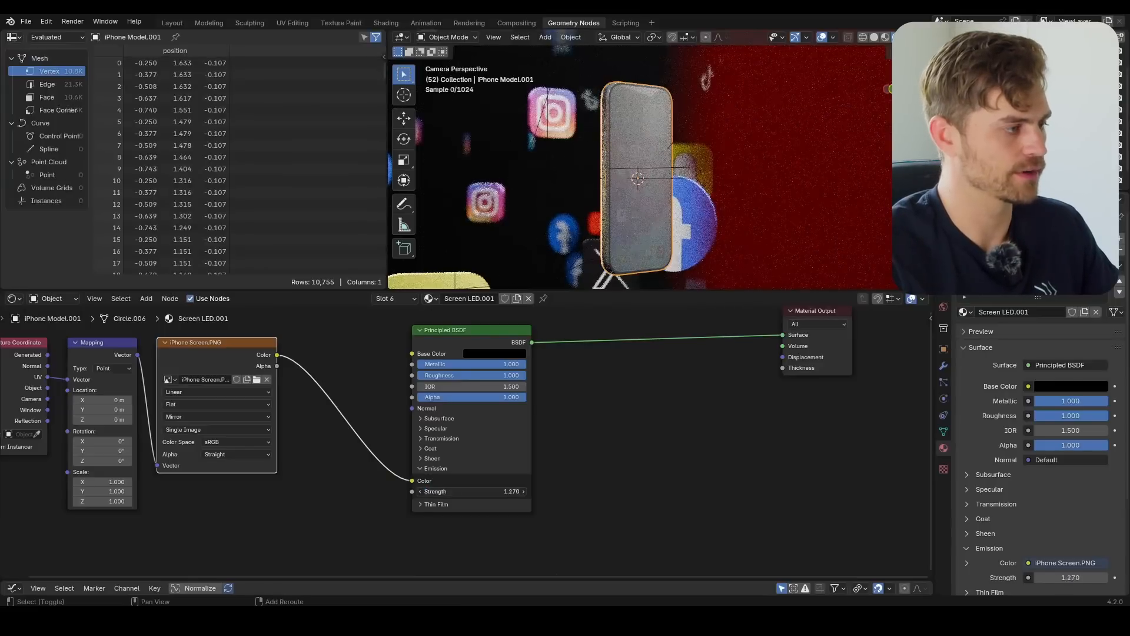
left_click_drag(471, 491, 852, 359)
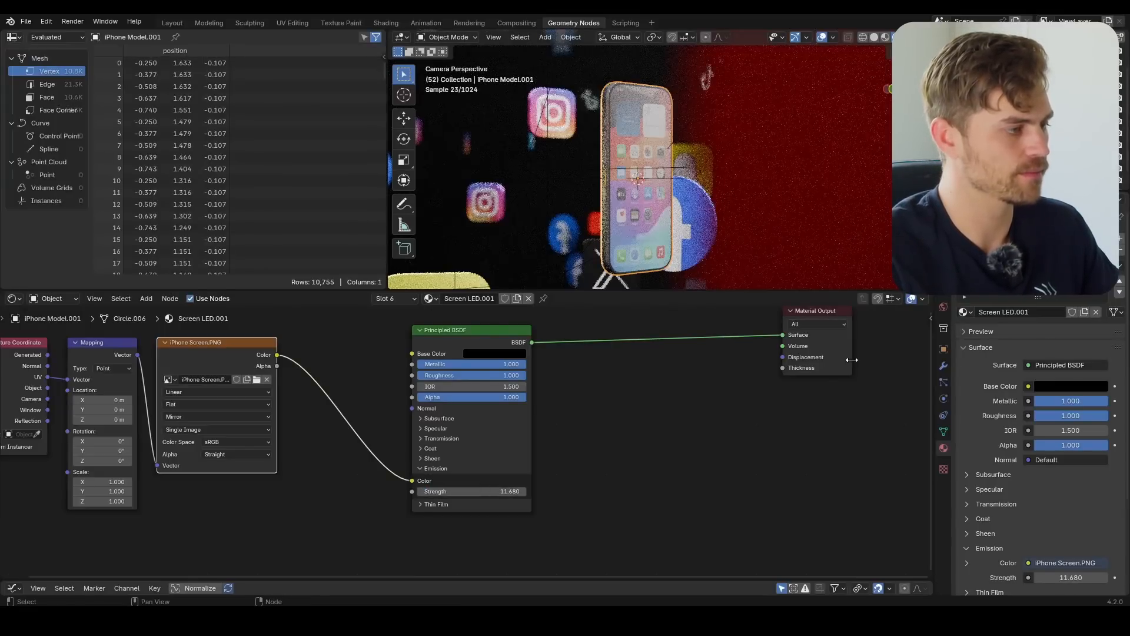
Step: Lower the Mix Shader factor of the phone's Screen Glass.001 material to 0.013 and save the file
left_click(1016, 286)
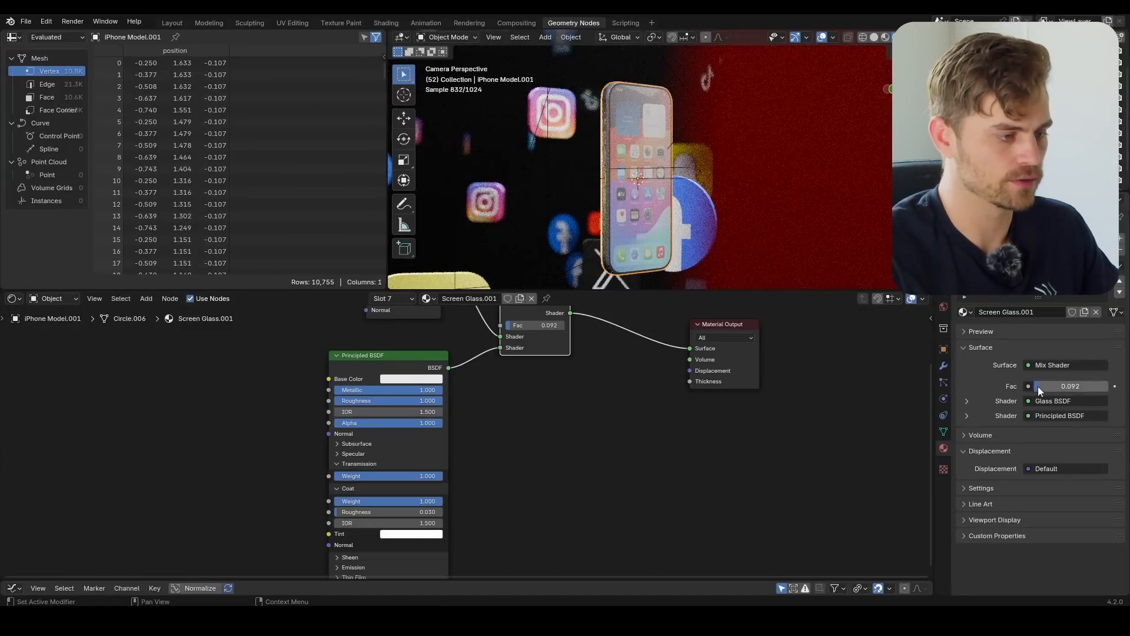
left_click_drag(1037, 386, 1017, 386)
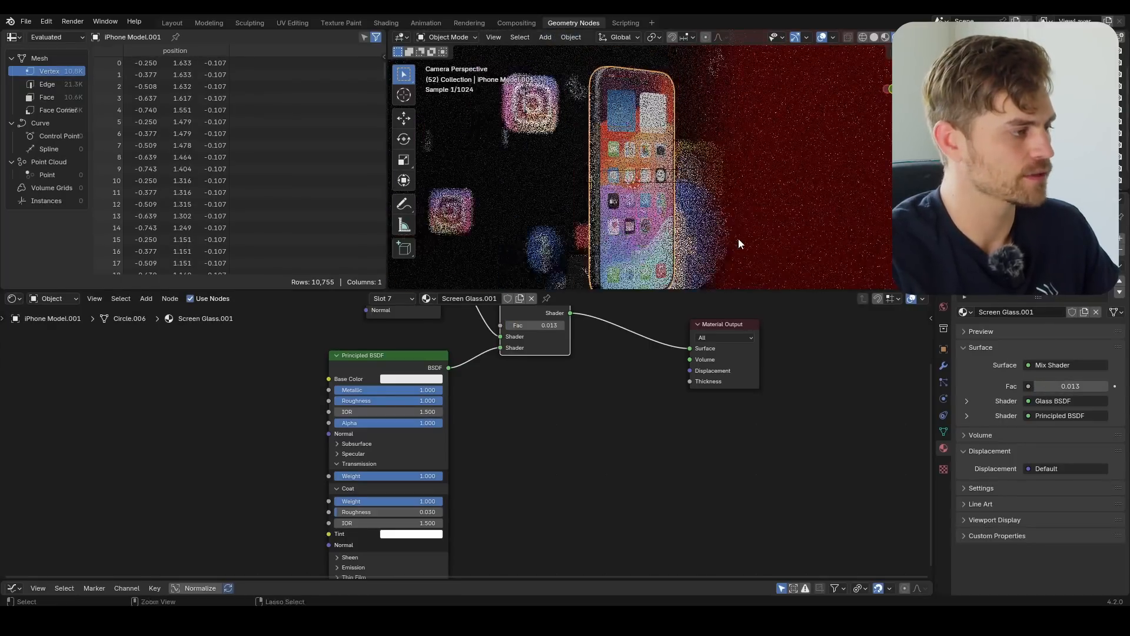
key("ctrl+s")
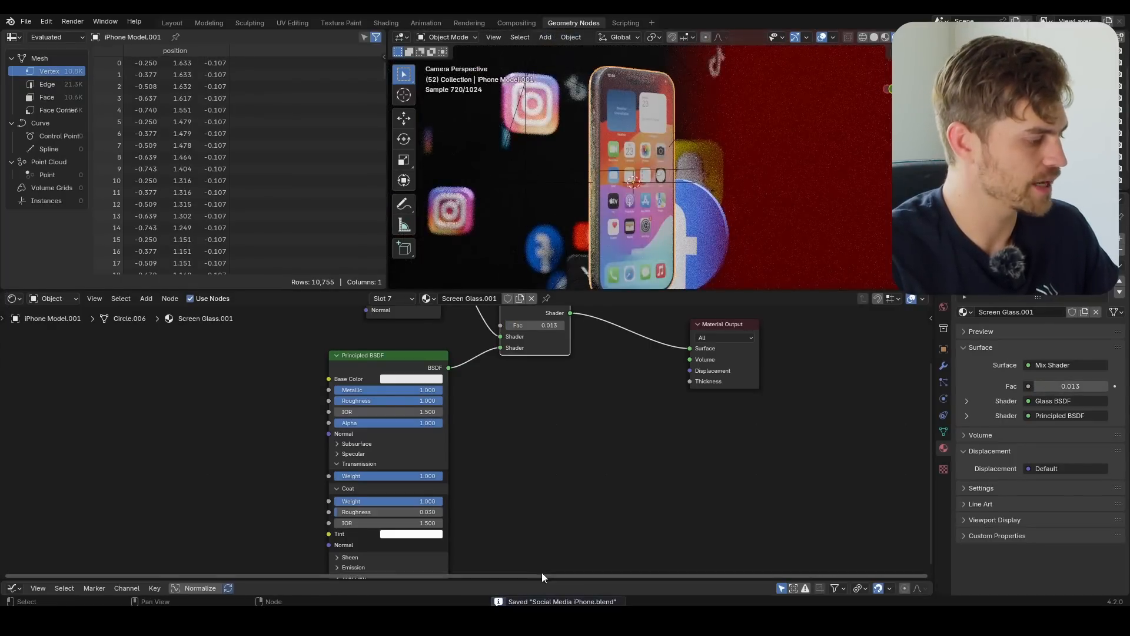
Step: Enlarge the graph editor below the node editor and display the logo scene with rendered viewport shading
left_click_drag(545, 579, 544, 506)
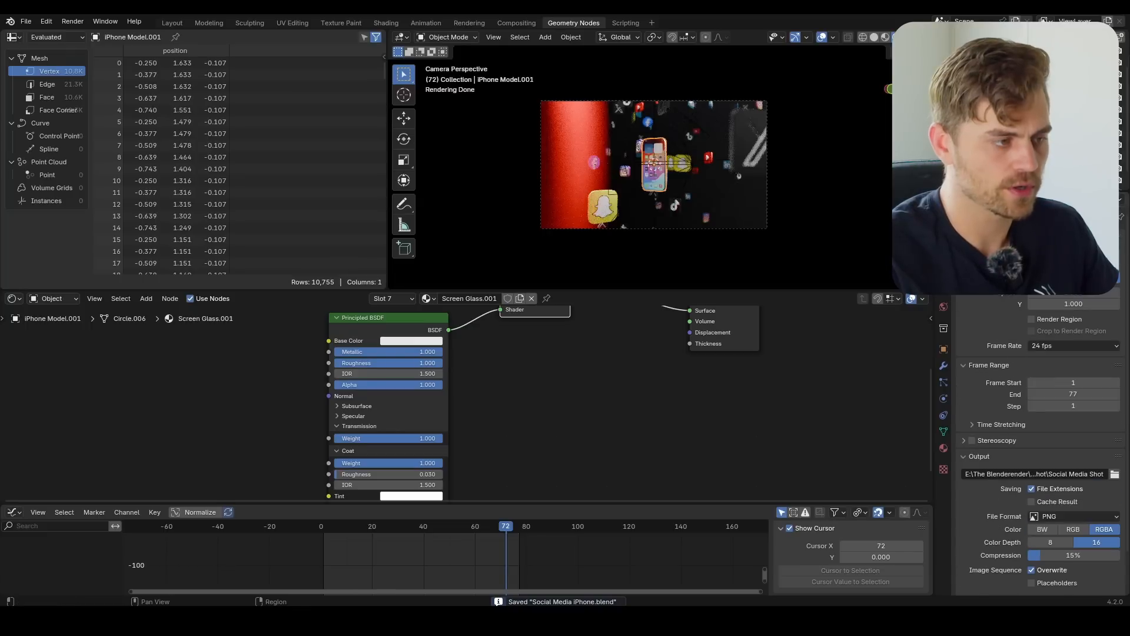
scroll(994, 401, "down", 5)
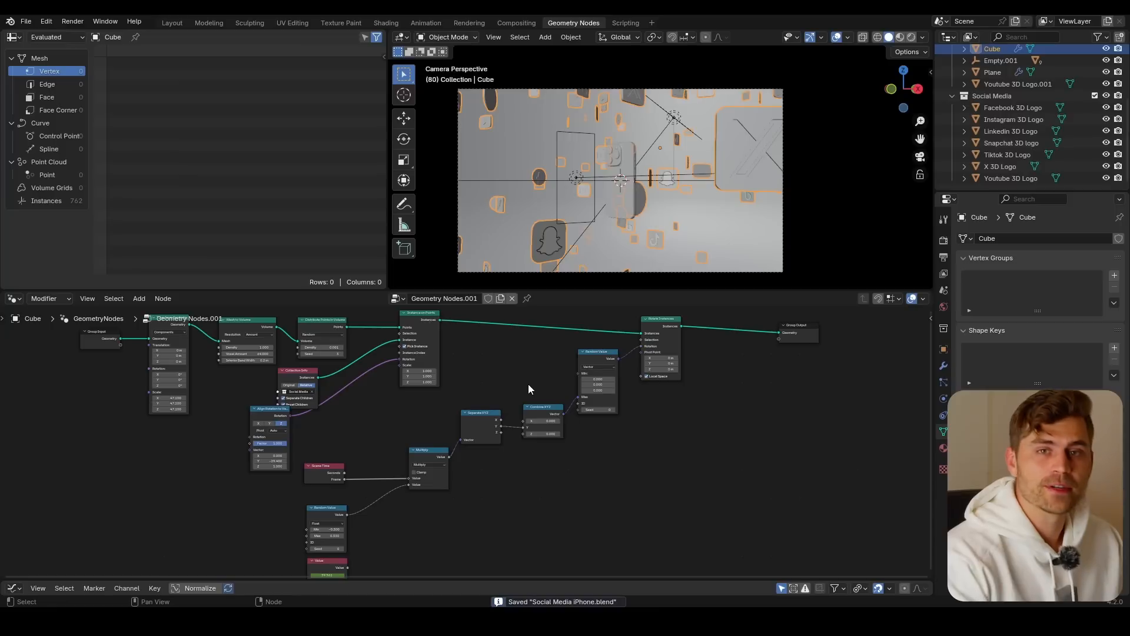
left_click(908, 39)
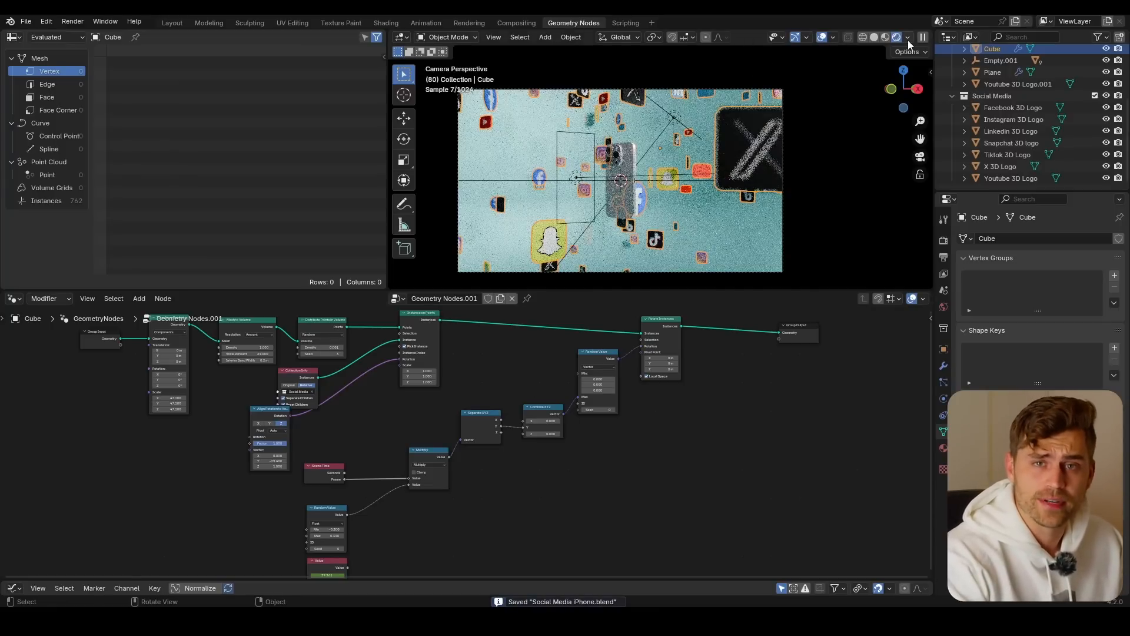